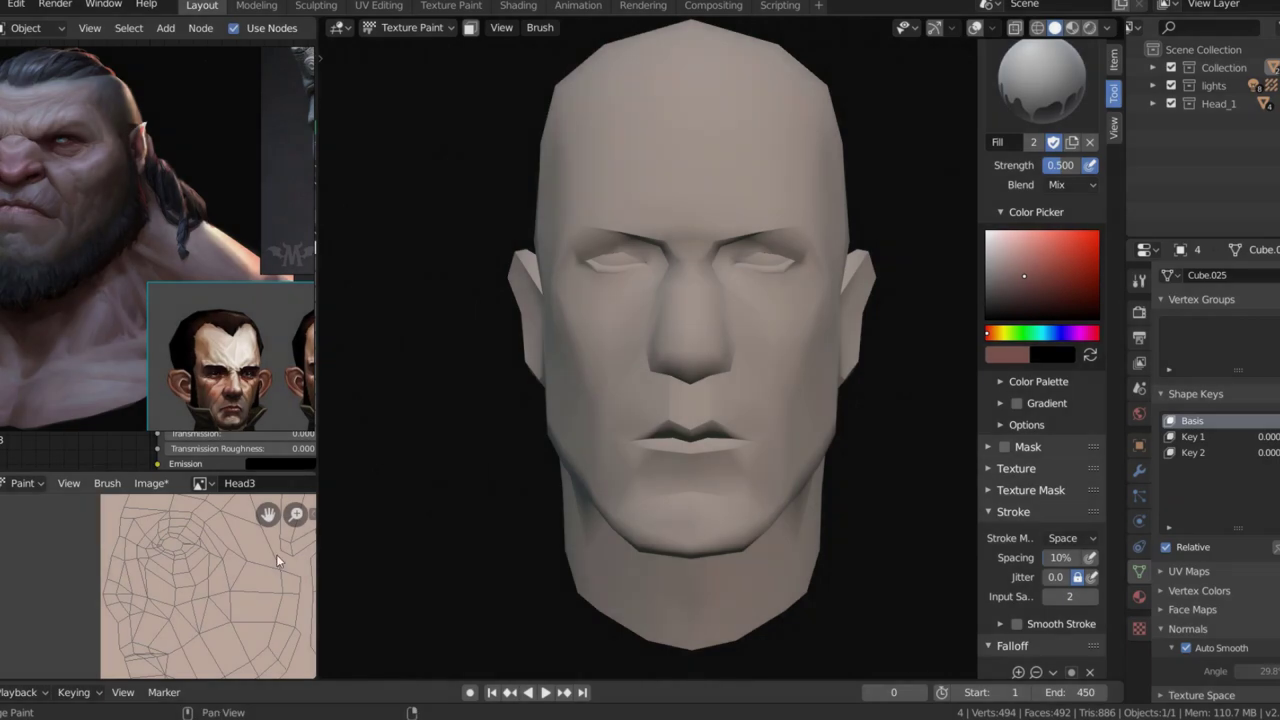
- Fill the entire head texture with a flat pinkish-brown skin tone
click(707, 363)
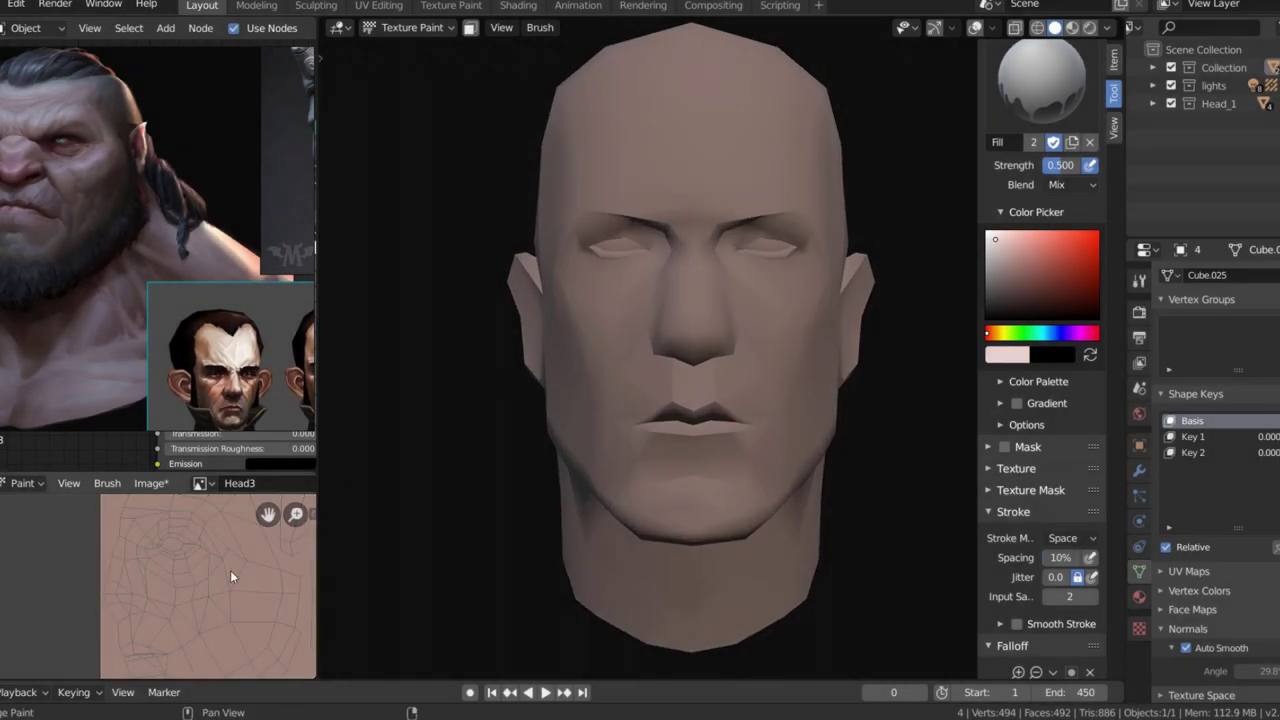
middle_drag(230, 576, 165, 568)
- Switch to the TexDraw brush and paint the whites of the eyes
key(1)
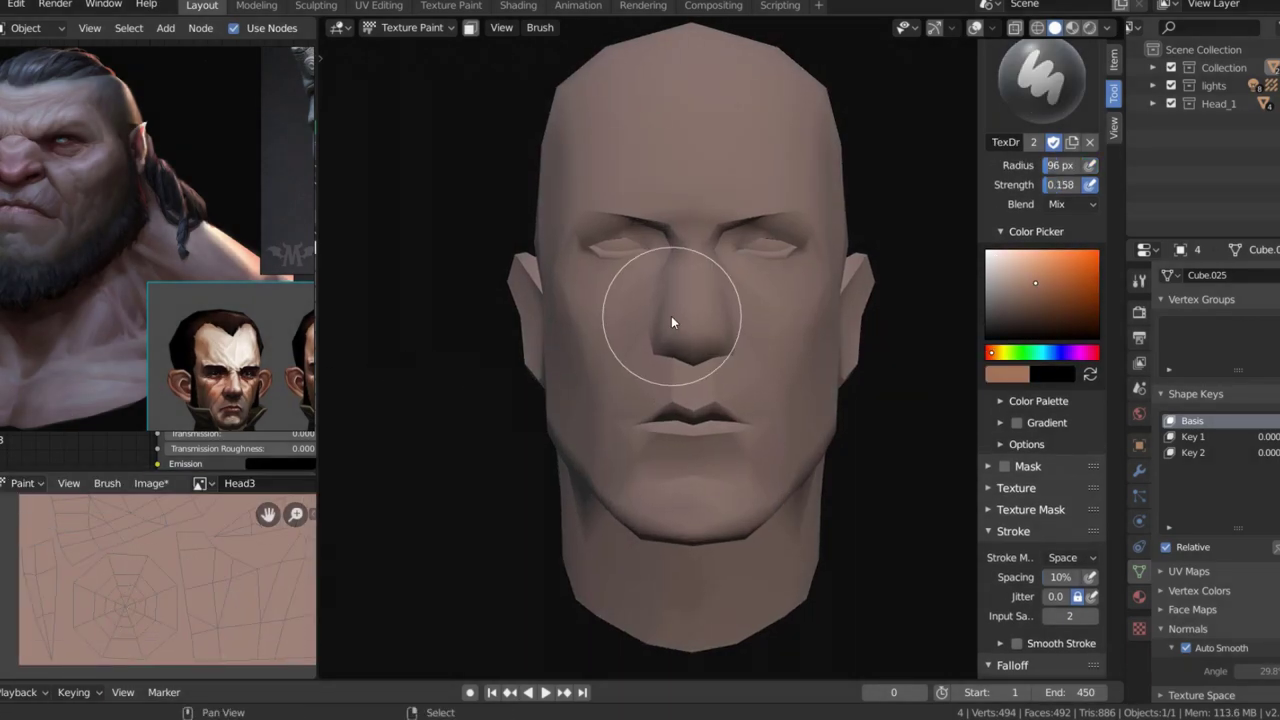
drag(130, 585, 145, 635)
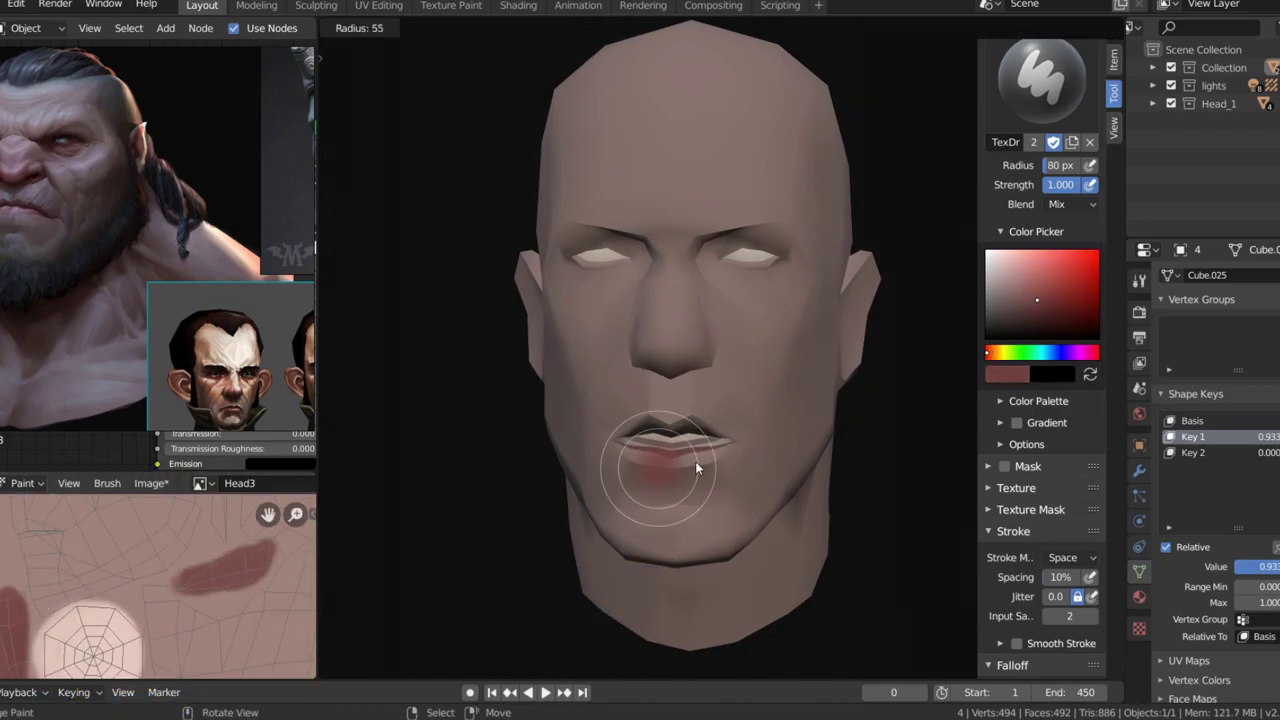
scroll(765, 475, up, 1)
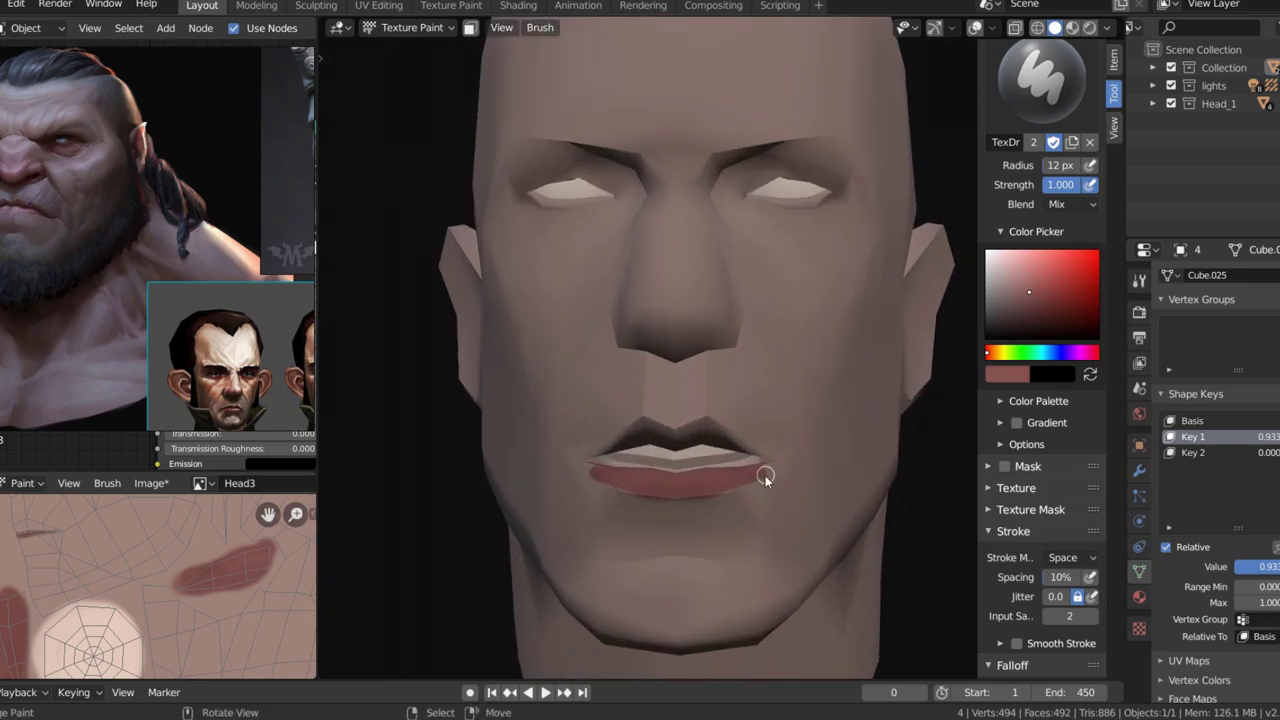
key(s)
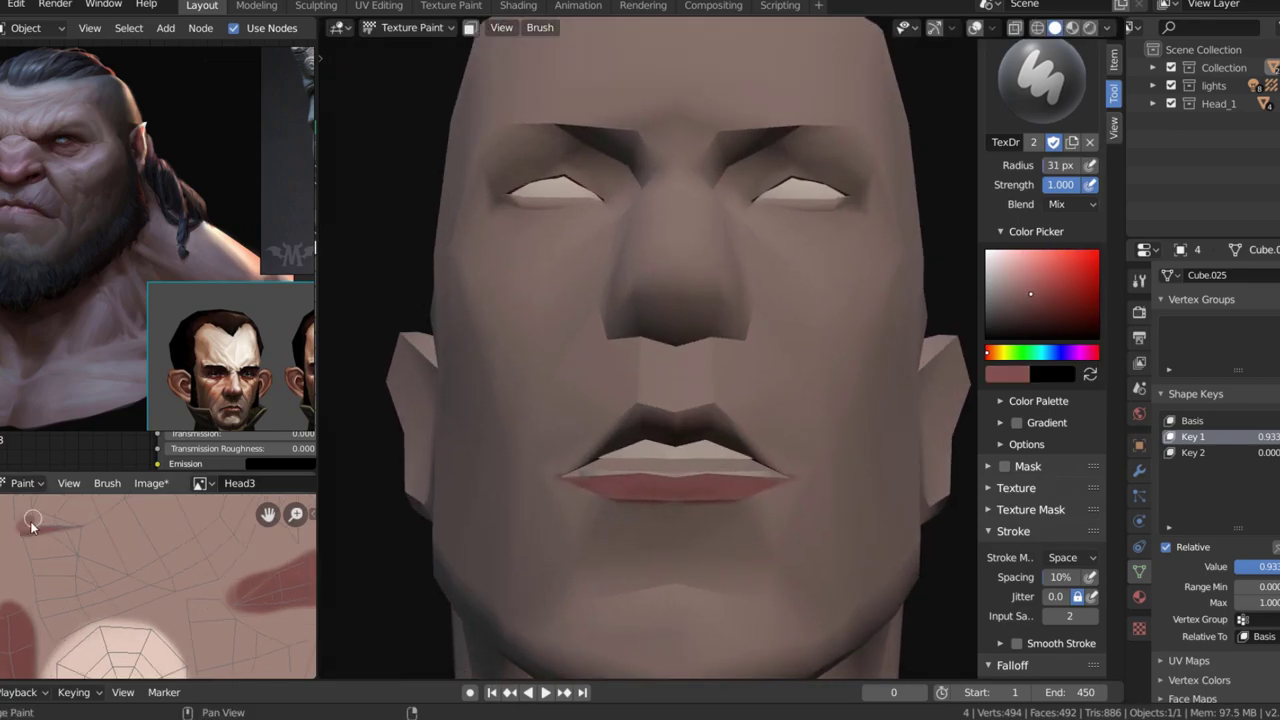
scroll(765, 451, down, 2)
scroll(800, 391, down, 2)
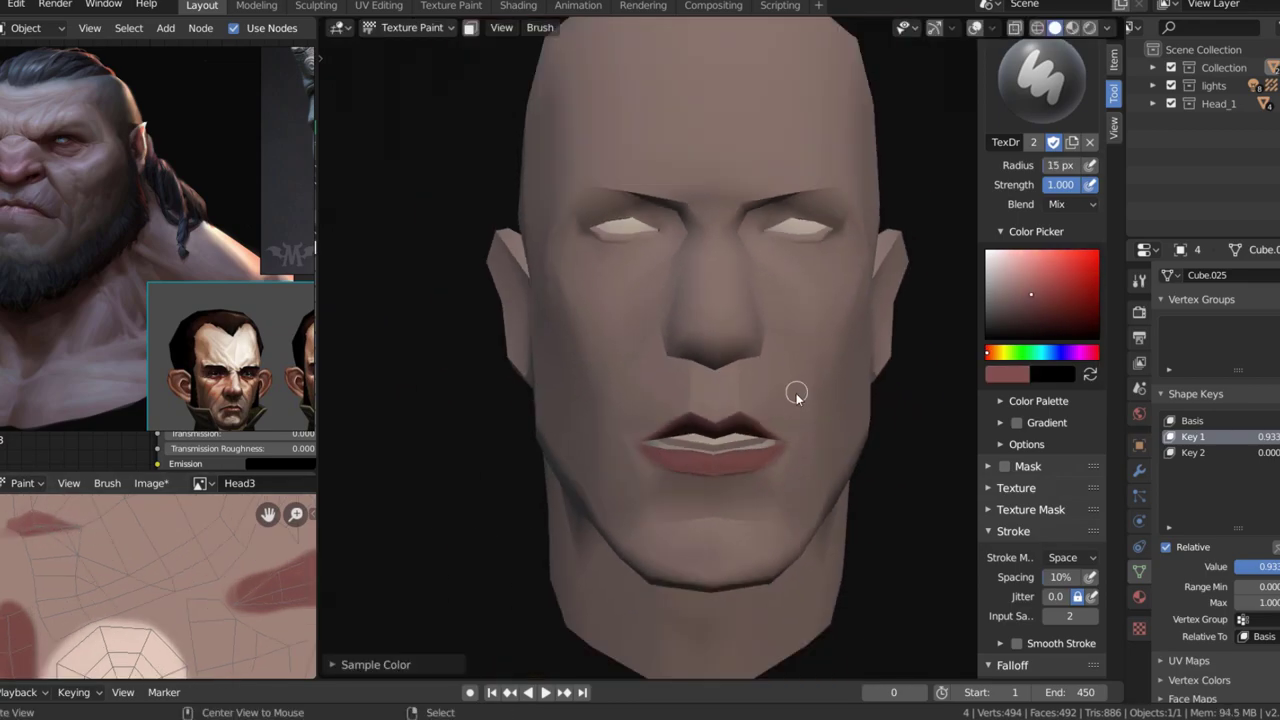
- Tint the nose tip red and paint dark pupils into the eyes
middle_drag(800, 391, 677, 410)
key(s)
middle_drag(685, 351, 724, 349)
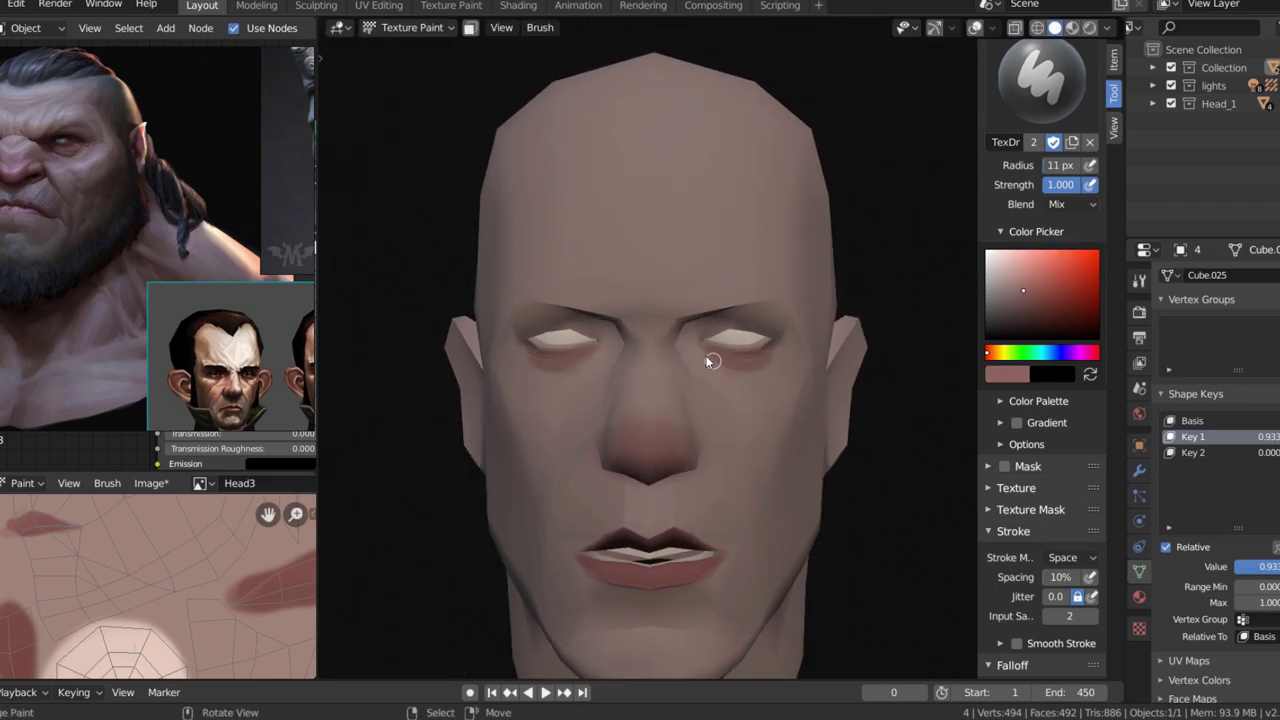
key(s)
mouse_move(827, 362)
middle_down()
mouse_move(763, 433)
mouse_move(722, 298)
middle_up()
scroll(763, 433, up, 3)
- Paint a dark chin crease under the lower lip and darken the folds around nose and eyes
key(s)
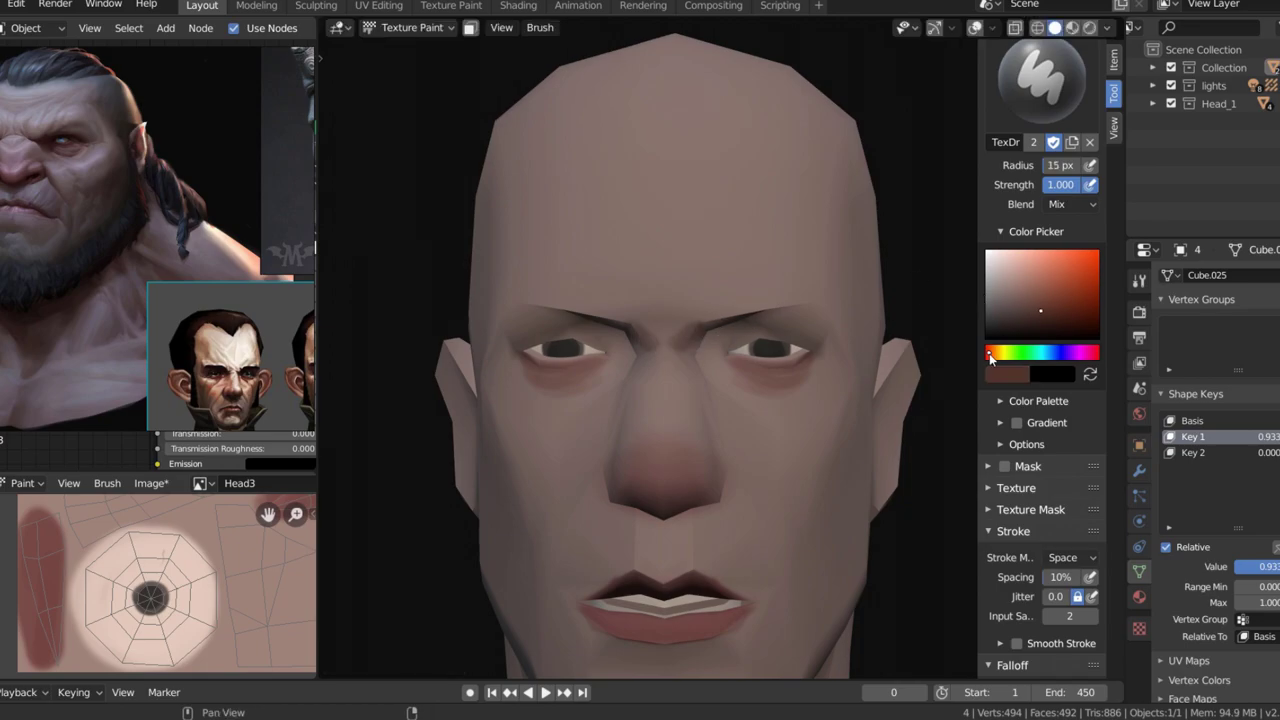
mouse_move(730, 352)
middle_down()
mouse_move(735, 330)
mouse_move(745, 413)
mouse_move(734, 386)
mouse_move(697, 417)
mouse_move(703, 440)
mouse_move(748, 352)
mouse_move(734, 380)
middle_up()
scroll(738, 416, up, 1)
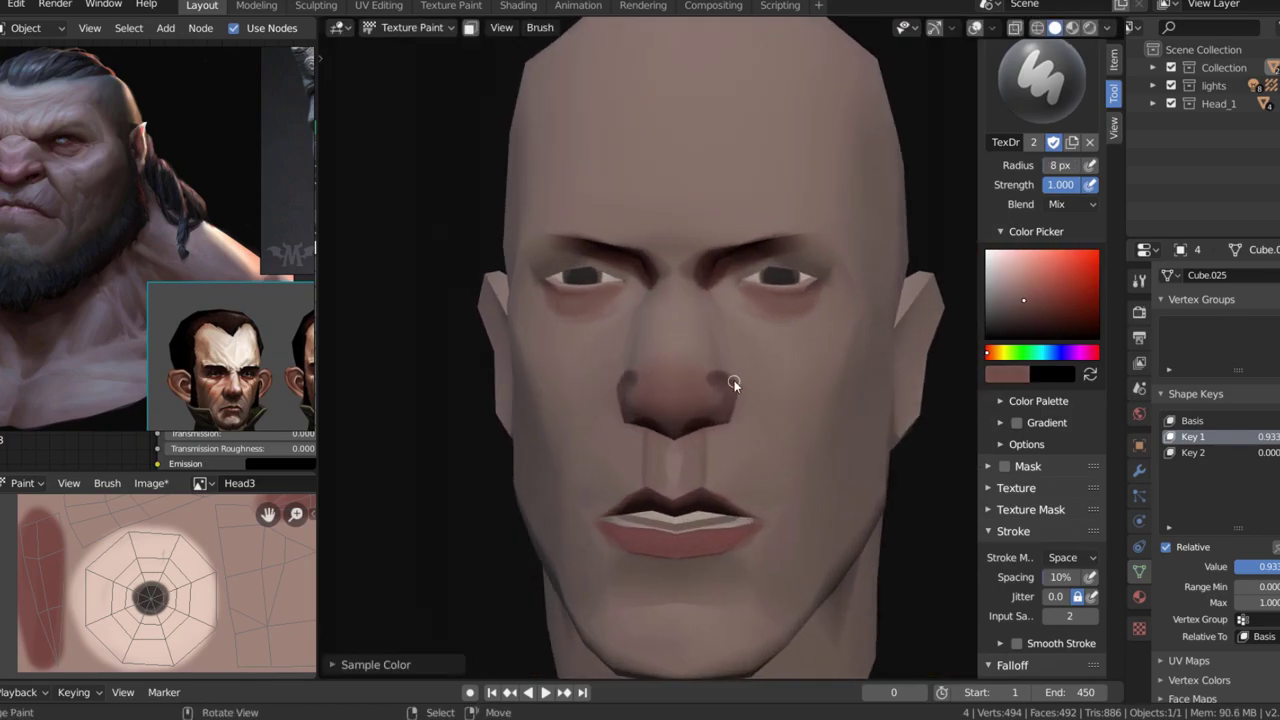
middle_drag(777, 531, 645, 537)
drag(597, 538, 686, 546)
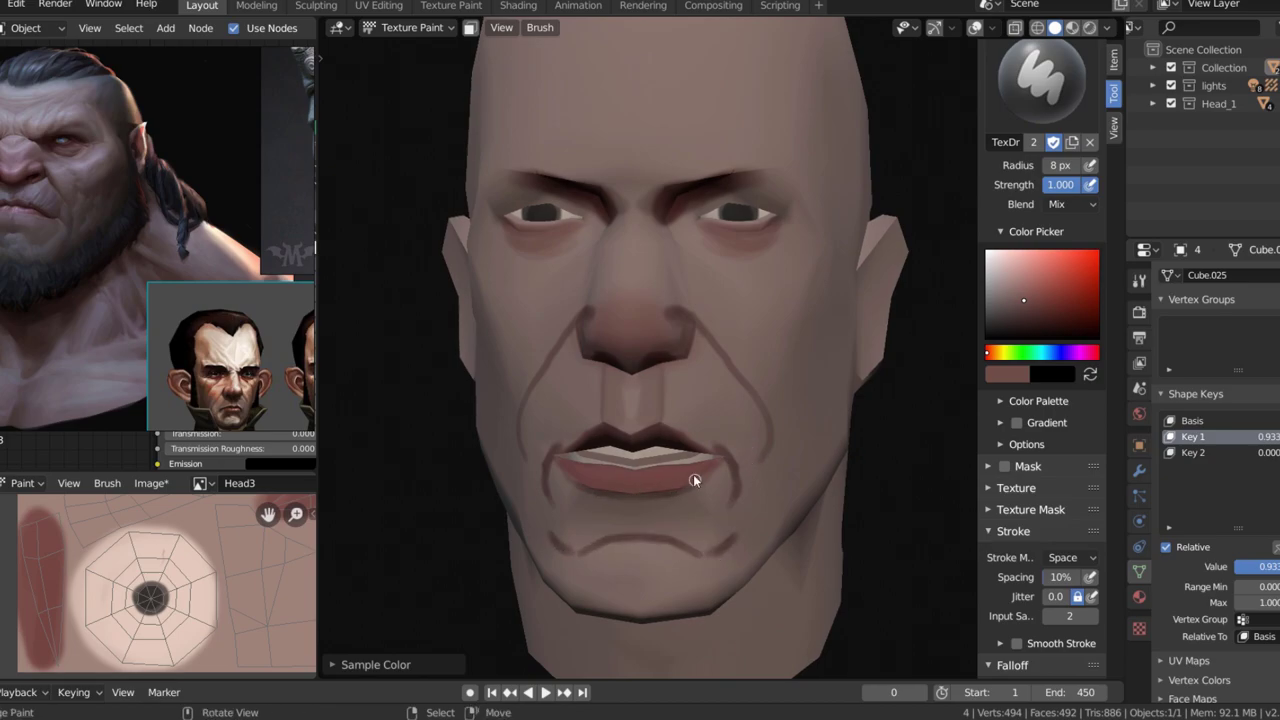
mouse_move(693, 480)
middle_down()
mouse_move(680, 315)
mouse_move(661, 285)
mouse_move(697, 308)
middle_up()
key(s)
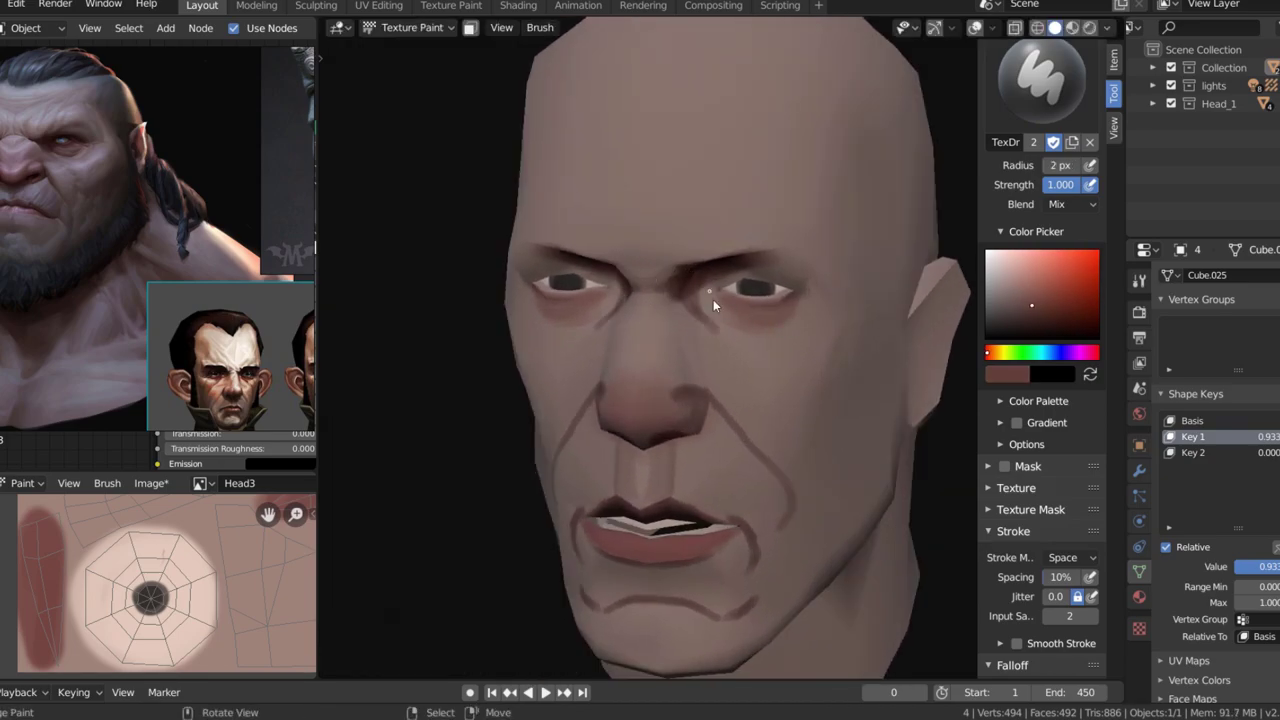
mouse_move(817, 296)
middle_down()
mouse_move(806, 263)
mouse_move(718, 322)
mouse_move(724, 291)
mouse_move(746, 309)
middle_up()
key(s)
key(KP_1)
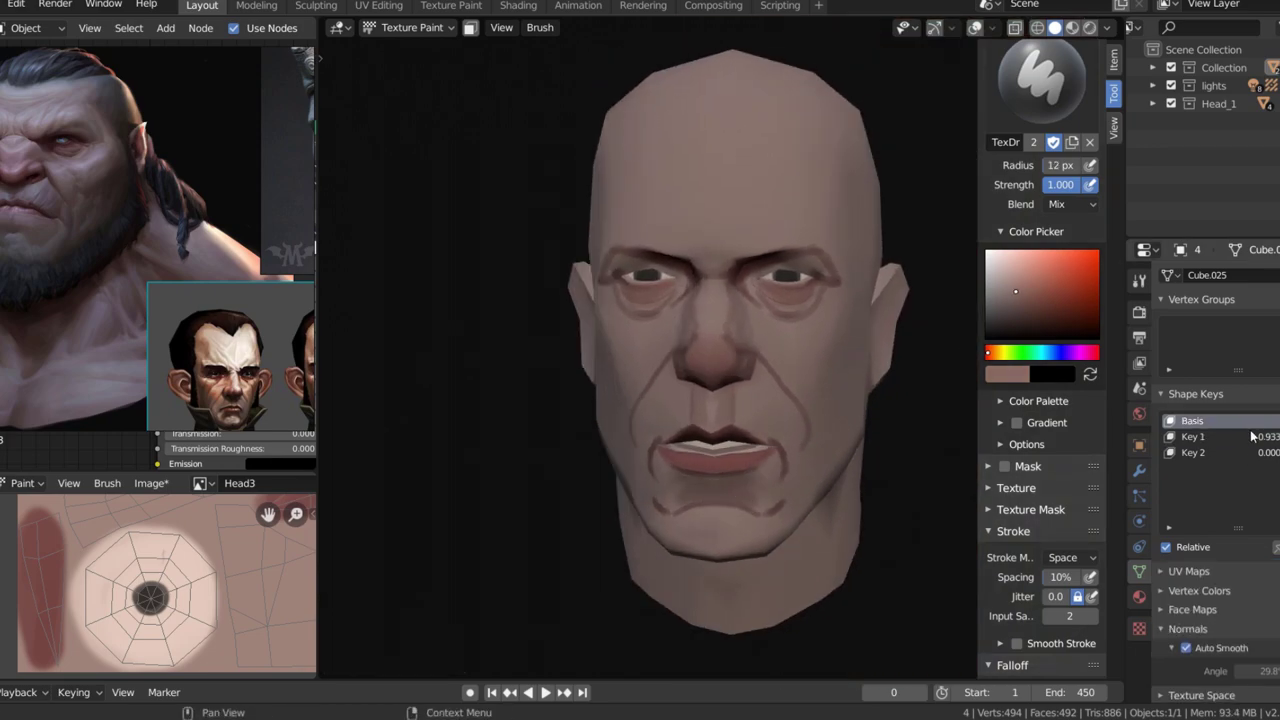
- Paint frown lines on the forehead and between the brows, plus wrinkles across the cheek
scroll(745, 364, up, 3)
key(s)
mouse_move(742, 288)
mouse_down()
mouse_move(737, 257)
mouse_move(775, 224)
mouse_up()
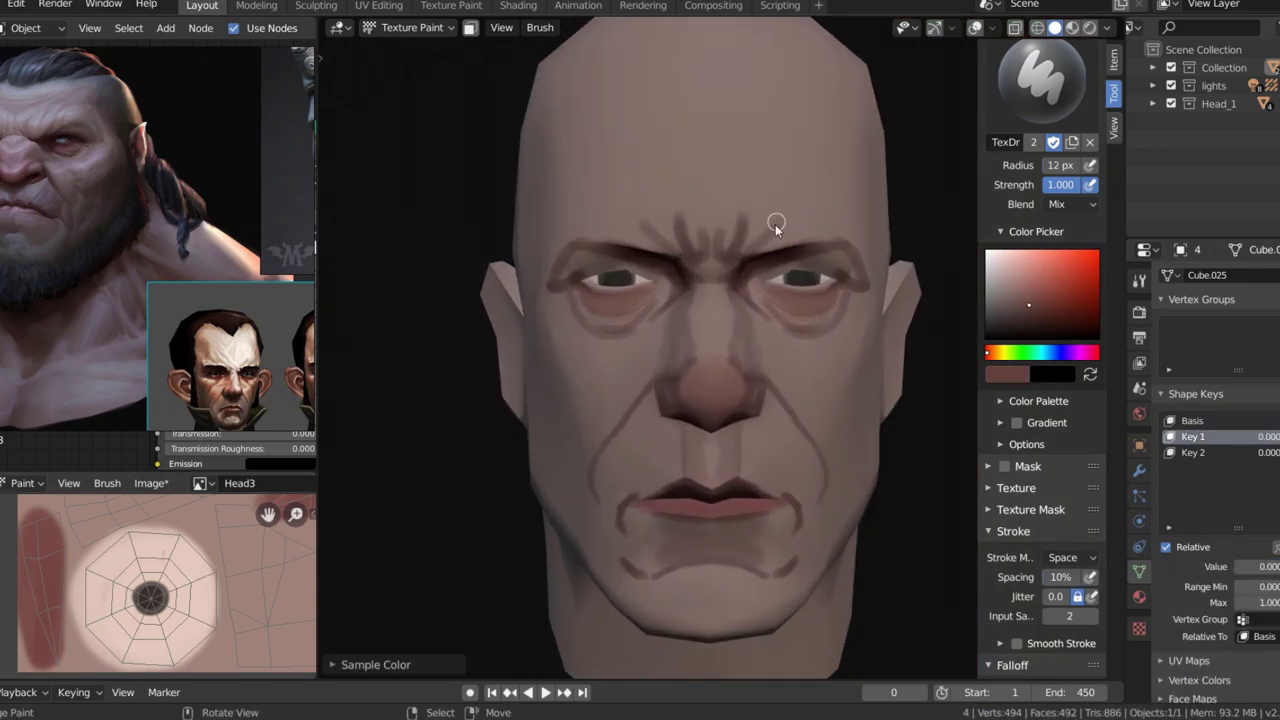
middle_drag(775, 224, 742, 391)
drag(741, 428, 757, 429)
middle_drag(757, 429, 700, 466)
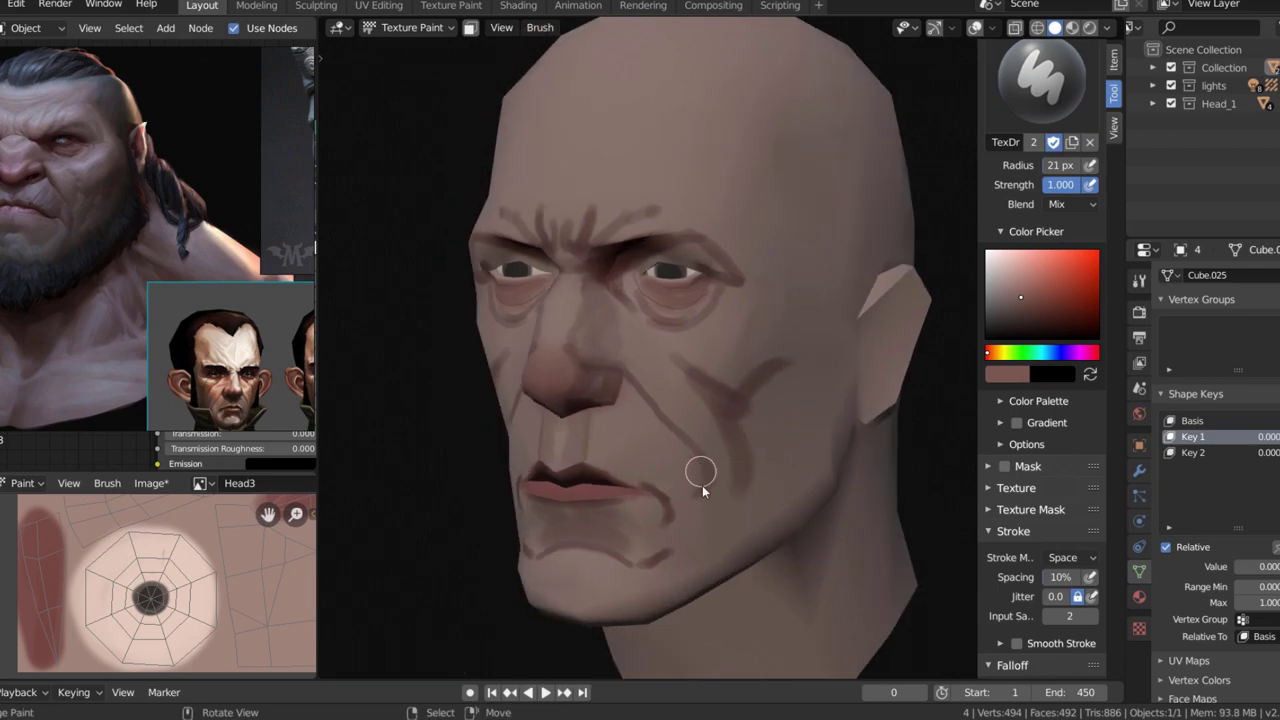
key(s)
key(KP_1)
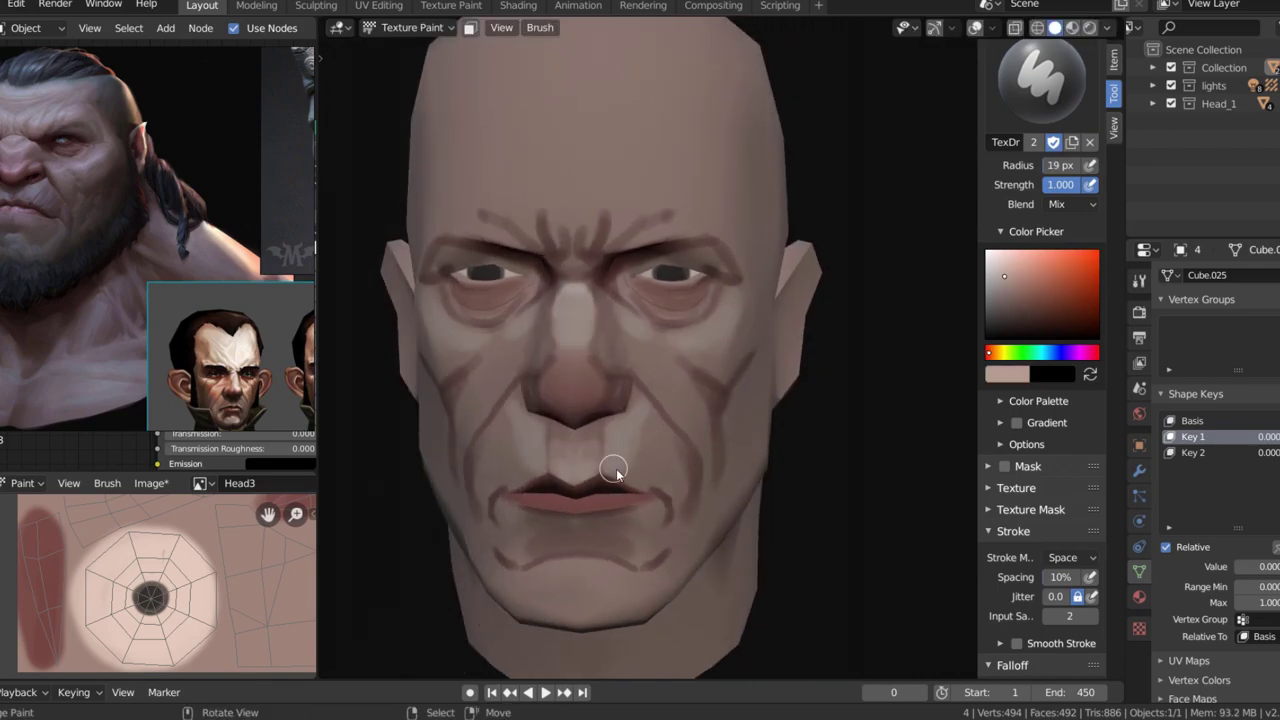
- Paint short dark hair across the top of the scalp with a larger brush
middle_drag(613, 468, 608, 567)
scroll(705, 216, down, 2)
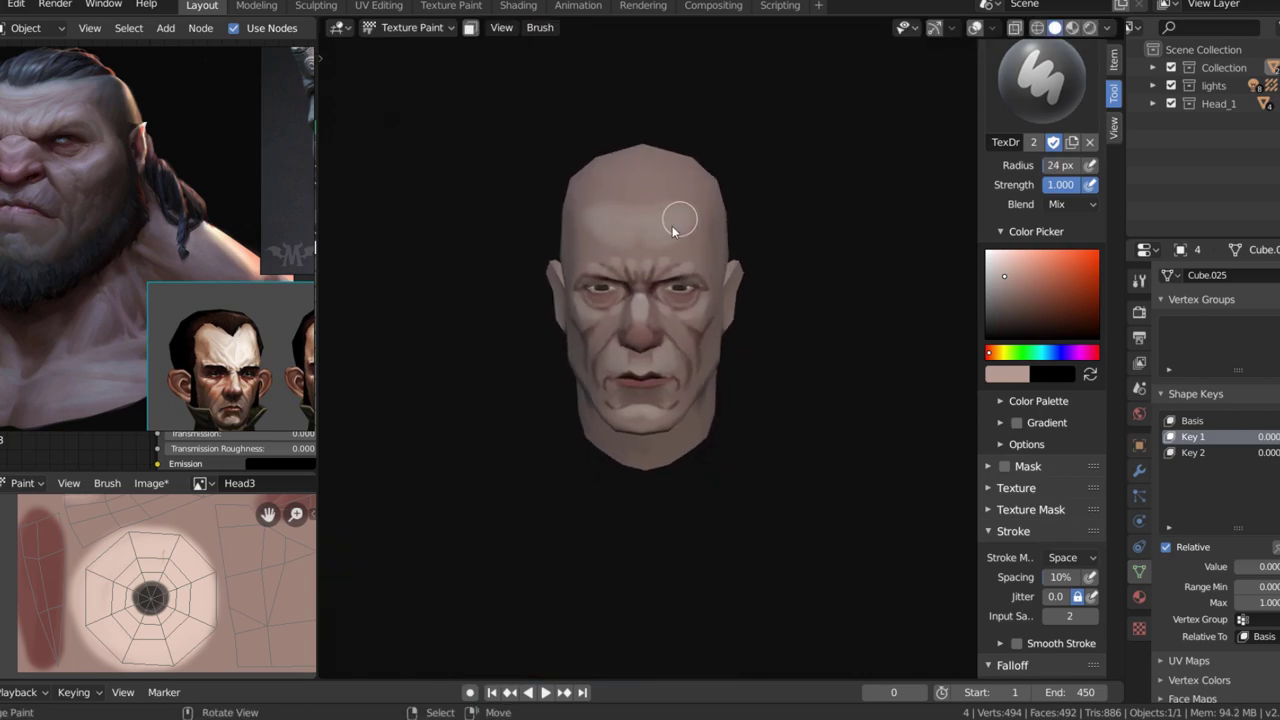
scroll(672, 226, up, 3)
key(s)
key(shift+f)
middle_drag(669, 260, 680, 166)
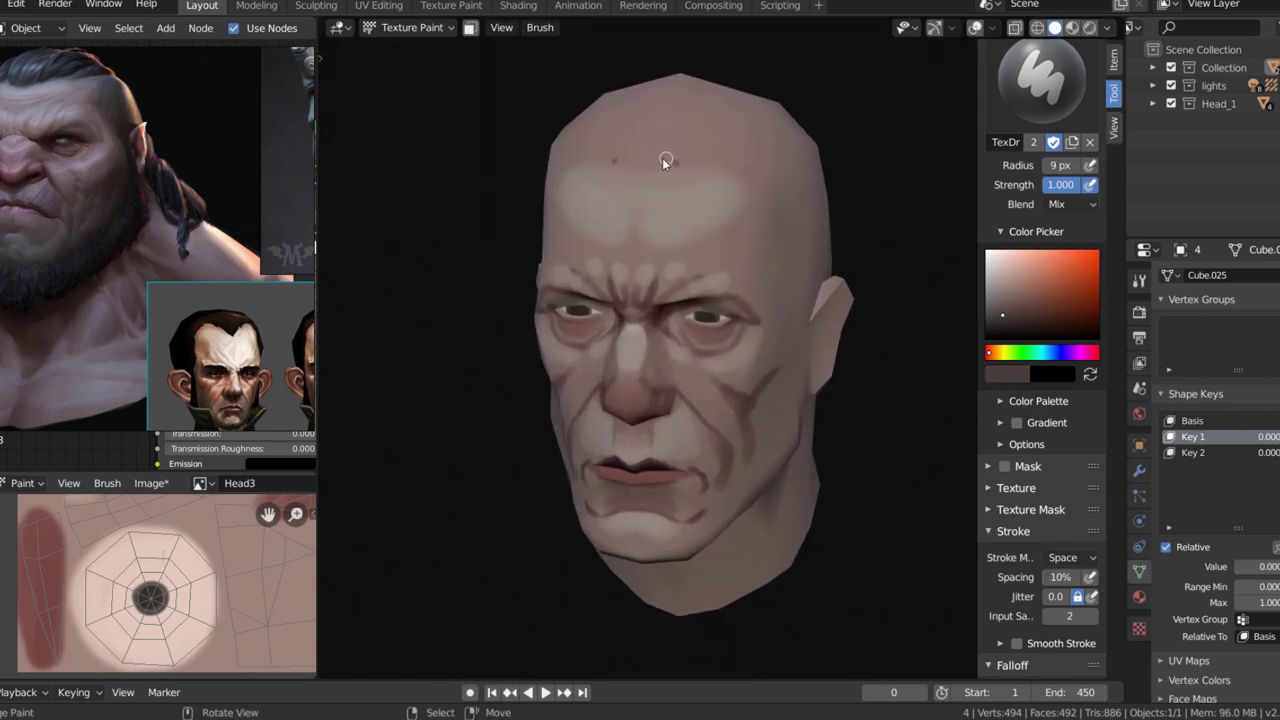
drag(663, 162, 575, 158)
key(f)
middle_drag(644, 167, 666, 155)
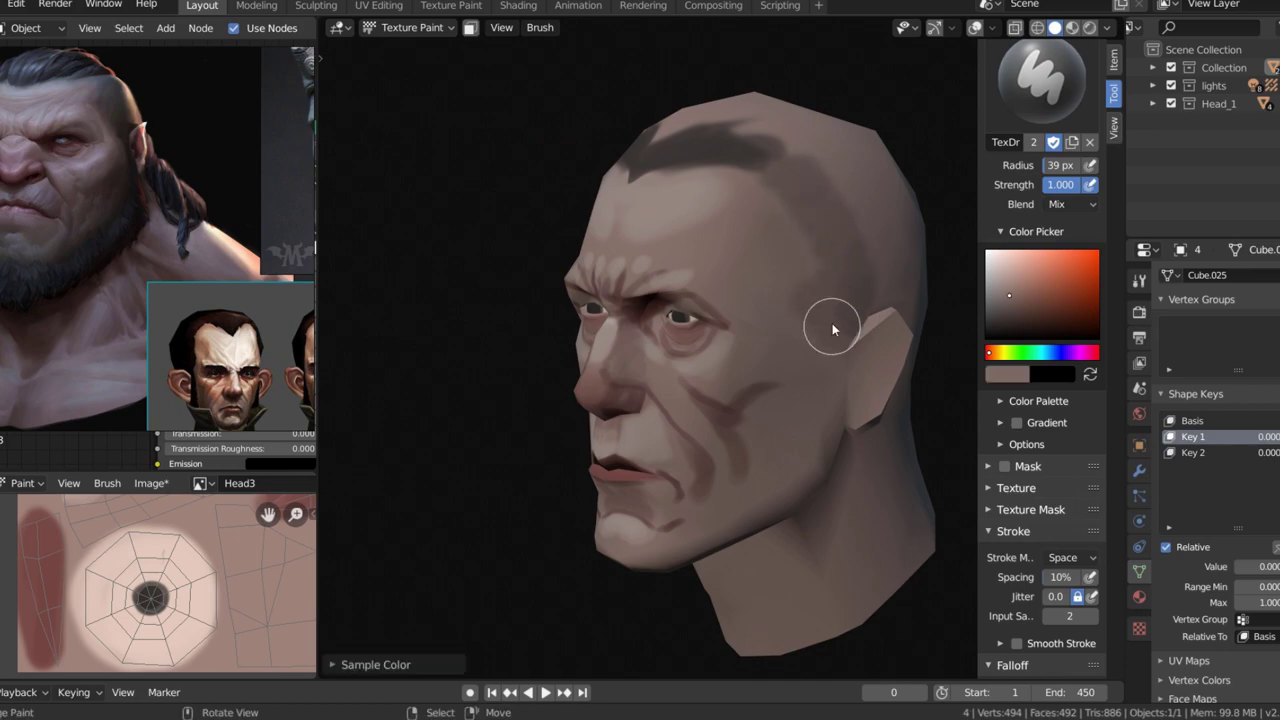
- Sample skin tones and add pale highlights and a shadow band under the jaw
middle_drag(832, 328, 772, 298)
key(s)
key(s)
mouse_move(794, 371)
middle_down()
mouse_move(706, 498)
mouse_move(651, 434)
middle_up()
key(s)
middle_drag(708, 400, 679, 262)
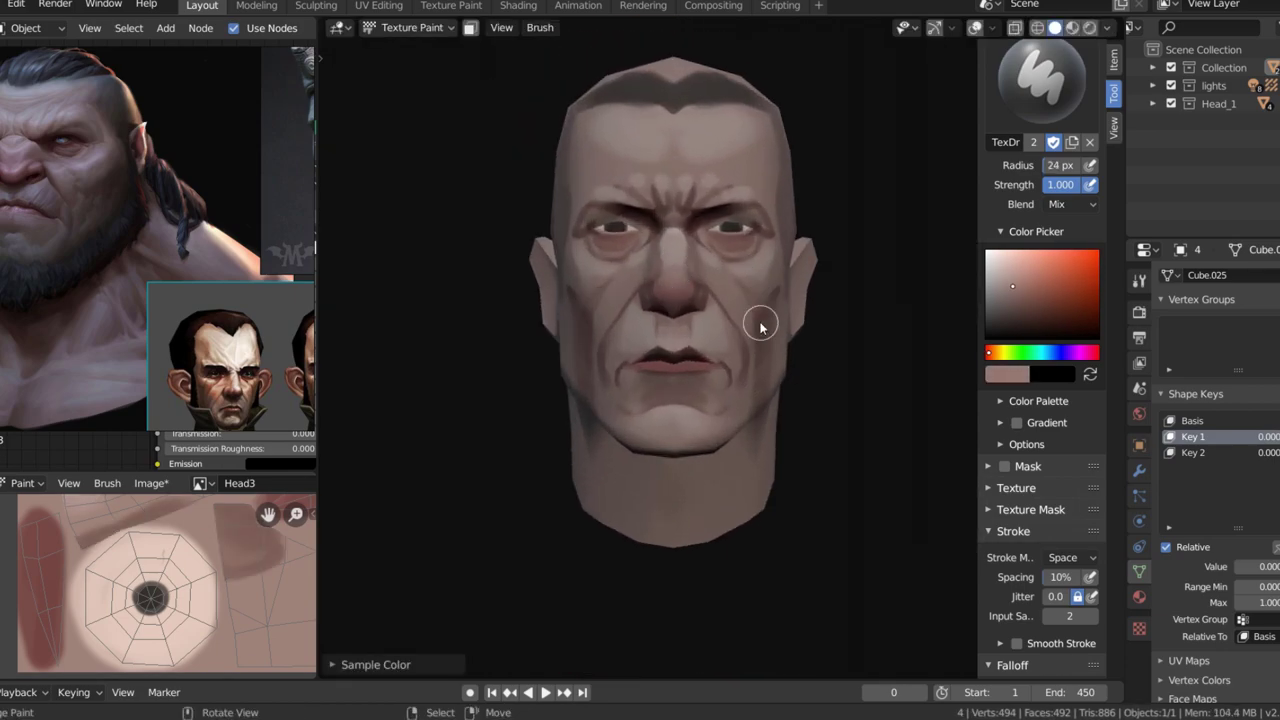
mouse_move(785, 271)
middle_down()
mouse_move(718, 265)
mouse_move(705, 208)
mouse_move(743, 229)
mouse_move(777, 306)
middle_up()
key(s)
- Darken the hair on top of the head
key(f)
click(1107, 27)
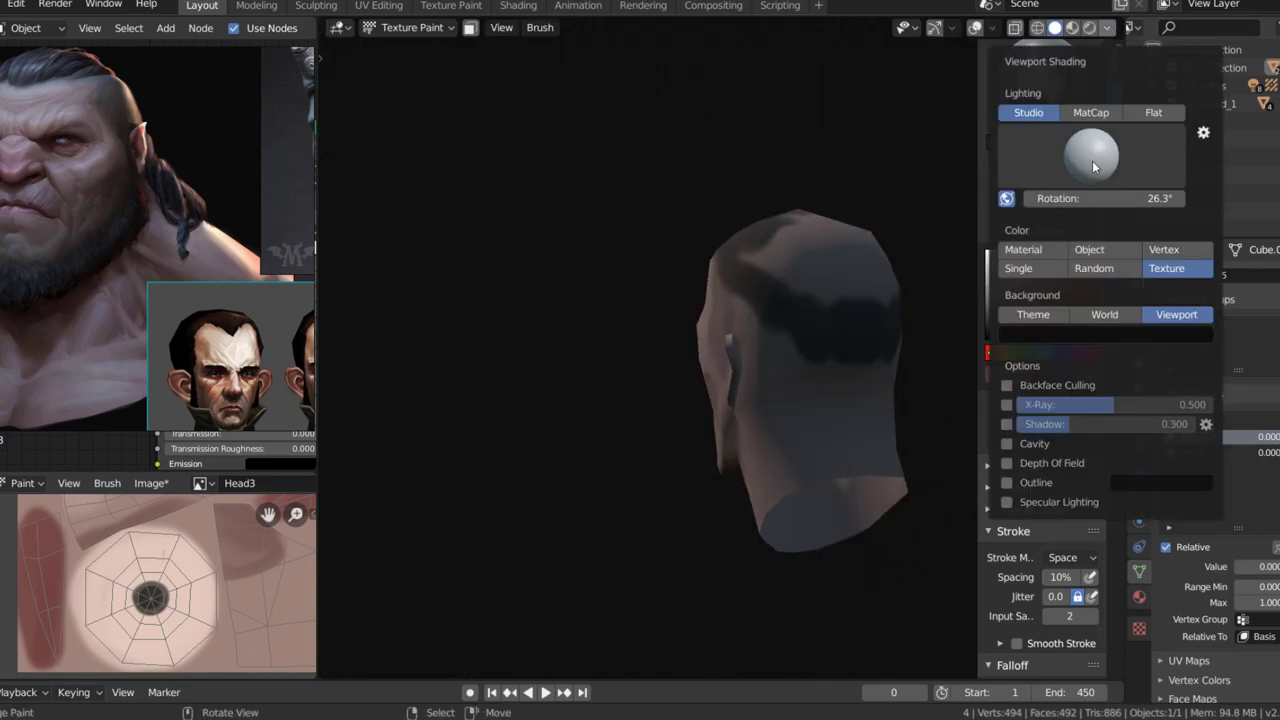
mouse_move(850, 340)
mouse_down()
mouse_move(857, 272)
mouse_move(837, 257)
mouse_up()
mouse_move(838, 312)
middle_down()
mouse_move(680, 457)
mouse_move(737, 411)
mouse_move(723, 371)
middle_up()
key(s)
key(f)
- Deepen the brow wrinkles reddish-brown with a smaller brush and save the texture
scroll(723, 371, up, 2)
key(s)
key(f)
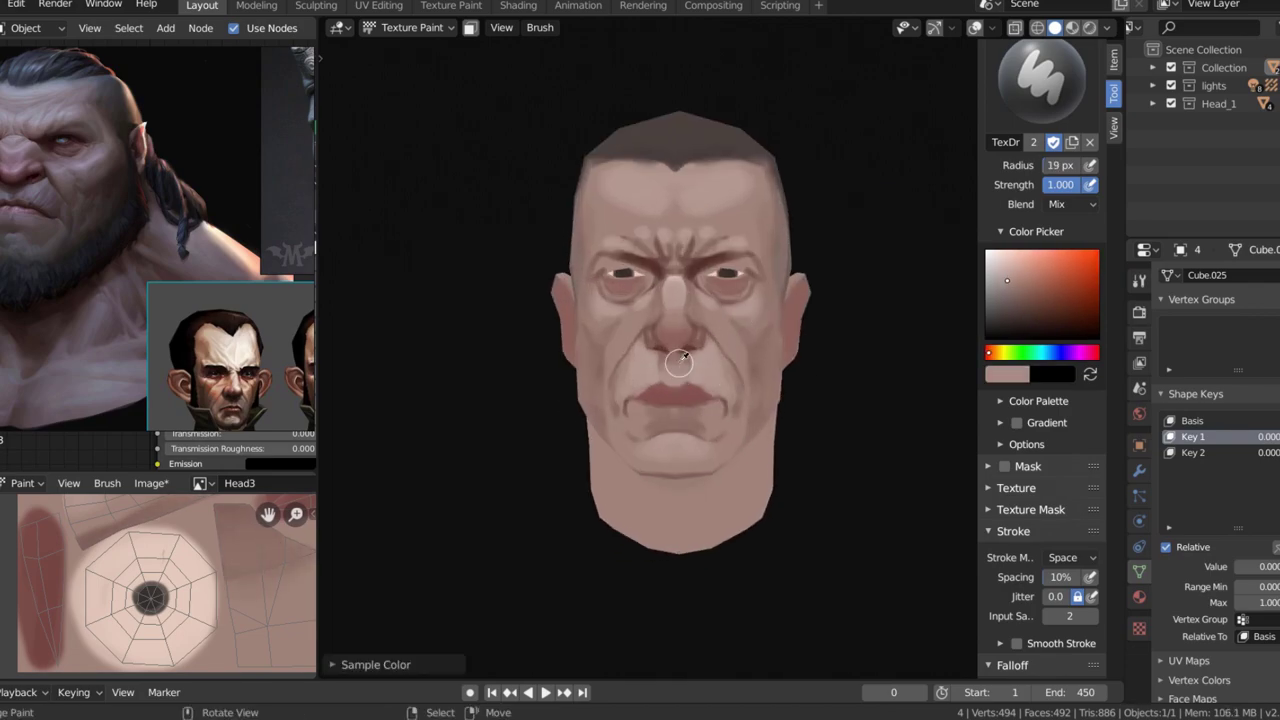
scroll(680, 360, down, 2)
key(alt+s)
- Add small red tints beside the eyes and on the cheeks
scroll(757, 257, up, 5)
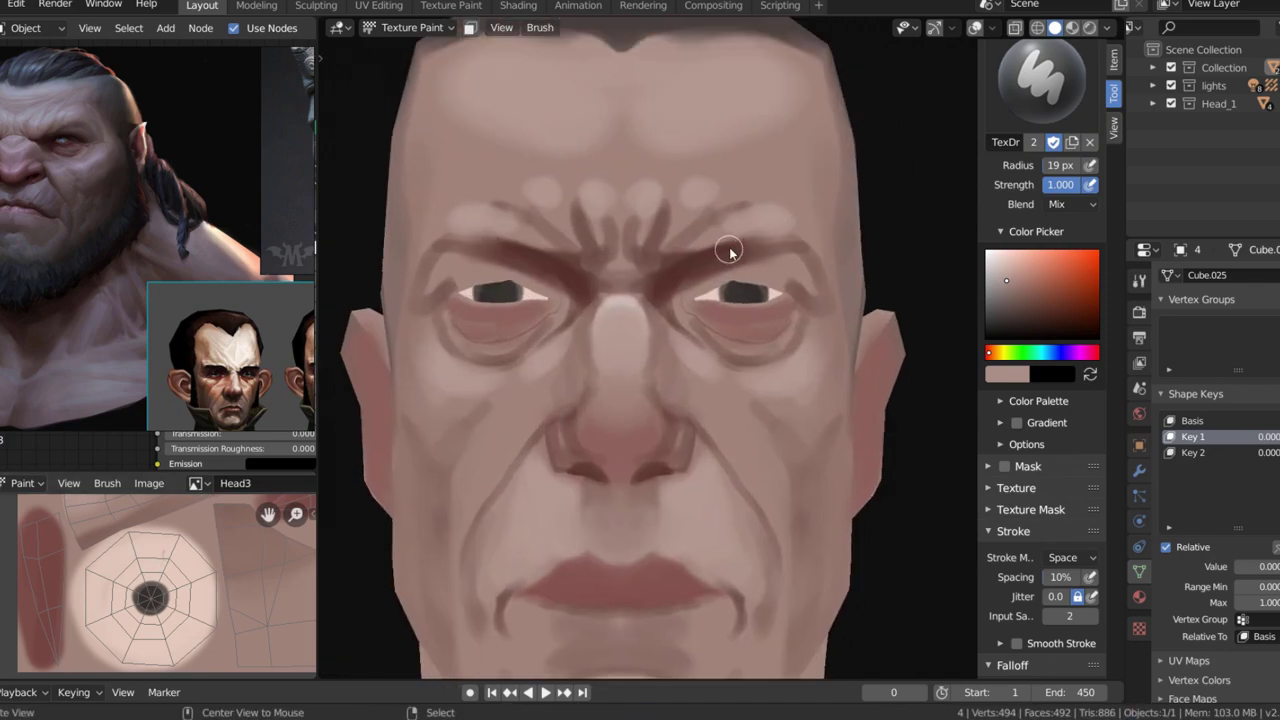
key(s)
scroll(691, 374, down, 2)
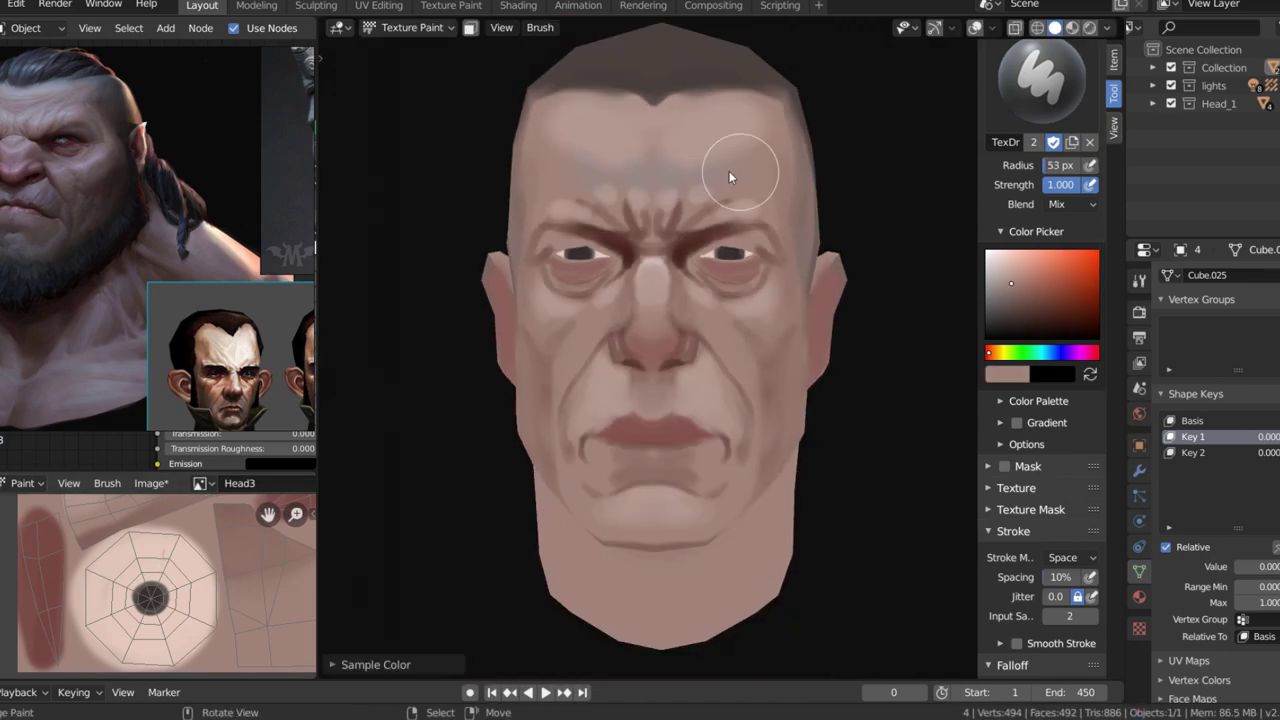
scroll(716, 327, down, 1)
key(s)
key(f)
click(679, 360)
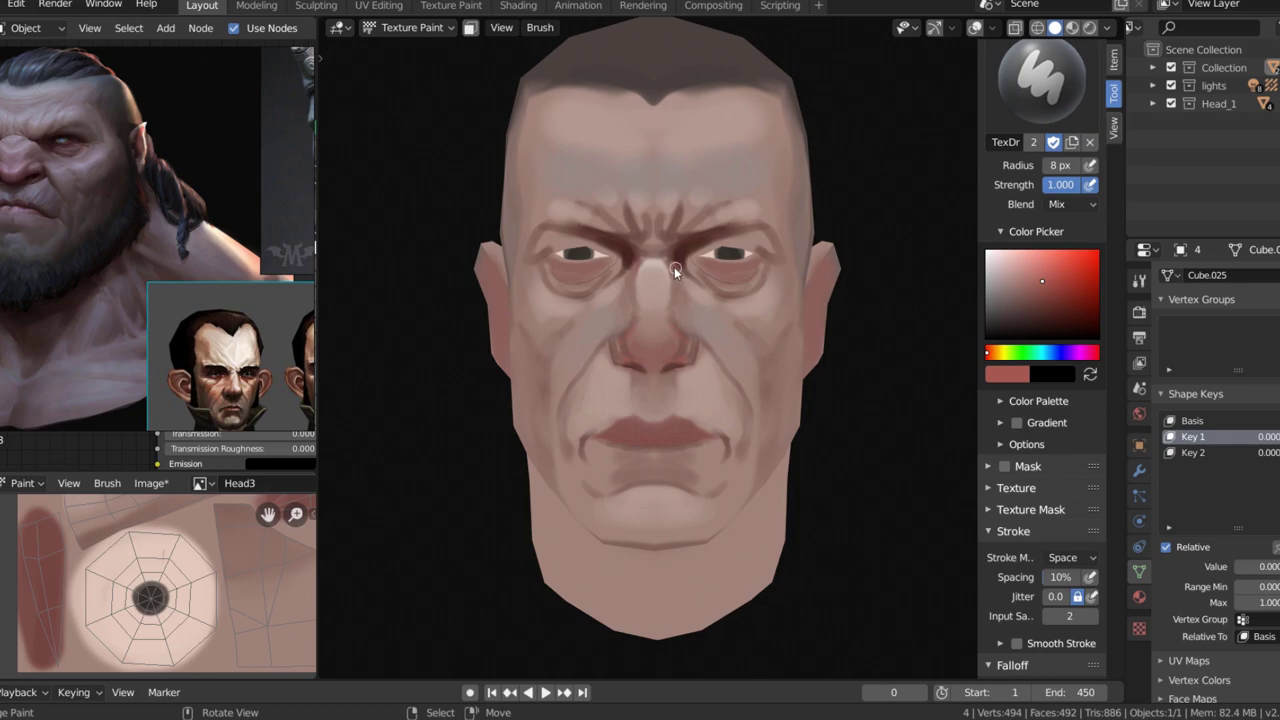
scroll(700, 431, up, 1)
key(s)
scroll(140, 580, up, 4)
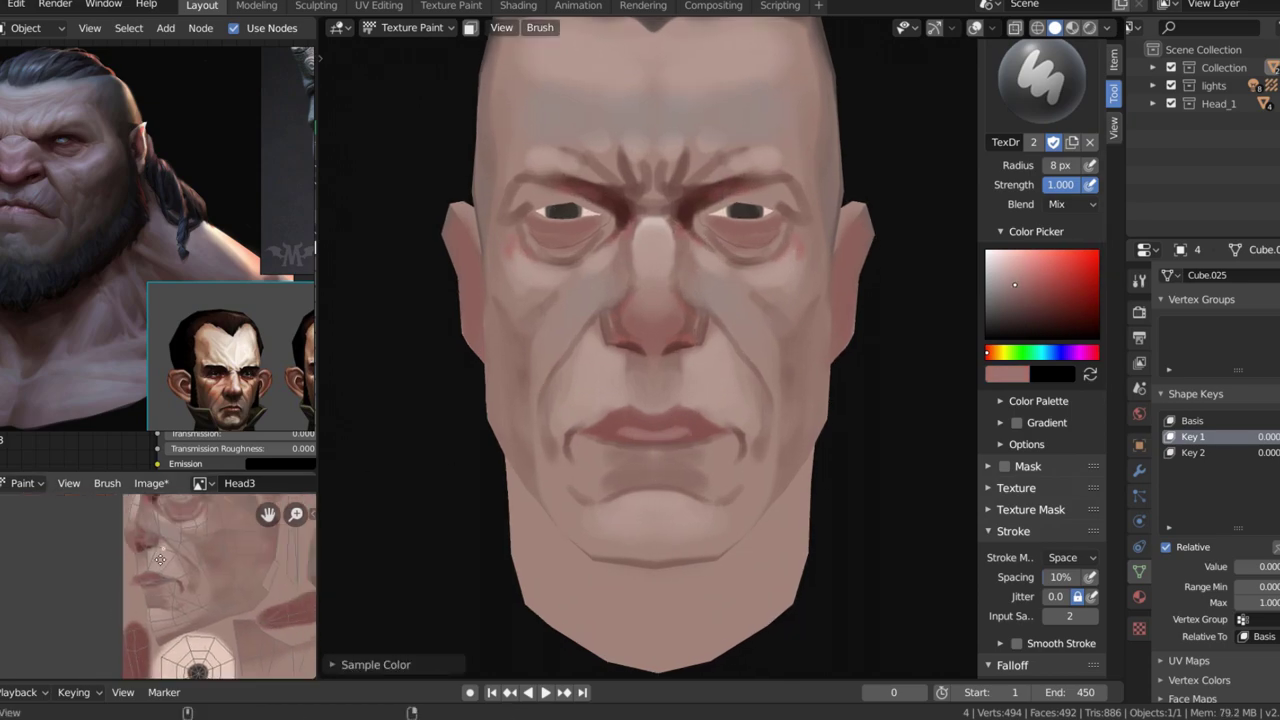
- Paint the upper lip a darker red
middle_drag(170, 575, 133, 579)
scroll(652, 436, up, 1)
key(s)
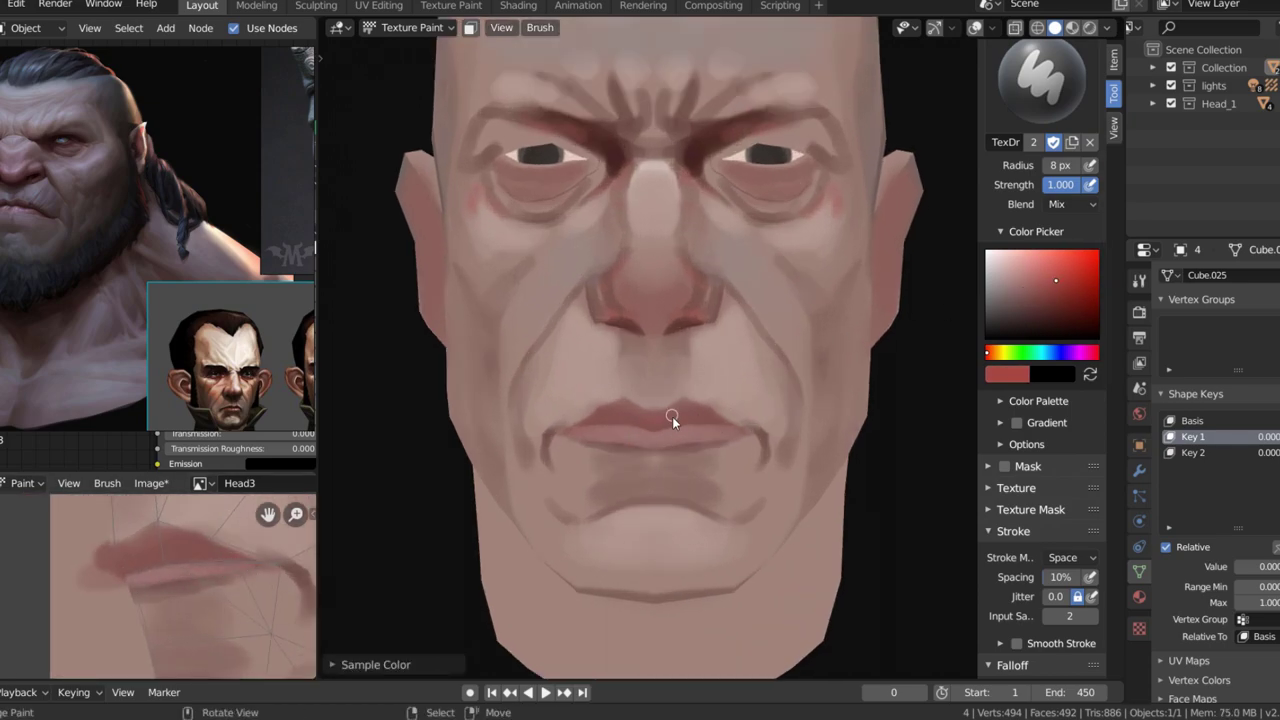
key(s)
drag(672, 413, 700, 413)
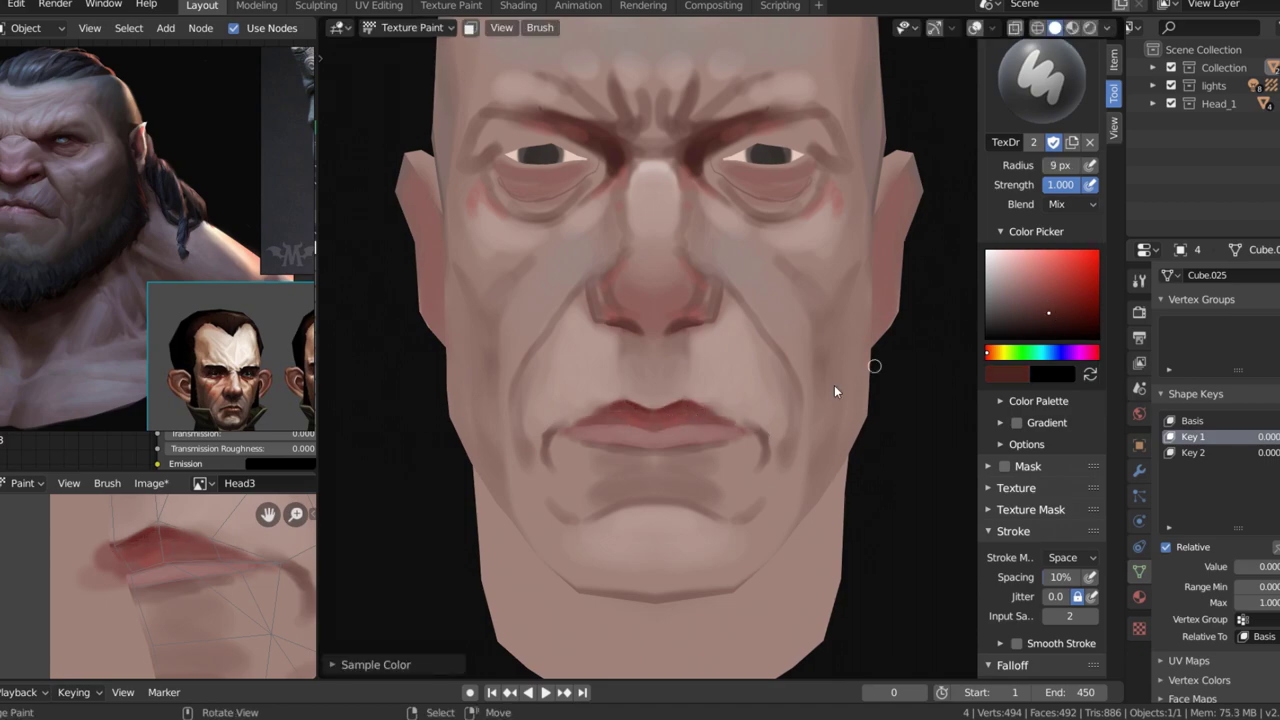
- Save the painted texture as head3.png
key(s)
key(s)
scroll(730, 425, down, 2)
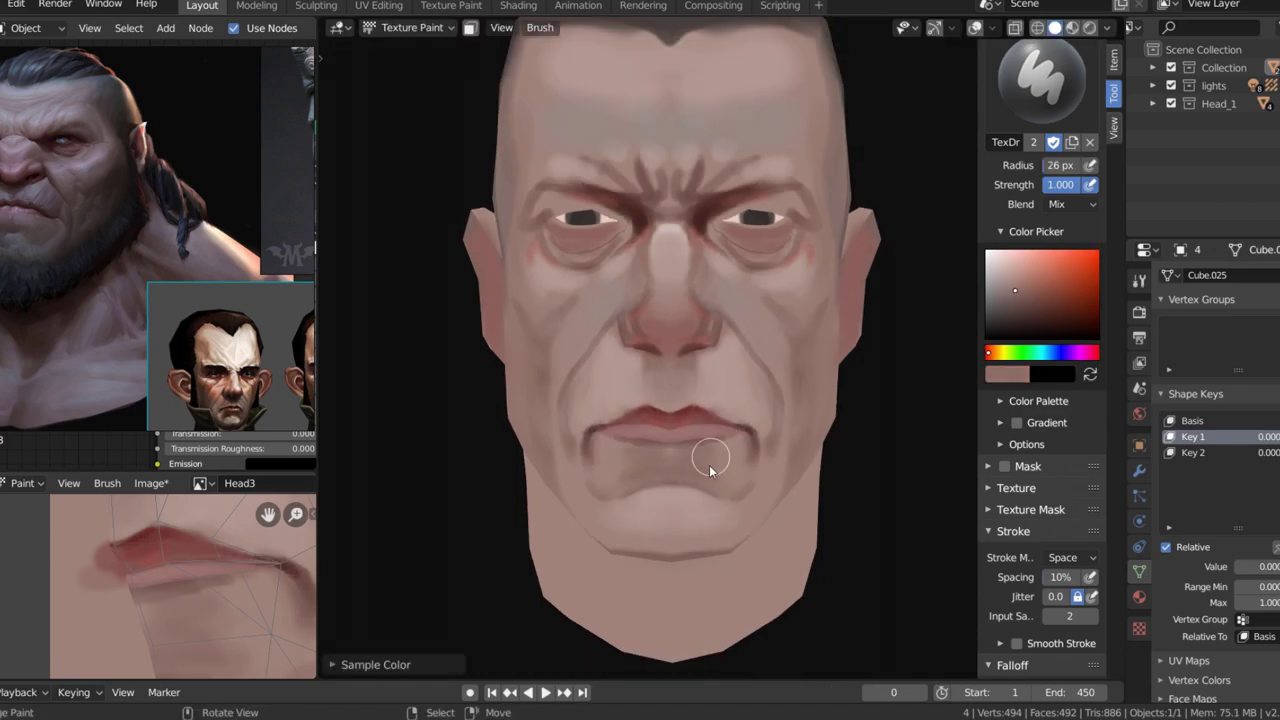
scroll(709, 465, down, 3)
mouse_move(709, 465)
middle_down()
mouse_move(740, 225)
mouse_move(763, 298)
middle_up()
key(alt+s)
scroll(763, 298, up, 6)
key(s)
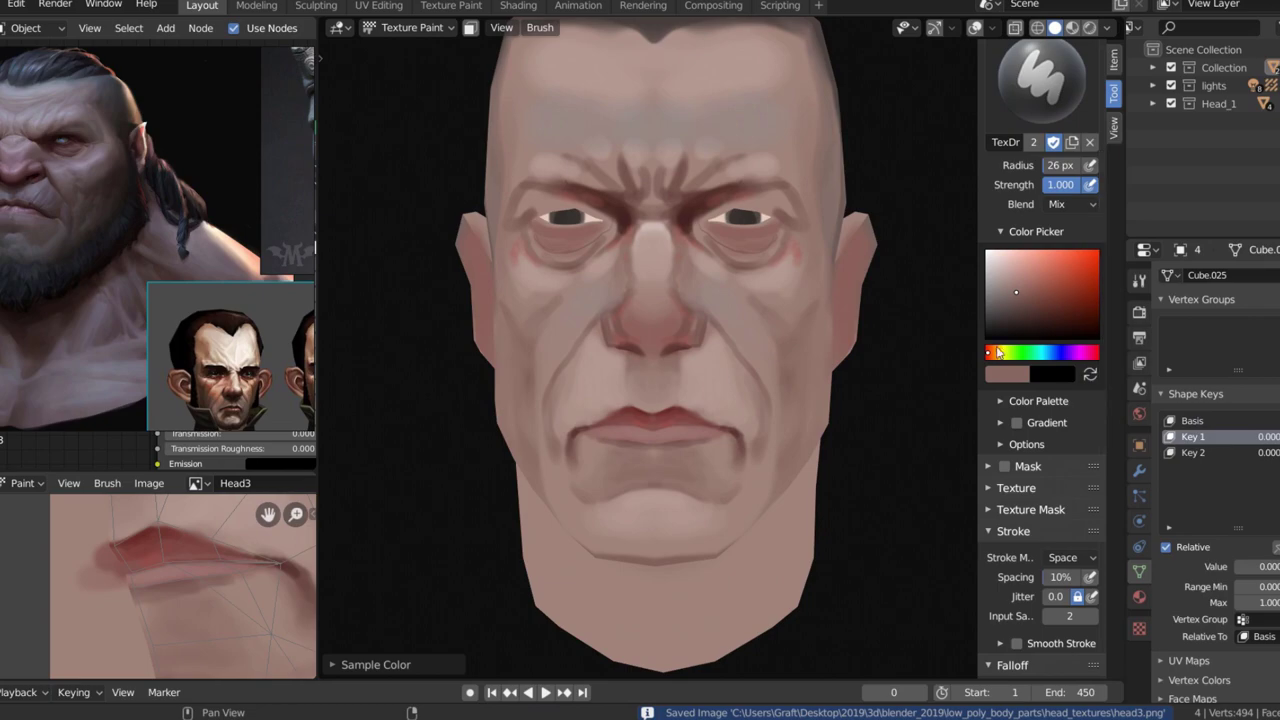
- Resize the brush and orbit the head back to a front view
key(f)
click(768, 450)
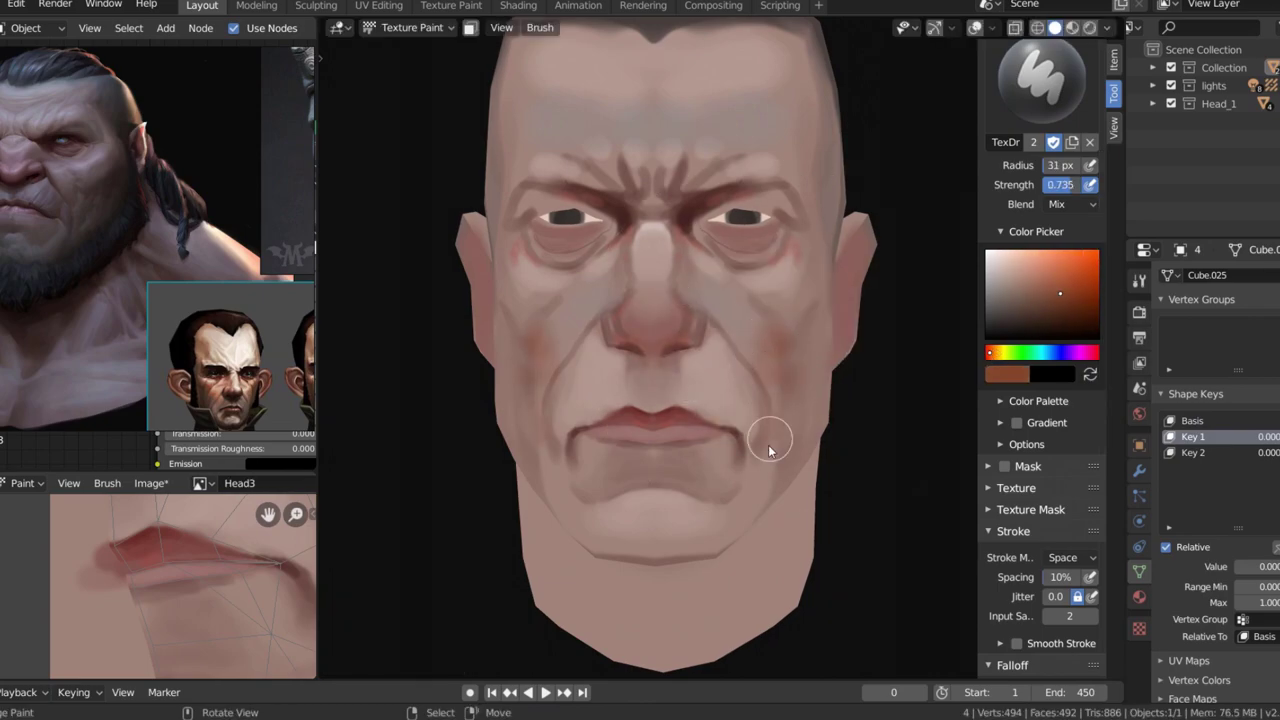
scroll(760, 340, down, 2)
key(f)
click(608, 343)
mouse_move(592, 160)
middle_down()
mouse_move(677, 300)
mouse_move(680, 220)
middle_up()
scroll(672, 348, up, 2)
scroll(711, 315, down, 2)
- Dab deeper shadow paint around the eyes with a brush of about 26 px
key(f)
click(753, 294)
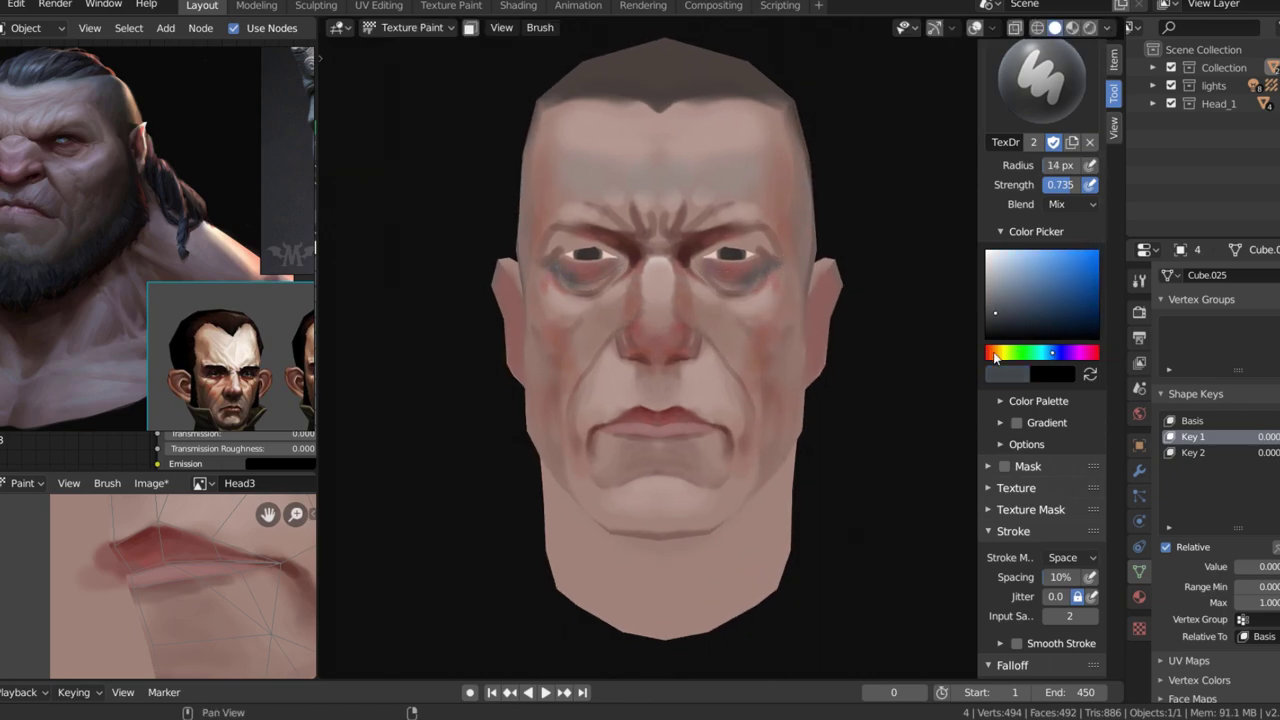
key(s)
key(f)
click(731, 250)
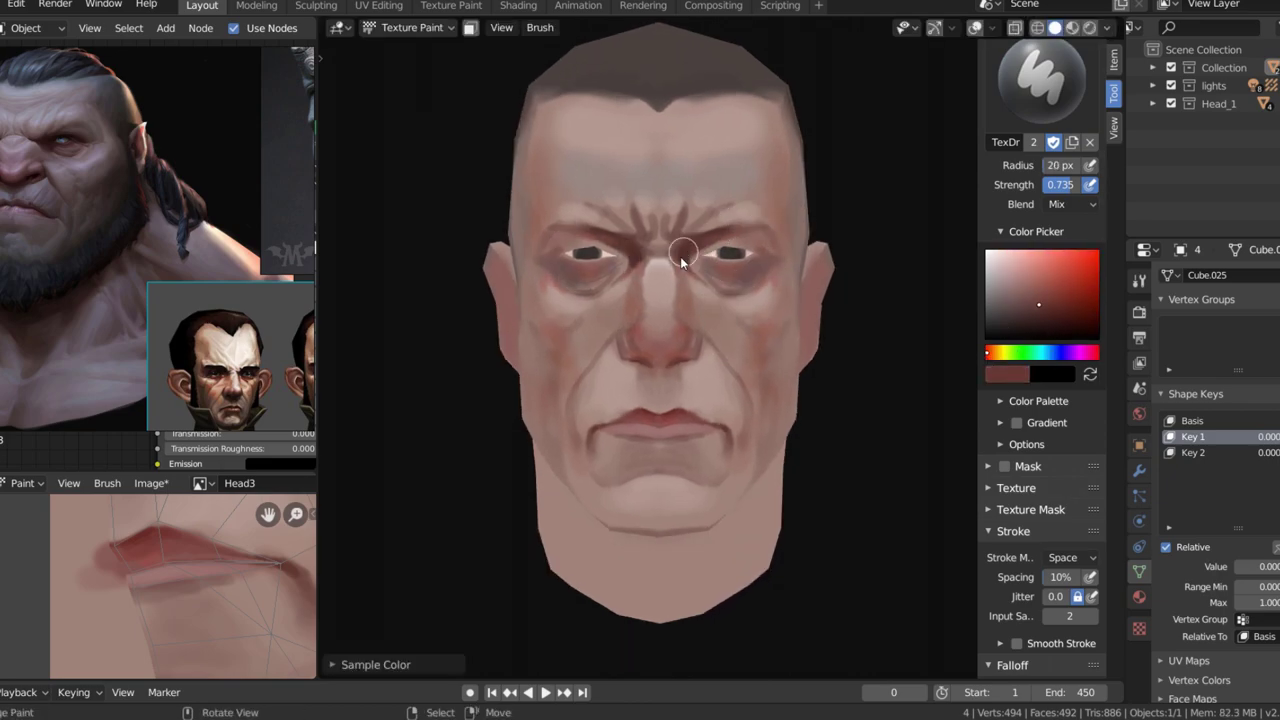
- Show the wireframe and paint a dark crease from the ear down the neck
key(s)
mouse_move(751, 188)
middle_down()
mouse_move(827, 292)
mouse_move(800, 330)
mouse_move(780, 300)
middle_up()
key(shift+alt+z)
drag(775, 290, 675, 405)
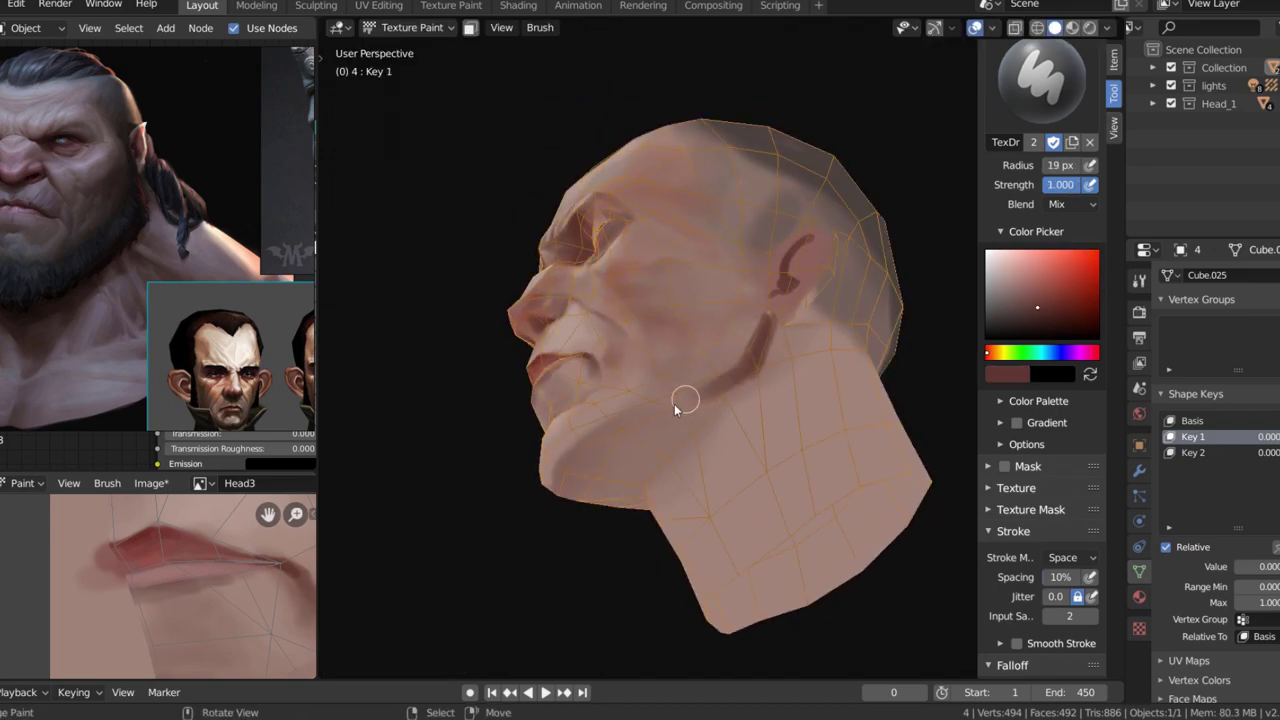
click(584, 462)
key(s)
- Paint deeper dark furrows across the brow with a smaller brush
mouse_move(768, 385)
middle_down()
mouse_move(710, 471)
mouse_move(635, 494)
mouse_move(708, 459)
mouse_move(686, 206)
mouse_move(649, 286)
mouse_move(688, 219)
mouse_move(848, 183)
middle_up()
key(s)
key(s)
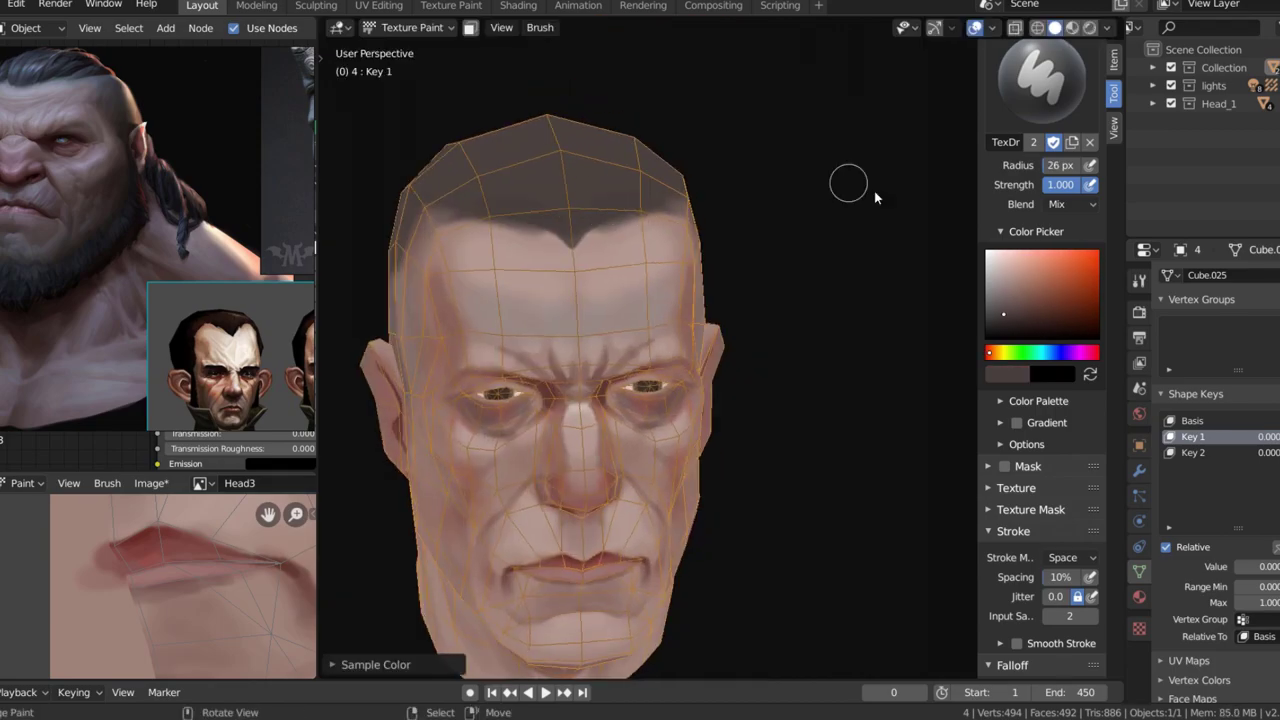
key(f)
click(571, 223)
mouse_move(571, 223)
middle_down()
mouse_move(767, 224)
mouse_move(681, 178)
mouse_move(783, 250)
middle_up()
mouse_move(684, 195)
middle_down()
mouse_move(660, 290)
mouse_move(675, 286)
middle_up()
key(s)
key(s)
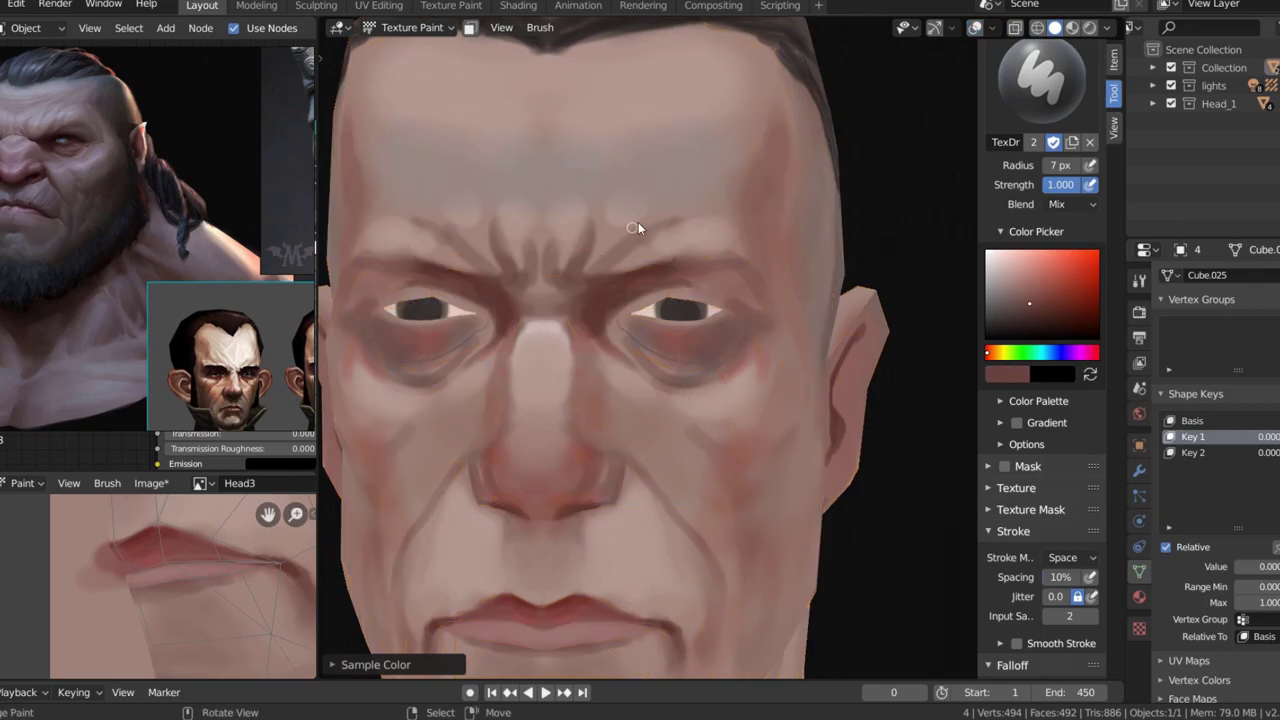
- Save the painted texture and return to a front close-up of the head
scroll(638, 222, down, 4)
key(alt+s)
scroll(613, 243, up, 3)
scroll(720, 318, down, 1)
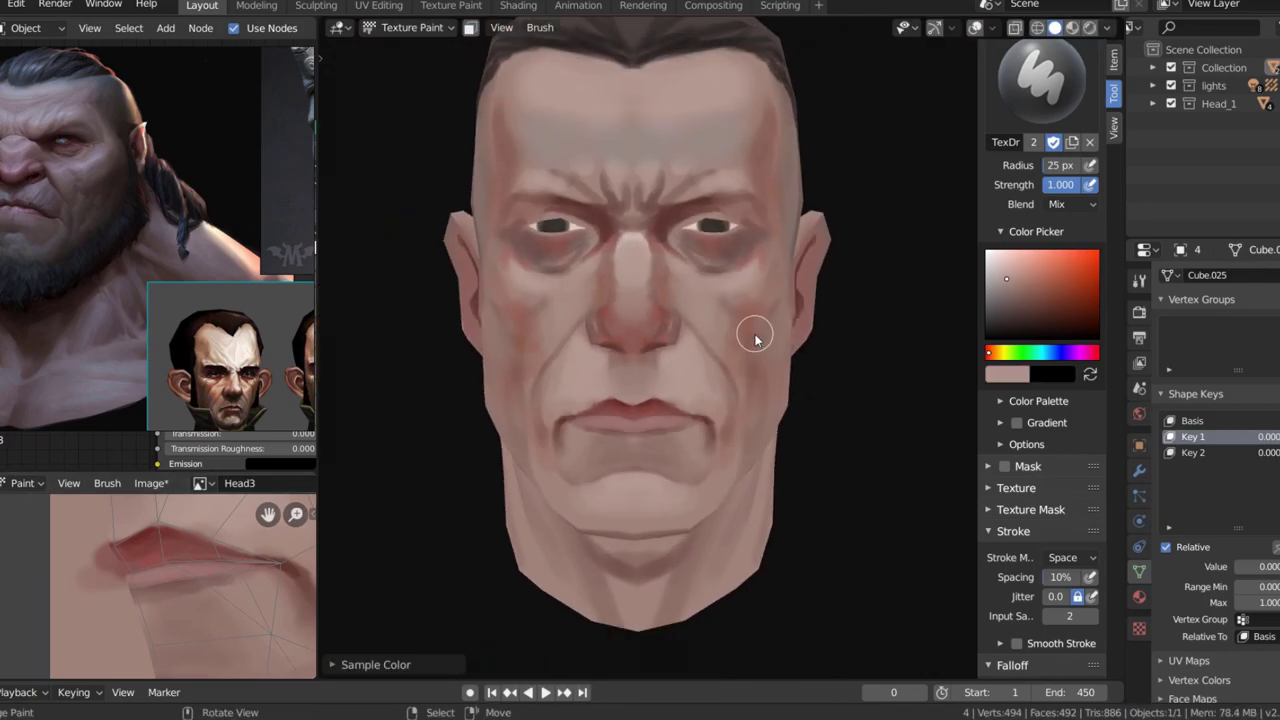
middle_drag(820, 330, 731, 350)
key(s)
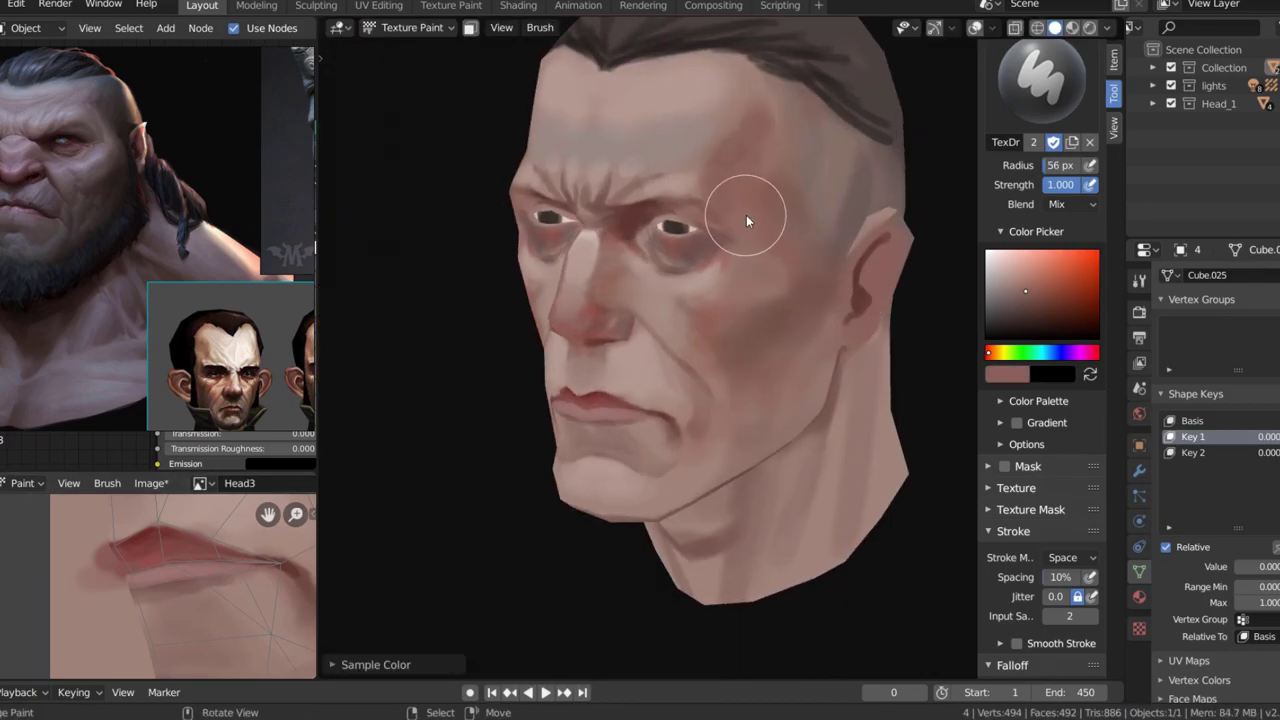
key(KP_1)
scroll(731, 200, up, 3)
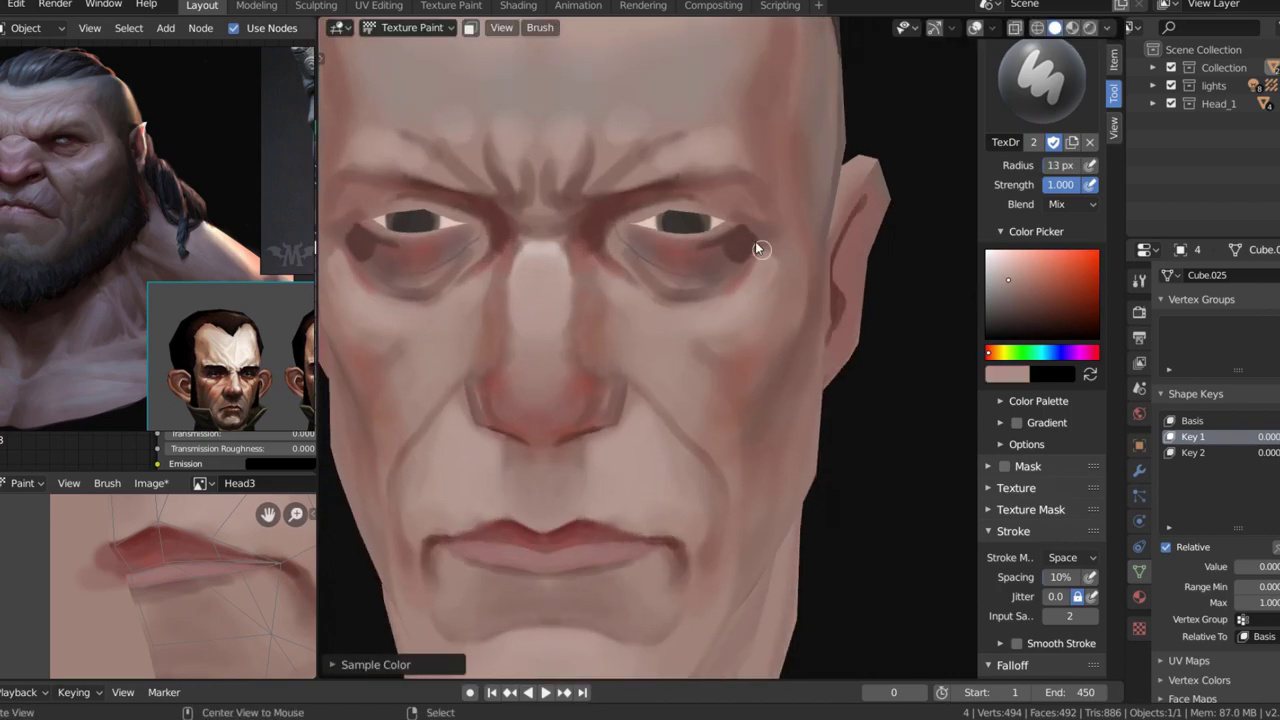
middle_drag(638, 249, 655, 212)
- Set the smear brush to a 35 px radius and about 0.89 strength
key(f)
click(645, 264)
key(shift+f)
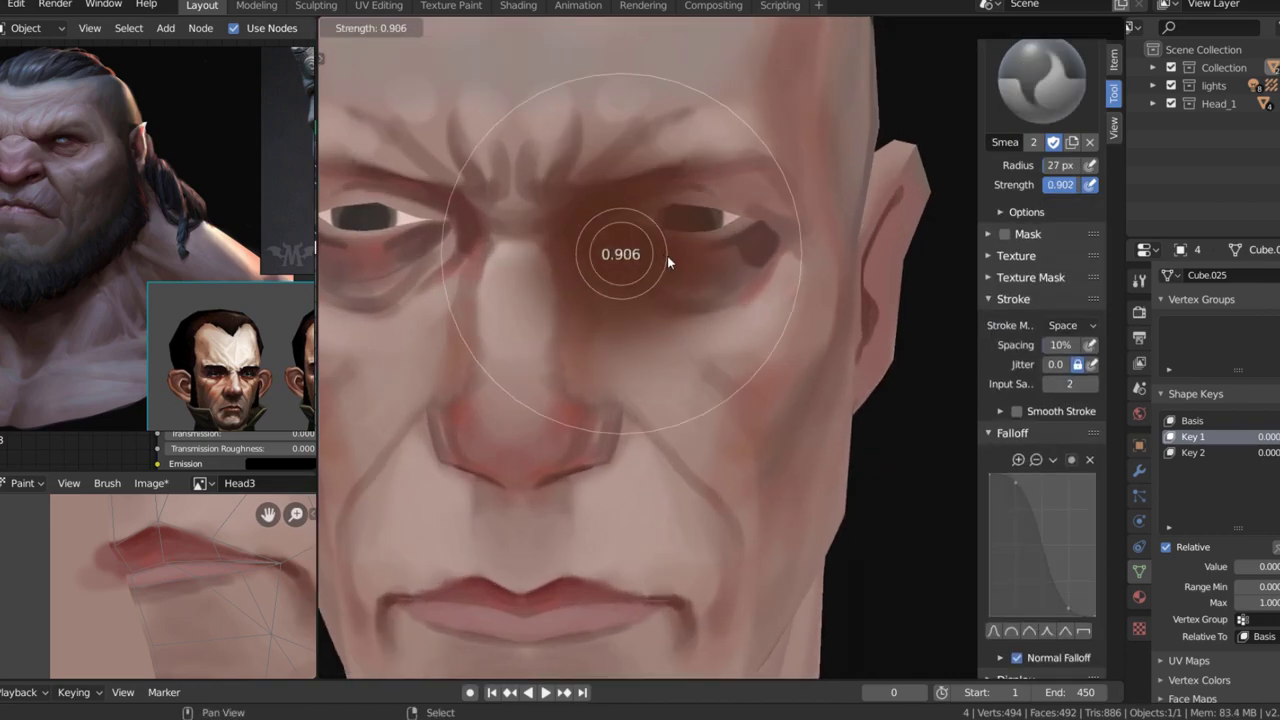
click(672, 256)
- Turn the head to a three-quarter view and save the texture image
middle_drag(791, 212, 602, 210)
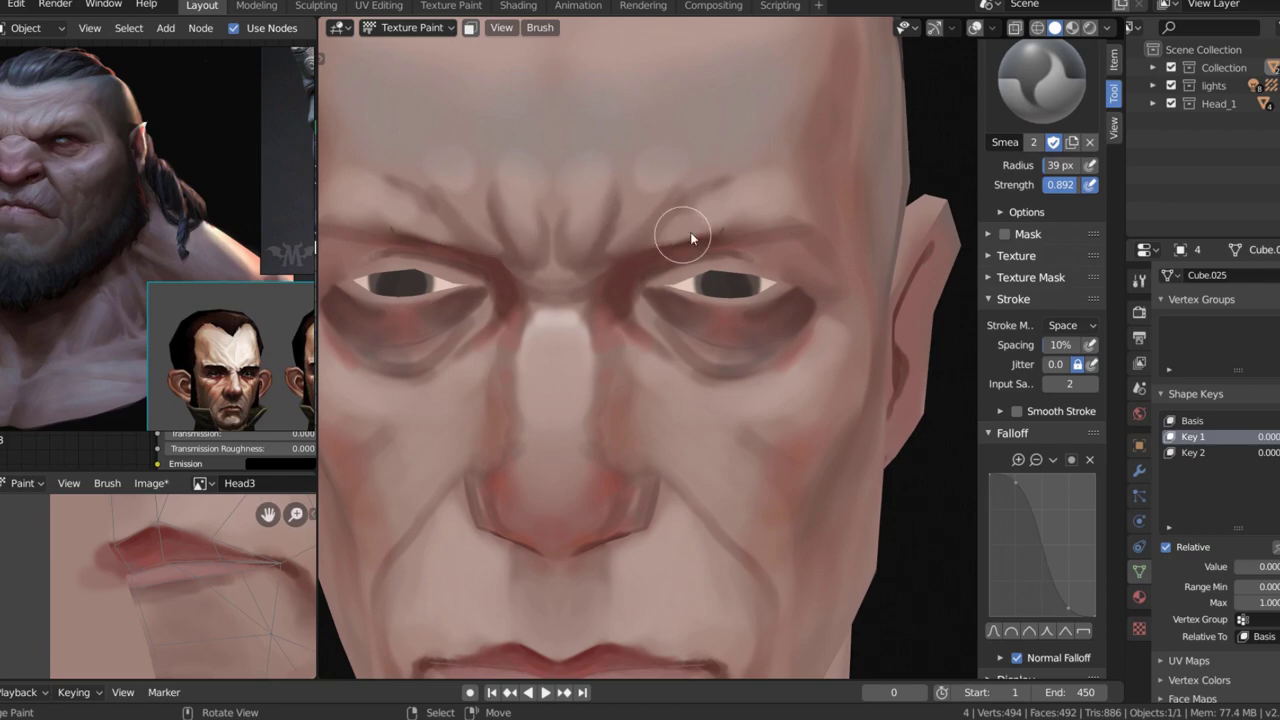
middle_drag(690, 237, 573, 321)
scroll(634, 416, down, 2)
middle_drag(600, 371, 432, 362)
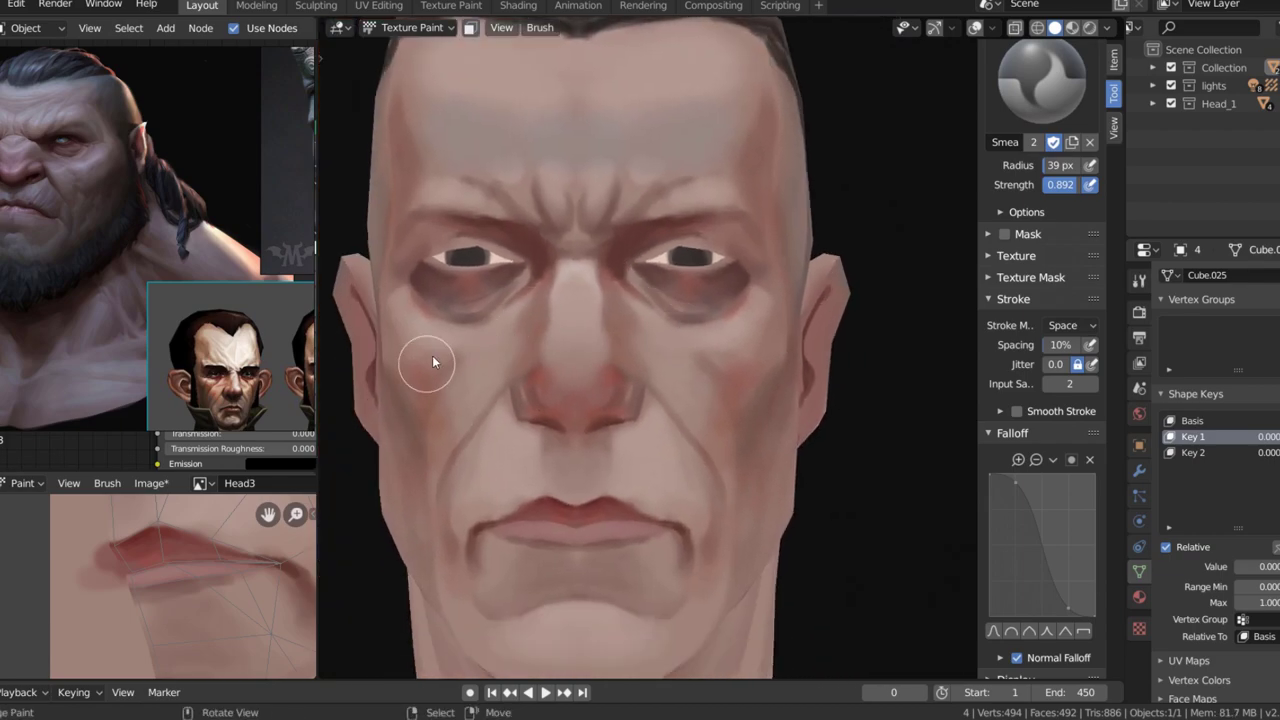
middle_drag(514, 422, 523, 366)
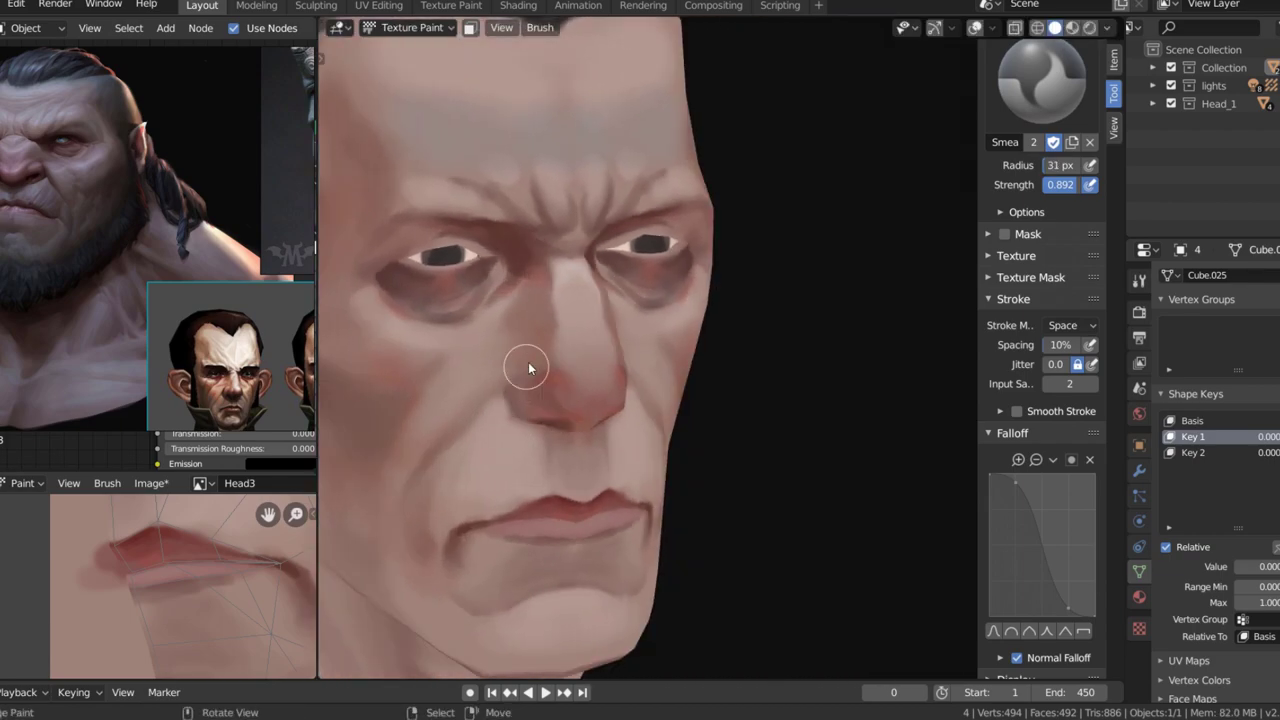
scroll(523, 366, down, 2)
key(alt+s)
- Switch back to the Draw brush and paint pale highlights under the eyes
middle_drag(678, 315, 670, 335)
middle_drag(814, 290, 676, 236)
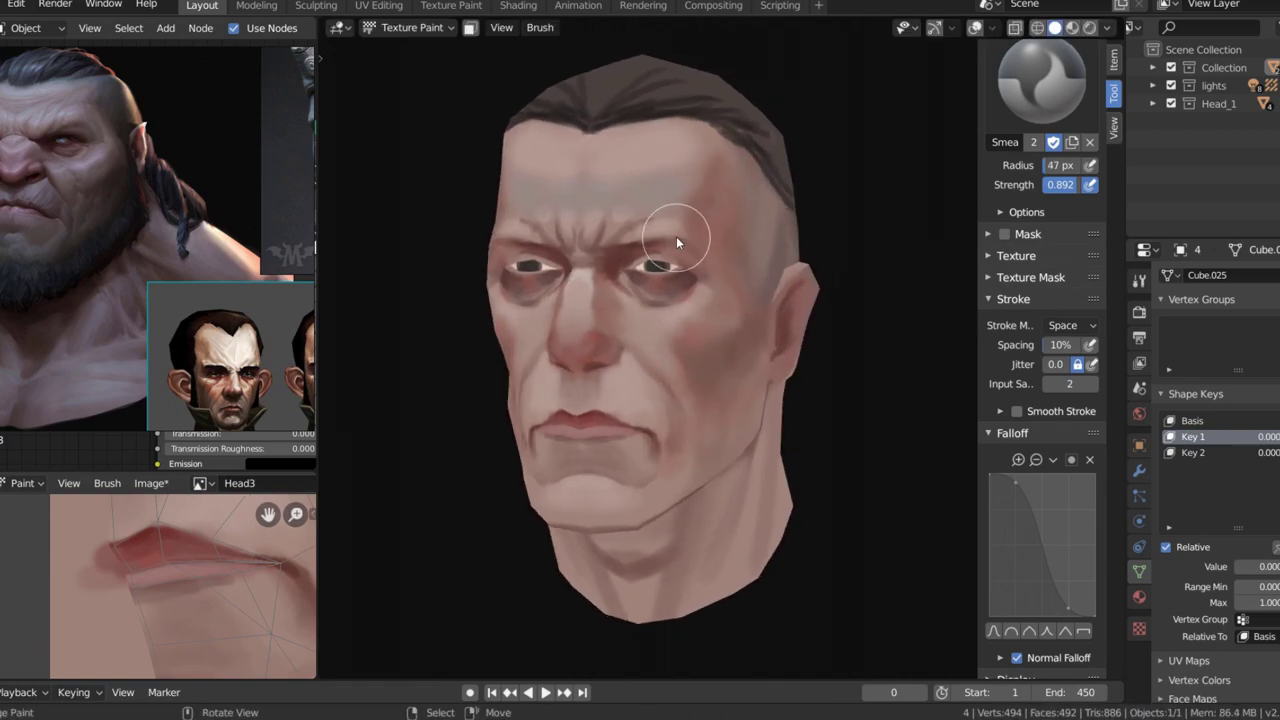
middle_drag(664, 283, 600, 387)
mouse_move(605, 450)
middle_down()
mouse_move(684, 357)
mouse_move(643, 447)
middle_up()
mouse_move(623, 521)
middle_down()
mouse_move(687, 437)
mouse_move(654, 315)
middle_up()
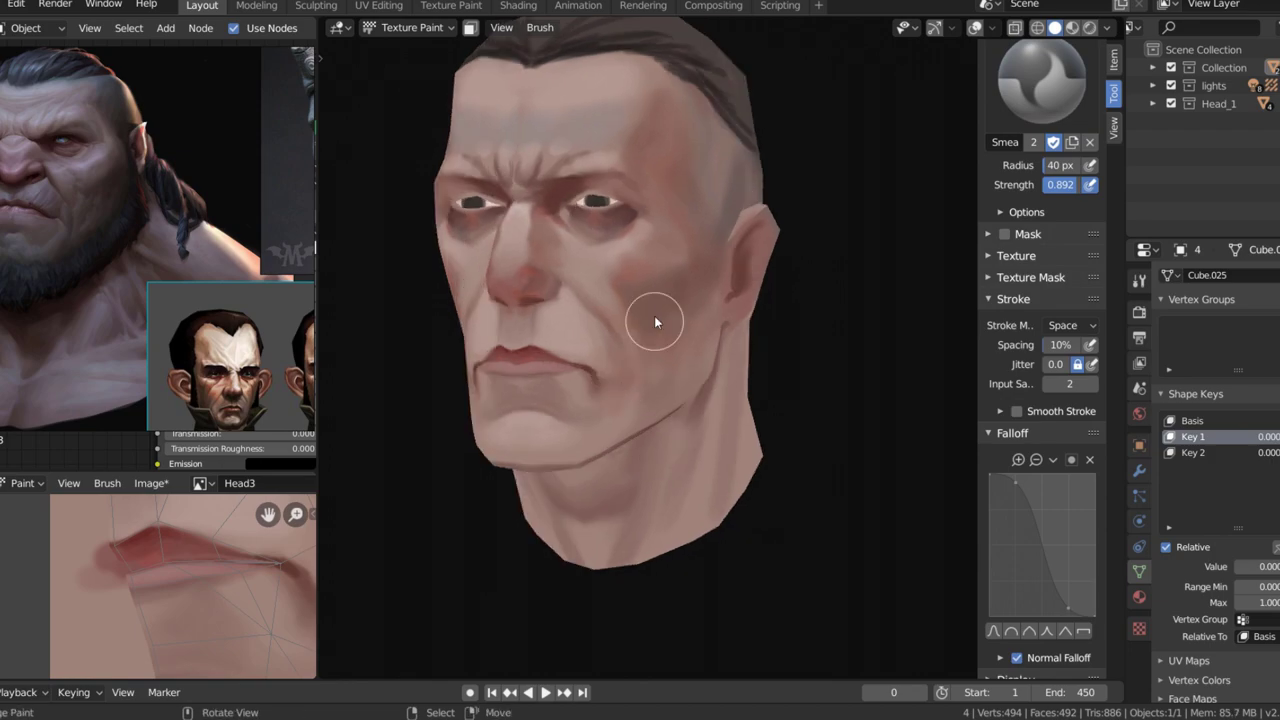
scroll(660, 320, down, 5)
scroll(691, 200, up, 5)
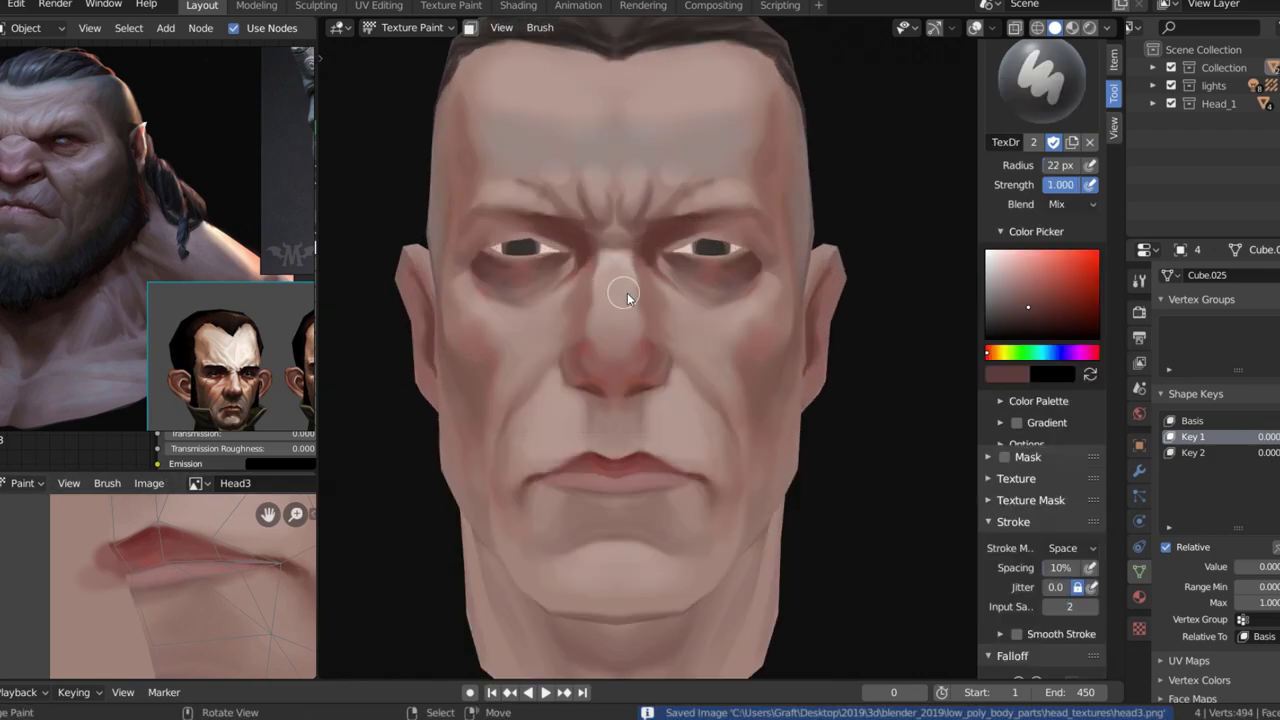
scroll(627, 292, up, 2)
key(s)
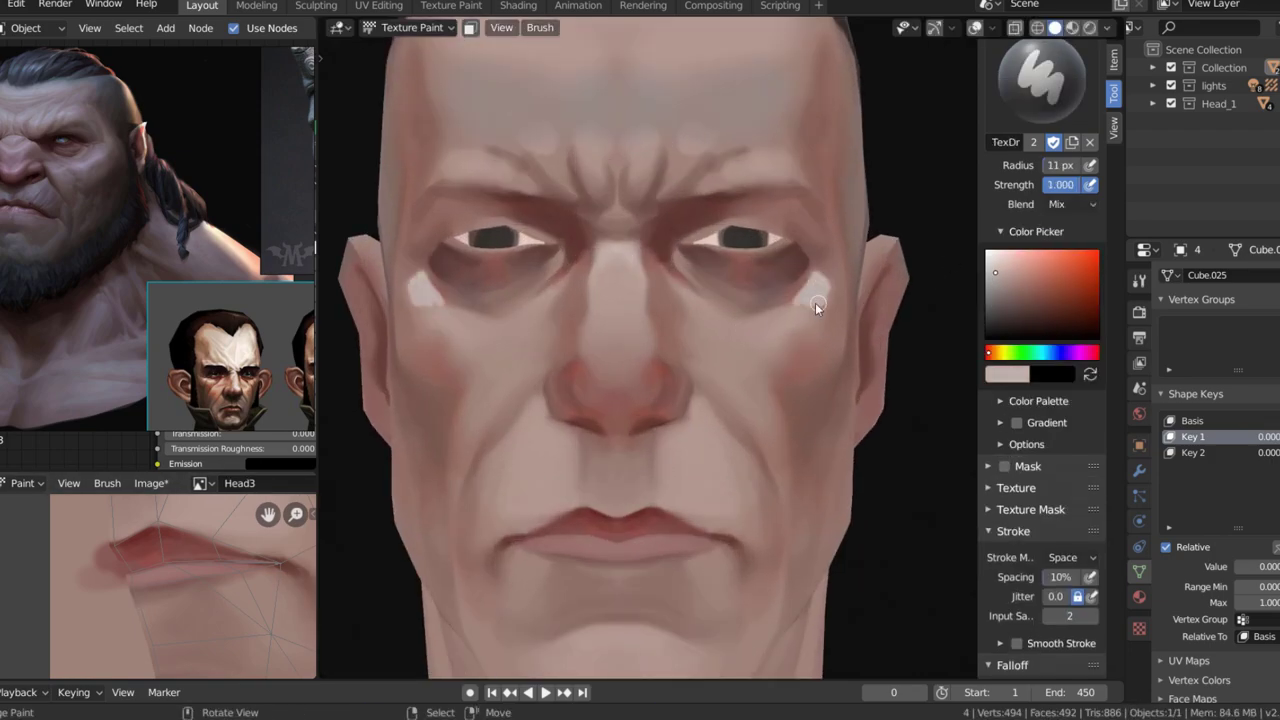
mouse_move(815, 303)
middle_down()
mouse_move(626, 249)
mouse_move(676, 261)
mouse_move(514, 271)
mouse_move(523, 289)
mouse_move(690, 322)
middle_up()
- Sample a face colour and enlarge the brush to about 14 px
mouse_move(757, 277)
middle_down()
mouse_move(634, 271)
mouse_move(742, 235)
mouse_move(622, 362)
middle_up()
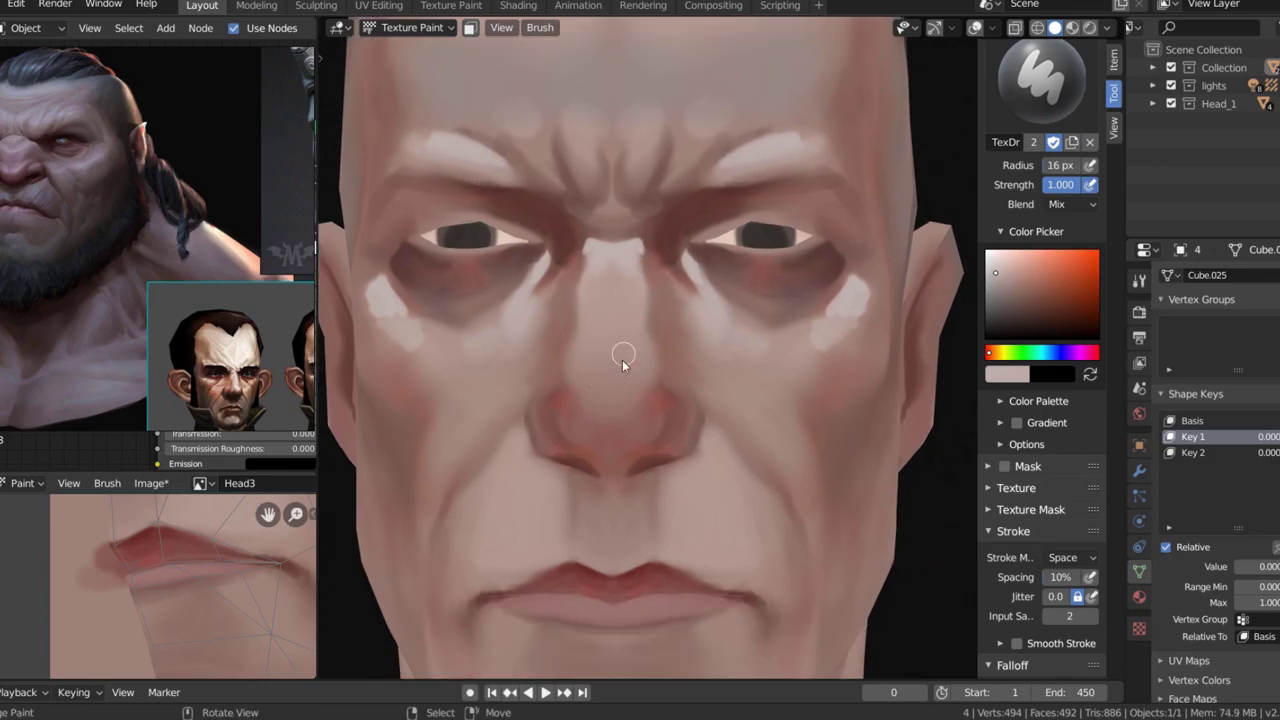
mouse_move(625, 420)
middle_down()
mouse_move(563, 390)
mouse_move(519, 410)
middle_up()
key(s)
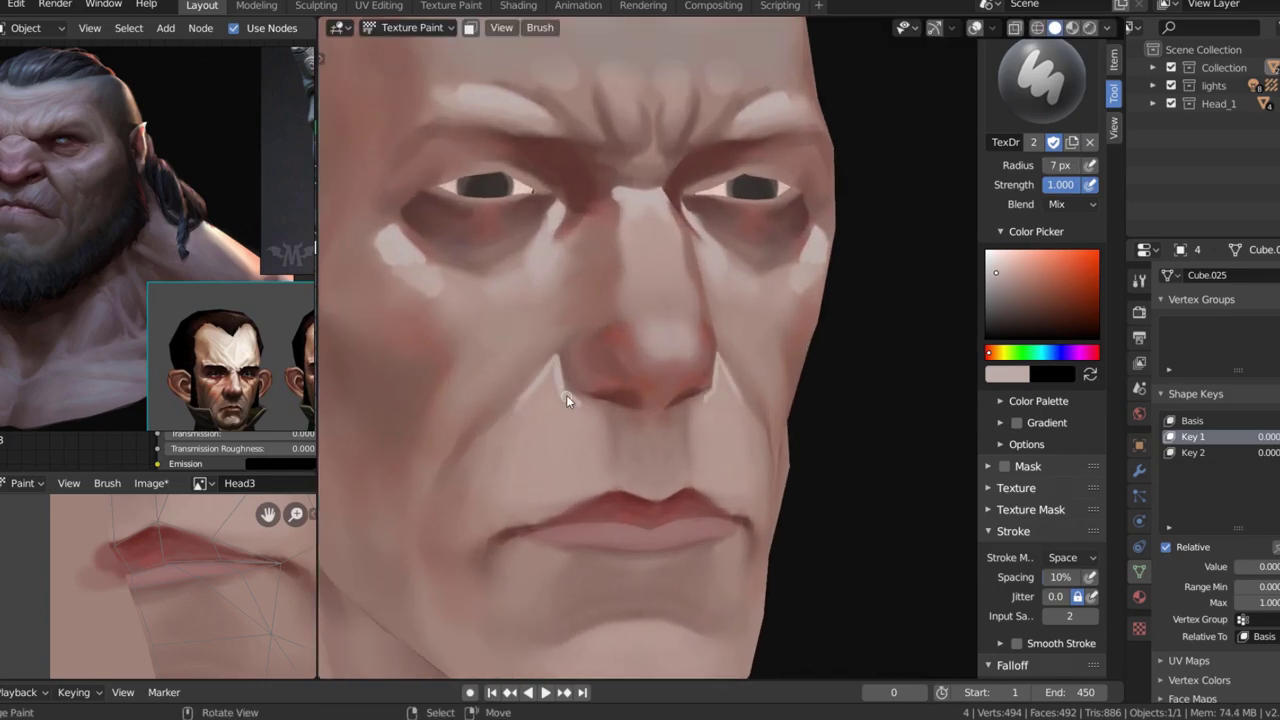
mouse_move(540, 454)
middle_down()
mouse_move(587, 344)
mouse_move(544, 459)
middle_up()
scroll(670, 282, down, 3)
scroll(596, 350, up, 4)
key(f)
click(577, 486)
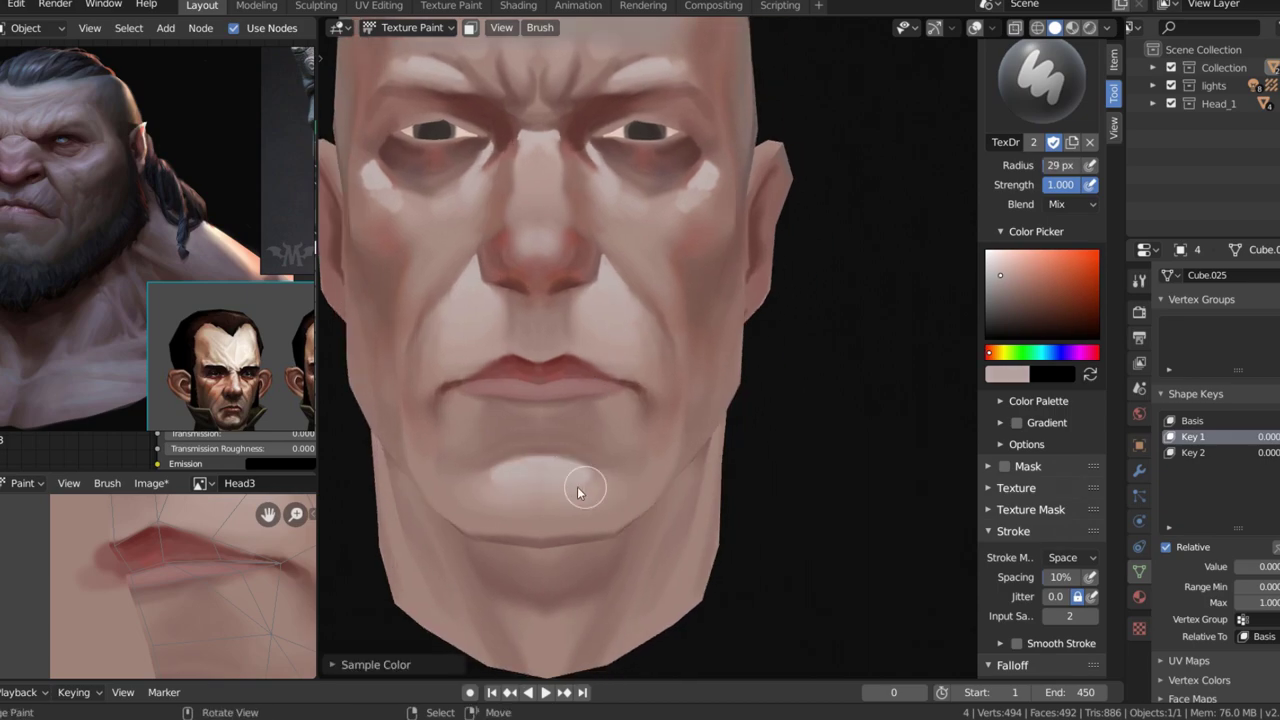
- Sample a colour near the forehead and eyes, then save the texture with Ctrl+S
middle_drag(599, 407, 637, 285)
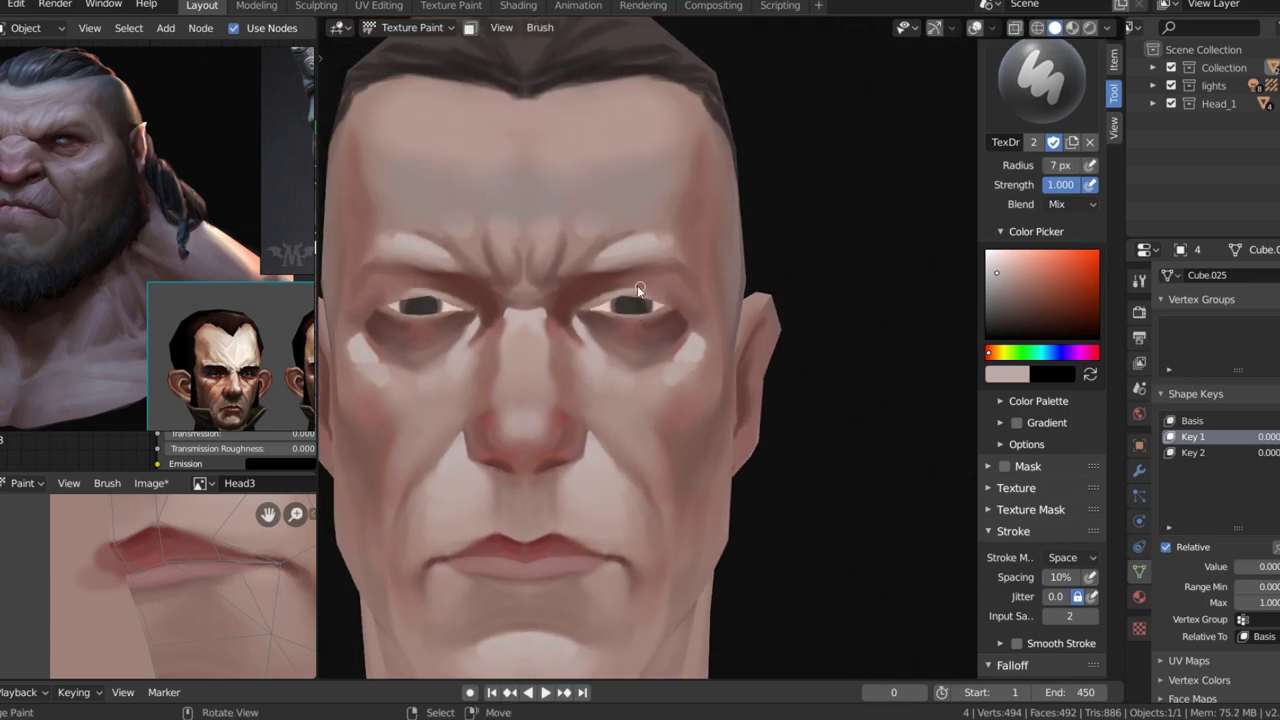
scroll(597, 135, down, 4)
key(s)
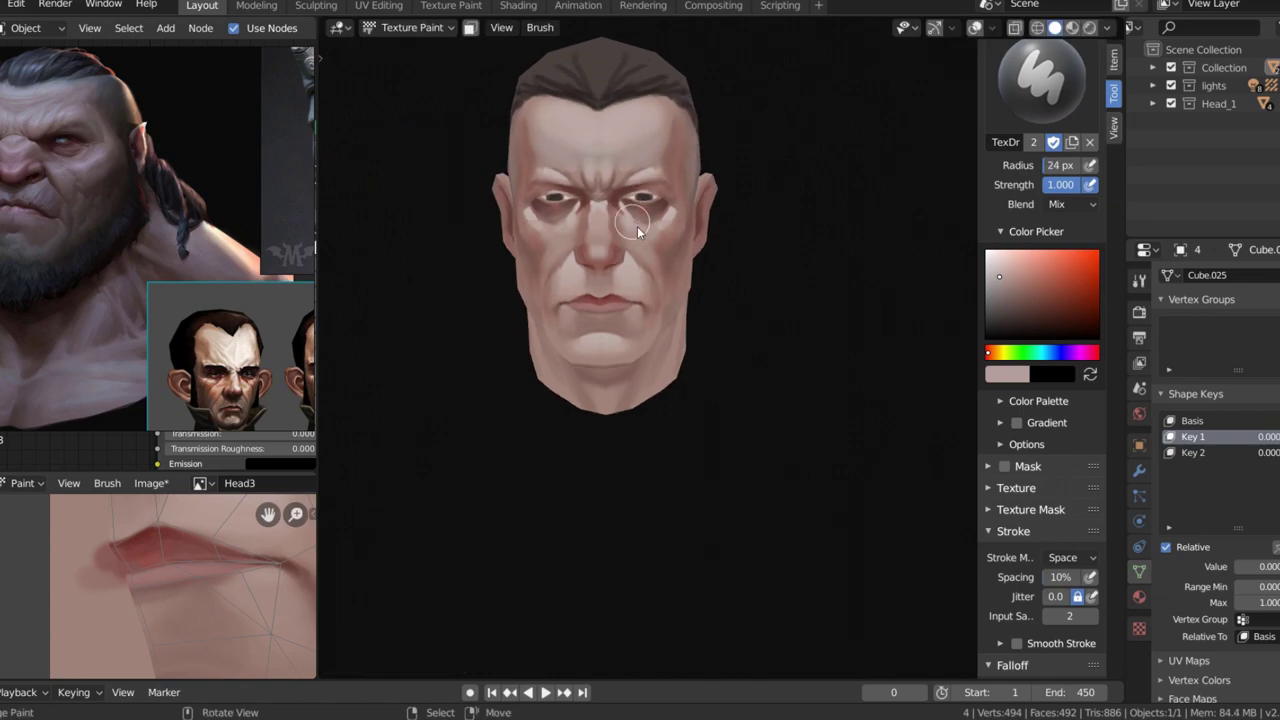
key(ctrl+s)
scroll(643, 273, down, 3)
mouse_move(643, 273)
middle_down()
mouse_move(680, 314)
mouse_move(629, 276)
middle_up()
scroll(680, 314, up, 8)
- Sample a reddish cheek tone and lay a faint wash on the chin
key(s)
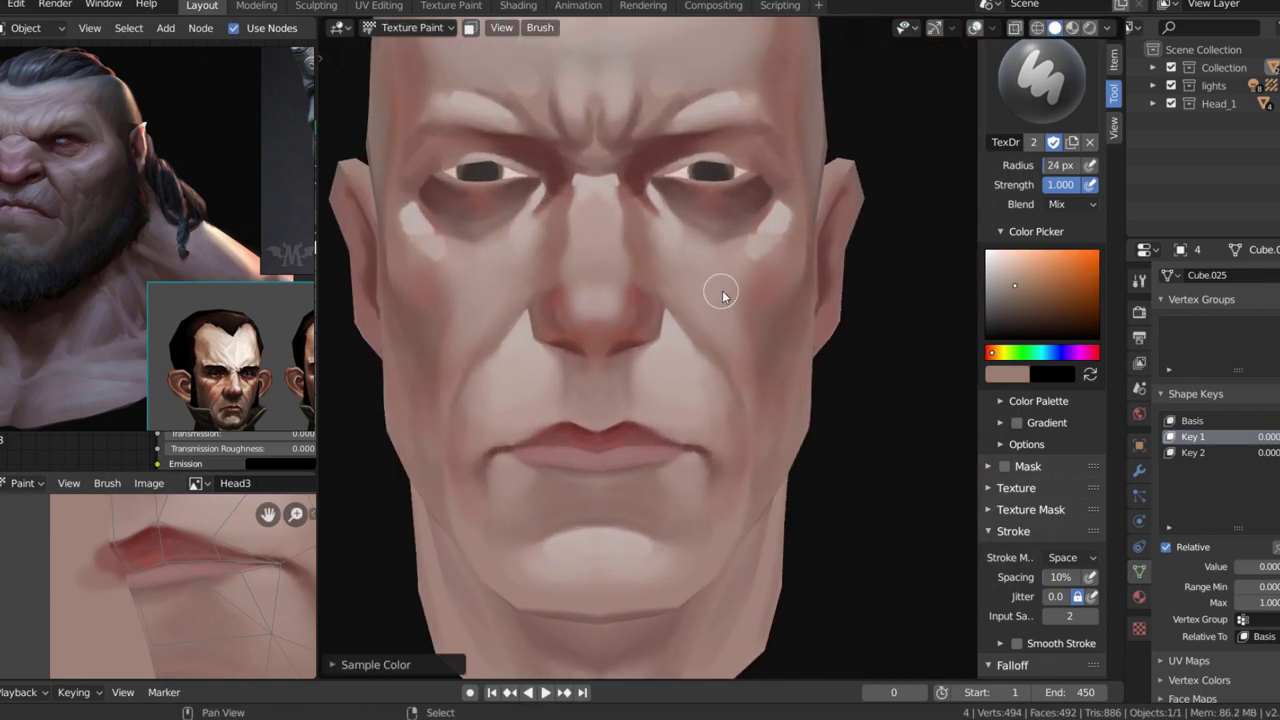
drag(722, 294, 748, 288)
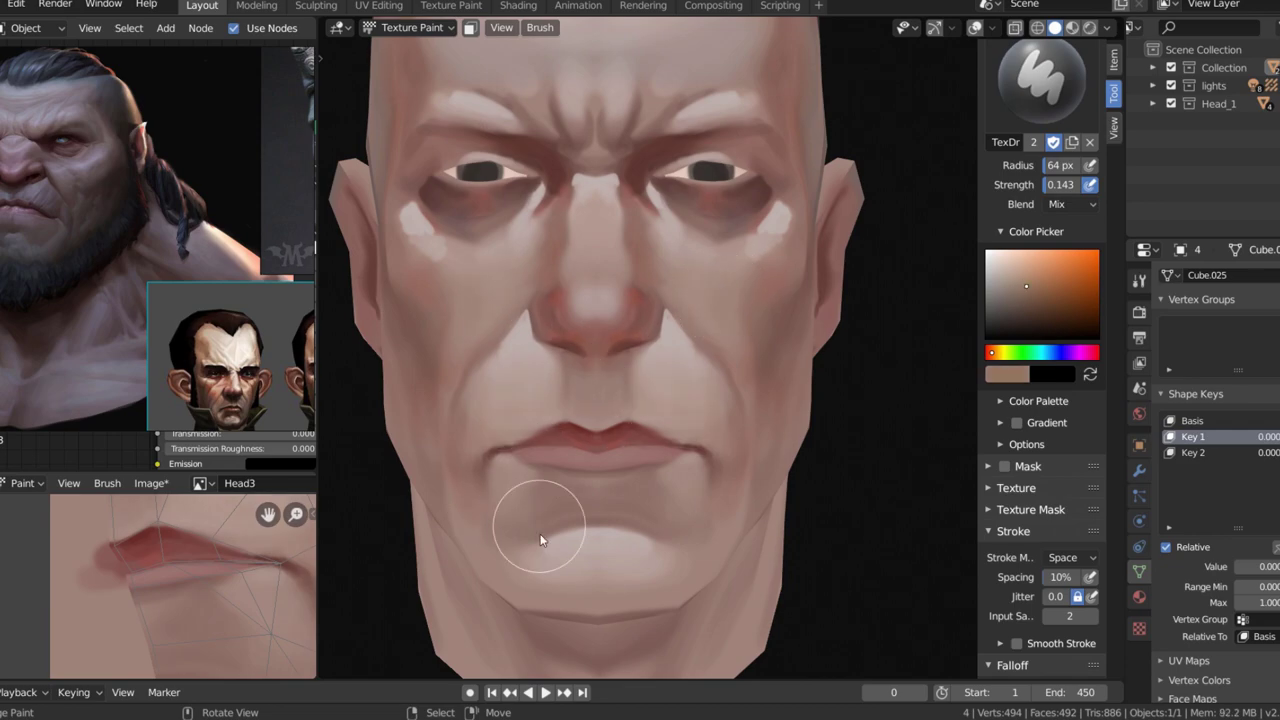
scroll(636, 310, down, 2)
scroll(737, 320, down, 2)
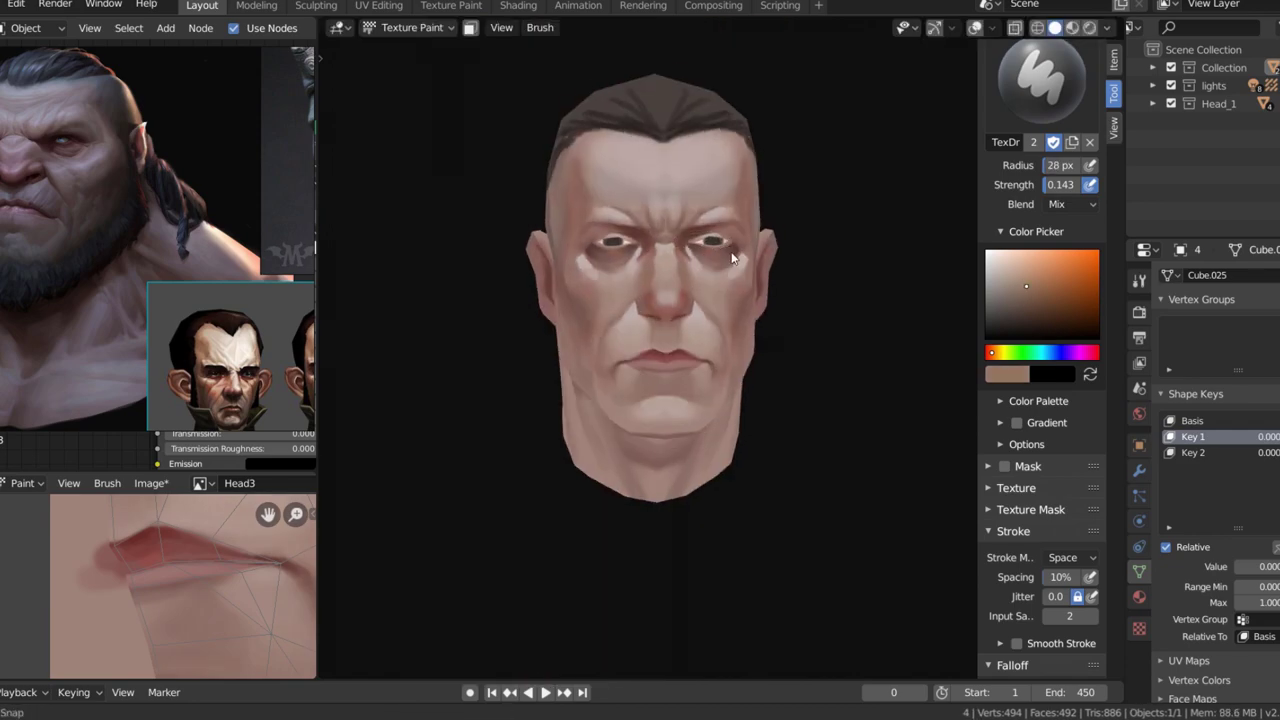
key(s)
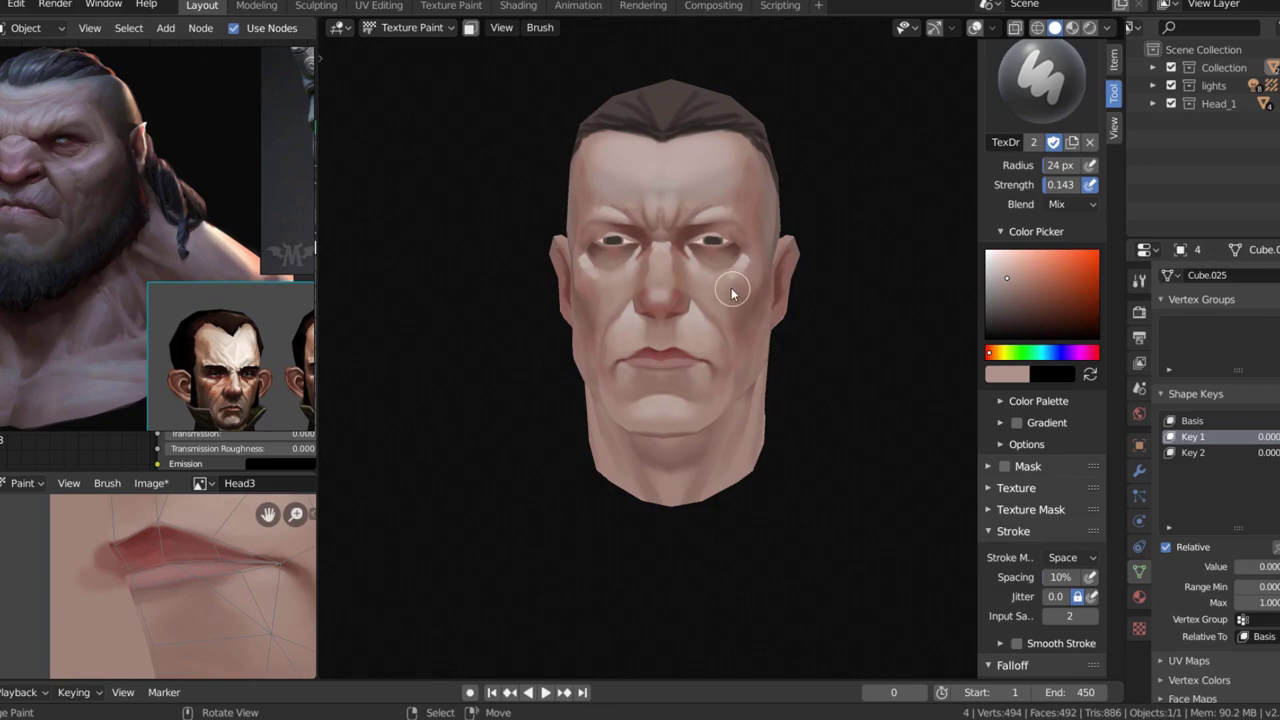
mouse_move(665, 341)
middle_down()
mouse_move(593, 339)
mouse_move(602, 286)
mouse_move(738, 275)
middle_up()
scroll(697, 211, down, 2)
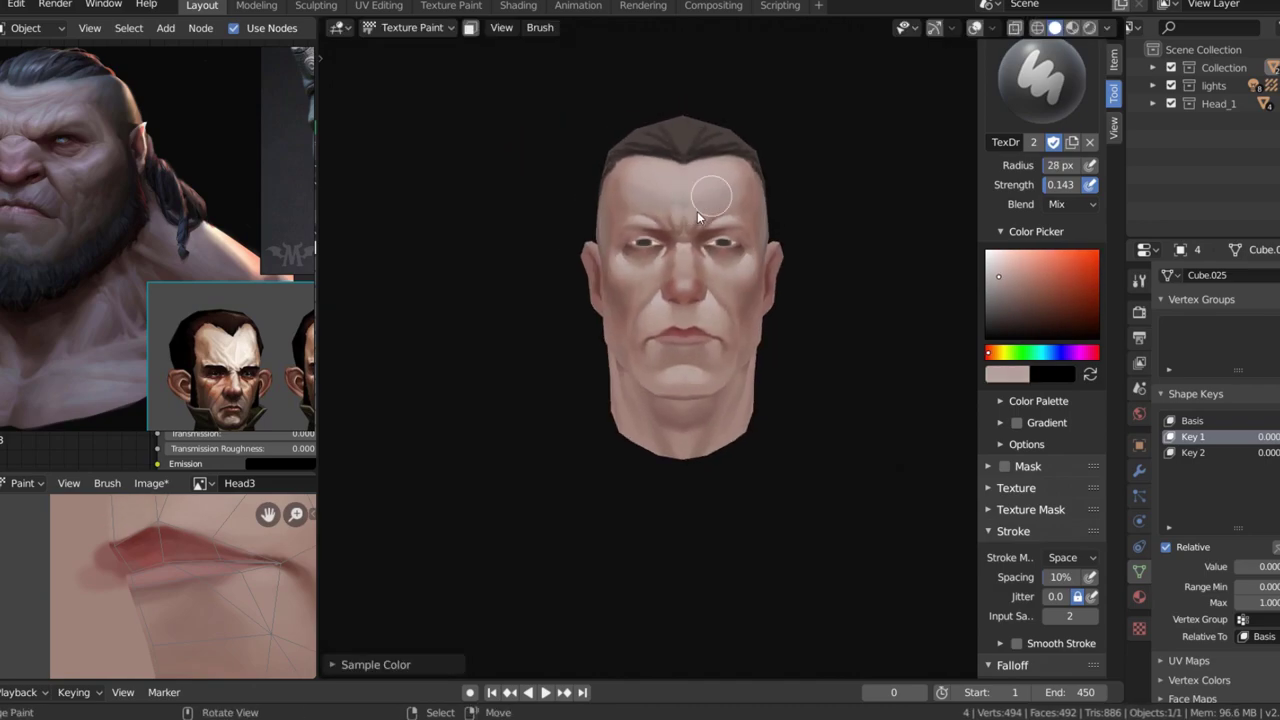
scroll(768, 173, up, 2)
scroll(729, 207, up, 3)
- Switch to the Smear brush with a 30 px radius
scroll(729, 207, up, 2)
key(shift+space)
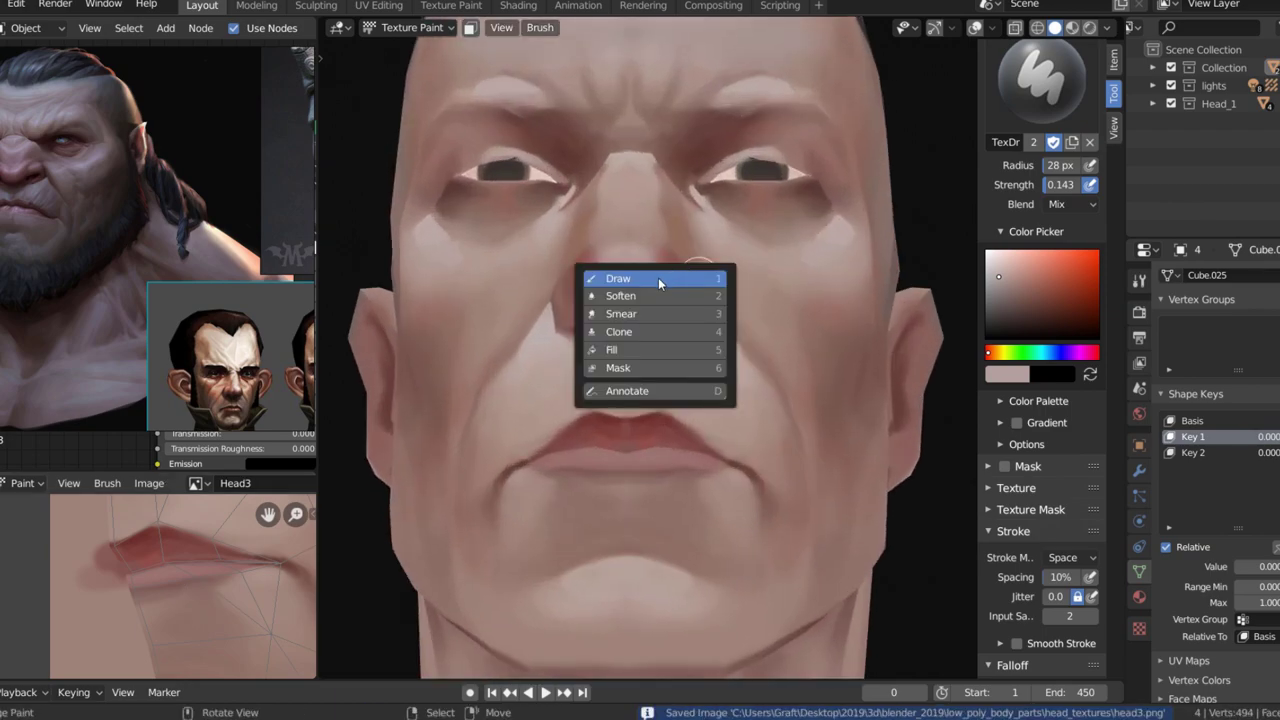
click(668, 178)
mouse_move(751, 120)
middle_down()
mouse_move(771, 91)
mouse_move(723, 177)
mouse_move(743, 164)
mouse_move(731, 345)
mouse_move(612, 290)
middle_up()
key(f)
click(743, 164)
- Return to the Draw brush, paint with sampled skin tones, and save the image
key(shift+space)
click(602, 260)
key(s)
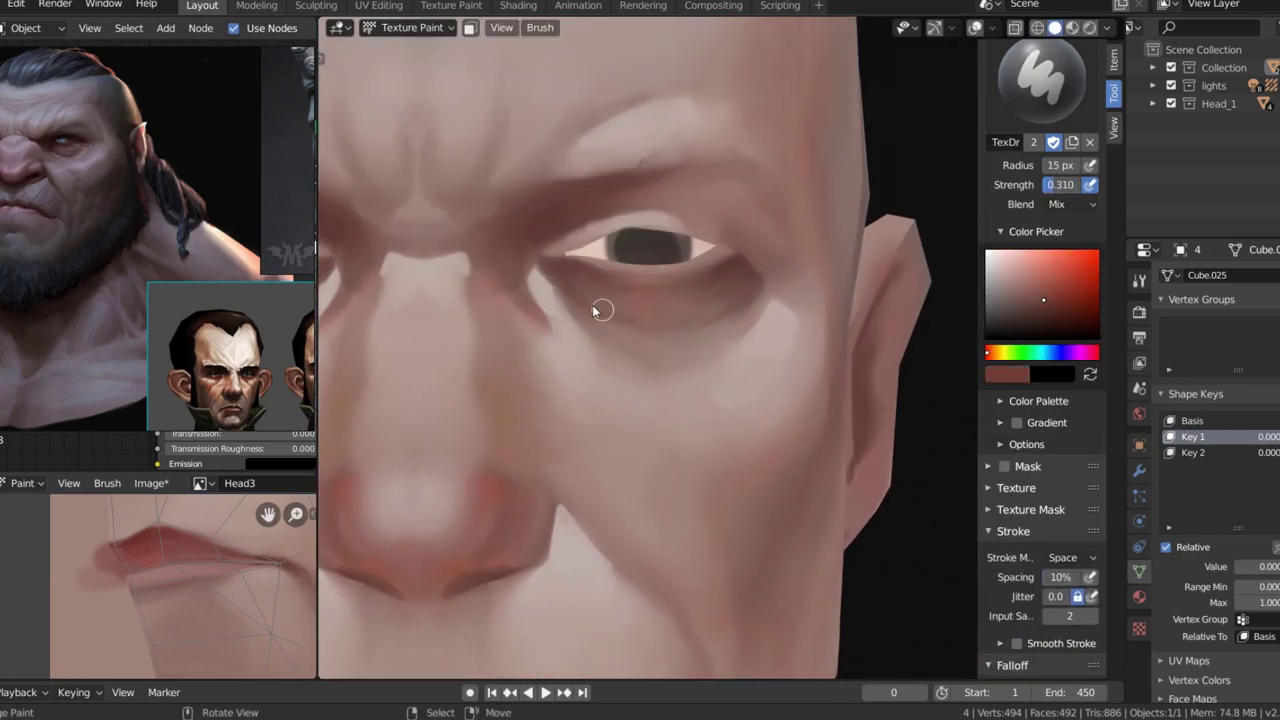
key(s)
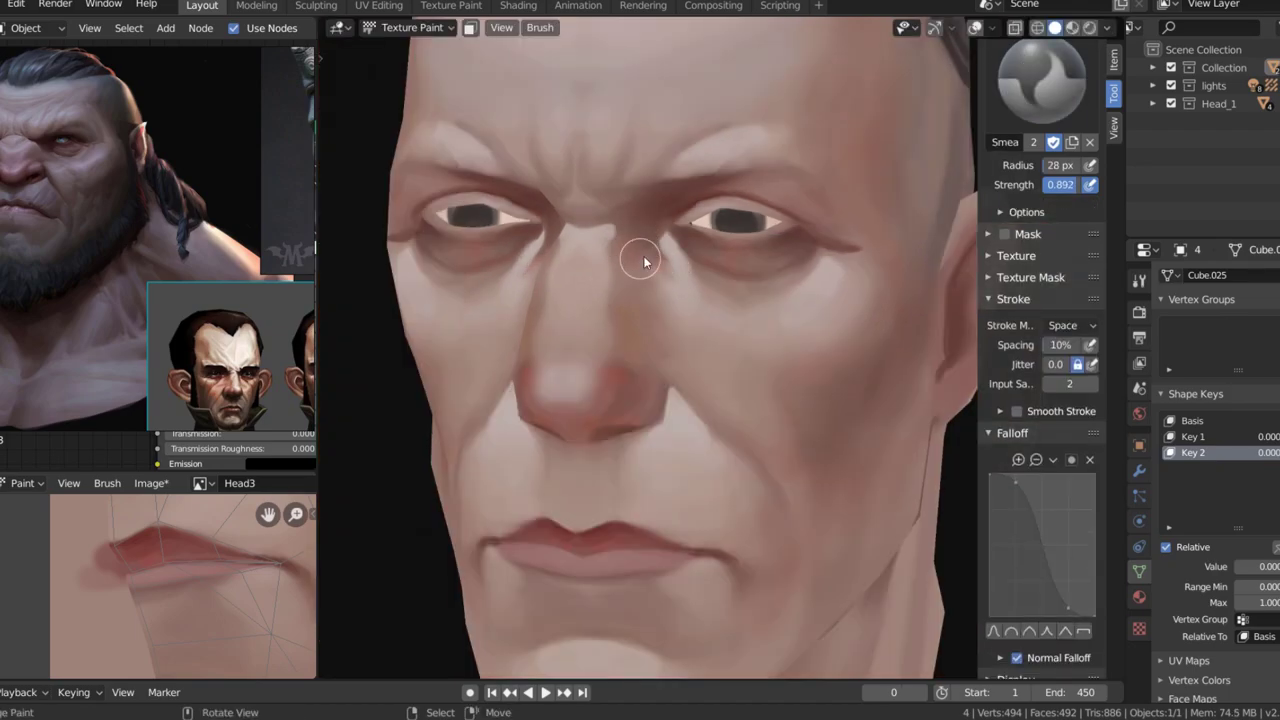
scroll(645, 262, down, 5)
scroll(677, 333, down, 2)
scroll(702, 296, down, 3)
key(alt+s)
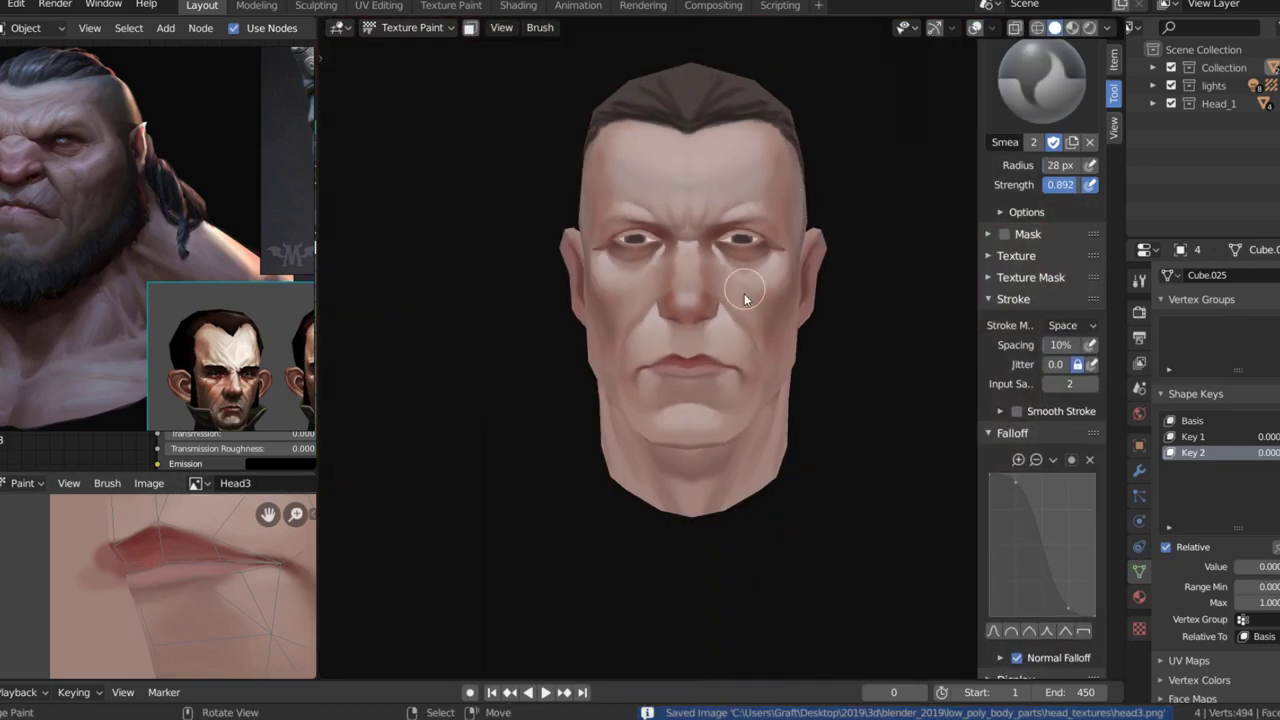
- Repaint the cheek with a sampled skin colour using a smaller brush for fine strokes
scroll(745, 298, up, 3)
key(shift+space)
click(650, 243)
scroll(688, 365, up, 3)
key(s)
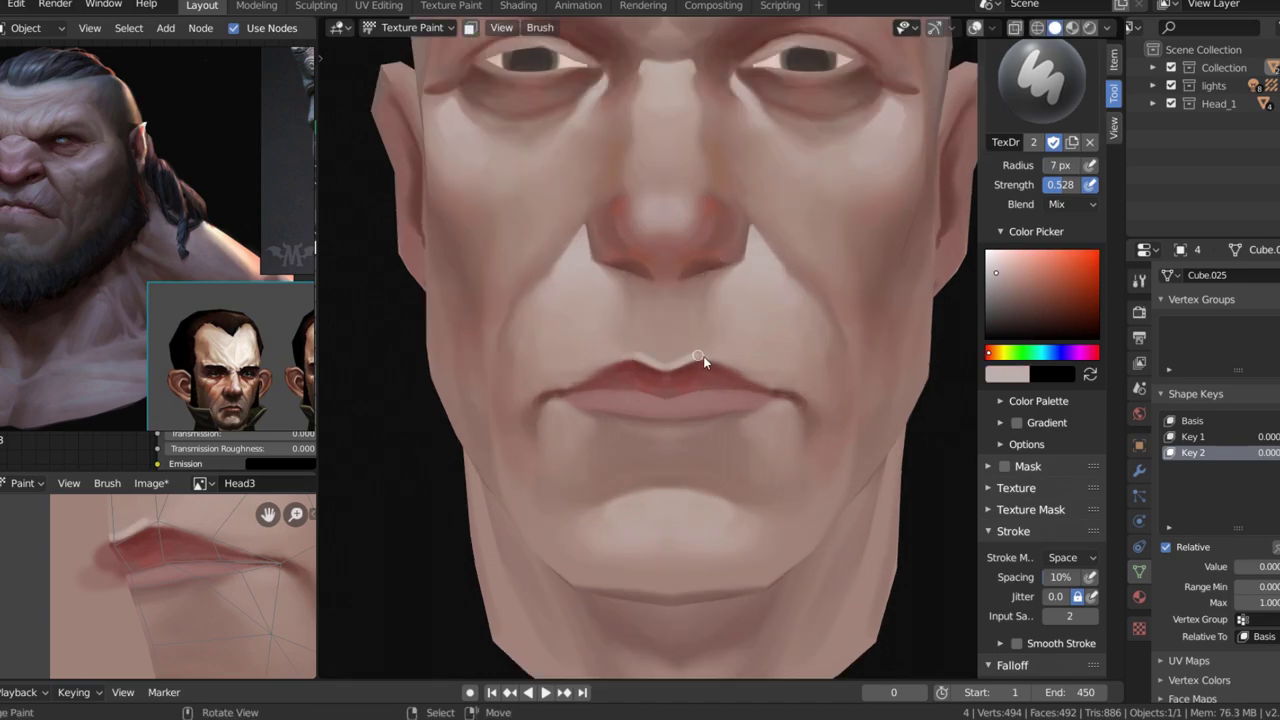
key(s)
middle_drag(668, 348, 832, 268)
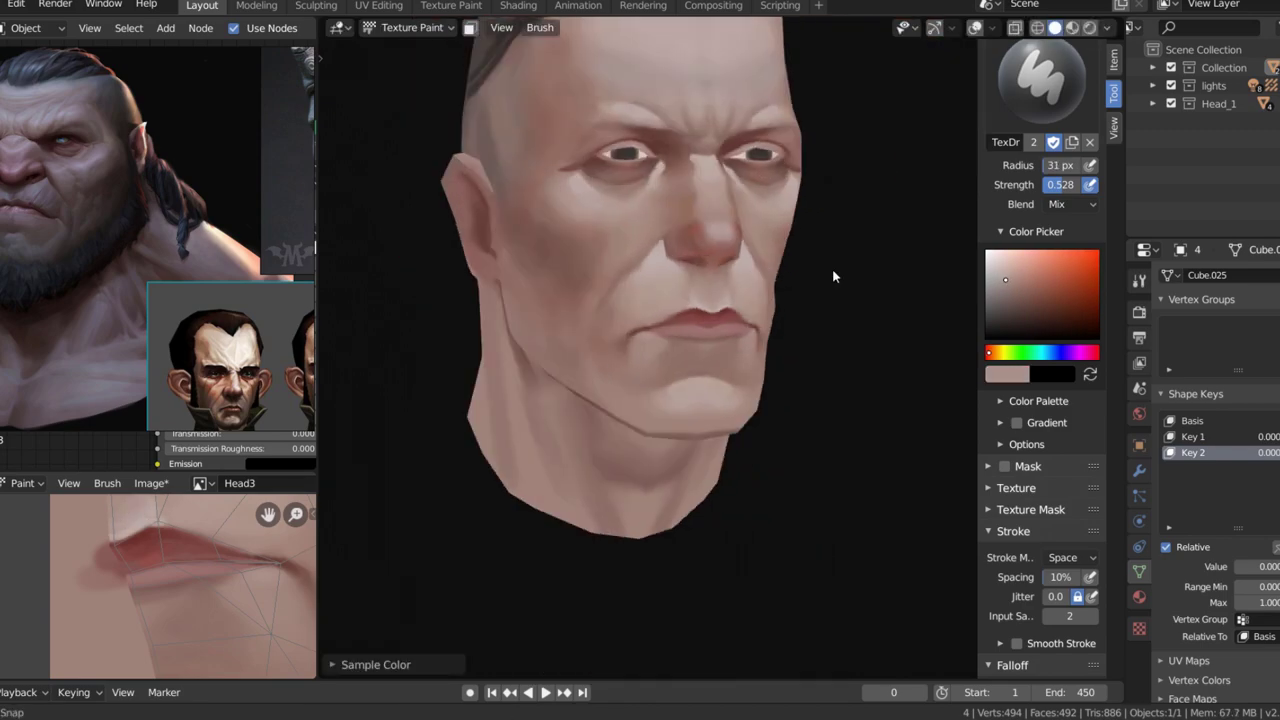
scroll(660, 258, up, 3)
key(s)
key(bracketleft)
key(bracketleft)
key(bracketleft)
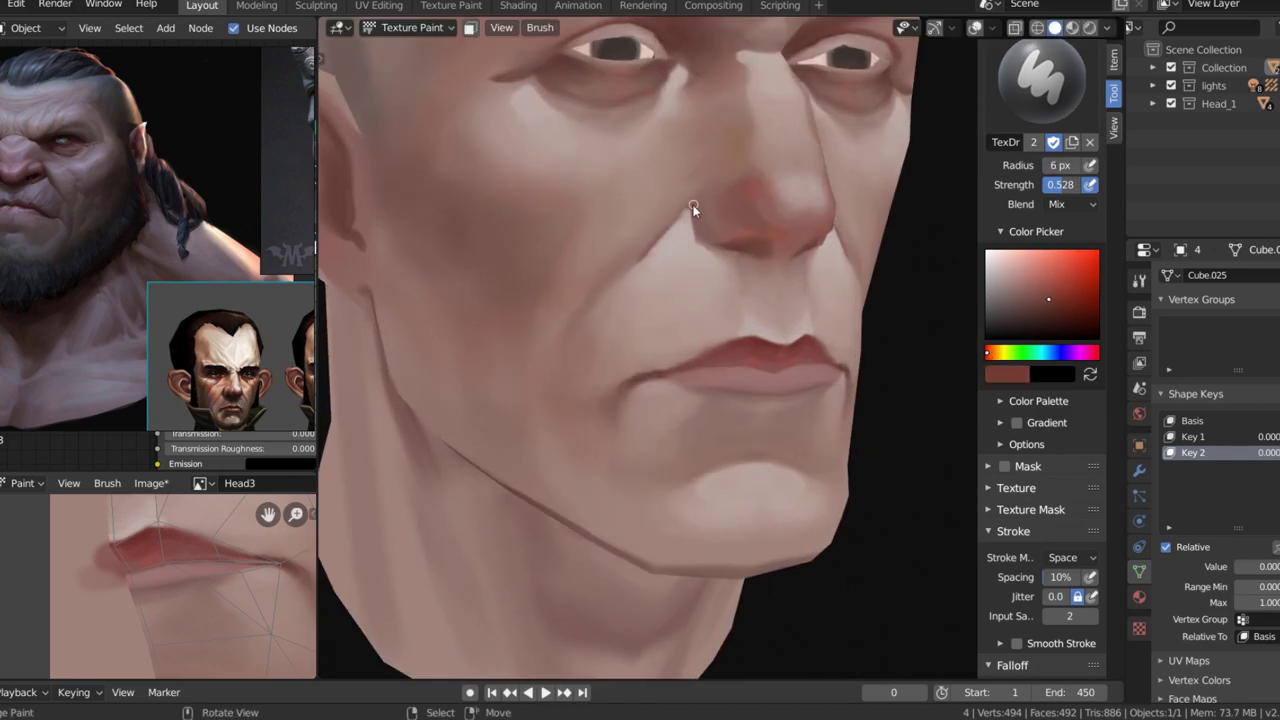
- Switch to a smaller Smear brush to blend the nose and lips
mouse_move(697, 208)
middle_down()
mouse_move(753, 252)
mouse_move(830, 222)
middle_up()
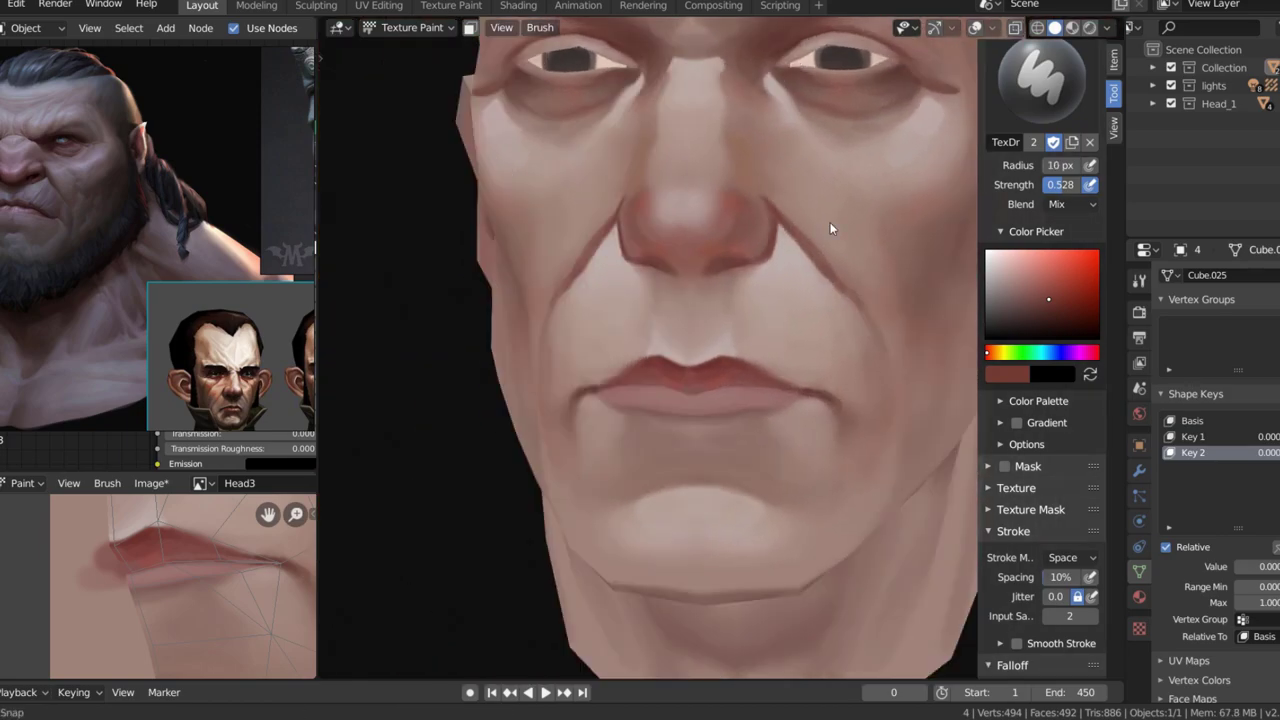
scroll(830, 222, up, 3)
key(shift+space)
click(545, 294)
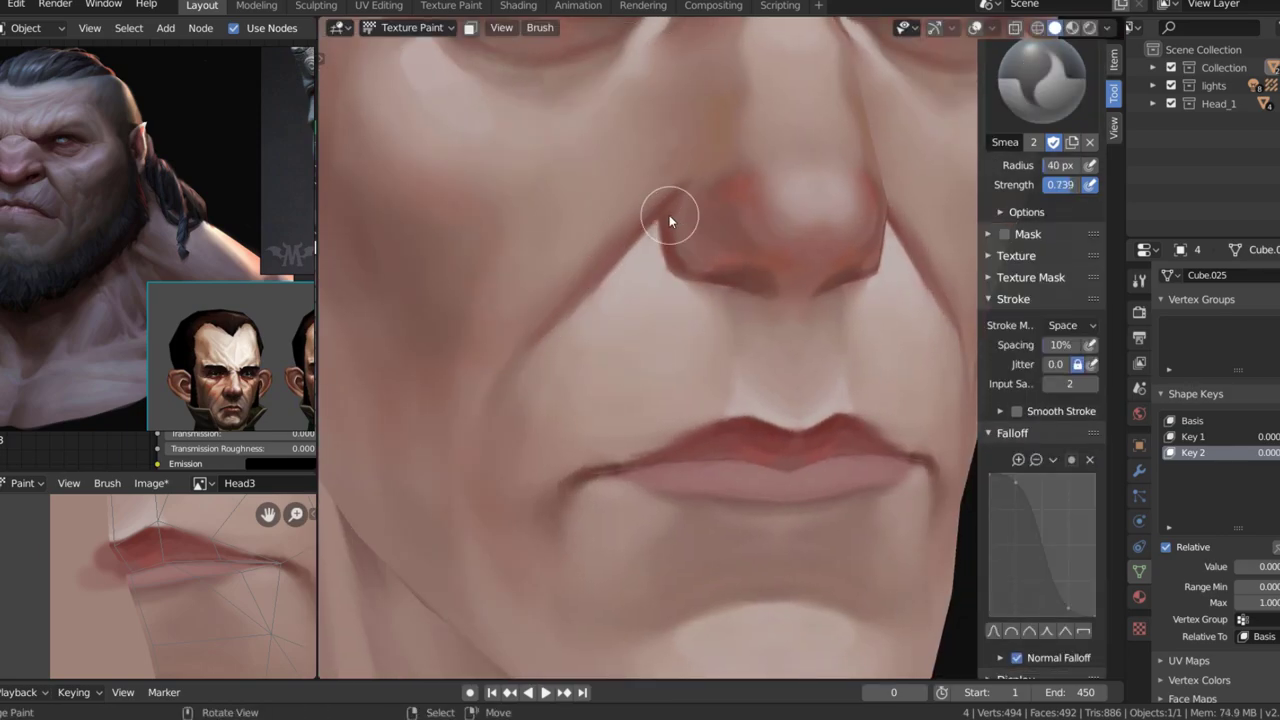
middle_drag(669, 220, 682, 259)
key(bracketleft)
key(bracketleft)
key(bracketleft)
key(bracketleft)
key(bracketleft)
- Enlarge the smear brush and blend shading around the nose from profile and front
mouse_move(627, 218)
middle_down()
mouse_move(529, 391)
mouse_move(566, 409)
mouse_move(731, 323)
mouse_move(763, 228)
middle_up()
scroll(764, 232, down, 5)
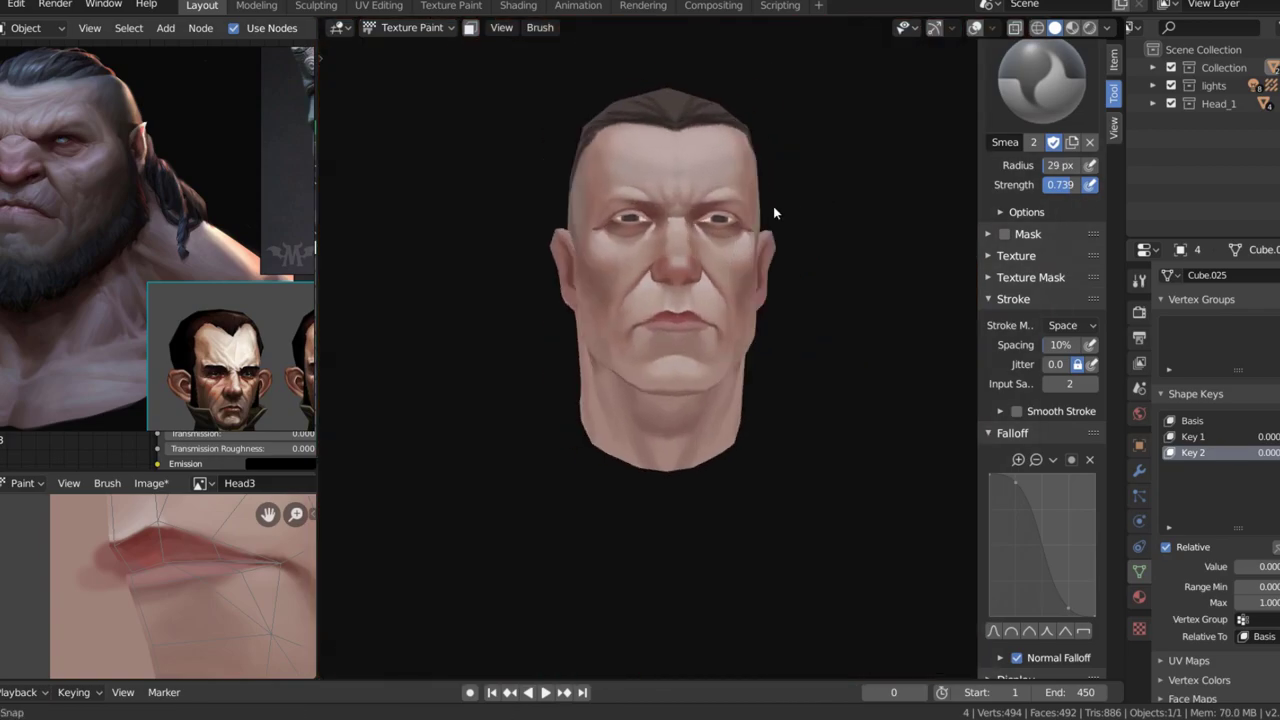
scroll(748, 329, down, 2)
middle_drag(748, 329, 794, 225)
scroll(759, 199, up, 7)
key(bracketright)
key(bracketright)
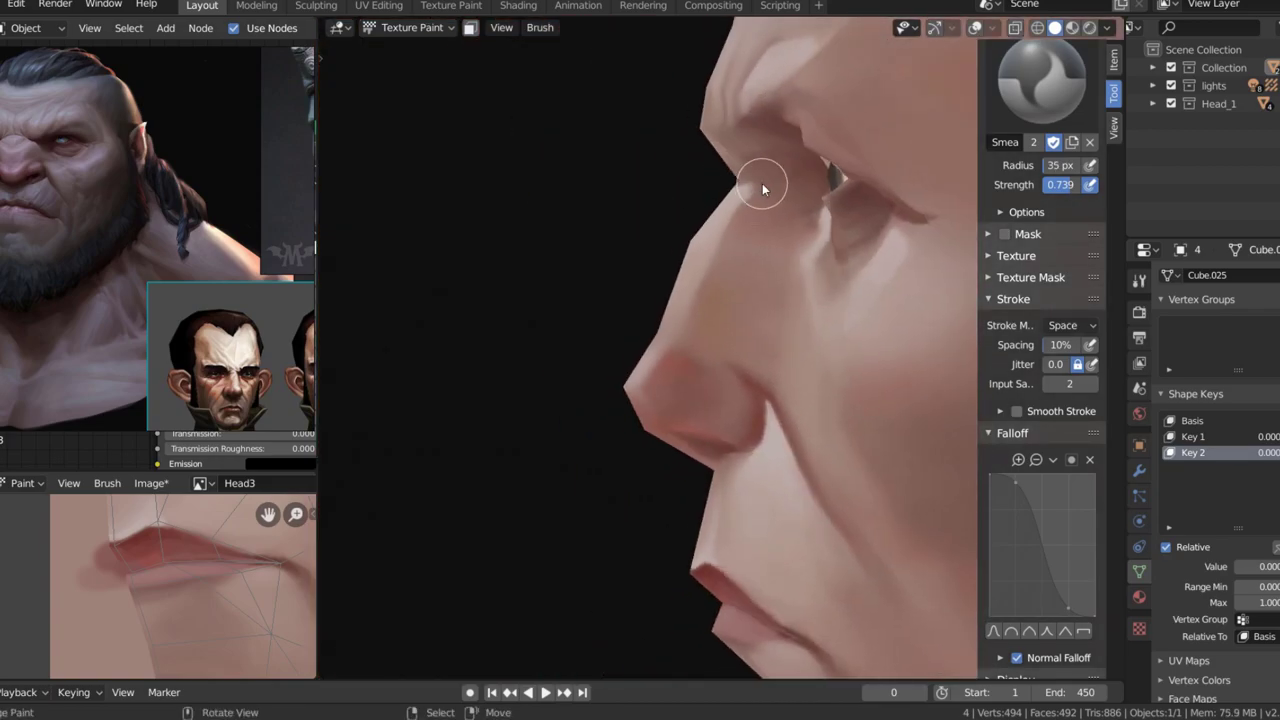
middle_drag(763, 183, 757, 207)
scroll(765, 225, down, 1)
- Go back to the larger Draw brush with a sampled skin colour and save the image
key(s)
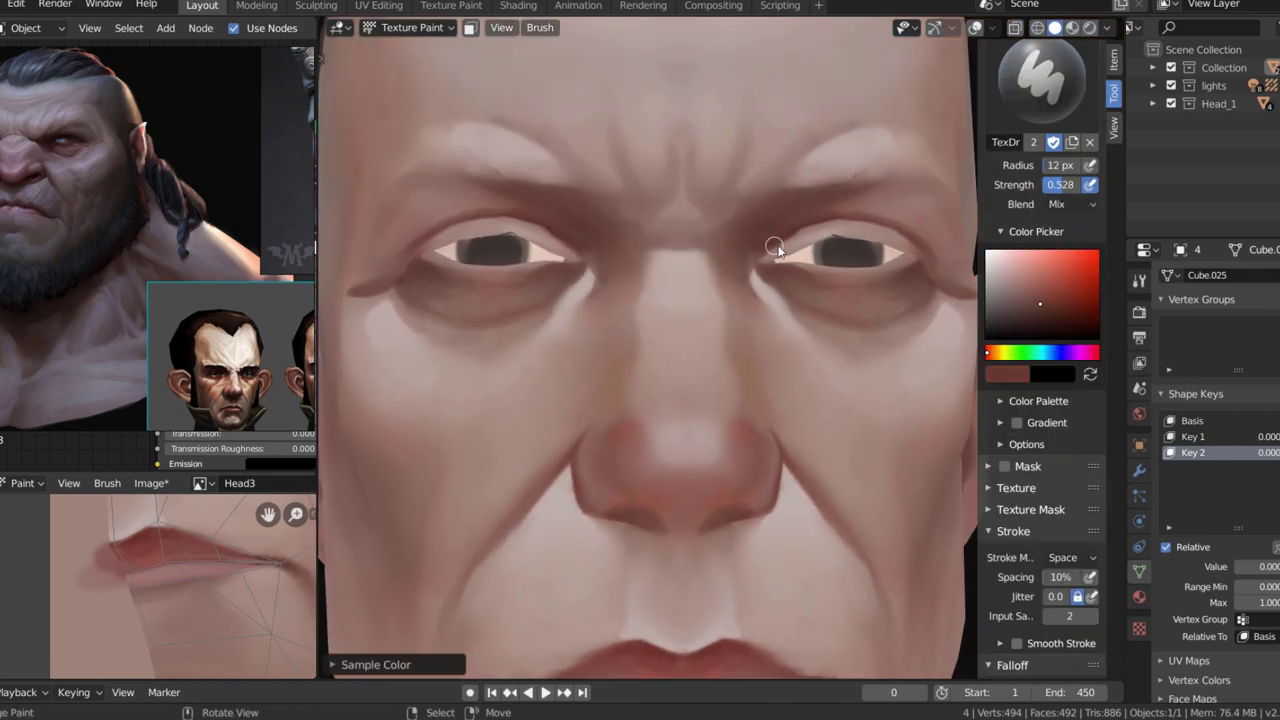
key(bracketright)
key(bracketright)
key(bracketright)
scroll(700, 240, down, 4)
key(s)
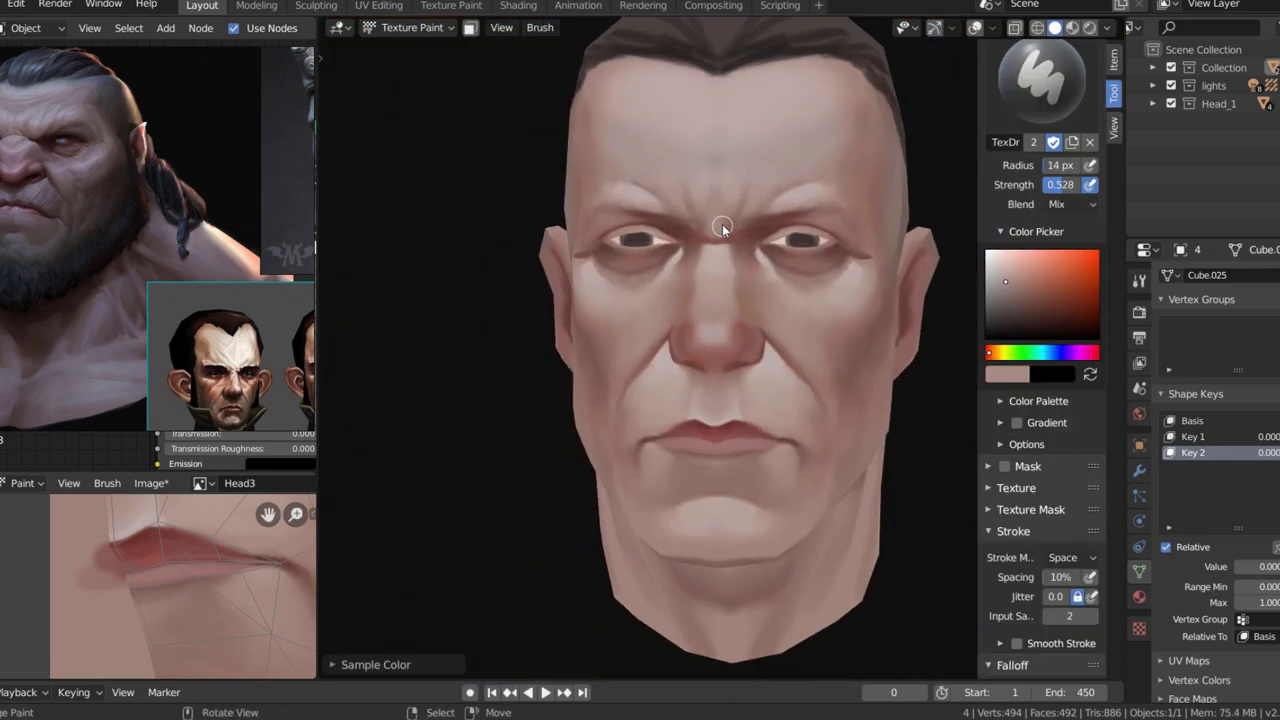
scroll(776, 163, down, 2)
key(alt+s)
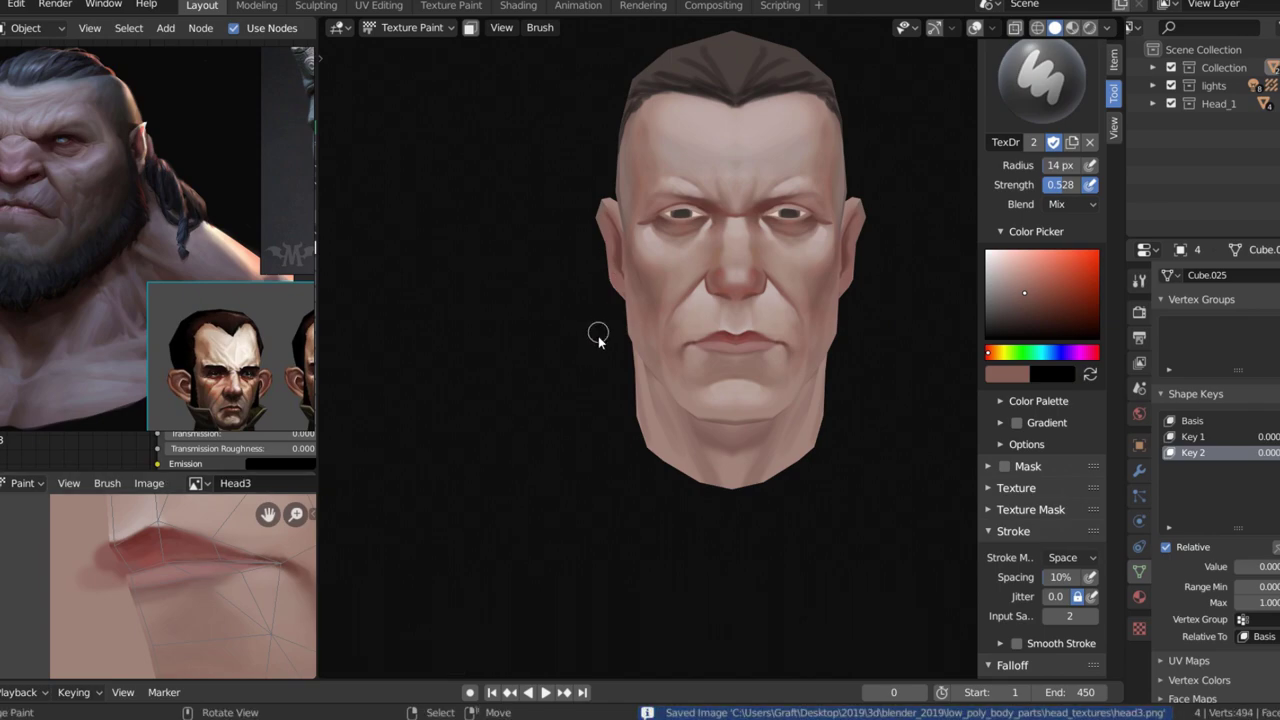
- Choose a greyish paint colour and check the head from side and front
drag(1031, 280, 998, 296)
scroll(778, 320, up, 2)
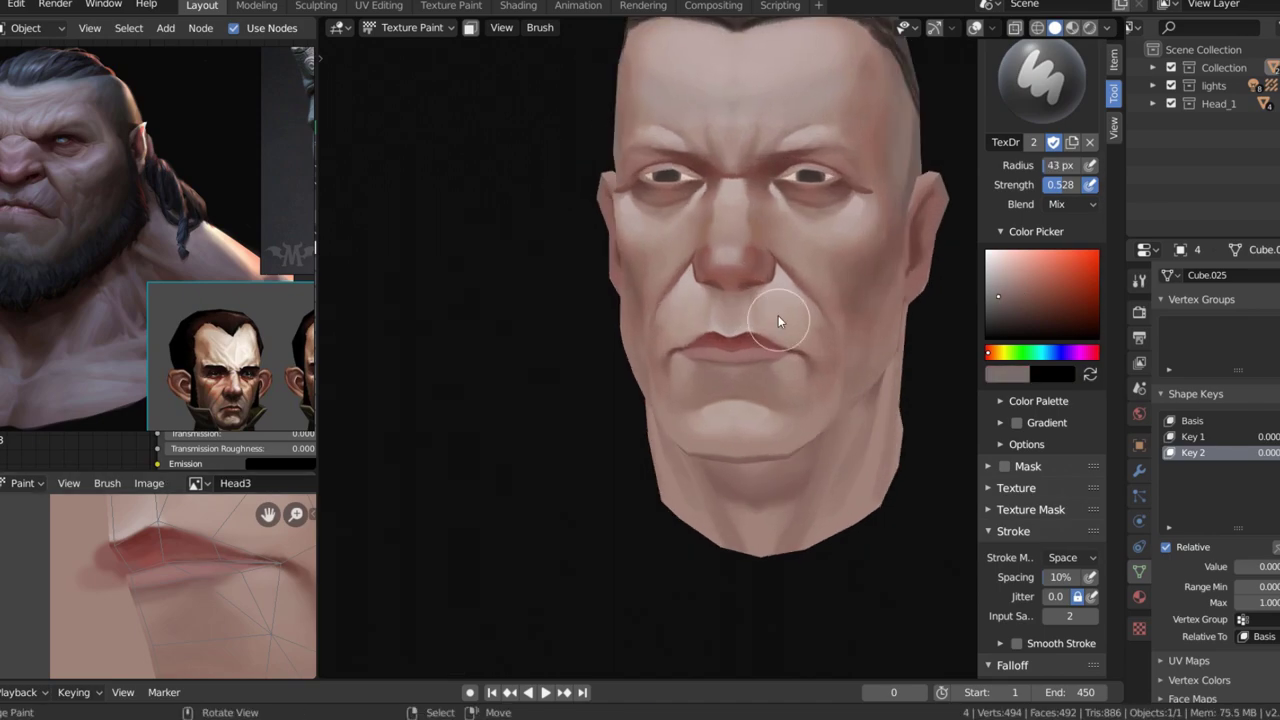
mouse_move(742, 430)
middle_down()
mouse_move(862, 283)
mouse_move(757, 313)
middle_up()
mouse_move(666, 307)
middle_down()
mouse_move(738, 352)
mouse_move(760, 334)
middle_up()
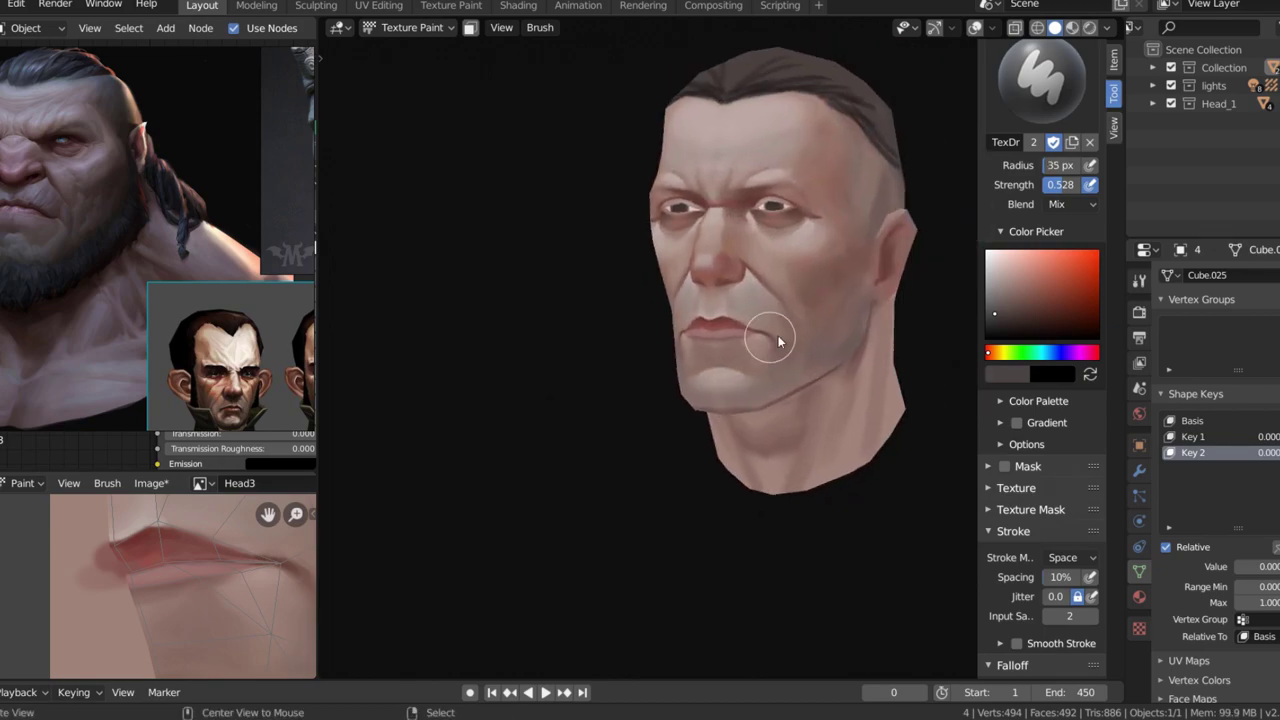
- Lower the brush strength and sample a light beige from the face
scroll(804, 148, up, 2)
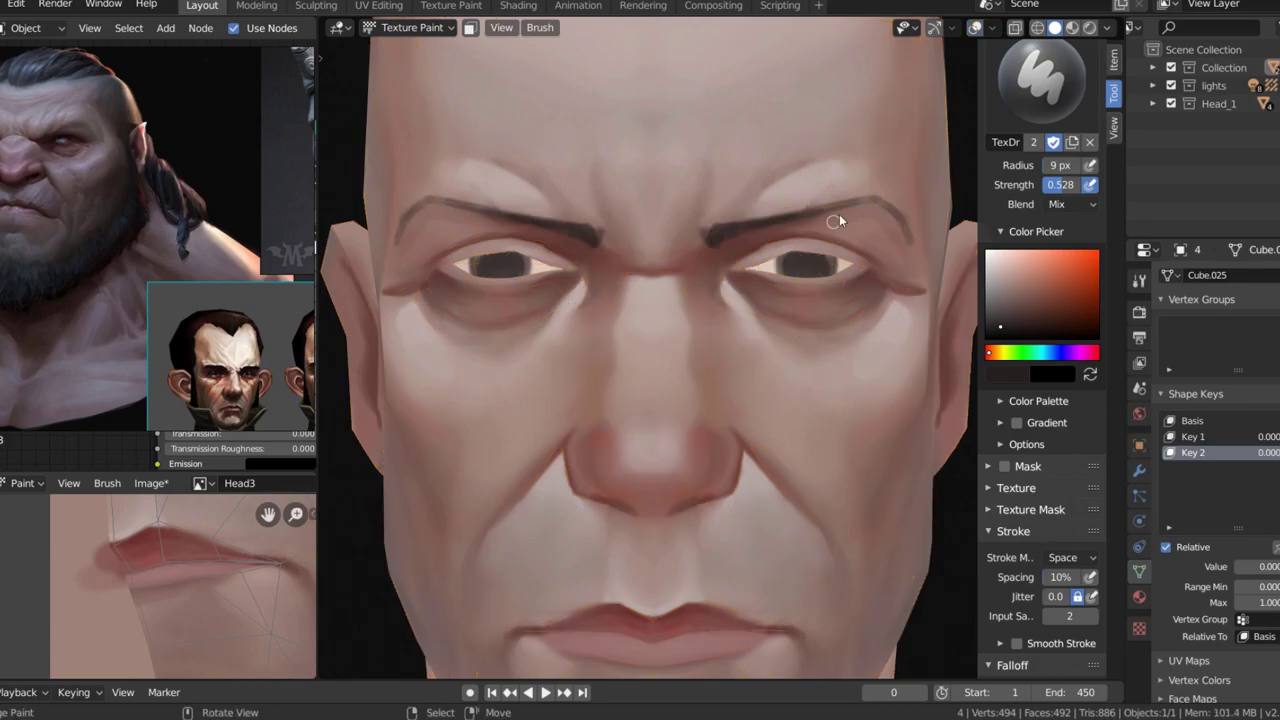
key(s)
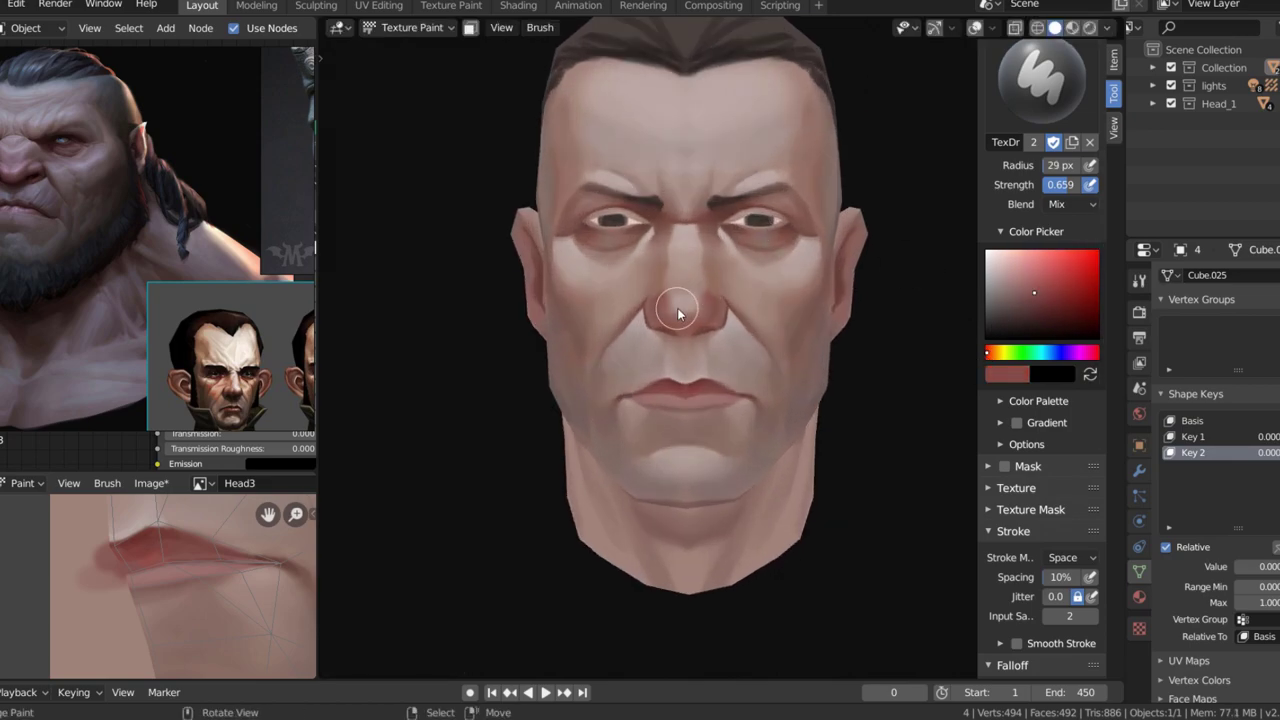
key(shift+f)
click(696, 316)
key(s)
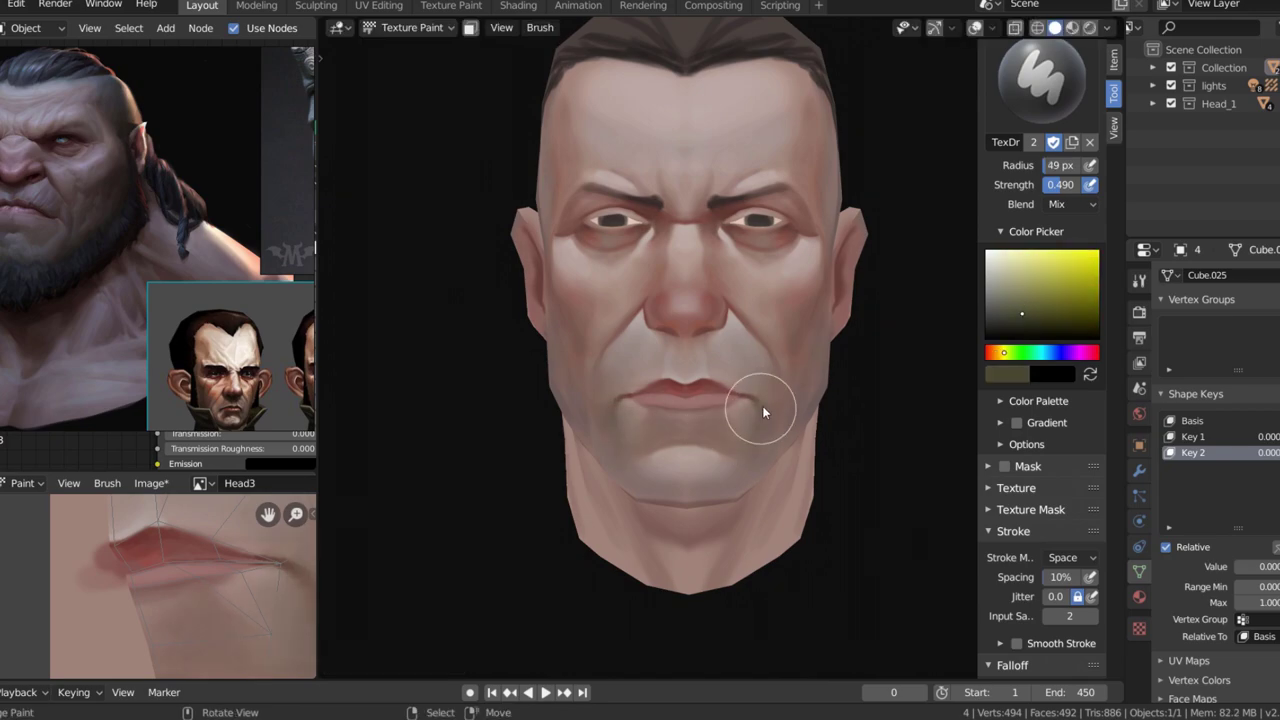
- Sample beige and reddish tones from the face, then pick a dark red paint colour
mouse_move(763, 412)
middle_down()
mouse_move(854, 329)
mouse_move(731, 371)
mouse_move(877, 423)
middle_up()
scroll(740, 174, up, 2)
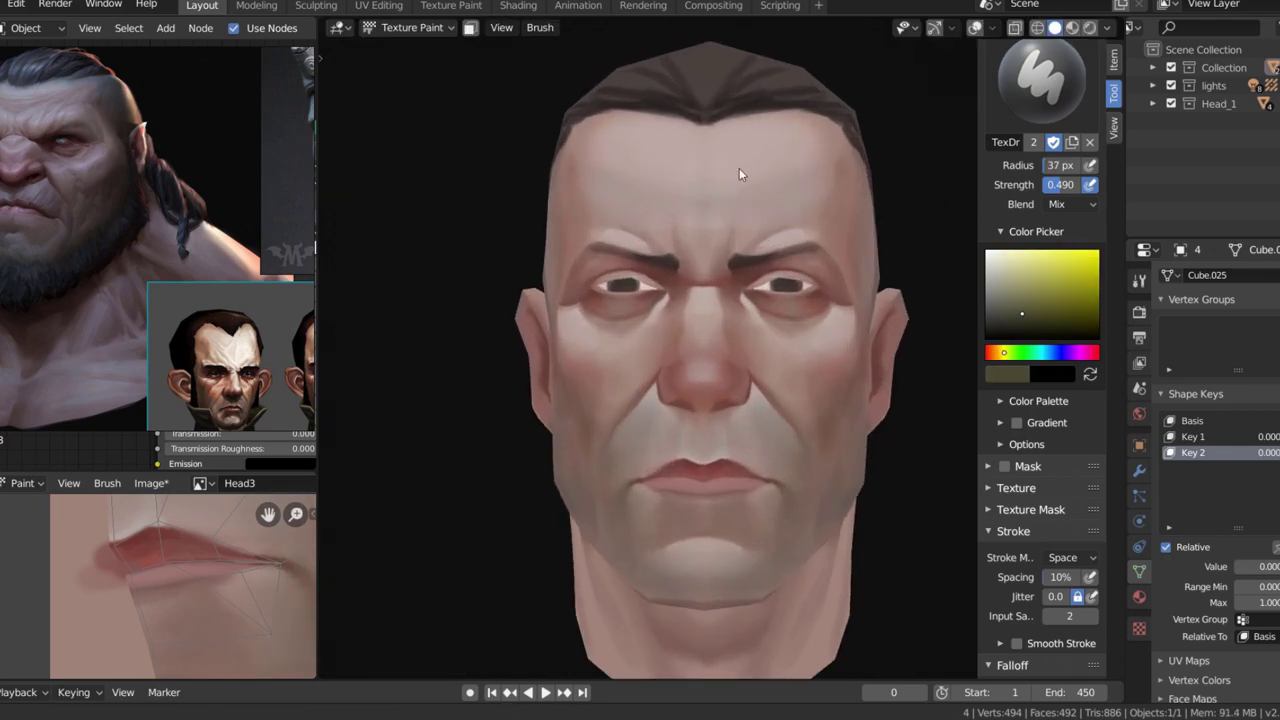
scroll(740, 174, up, 1)
key(s)
click(718, 240)
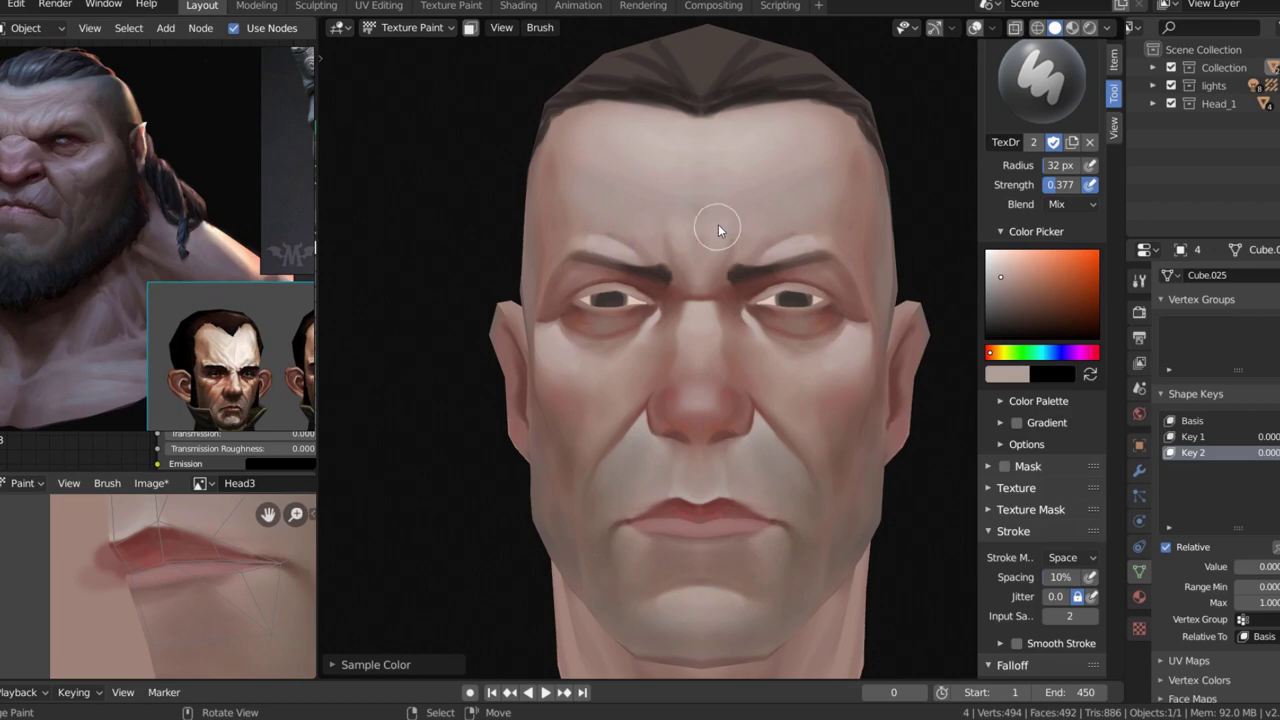
mouse_move(756, 233)
middle_down()
mouse_move(809, 165)
mouse_move(771, 283)
mouse_move(704, 291)
mouse_move(760, 340)
mouse_move(739, 313)
mouse_move(755, 332)
mouse_move(779, 227)
mouse_move(774, 238)
mouse_move(794, 235)
mouse_move(810, 299)
mouse_move(791, 277)
middle_up()
scroll(771, 283, up, 2)
click(1058, 314)
- Raise the brush strength, resample the skin colour, and shrink the brush for detail
key(f)
click(748, 328)
key(s)
click(738, 314)
key(s)
click(735, 345)
key(f)
click(788, 272)
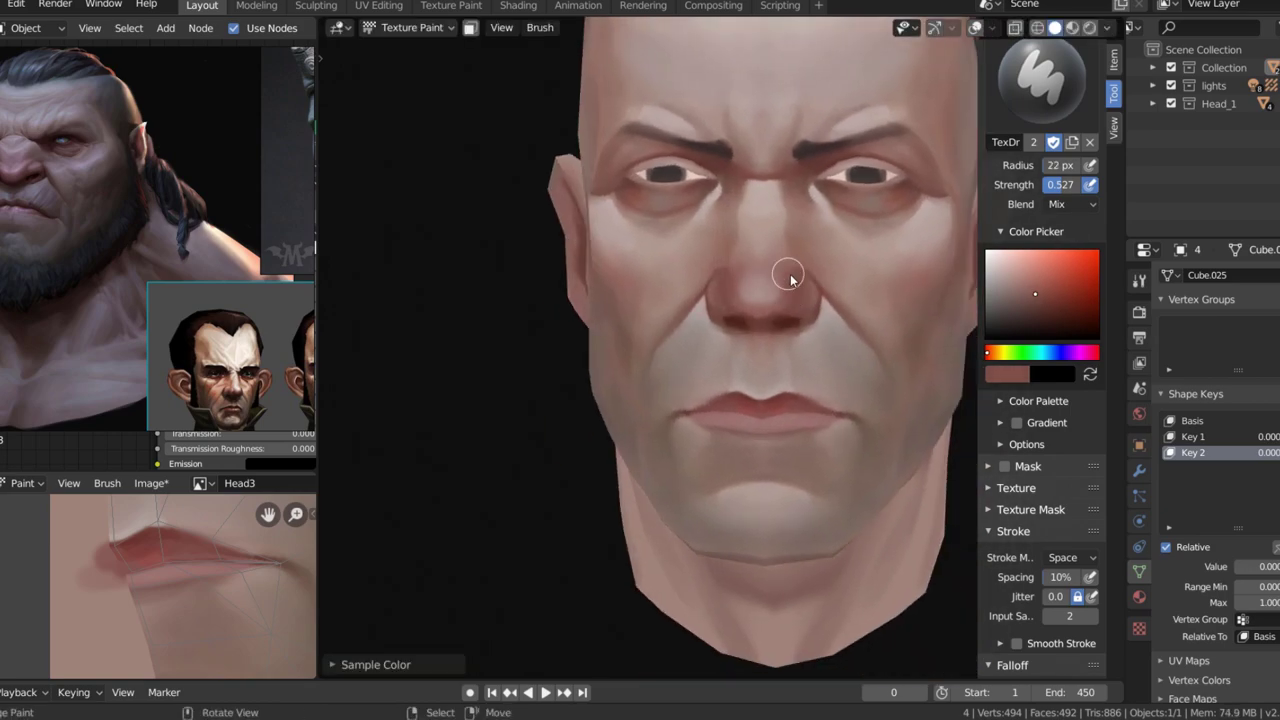
- Sample a pale skin tone and inspect the head from several angles
scroll(791, 277, down, 3)
scroll(725, 272, up, 3)
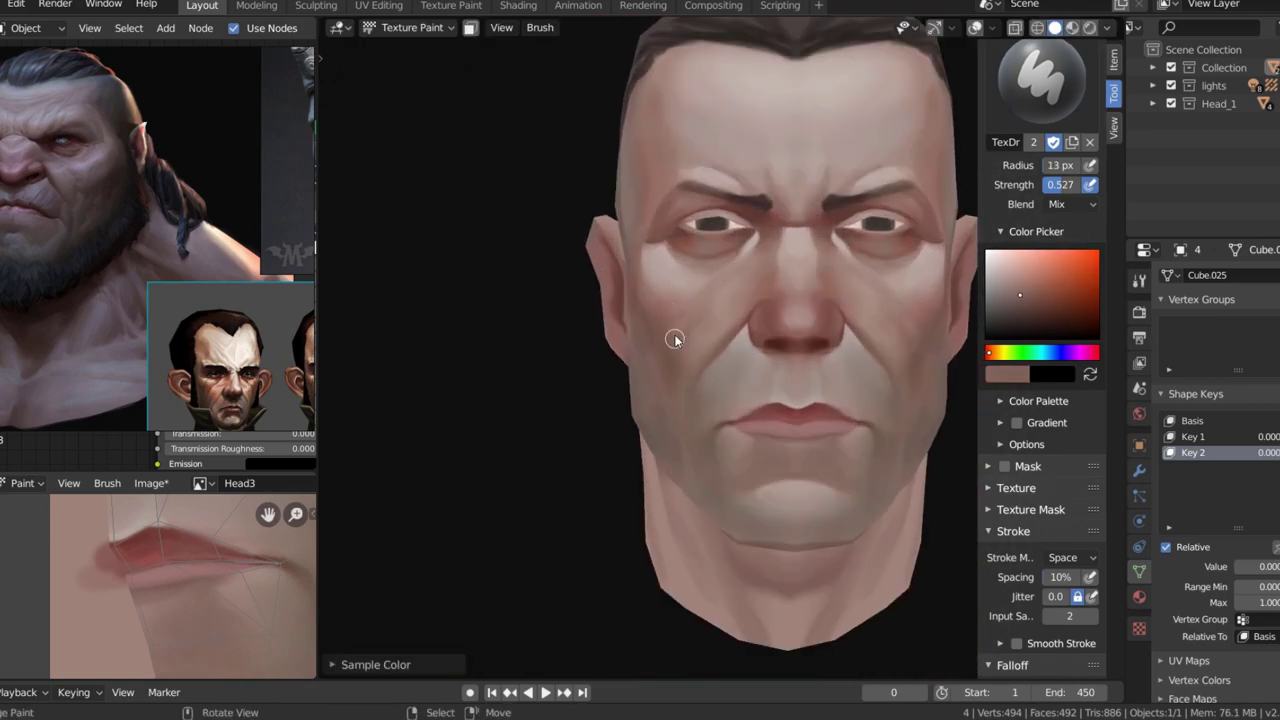
key(s)
mouse_move(739, 300)
middle_down()
mouse_move(682, 274)
mouse_move(766, 314)
middle_up()
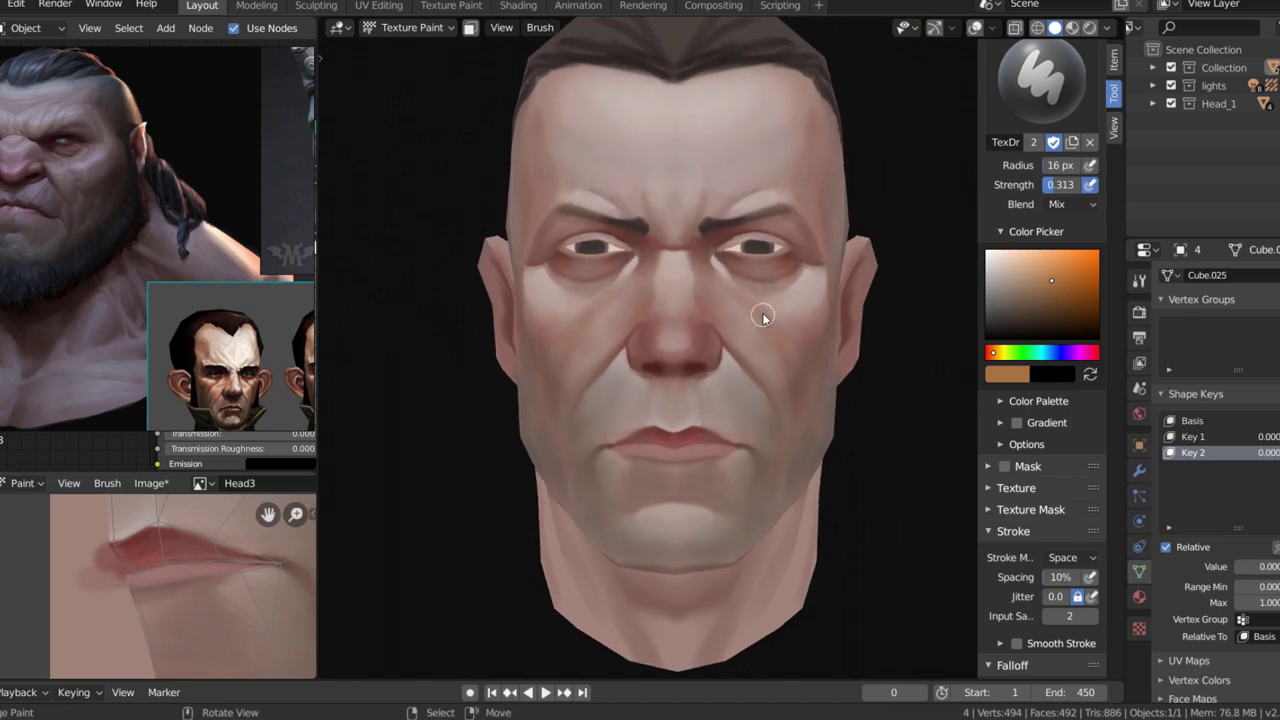
scroll(728, 302, up, 2)
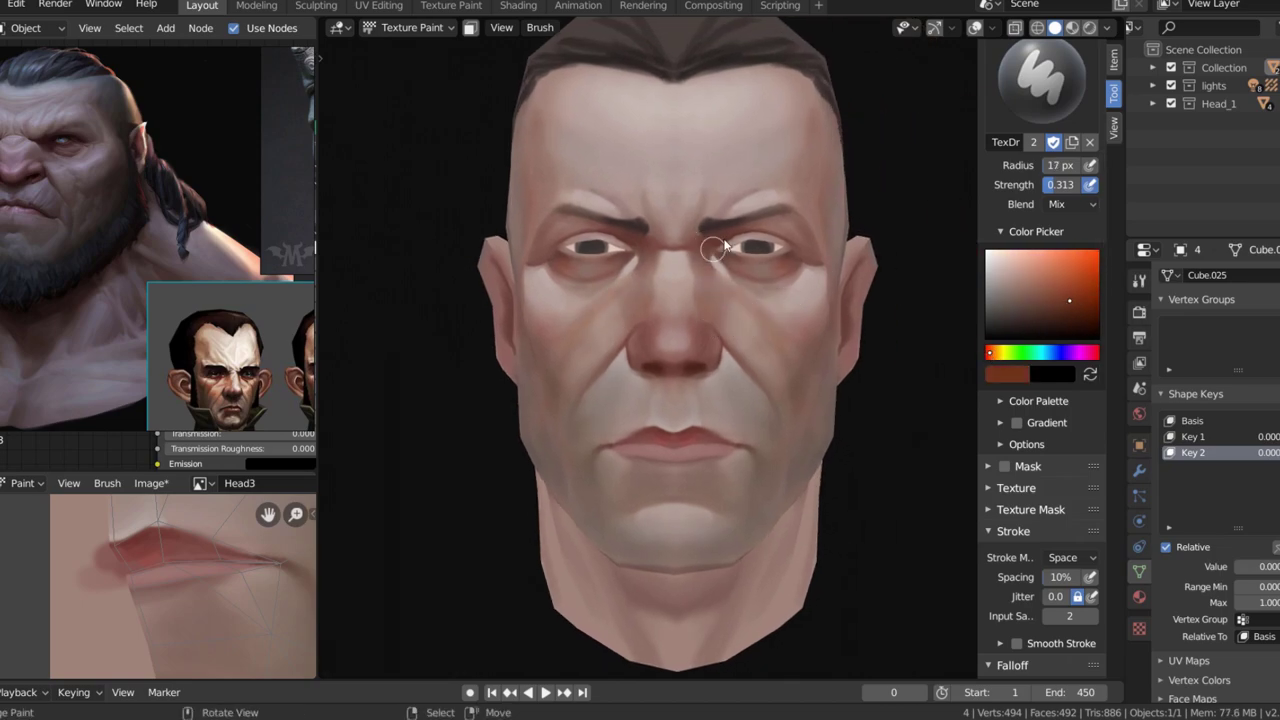
middle_drag(725, 245, 886, 194)
scroll(699, 207, down, 4)
- Paint teal irises into both eyes, then switch to a lighter blue
scroll(699, 207, up, 6)
key(s)
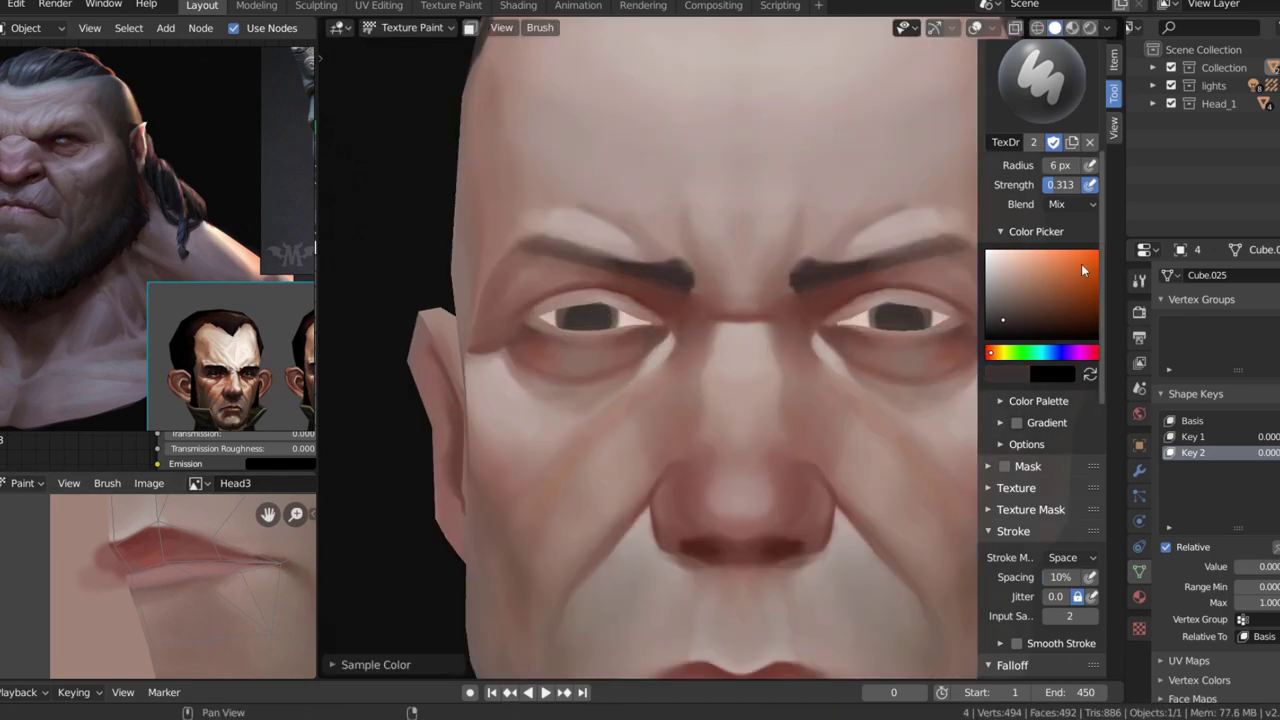
click(1046, 310)
click(1044, 354)
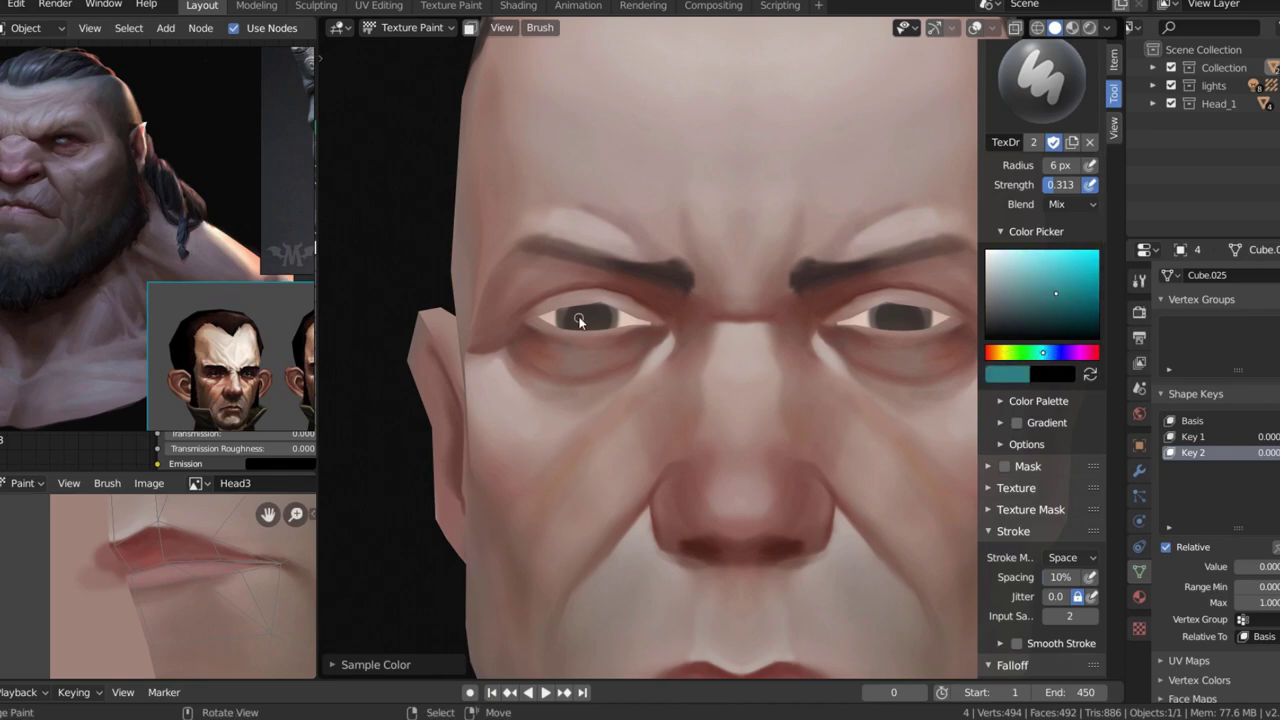
drag(579, 320, 590, 322)
click(1038, 290)
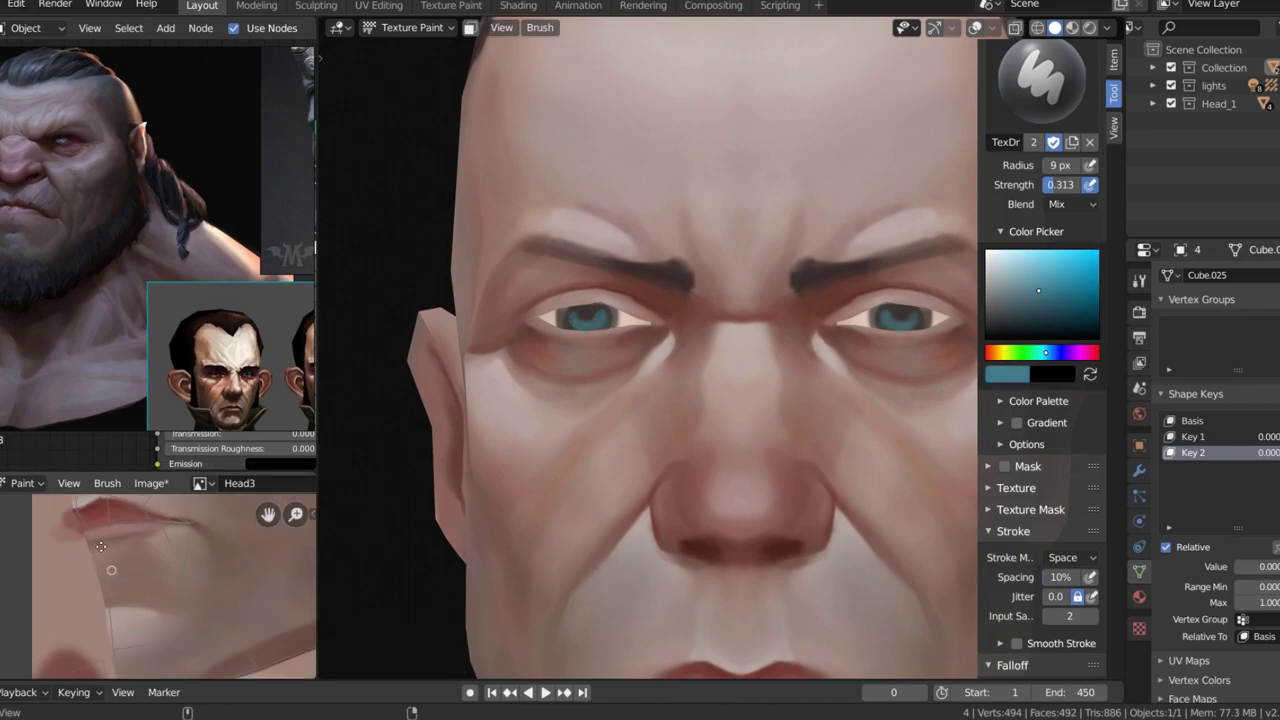
scroll(175, 593, up, 3)
- Choose a near-black paint colour and save the painted texture with Alt+S
click(1008, 318)
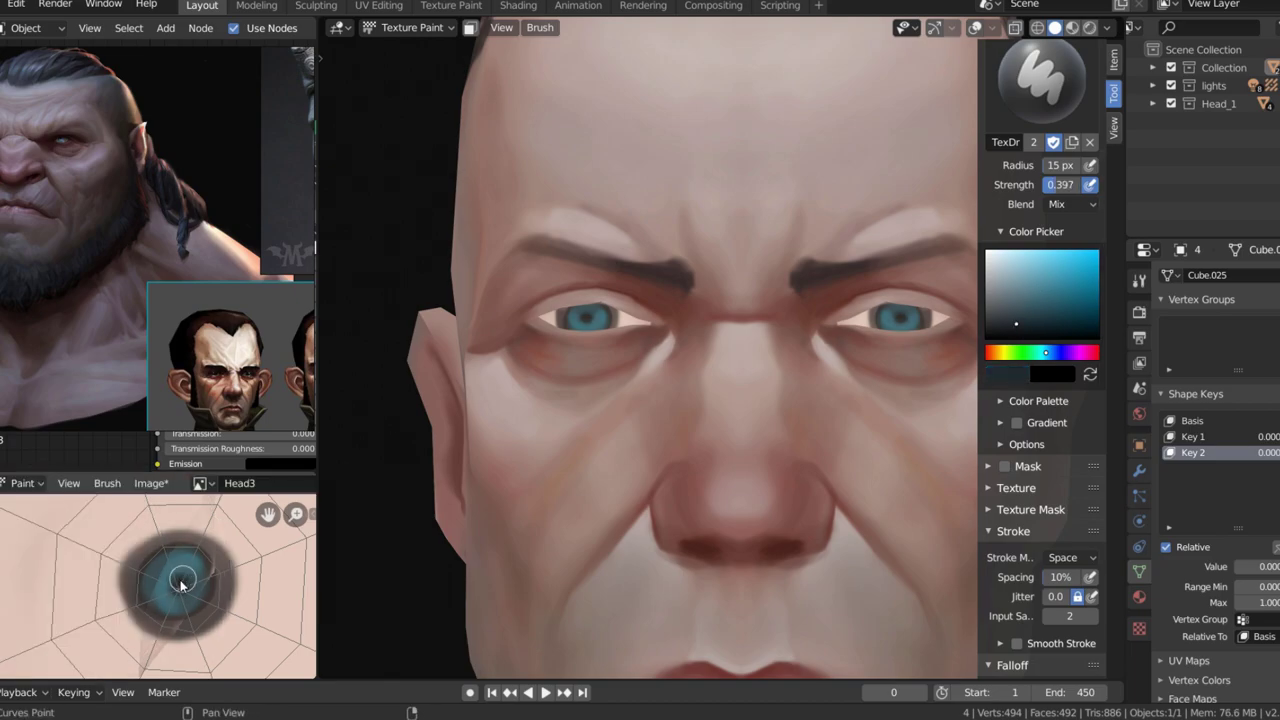
scroll(734, 327, down, 3)
scroll(734, 327, down, 2)
key(alt+s)
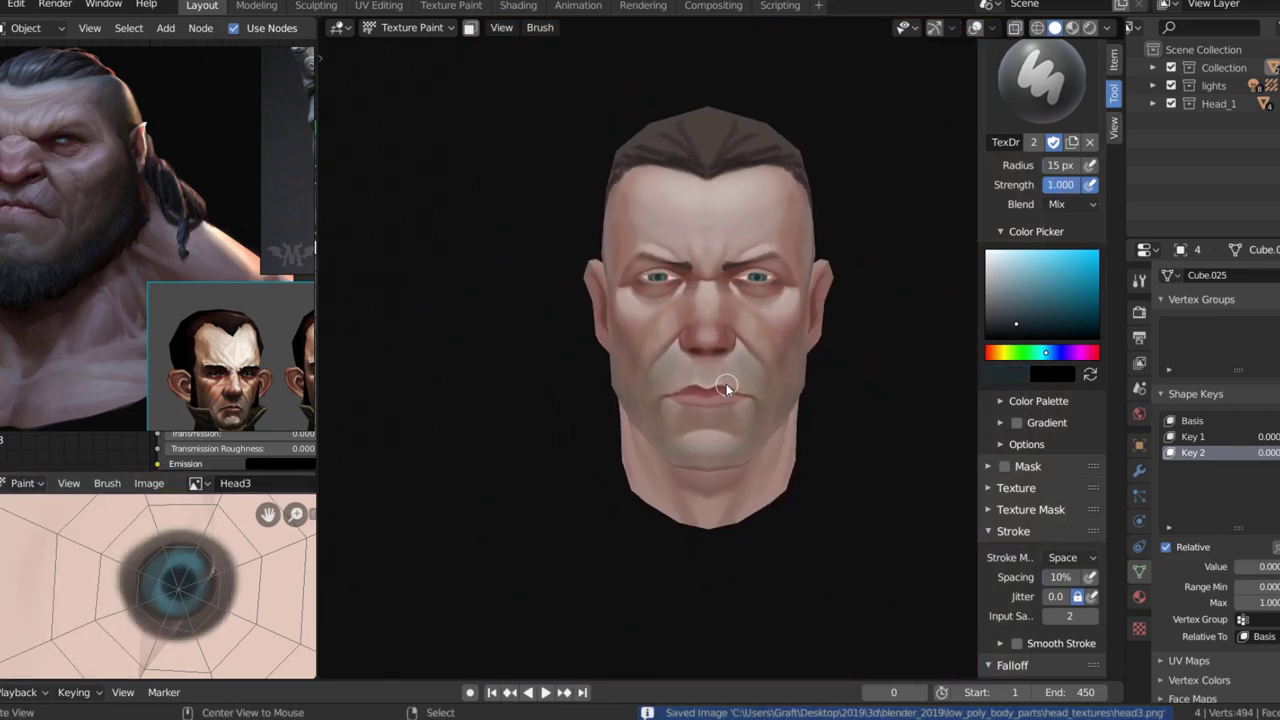
- Blend a lighter skin tone around the mouth with the Smear brush, then return to drawing
scroll(726, 383, up, 5)
key(s)
key(s)
key(f)
click(687, 398)
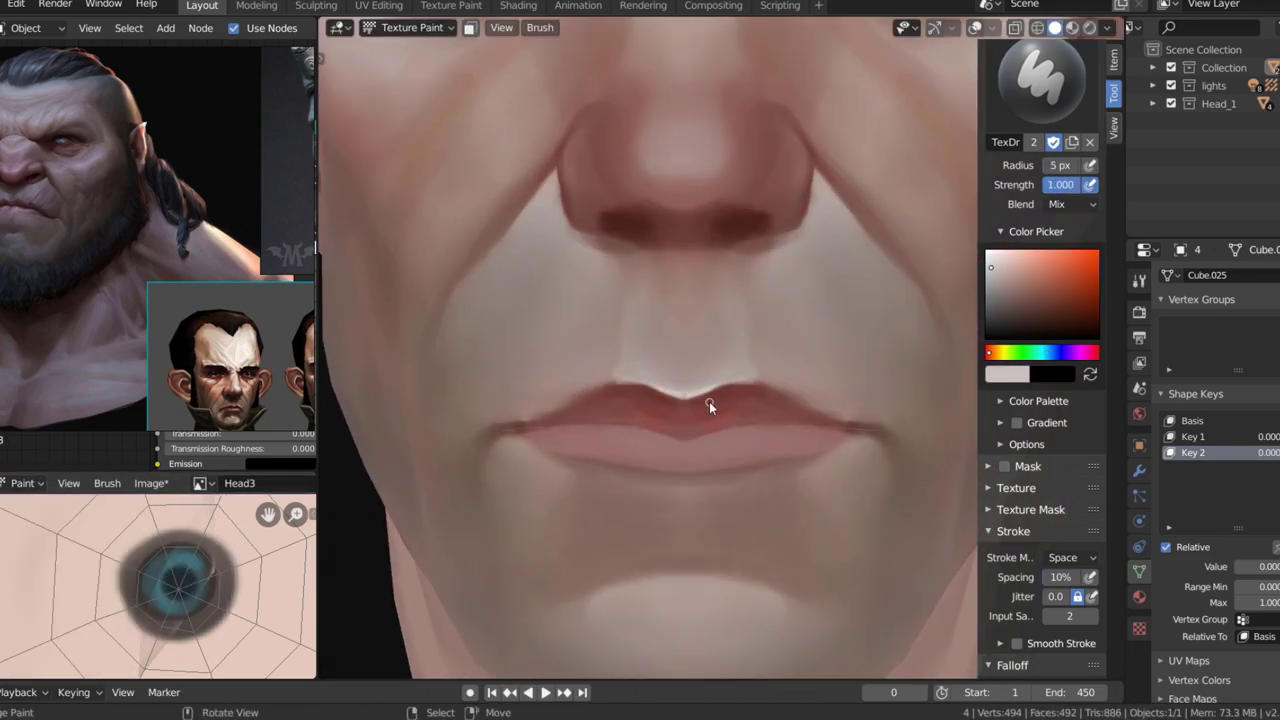
key(s)
key(s)
key(shift+space)
click(697, 406)
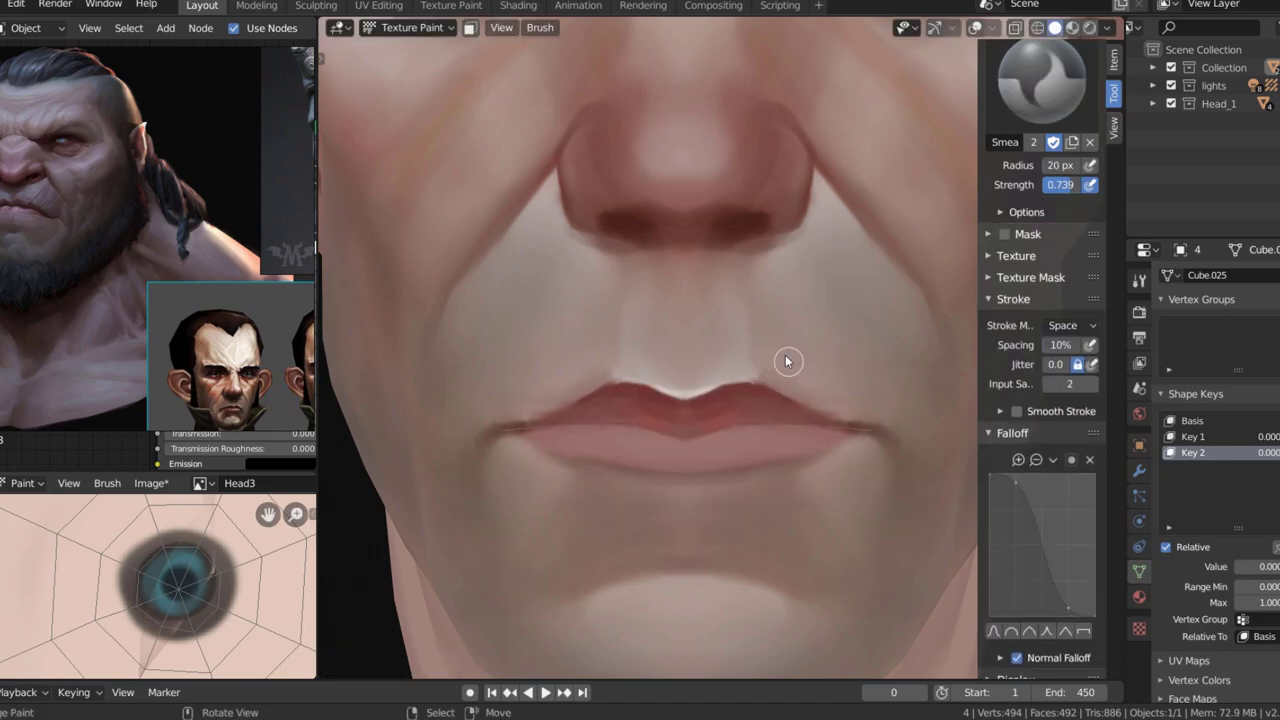
scroll(706, 420, down, 4)
middle_drag(814, 366, 829, 271)
key(shift+space)
click(824, 300)
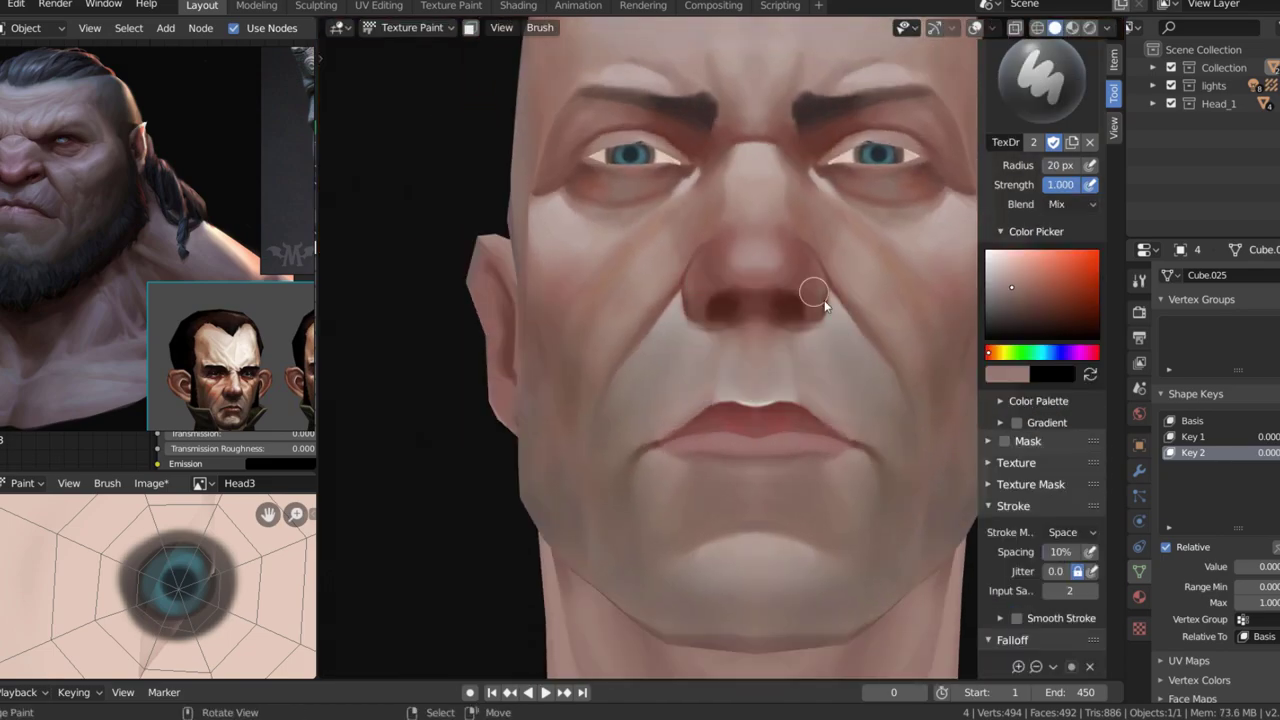
- Sample light skin and the dark red nostril colour while checking the nose in profile
scroll(820, 309, up, 2)
key(s)
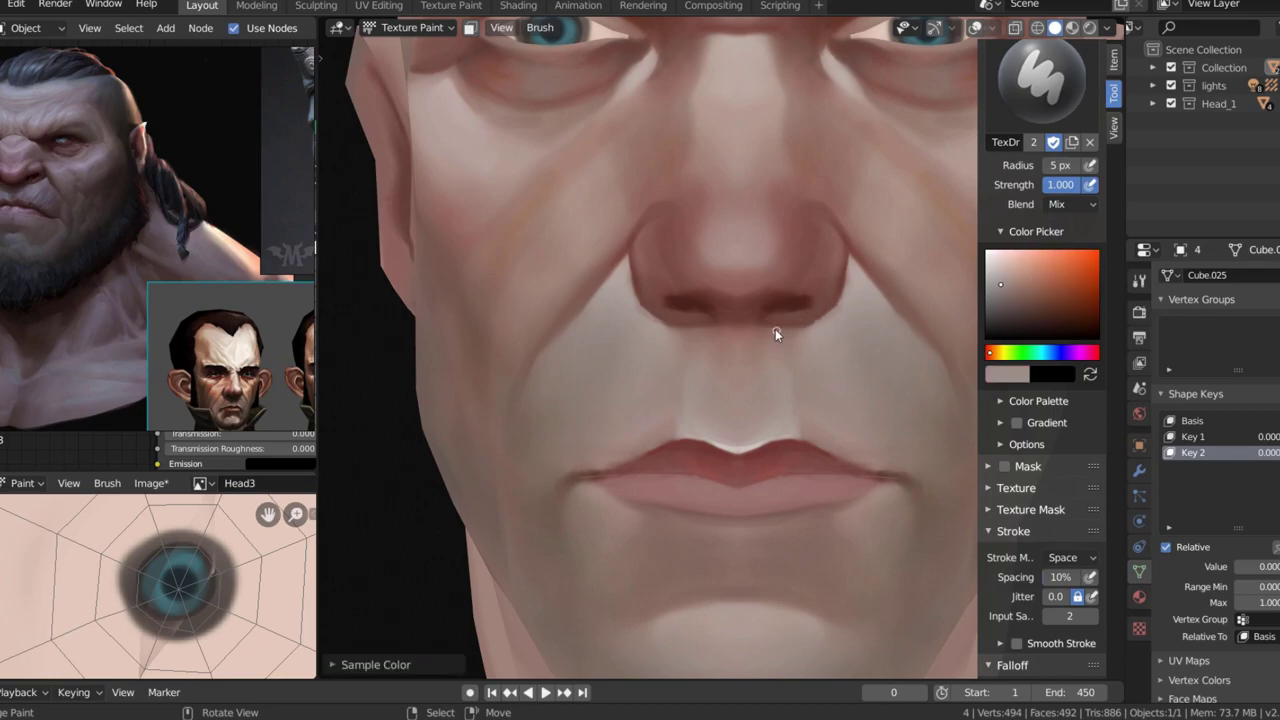
key(s)
scroll(760, 294, down, 2)
mouse_move(808, 323)
middle_down()
mouse_move(757, 309)
mouse_move(820, 299)
middle_up()
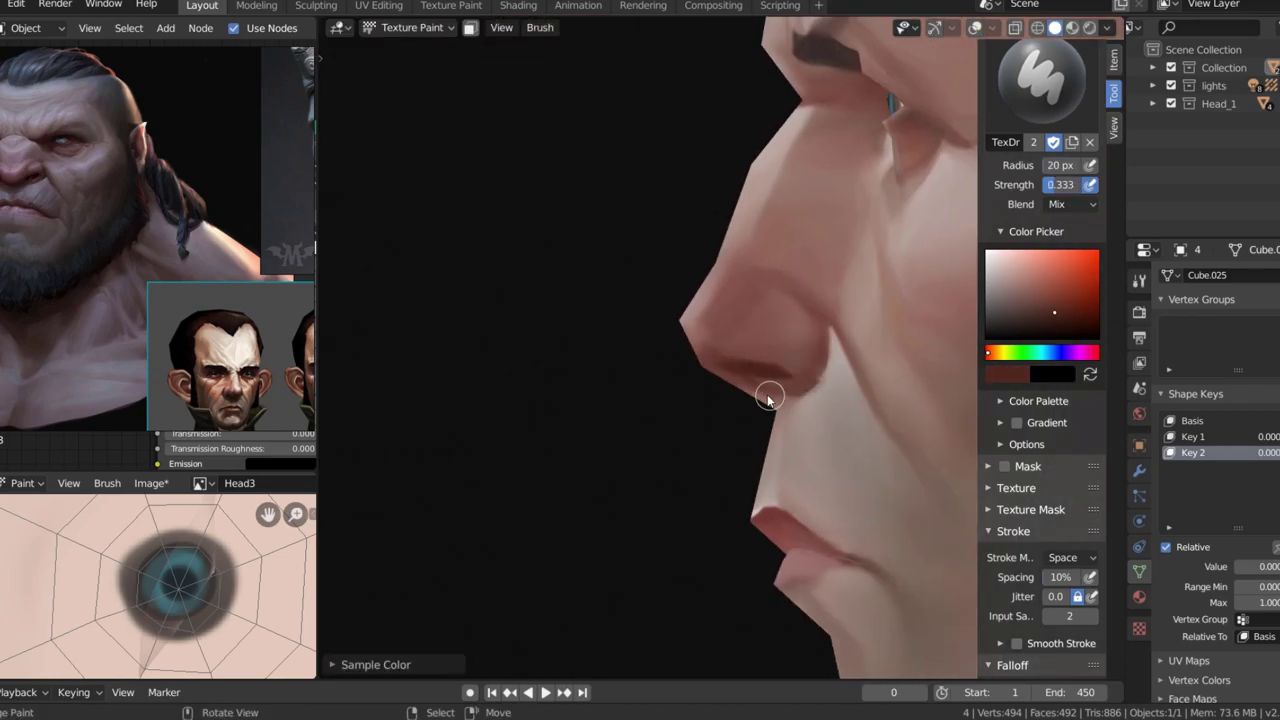
key(s)
middle_drag(768, 398, 783, 395)
- Resize the brush, then set shape key Key 1 to 0.917 to open the mouth
key(bracketleft)
key(bracketleft)
key(bracketleft)
key(s)
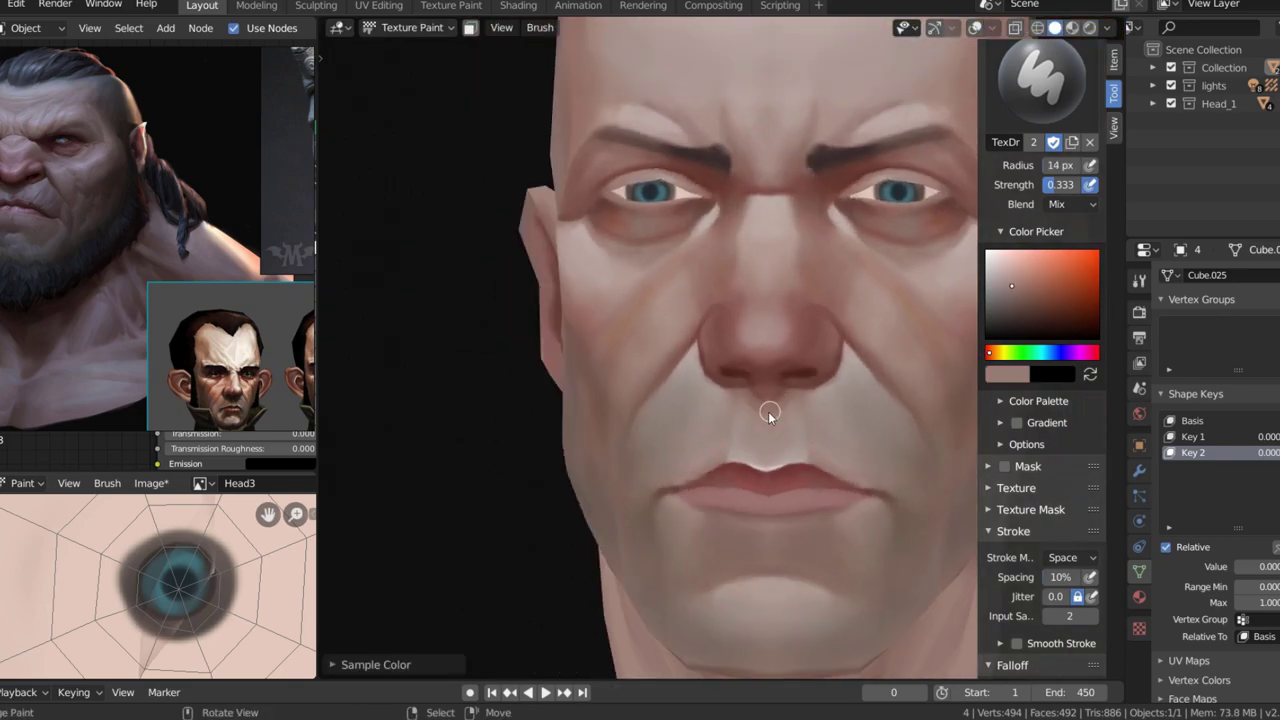
scroll(790, 390, down, 2)
scroll(810, 330, down, 1)
key(s)
key(bracketright)
key(bracketright)
key(bracketright)
scroll(745, 255, up, 2)
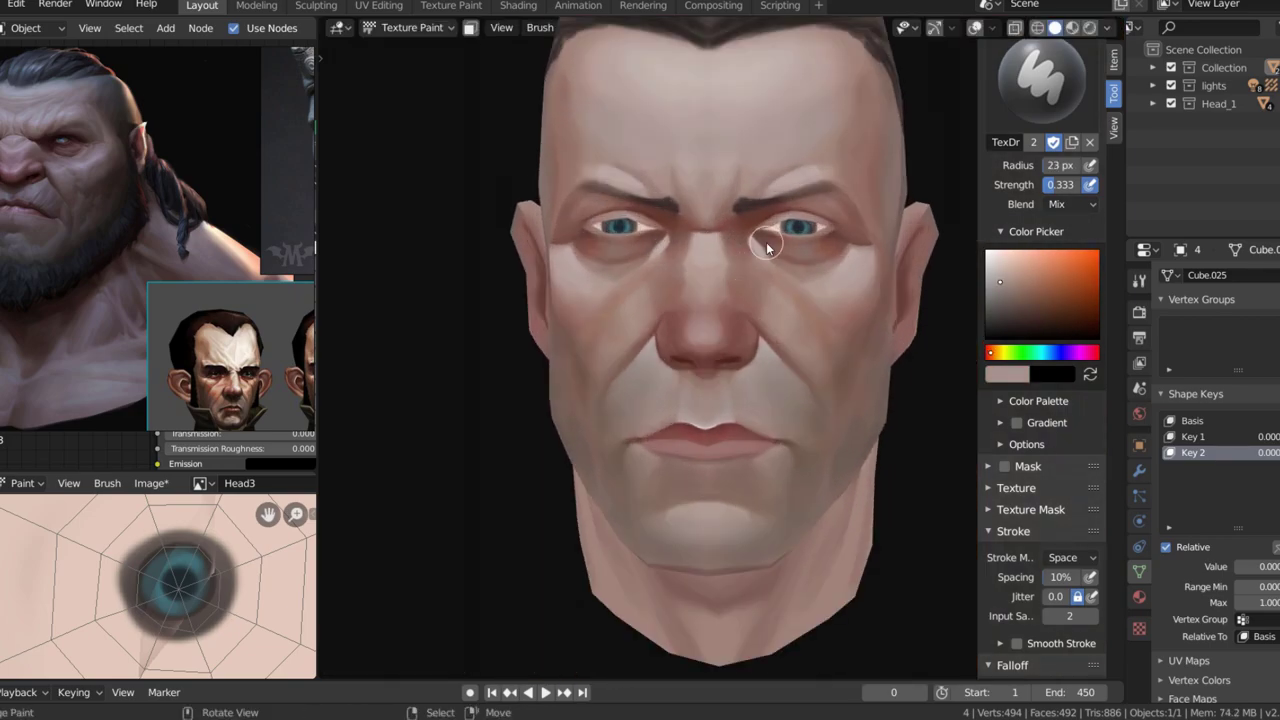
click(1193, 436)
drag(1250, 566, 1275, 566)
- Sample a face colour and save the head3.png texture with Alt+S
key(s)
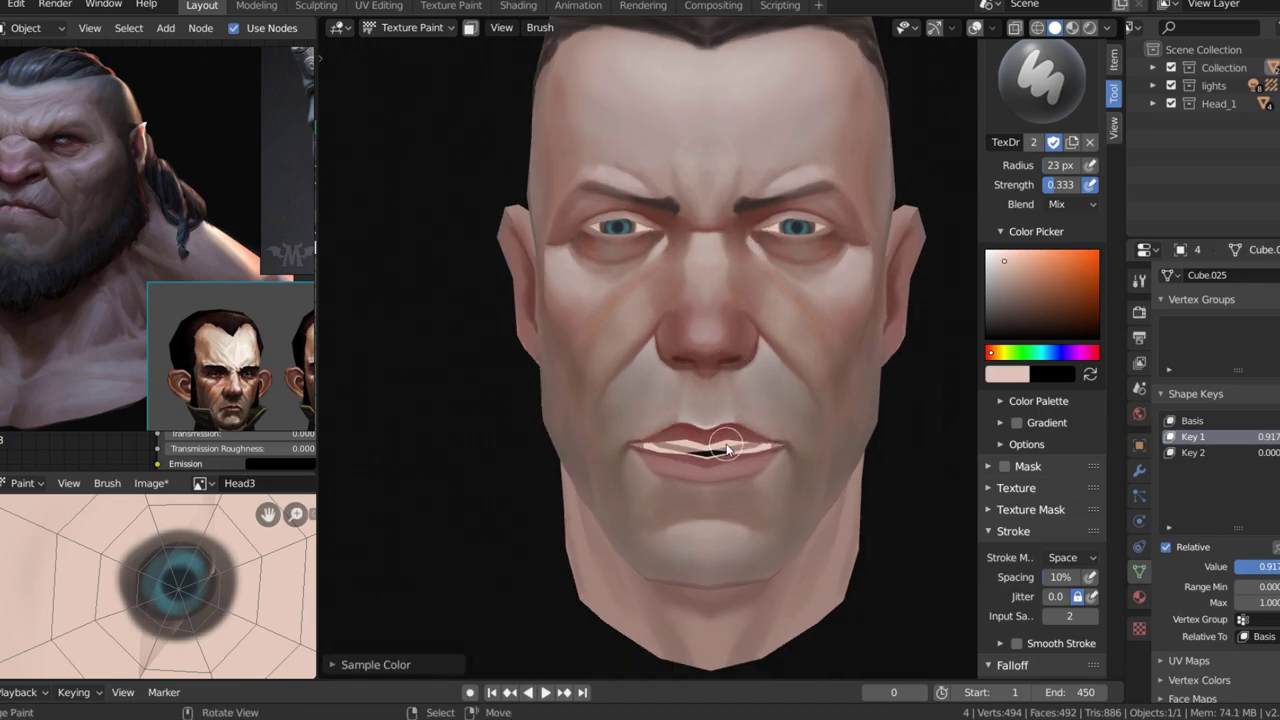
scroll(149, 632, down, 2)
scroll(149, 632, down, 3)
key(alt+s)
- Paint dark red patches on the UV layout with brush strength 0.766
middle_drag(145, 569, 148, 566)
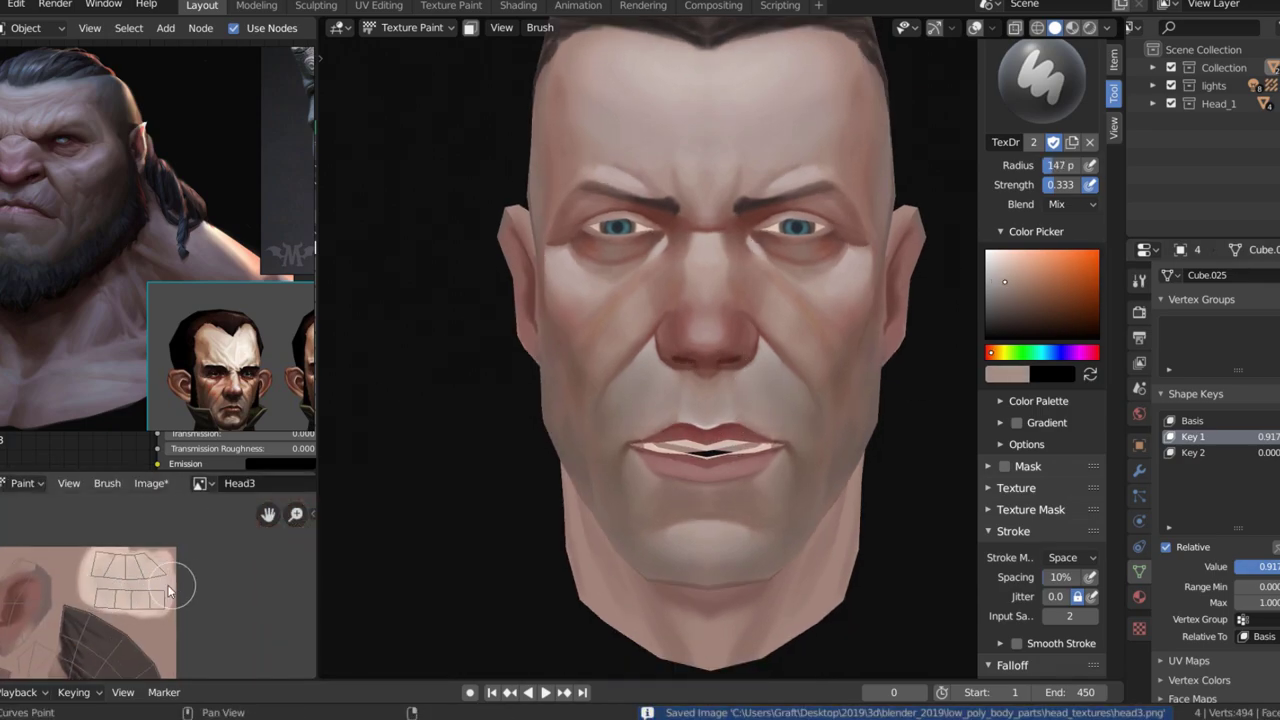
key(f)
click(595, 428)
click(988, 355)
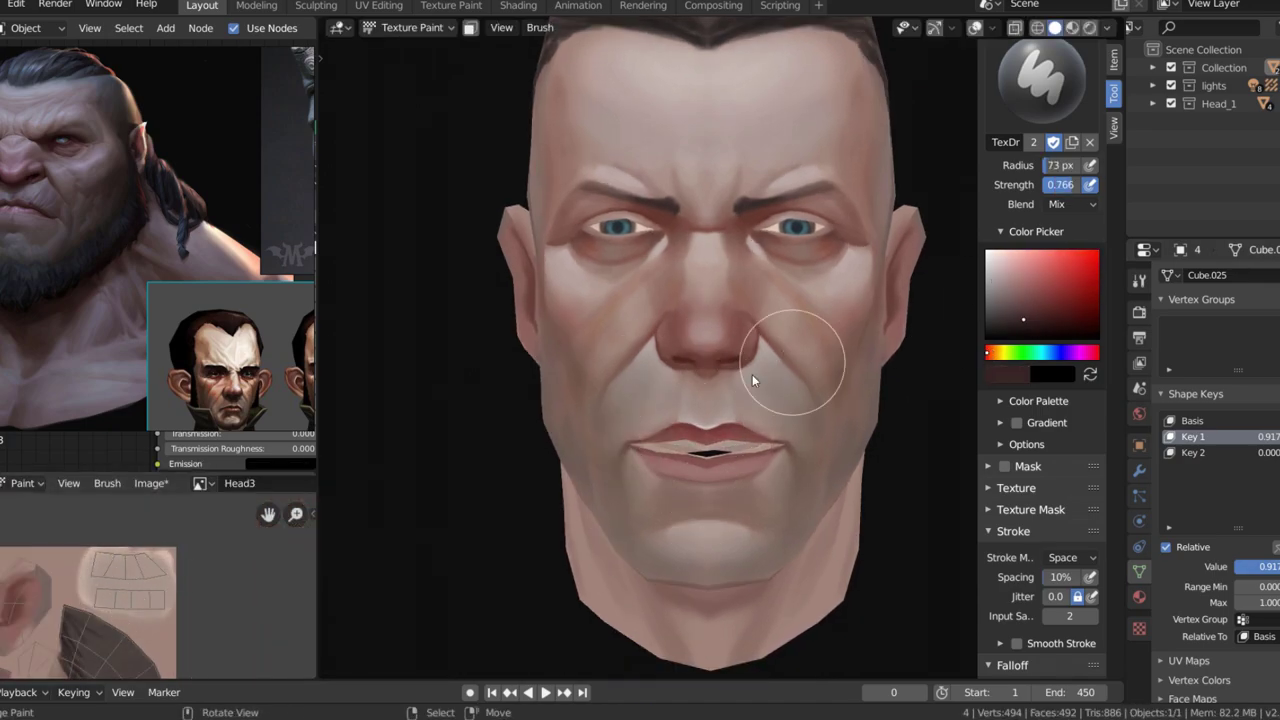
scroll(150, 600, up, 1)
drag(160, 555, 187, 612)
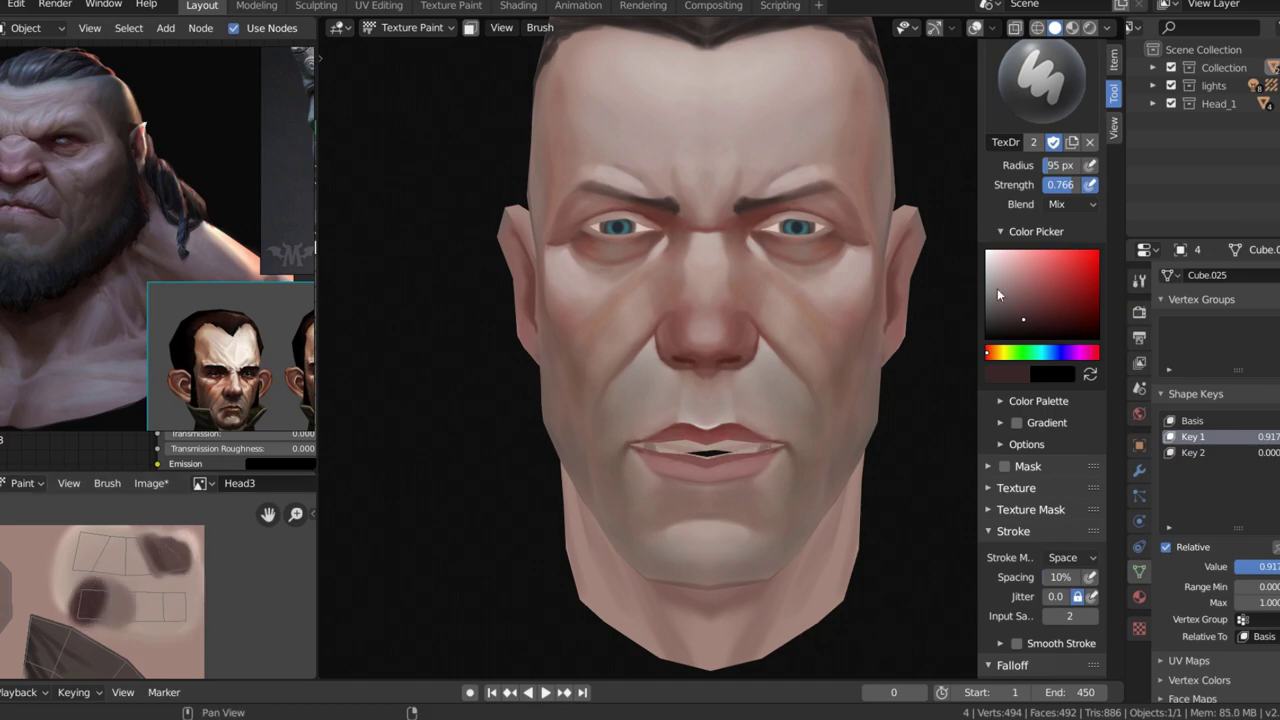
drag(155, 556, 172, 552)
click(97, 599)
- Sample a light beige skin colour and set shape key Key 2 to 1.000 to close the eyes
key(s)
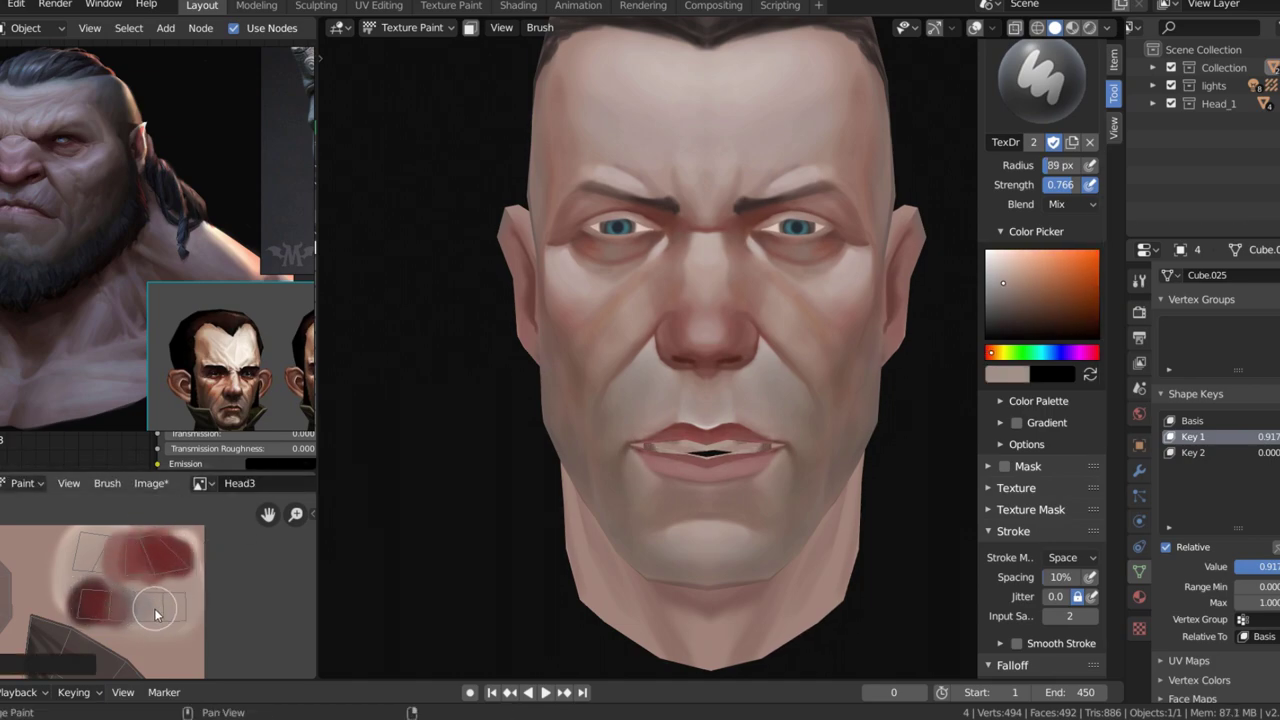
middle_drag(740, 400, 766, 390)
scroll(697, 367, down, 3)
middle_drag(697, 367, 720, 380)
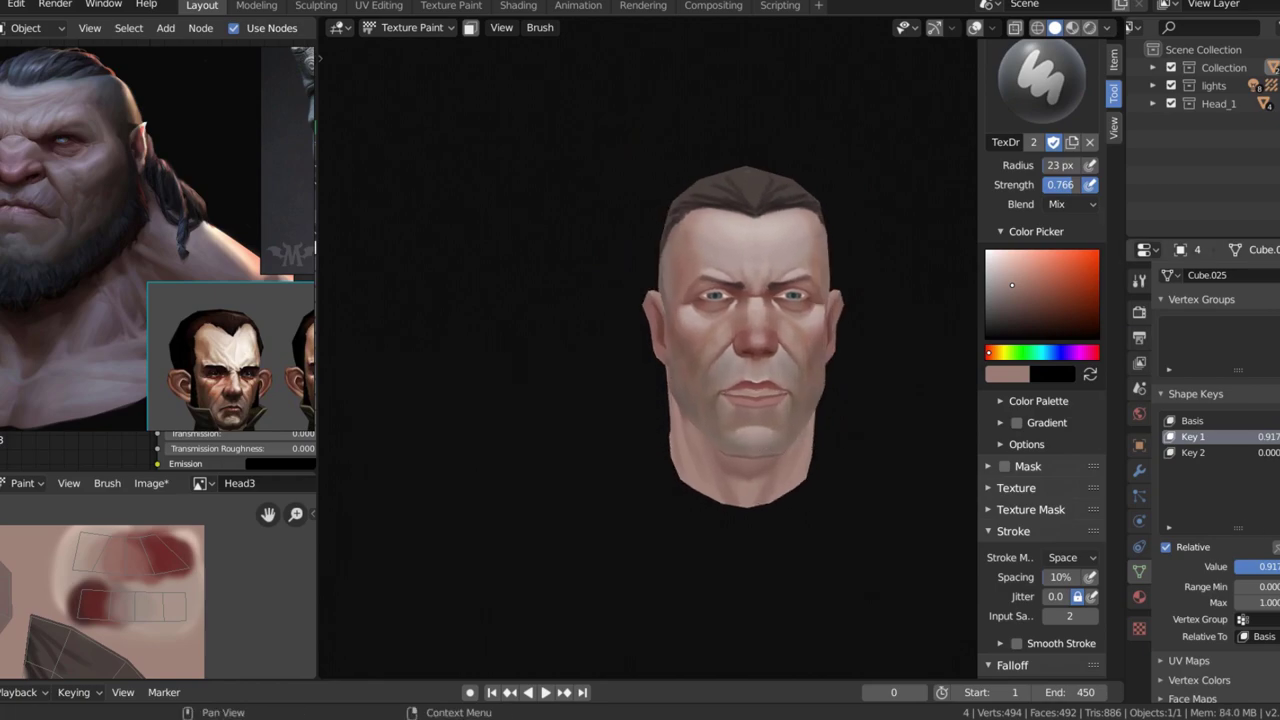
click(1192, 452)
drag(1240, 566, 1279, 566)
- Undo the last change and save the texture image with Alt+S
scroll(754, 313, up, 5)
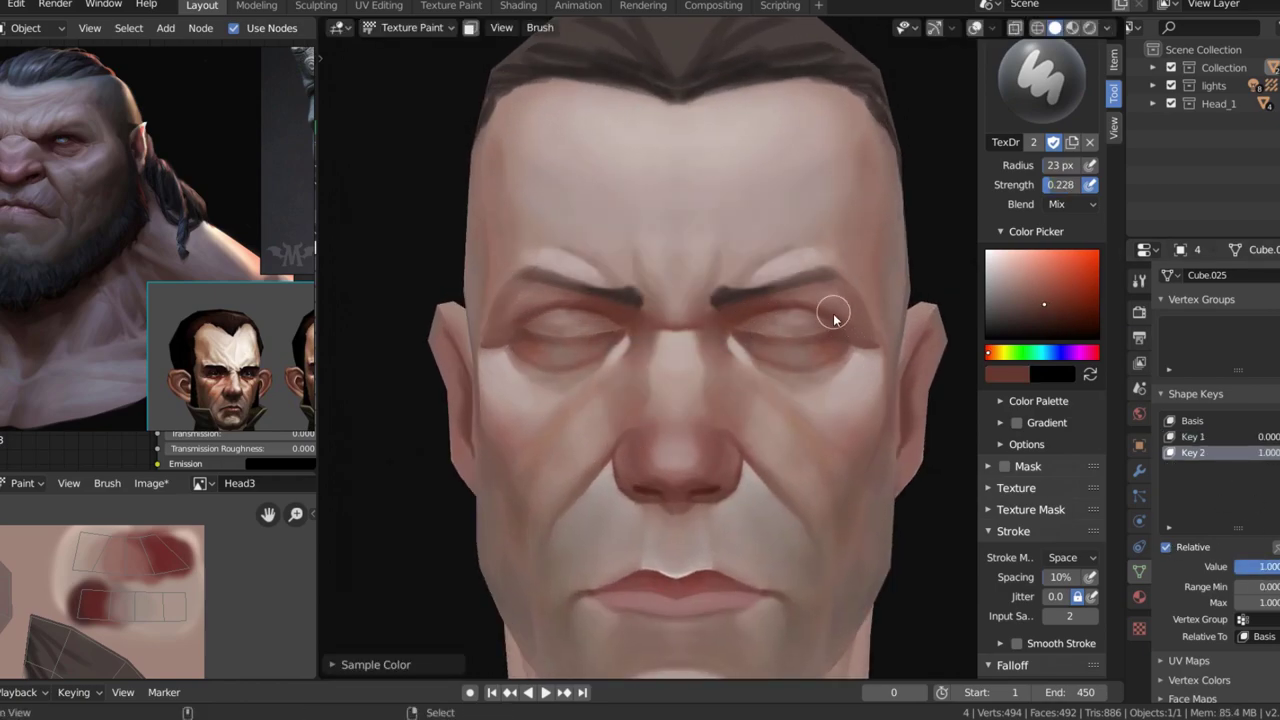
scroll(860, 325, down, 4)
key(ctrl+z)
key(alt+s)
scroll(608, 217, up, 3)
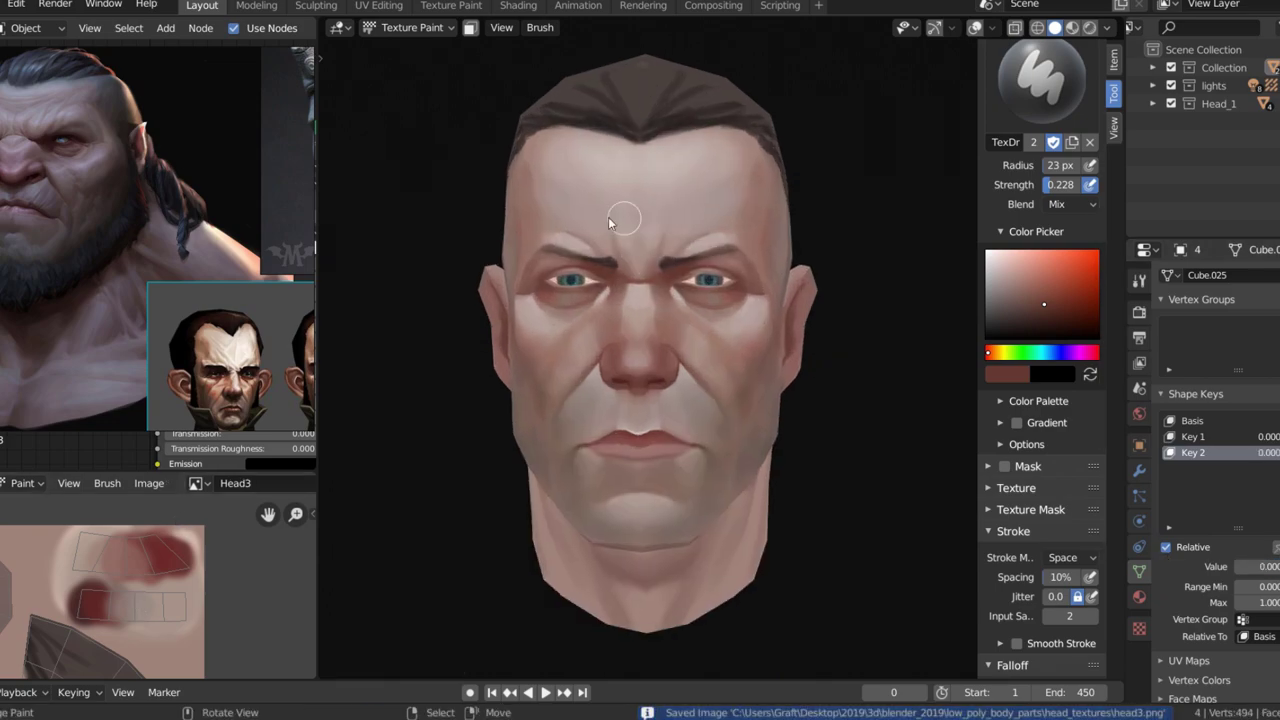
scroll(713, 232, up, 3)
- Dab near-white highlights on the nose bridge between the eyes
click(989, 262)
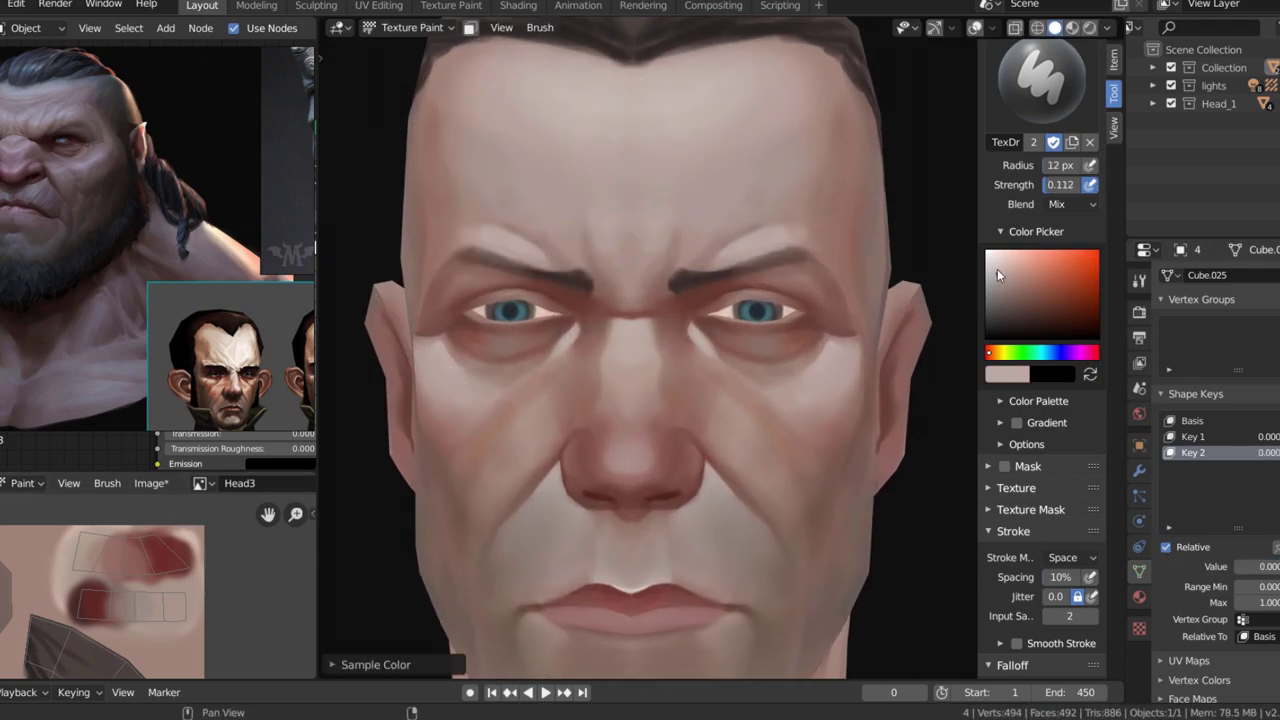
click(630, 325)
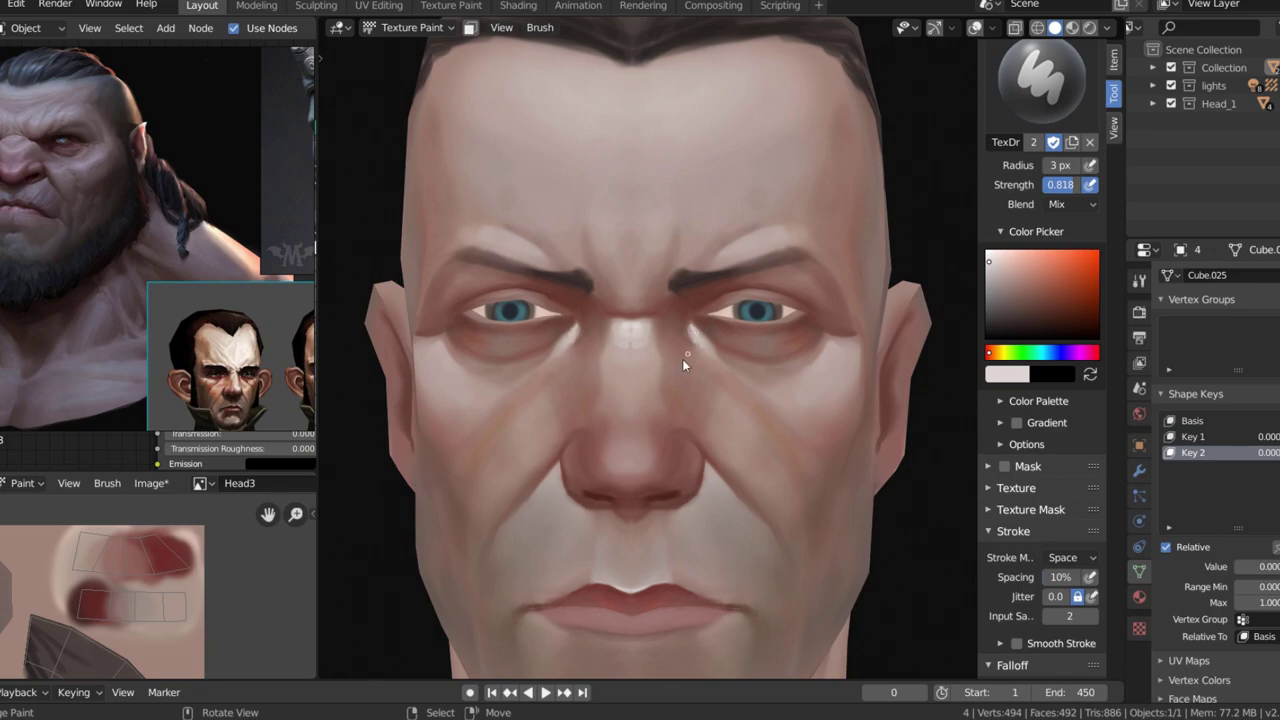
scroll(636, 465, down, 5)
scroll(610, 450, up, 5)
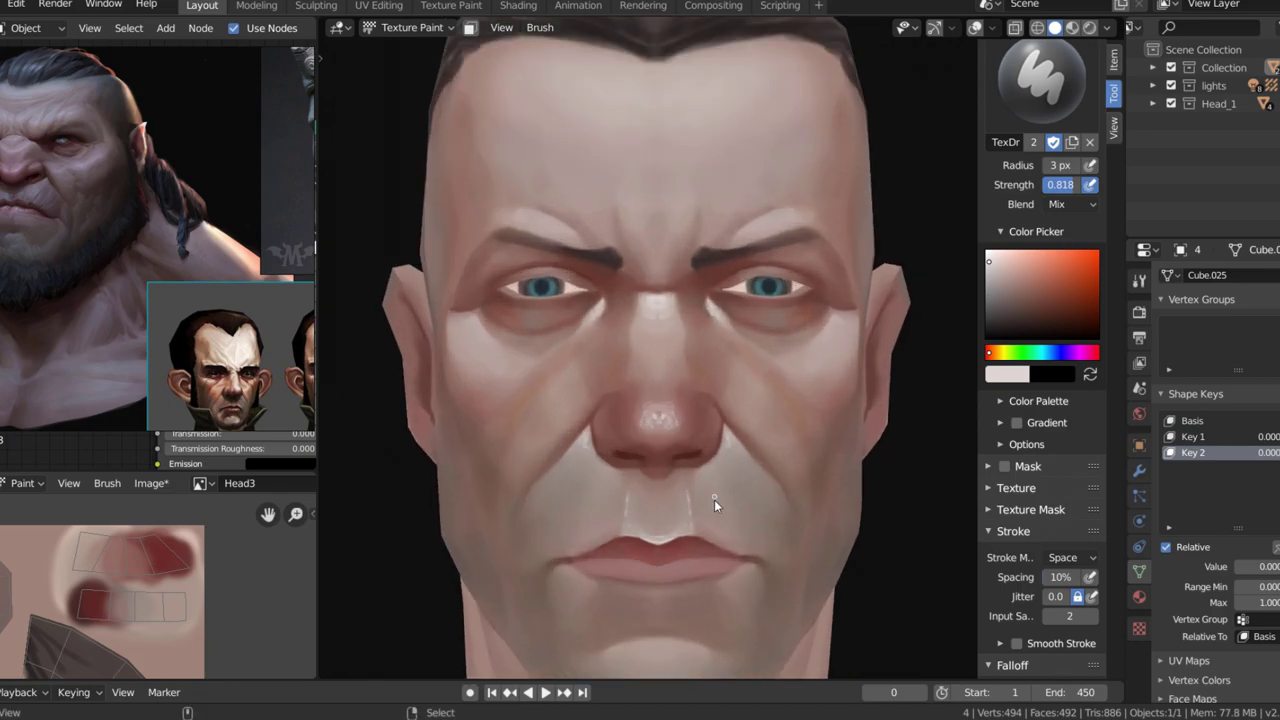
scroll(653, 528, down, 5)
scroll(690, 215, up, 5)
scroll(597, 221, up, 1)
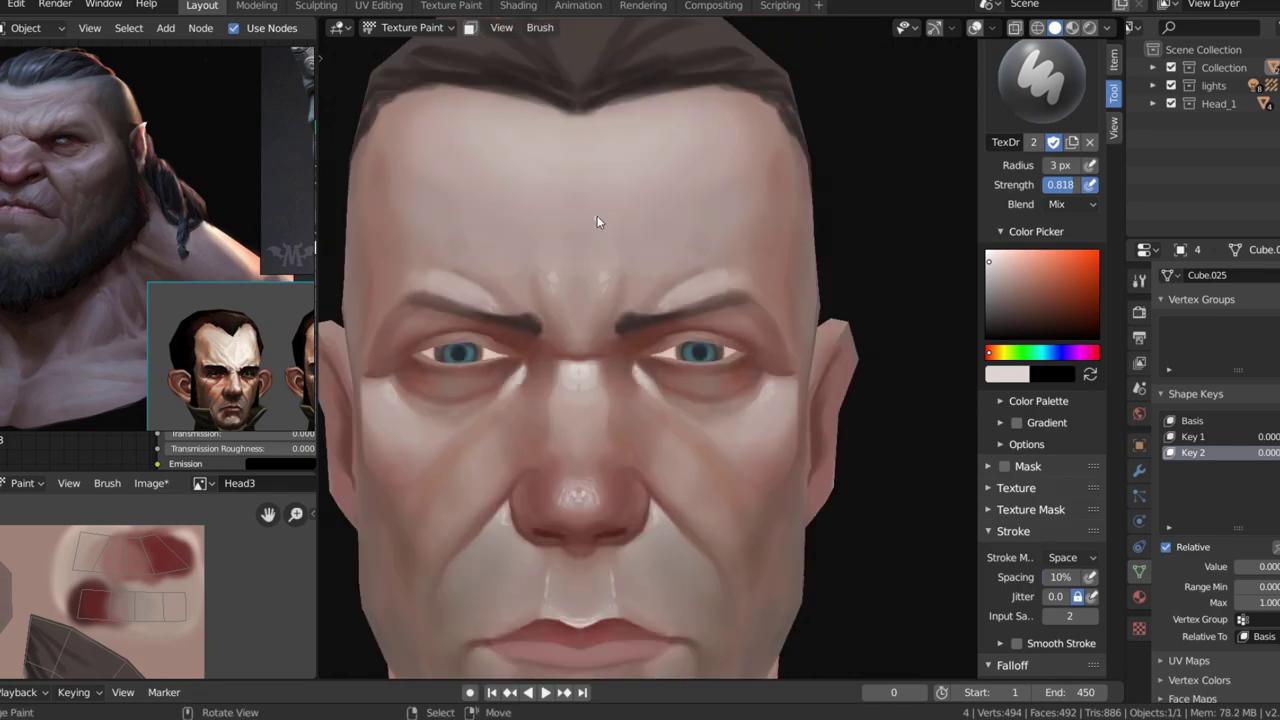
scroll(700, 150, down, 5)
- Sample the brown hair colour at the hairline and switch to the Smear brush
middle_drag(749, 189, 757, 126)
scroll(700, 220, up, 6)
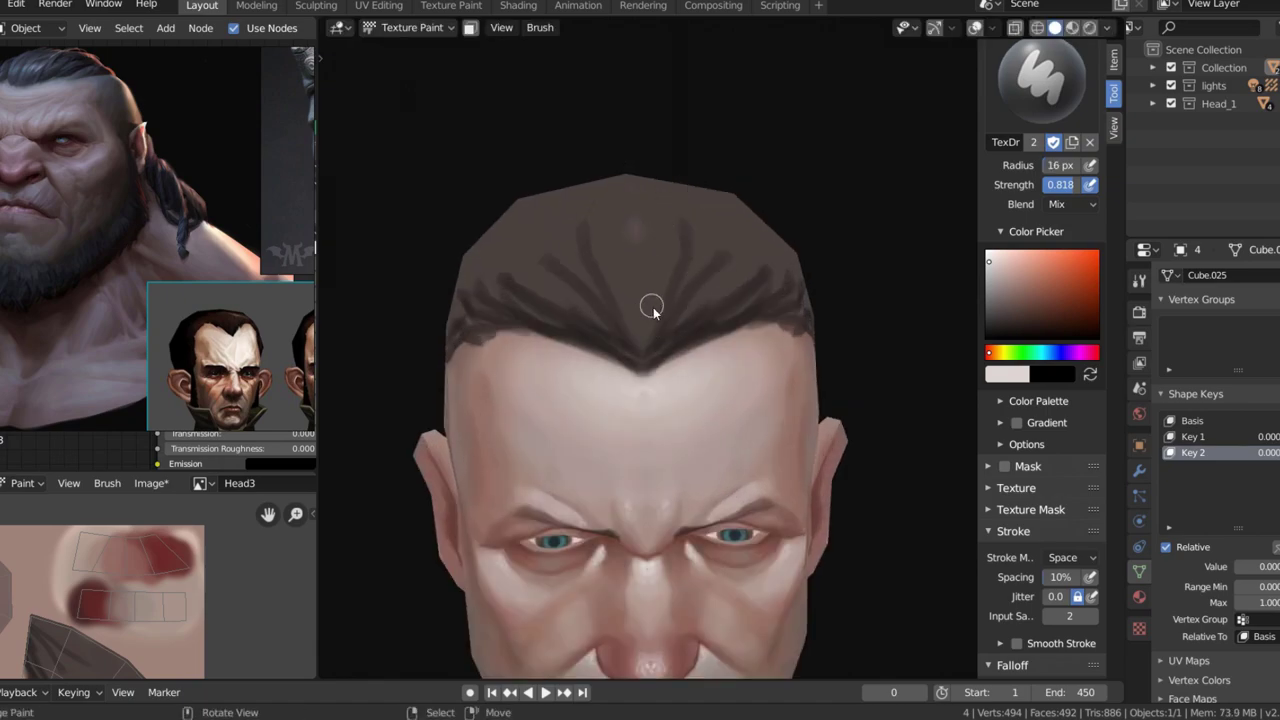
key(s)
mouse_move(645, 339)
middle_down()
mouse_move(828, 341)
mouse_move(706, 305)
mouse_move(825, 250)
middle_up()
key(3)
scroll(721, 381, up, 4)
- Switch back to the draw brush and enable face selection masking
key(shift+space)
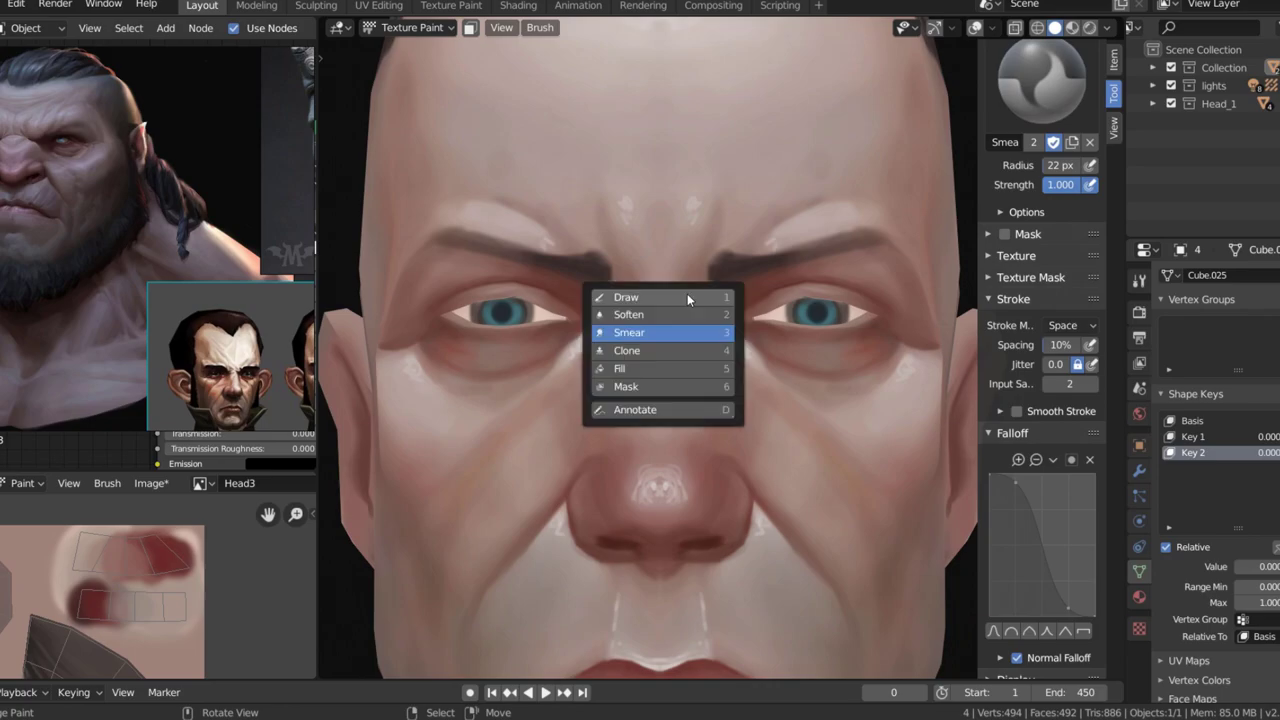
click(687, 290)
scroll(770, 290, down, 3)
middle_drag(754, 278, 512, 52)
click(469, 27)
scroll(784, 269, up, 5)
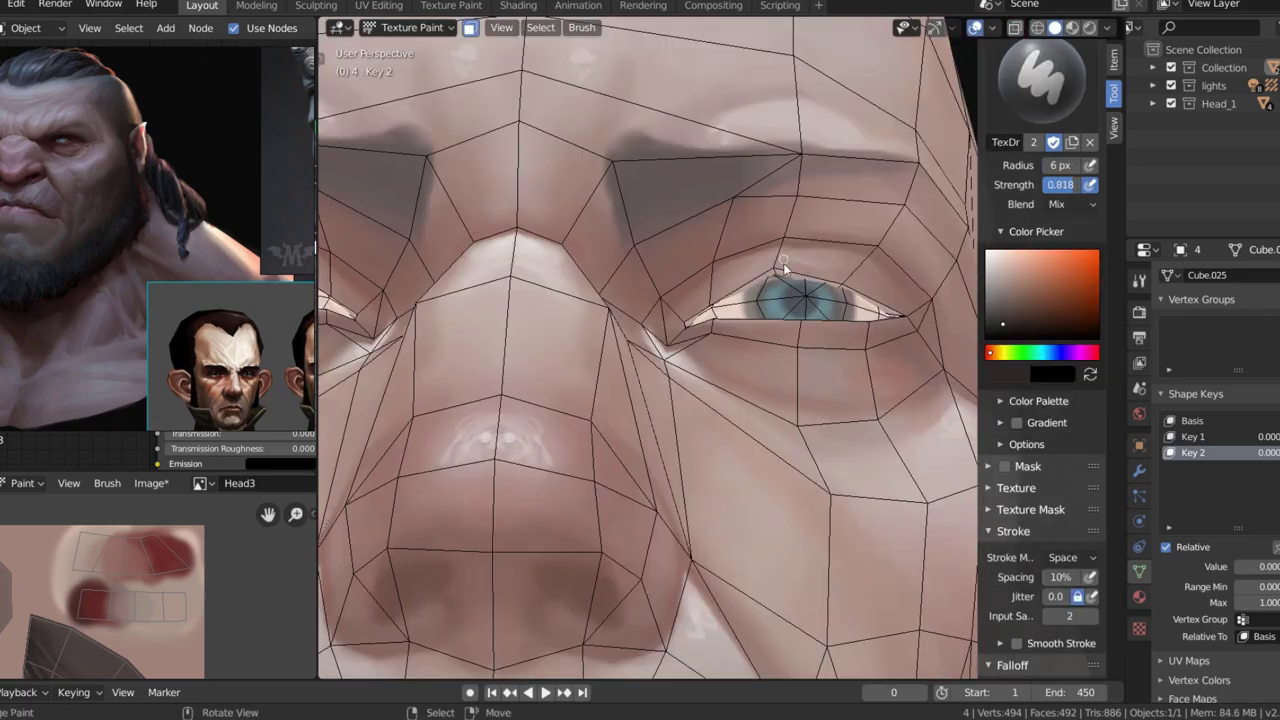
scroll(869, 302, down, 3)
scroll(830, 291, up, 4)
- Sample eye and brow colours and half-close the eyes with Key 2 at 0.692
key(s)
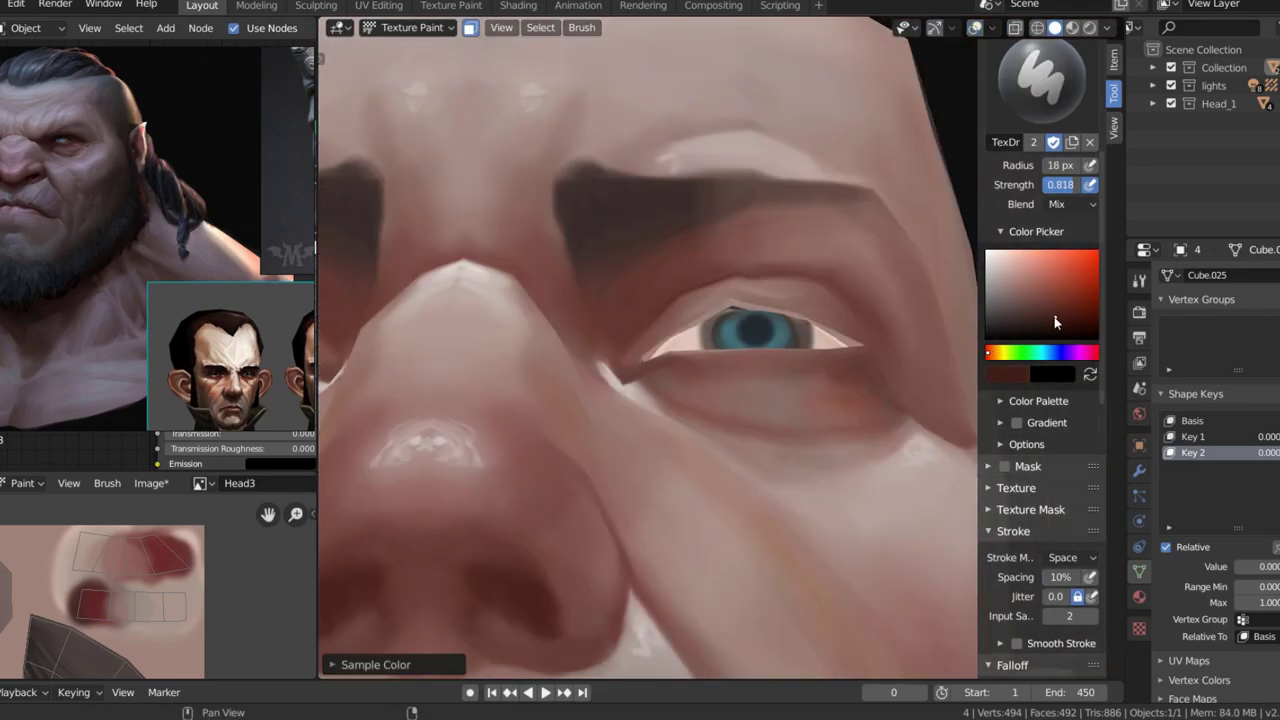
middle_drag(870, 349, 671, 329)
scroll(687, 375, down, 3)
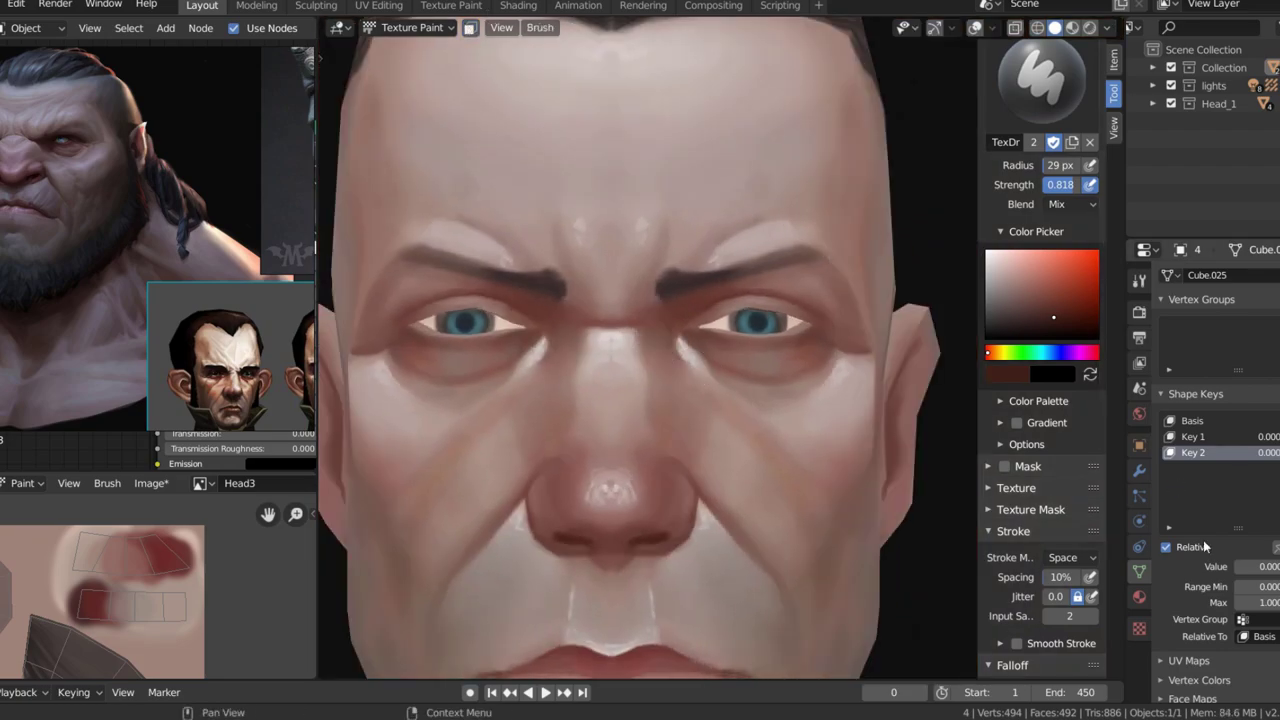
drag(1262, 566, 1275, 566)
middle_drag(700, 350, 657, 323)
scroll(657, 323, up, 3)
key(s)
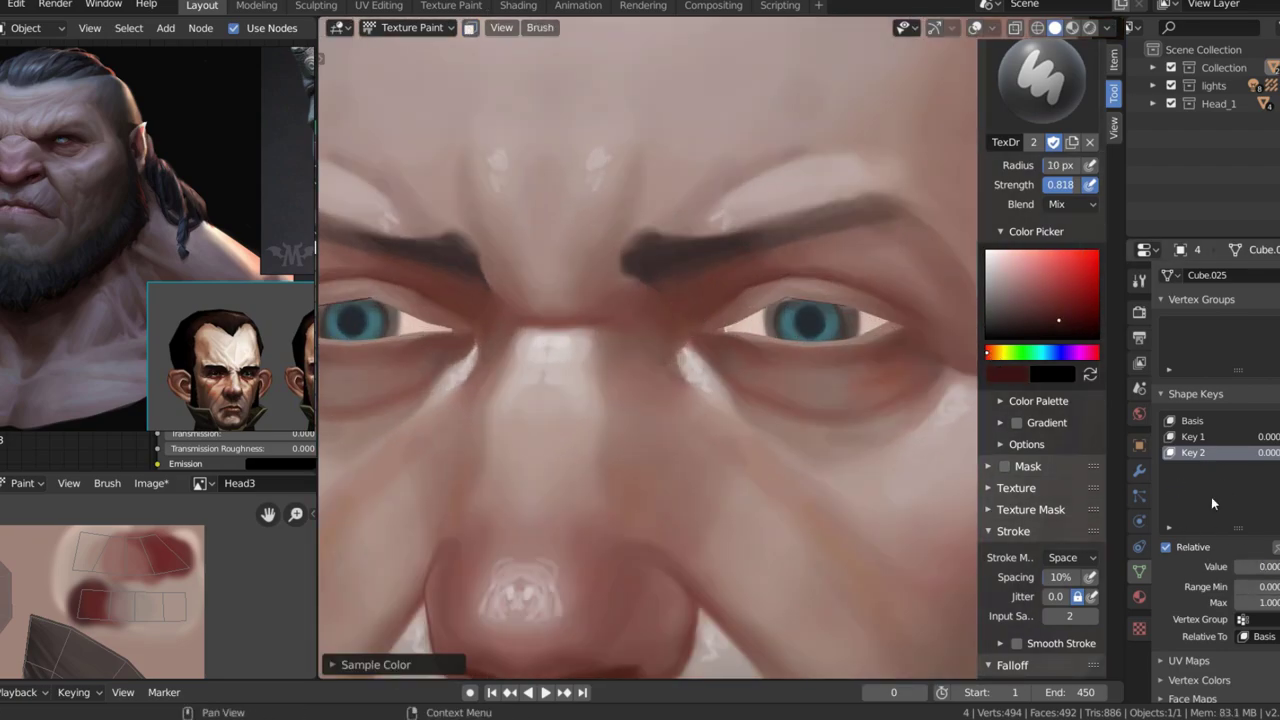
drag(1250, 566, 1275, 566)
- Smear mouth-corner skin tone with the Smear brush, then return to the draw brush
scroll(668, 344, down, 5)
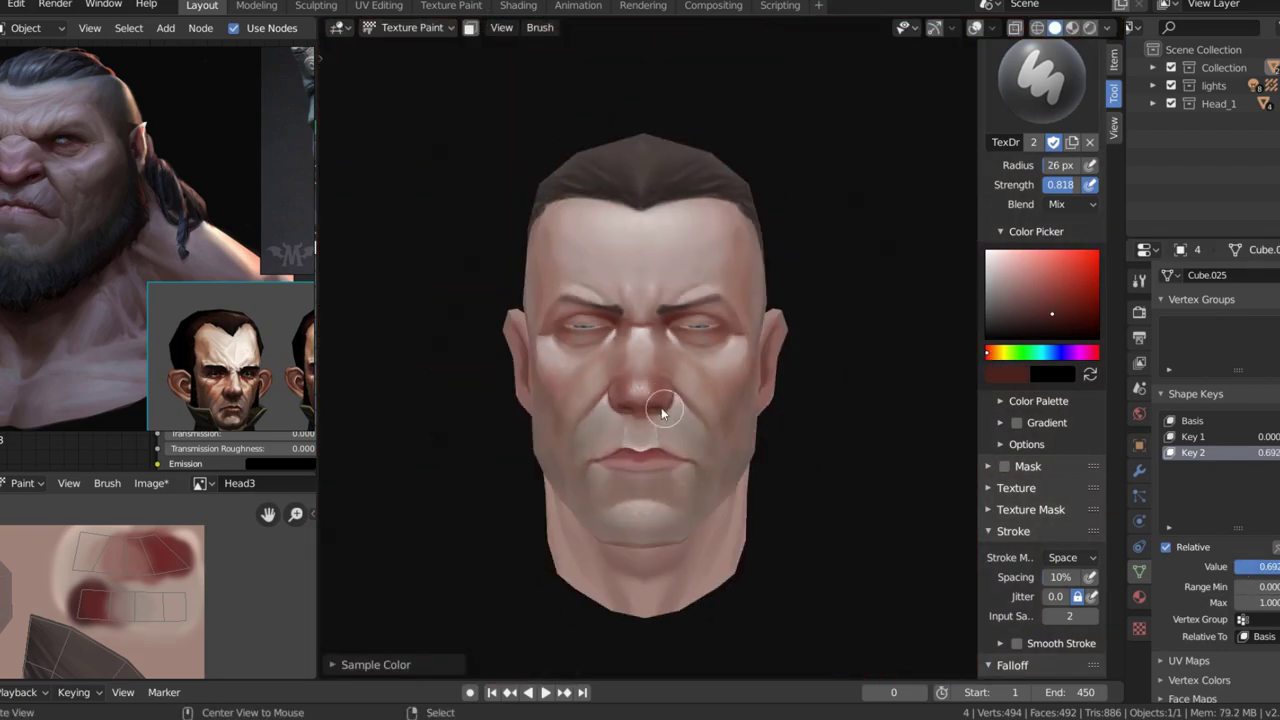
scroll(694, 363, up, 6)
middle_drag(694, 363, 593, 450)
key(s)
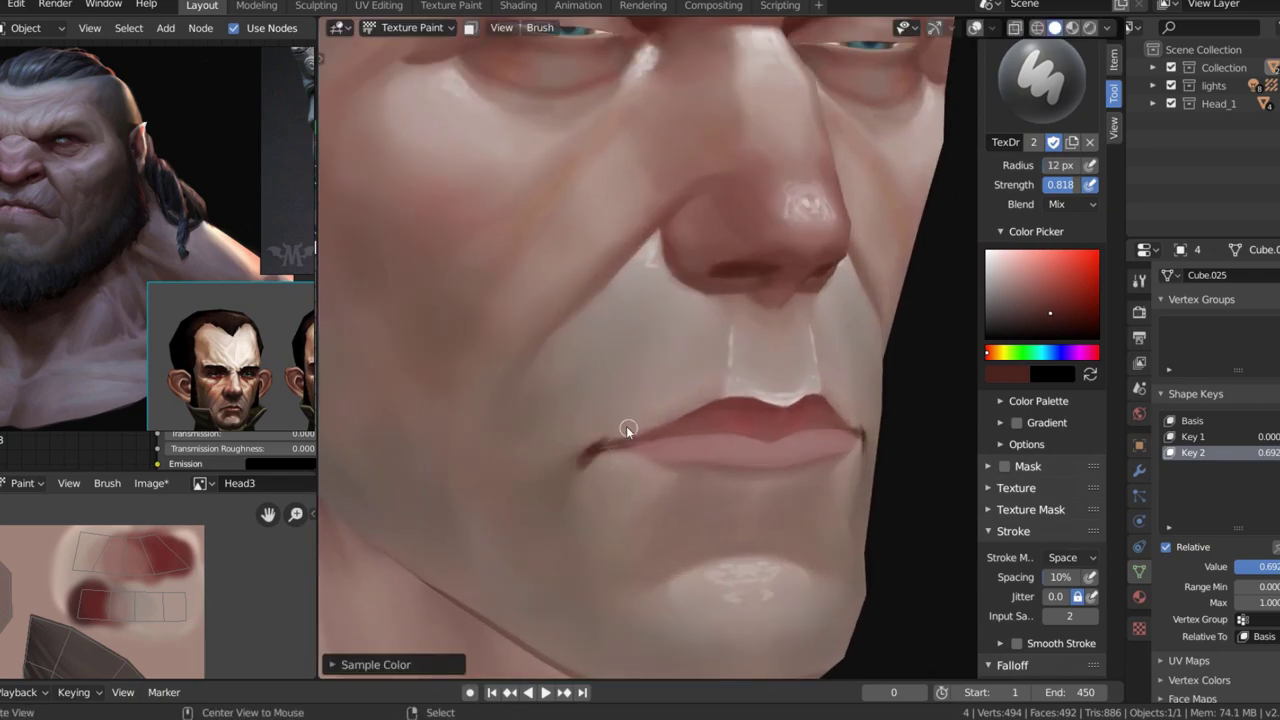
scroll(593, 450, down, 2)
key(3)
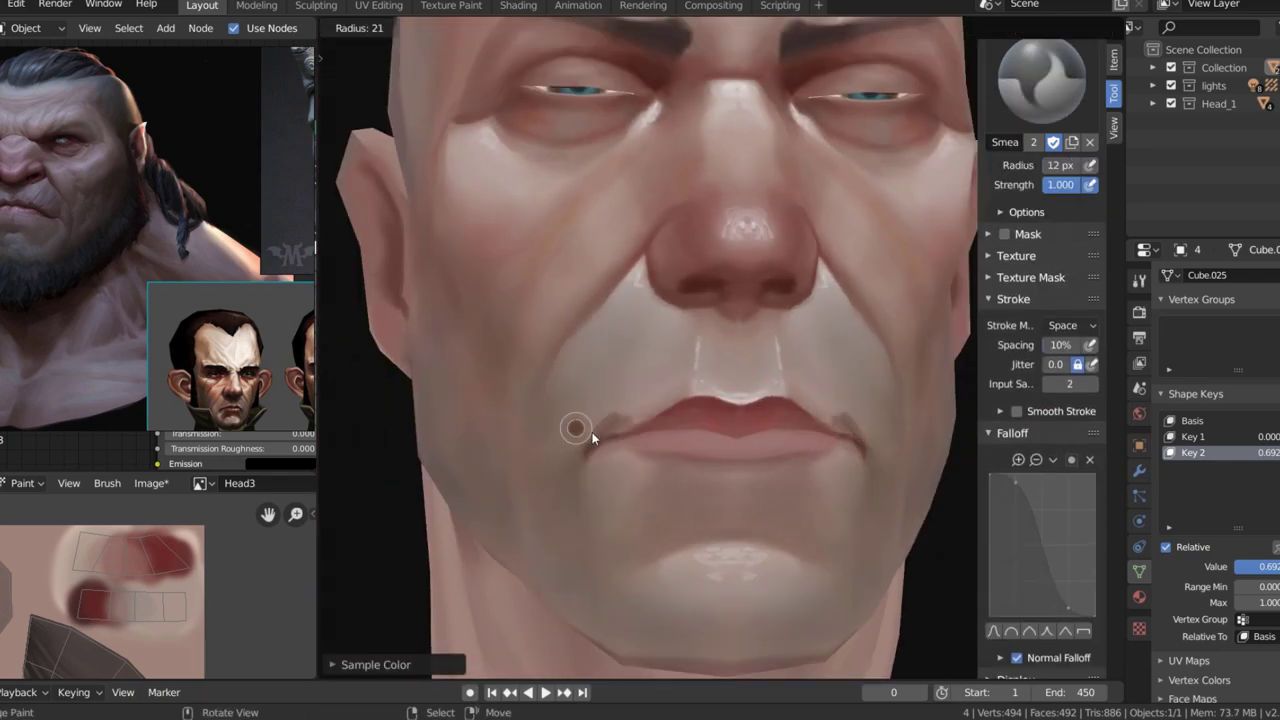
scroll(596, 437, down, 2)
scroll(596, 437, up, 2)
key(shift+space)
click(740, 312)
- Sample a lighter skin colour and save head3.png with Alt+S
key(s)
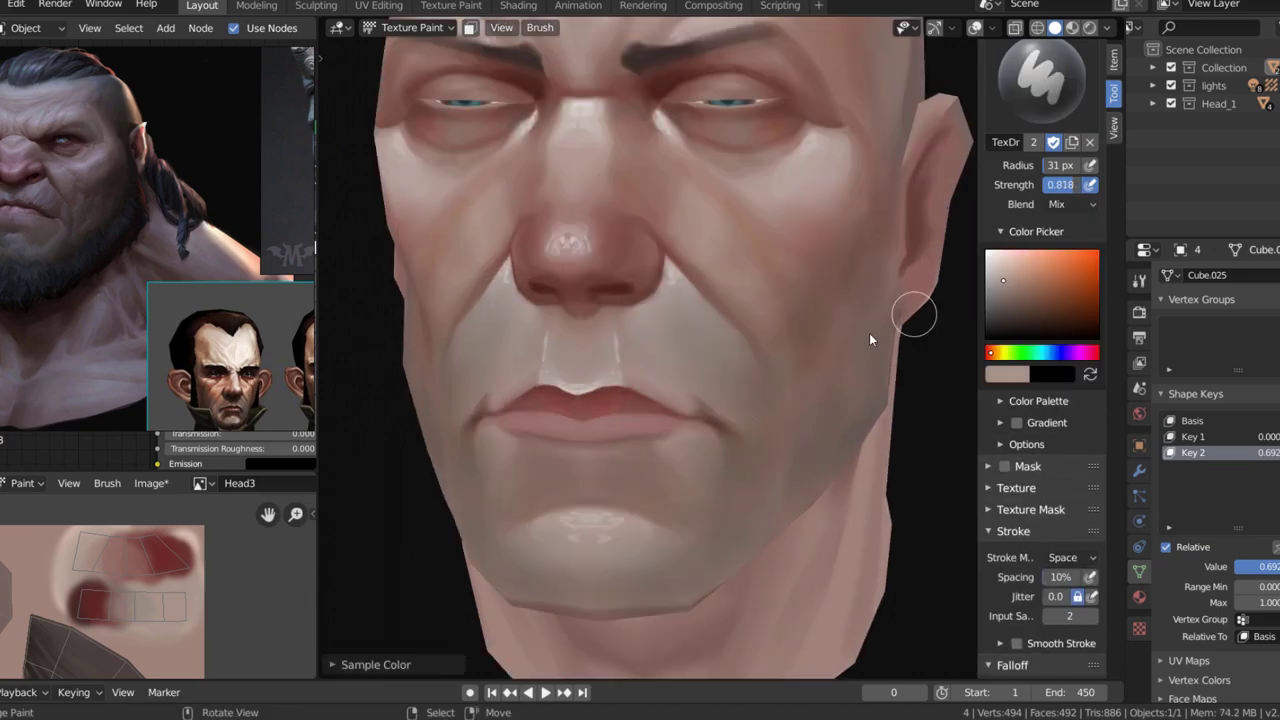
scroll(737, 403, down, 5)
key(alt+s)
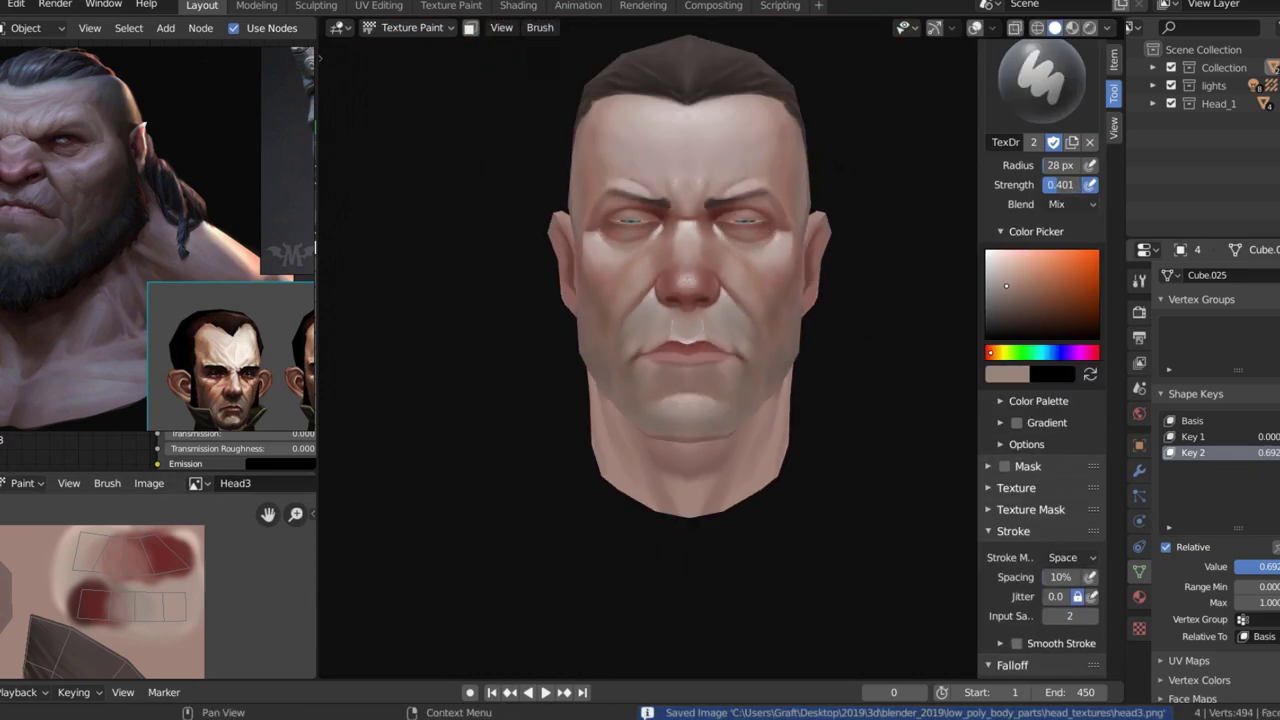
scroll(726, 264, up, 3)
- Sample the lip red and open the mouth with Key 1 to inspect inside
scroll(700, 310, up, 3)
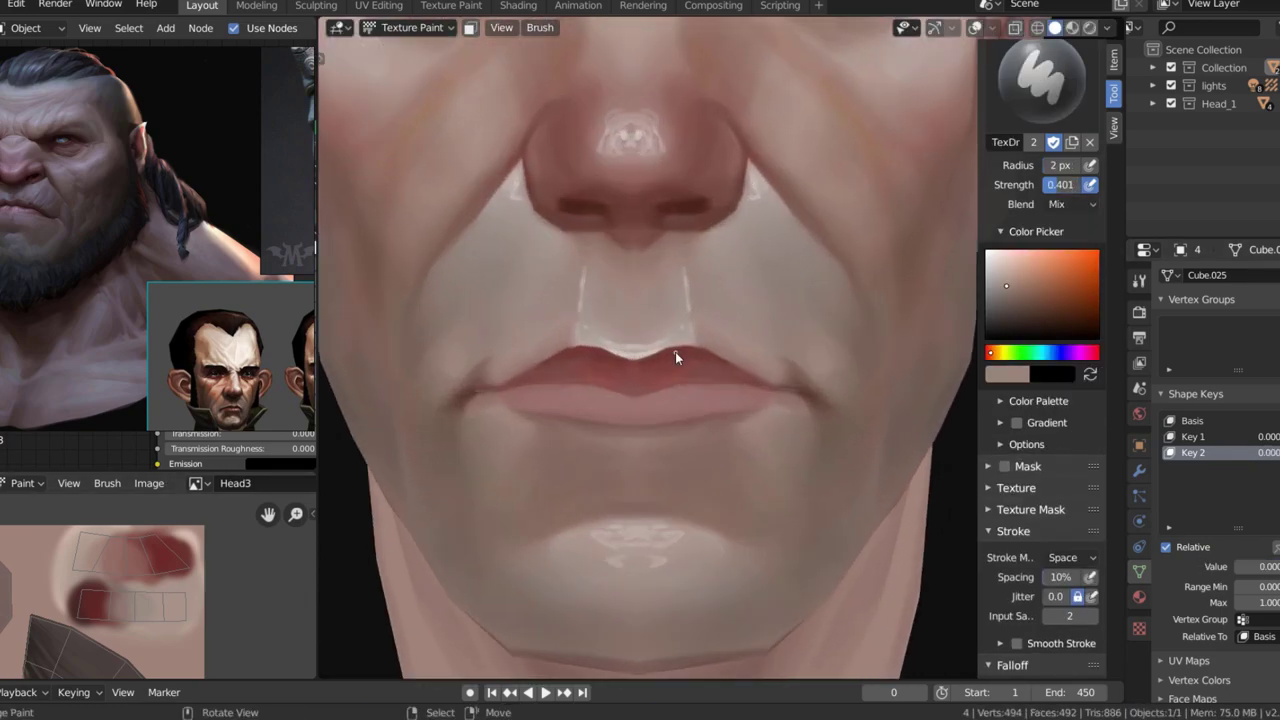
key(s)
scroll(638, 374, up, 1)
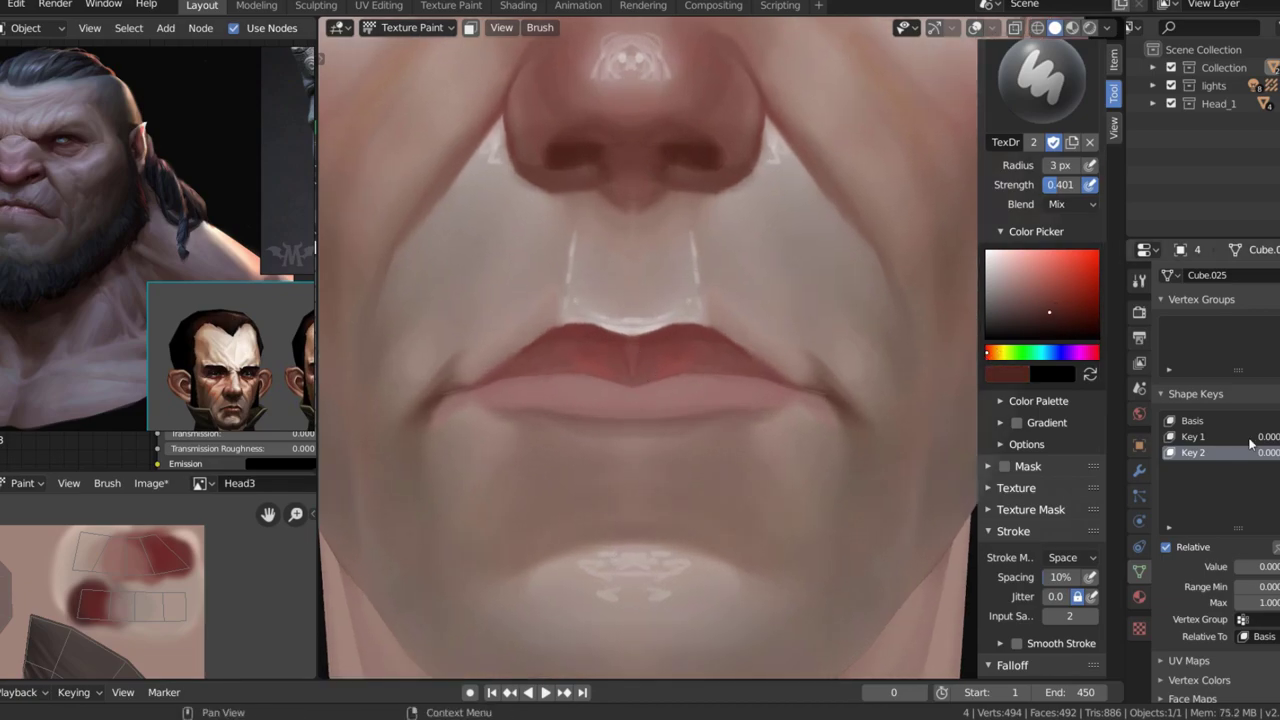
drag(1250, 444, 1270, 444)
middle_drag(664, 347, 674, 387)
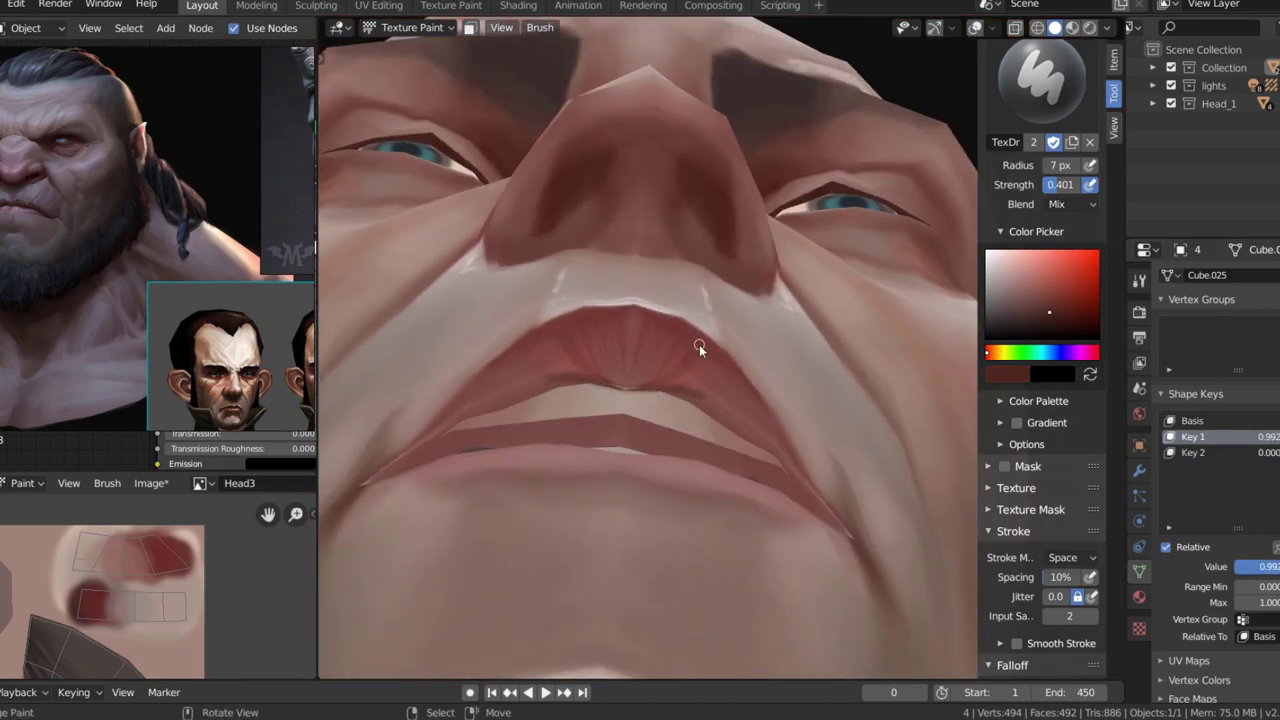
mouse_move(699, 344)
middle_down()
mouse_move(736, 391)
mouse_move(851, 449)
mouse_move(795, 467)
mouse_move(679, 370)
middle_up()
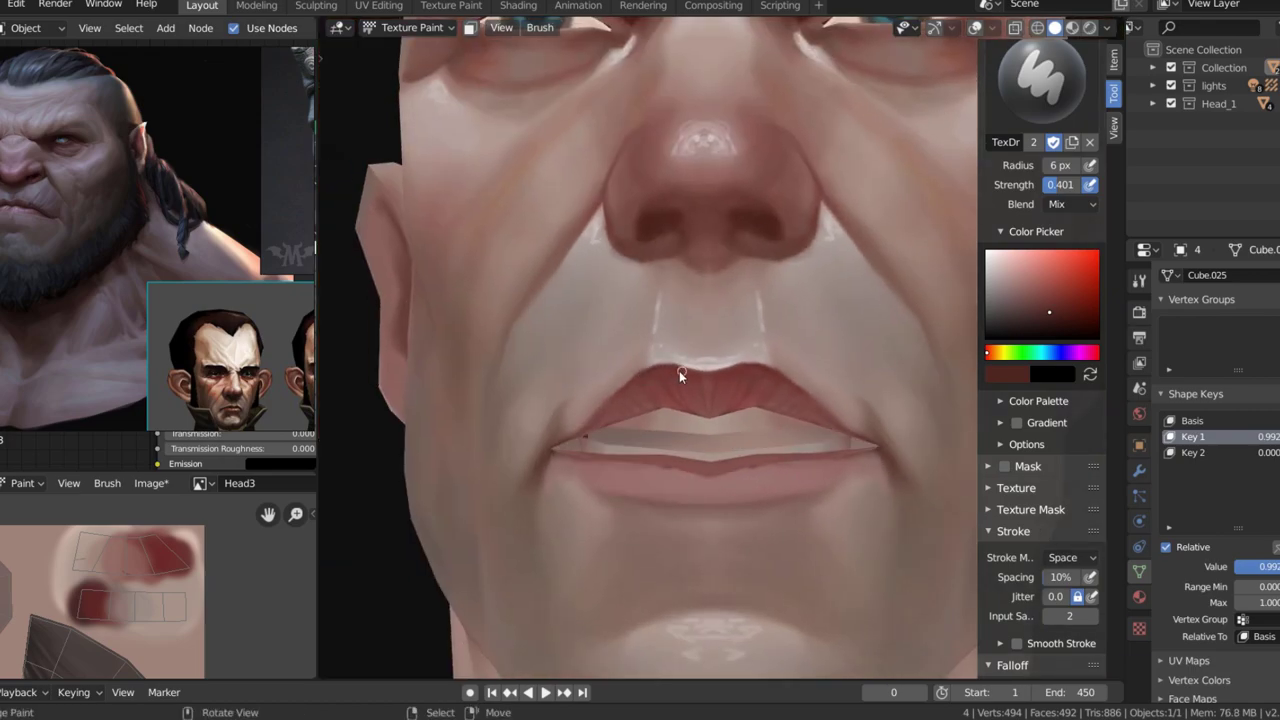
scroll(679, 370, down, 8)
- Sample skin and eye-area colours from three-quarter and frontal views
key(s)
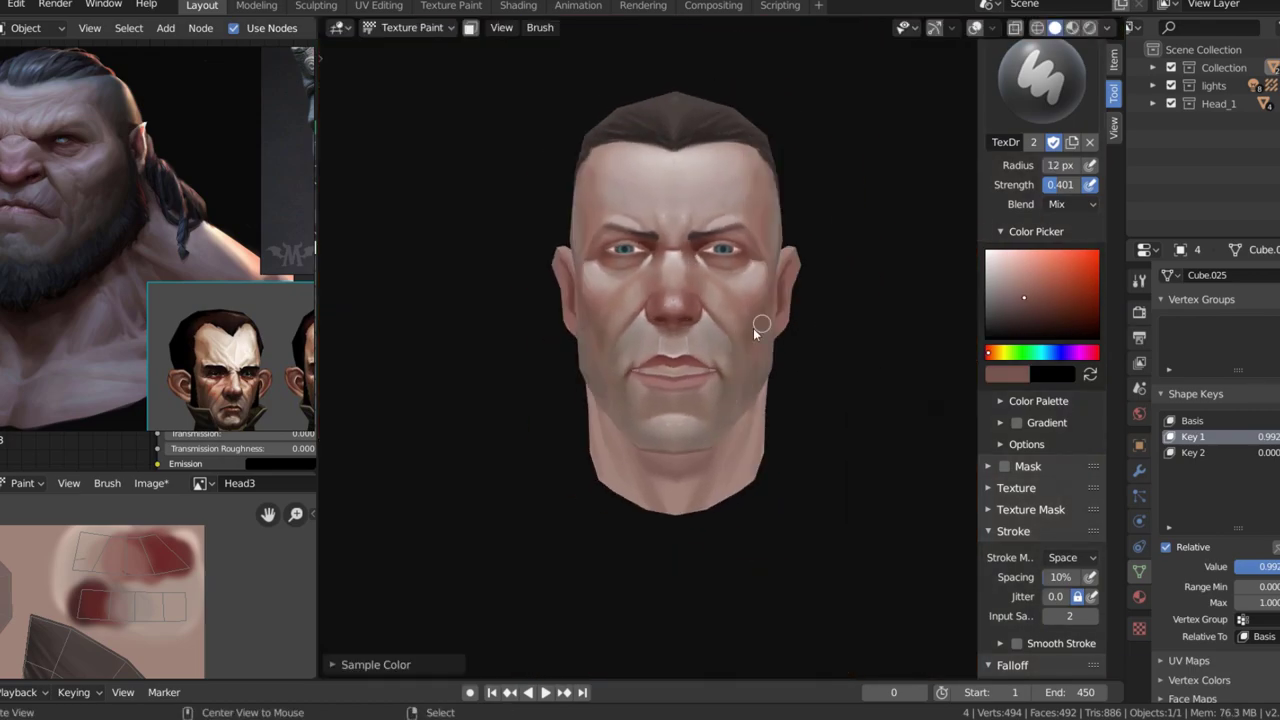
mouse_move(753, 328)
middle_down()
mouse_move(774, 200)
mouse_move(880, 280)
middle_up()
scroll(880, 300, up, 5)
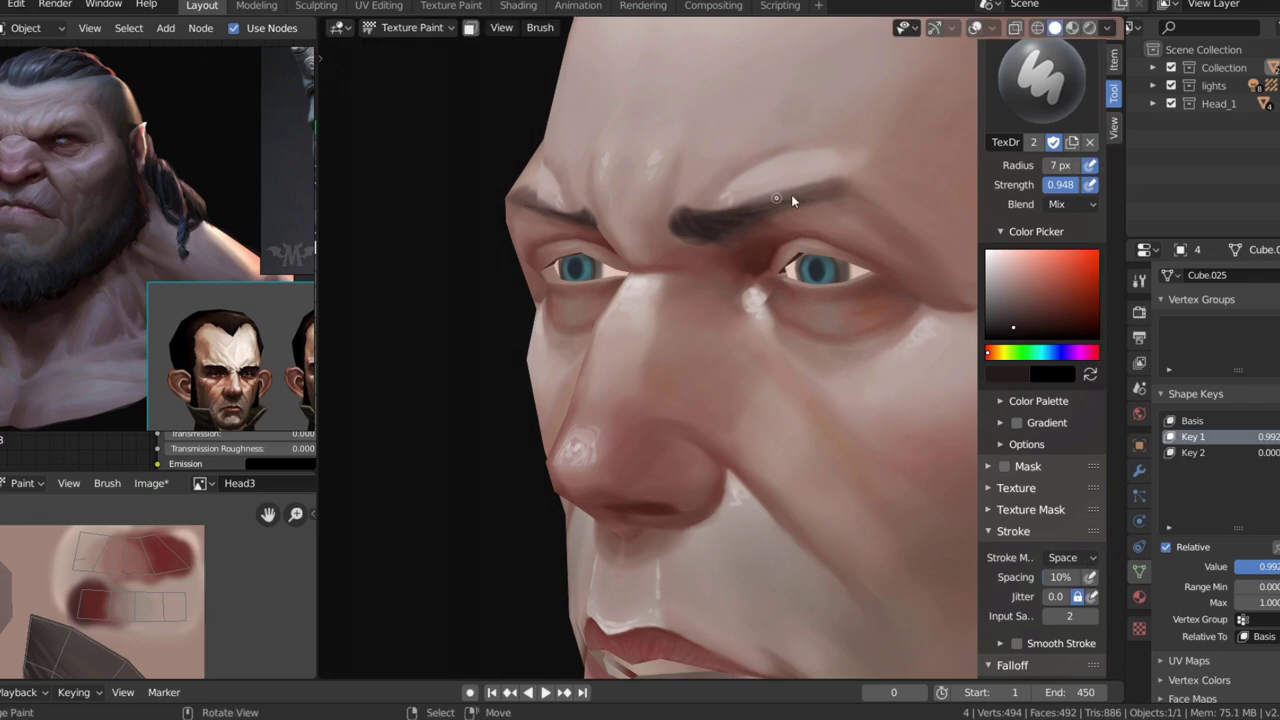
middle_drag(791, 200, 662, 221)
key(s)
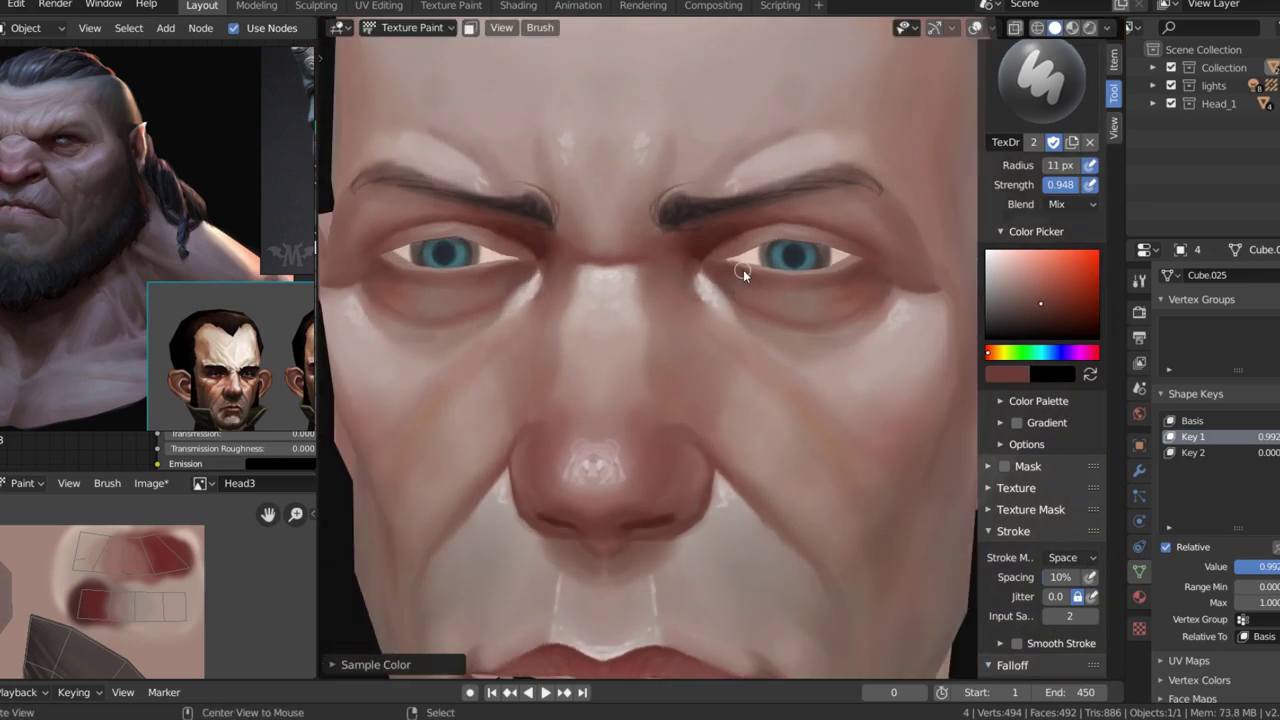
scroll(743, 269, up, 2)
- Pick a darker colour for the brows and sample pale face tones
click(1030, 318)
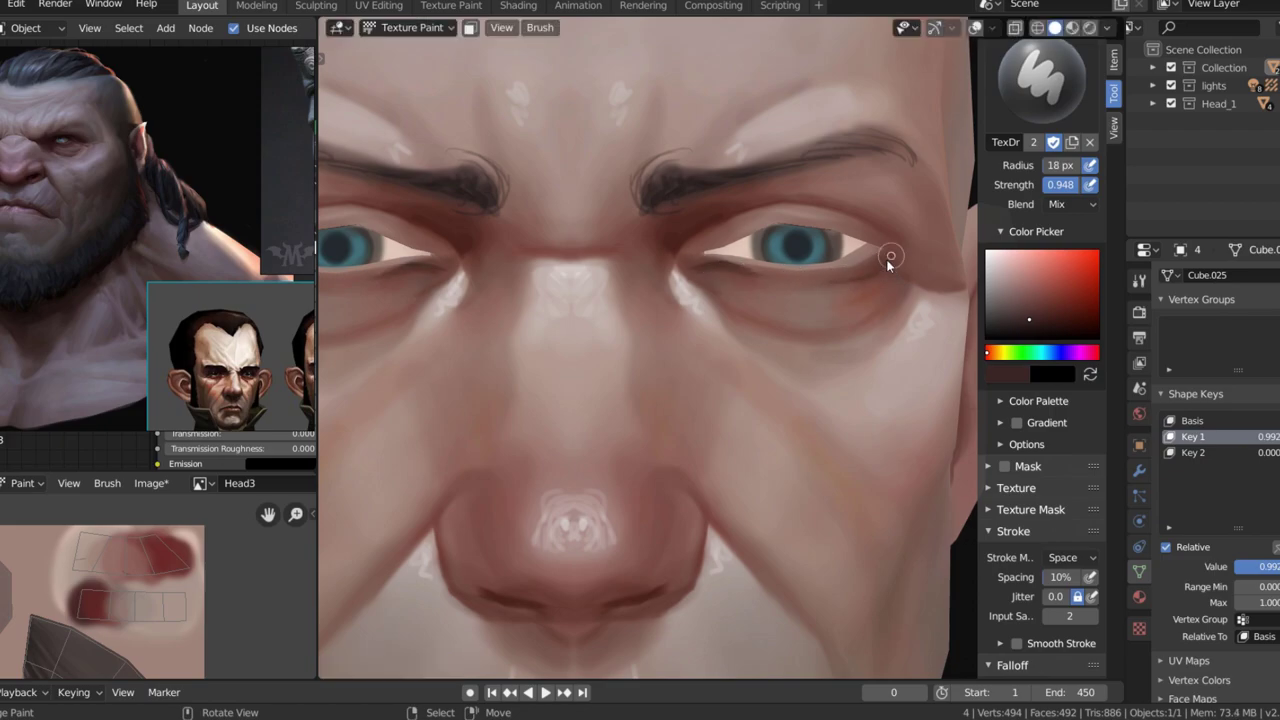
scroll(905, 258, down, 4)
key(s)
mouse_move(667, 240)
middle_down()
mouse_move(628, 240)
mouse_move(734, 330)
middle_up()
key(s)
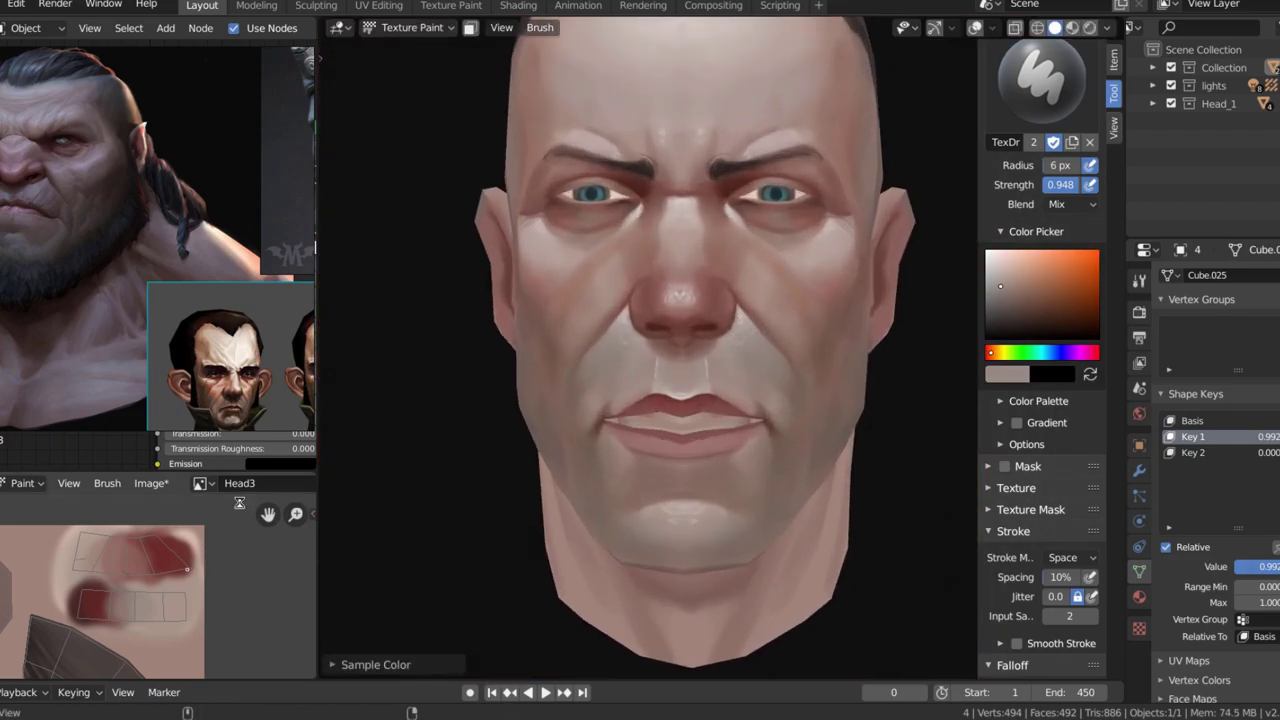
- Blend the iris with the Smear brush, then return to the draw brush
scroll(150, 580, up, 3)
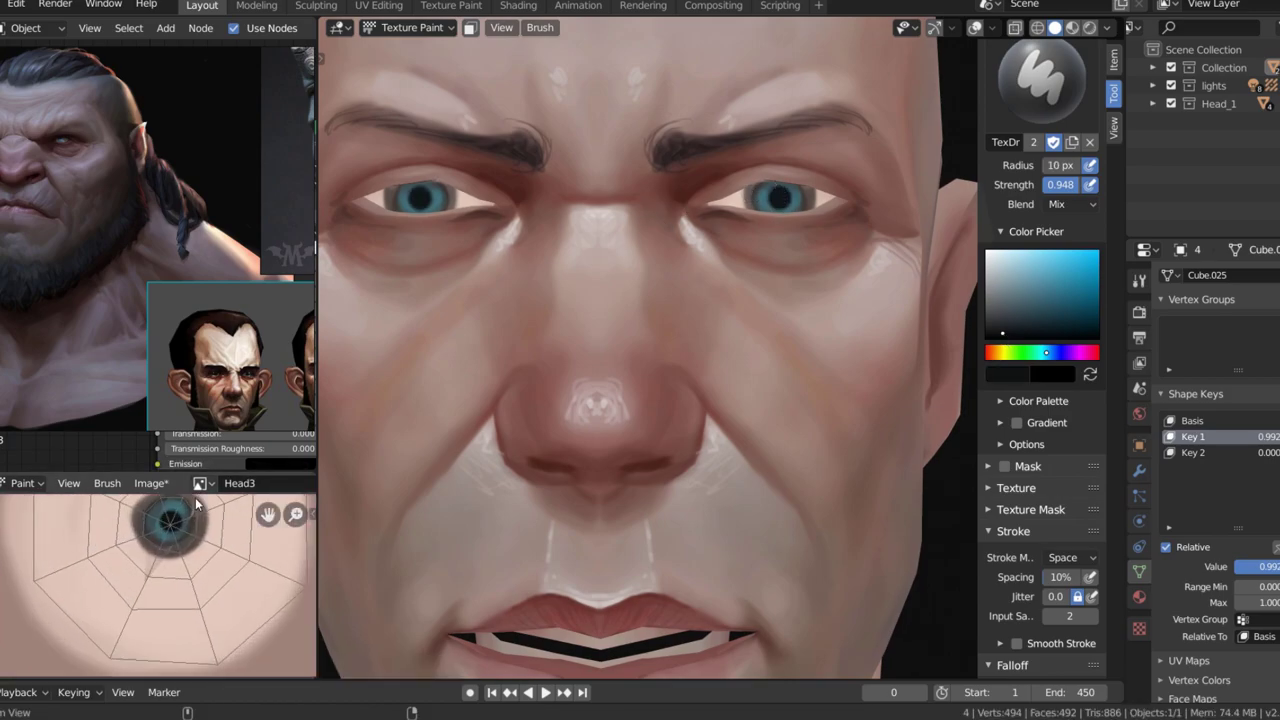
scroll(150, 580, up, 2)
key(shift+space)
click(122, 600)
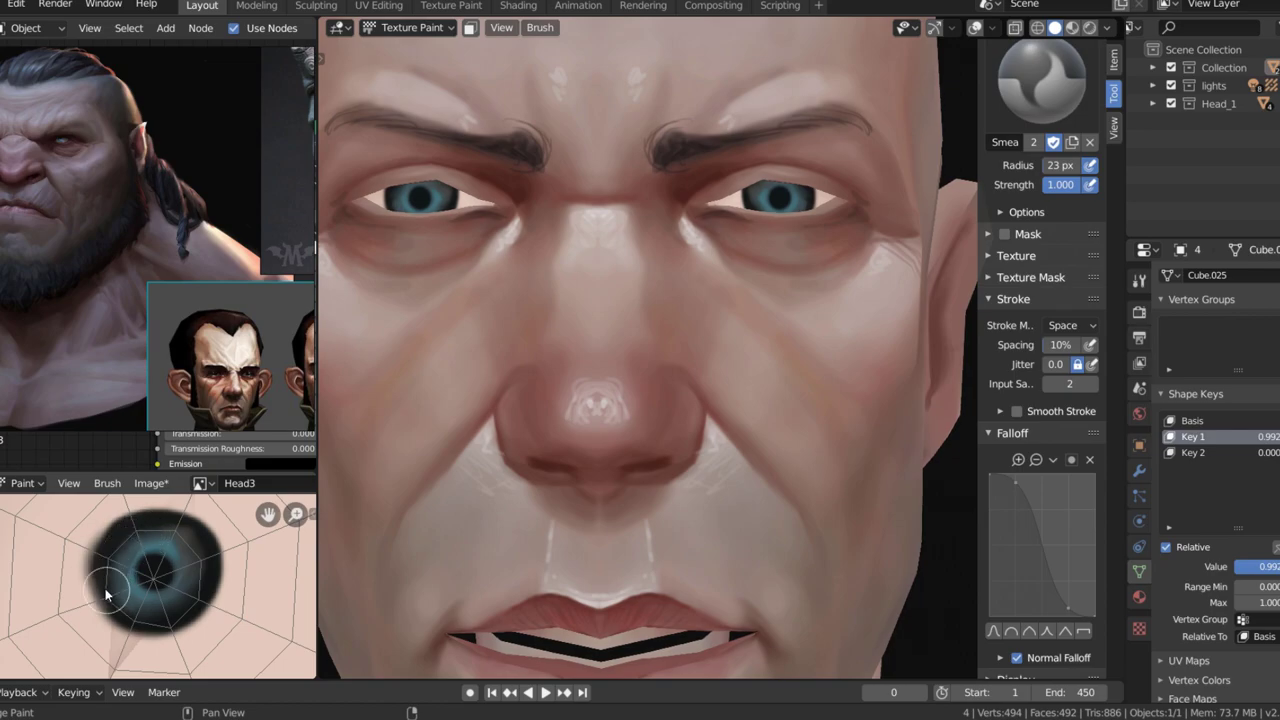
key(shift+space)
click(107, 580)
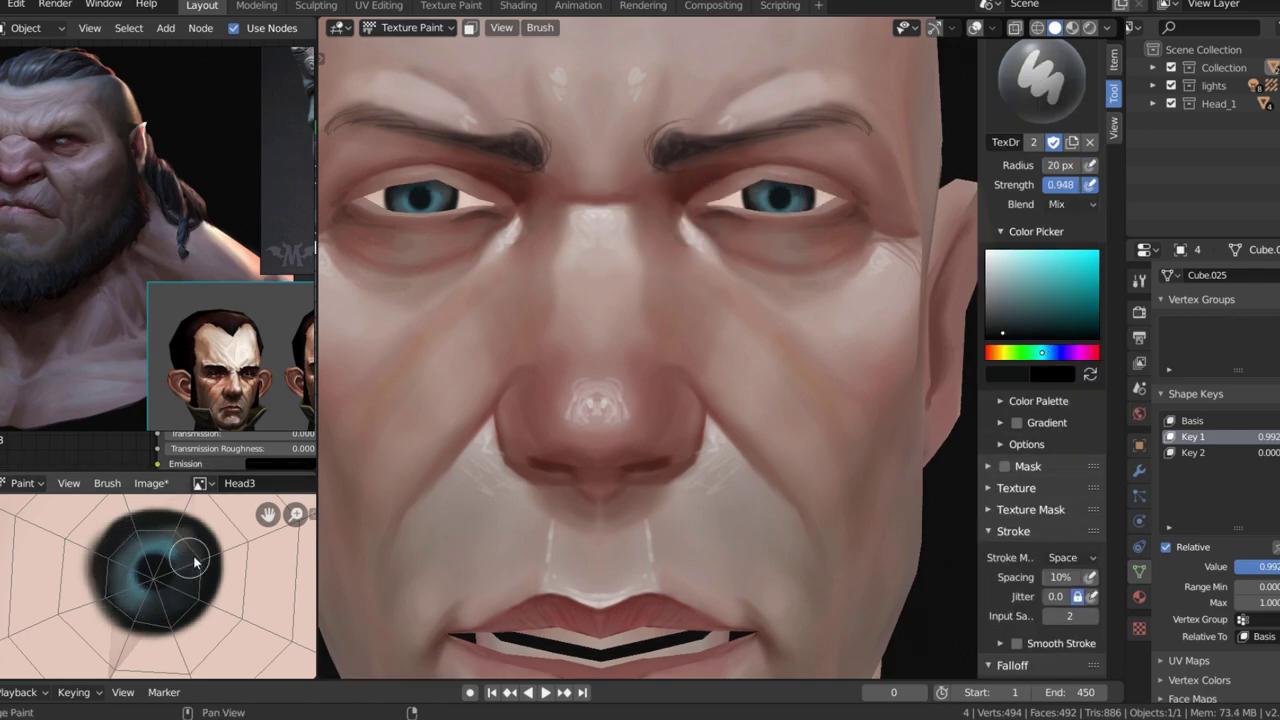
- Shrink the brush radius to 2 px for fine iris detail
key(f)
click(175, 558)
scroll(161, 553, up, 2)
scroll(720, 301, down, 6)
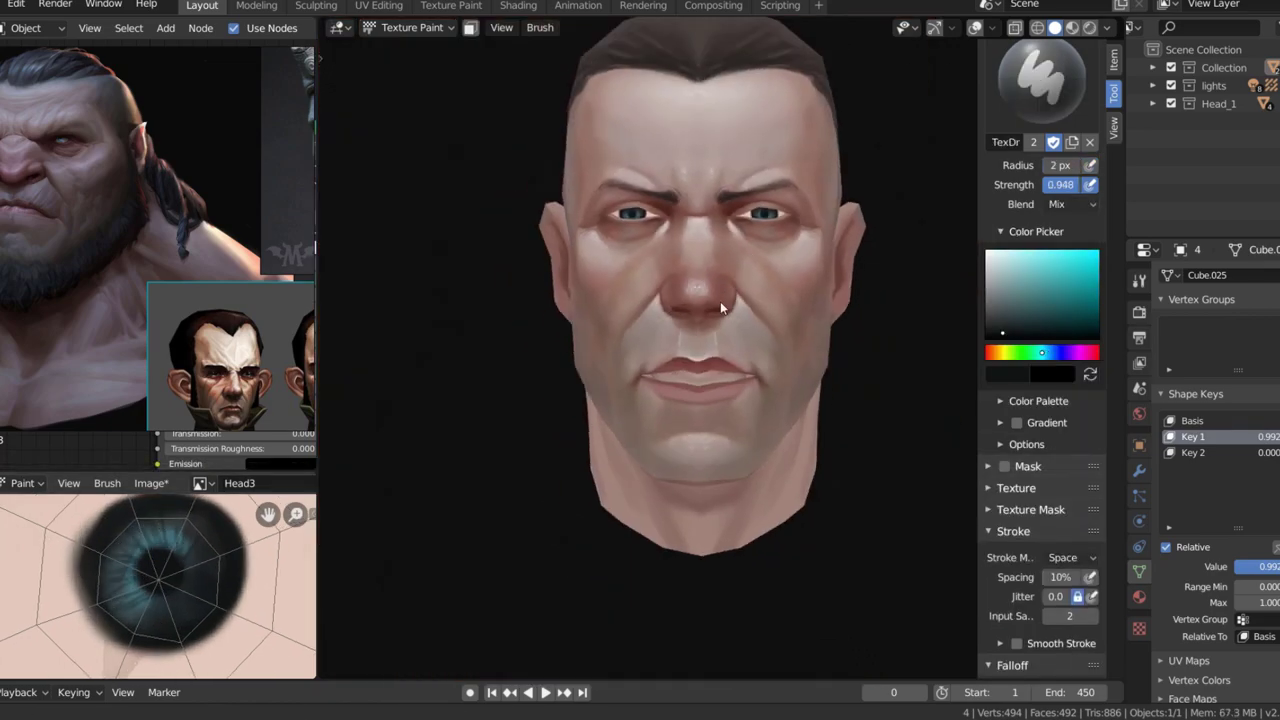
scroll(720, 301, down, 2)
scroll(718, 291, up, 2)
scroll(739, 276, up, 5)
- Sample reddish and darker skin tones from the face, then save head3.png
key(s)
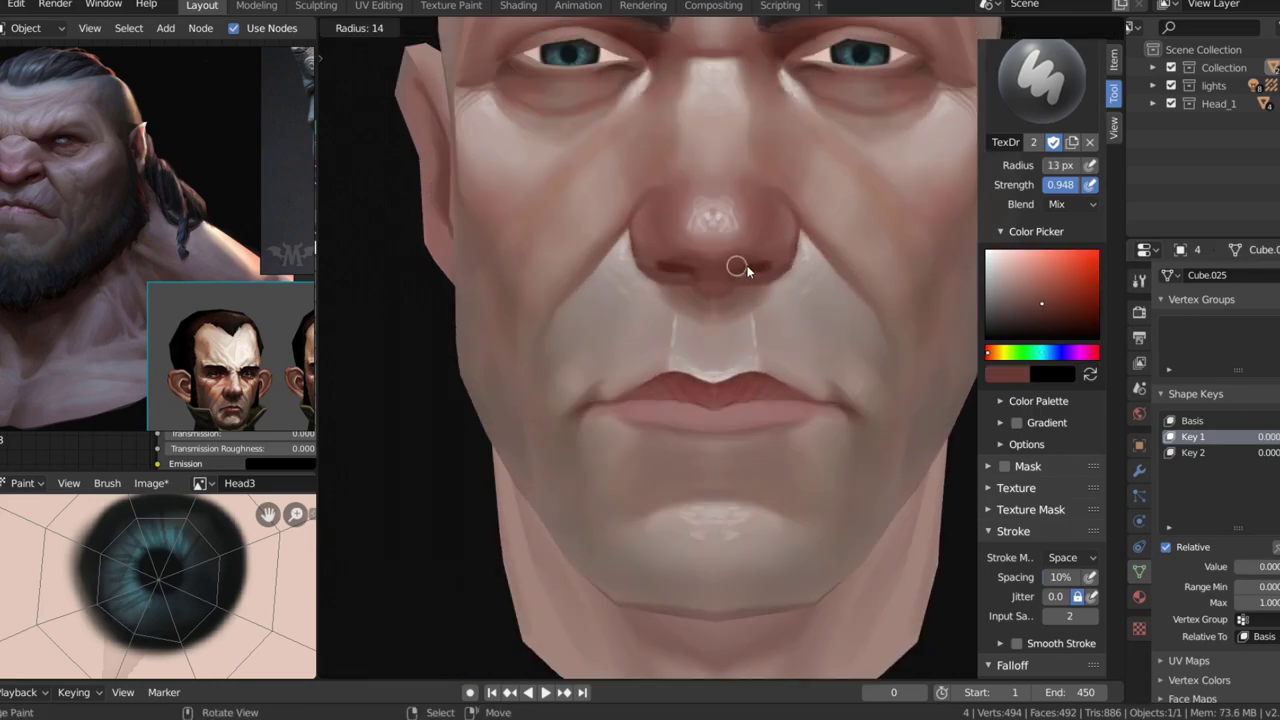
mouse_move(739, 276)
middle_down()
mouse_move(752, 251)
mouse_move(772, 285)
mouse_move(685, 213)
mouse_move(717, 326)
middle_up()
key(s)
key(alt+s)
- Sample the near-black brow and dark hair colours and touch up the side hairline
scroll(685, 213, up, 3)
key(s)
scroll(844, 207, down, 4)
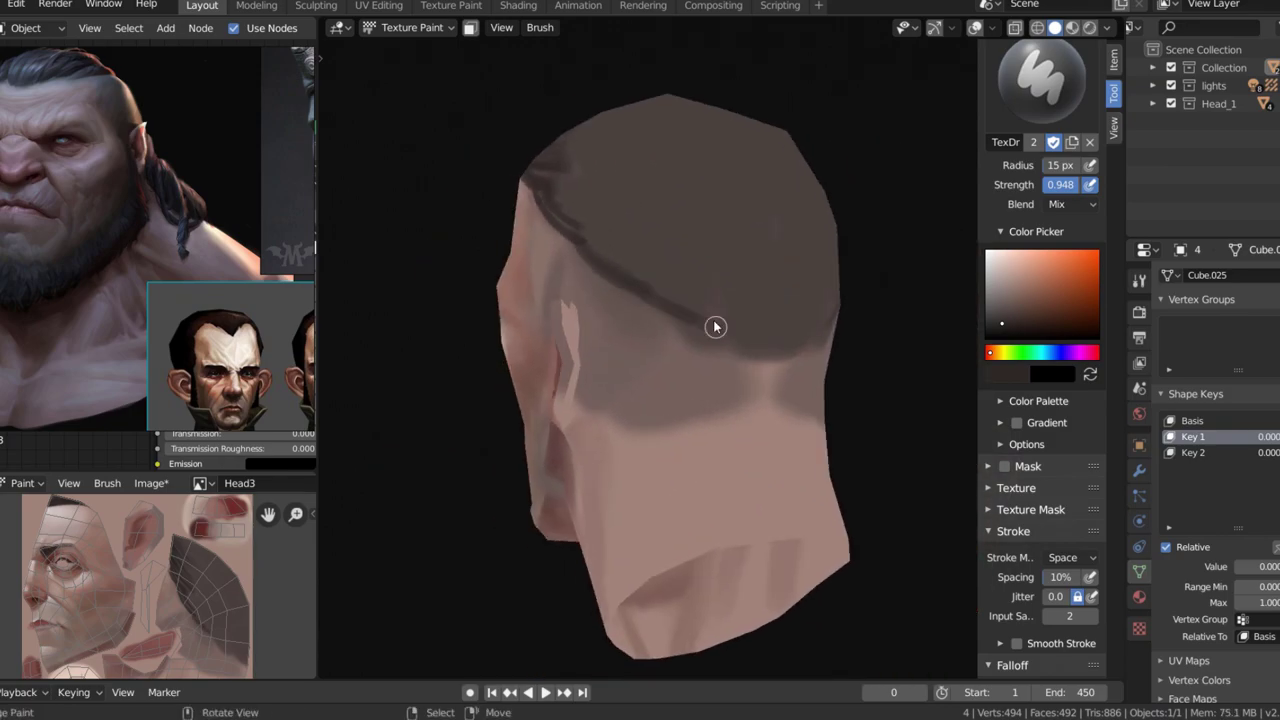
key(s)
middle_drag(737, 371, 682, 326)
scroll(682, 326, up, 2)
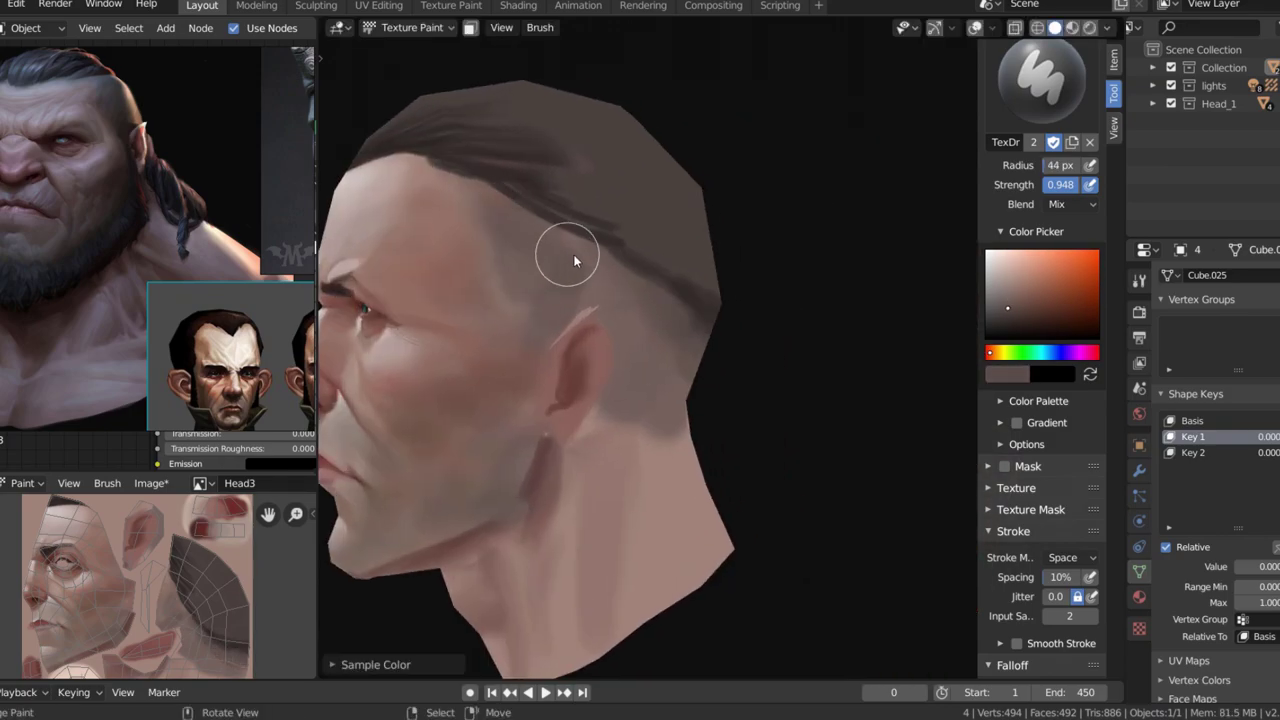
middle_drag(655, 265, 629, 251)
mouse_move(590, 277)
middle_down()
mouse_move(594, 323)
mouse_move(560, 329)
mouse_move(649, 334)
mouse_move(603, 351)
mouse_move(620, 363)
mouse_move(682, 245)
middle_up()
key(s)
key(s)
- Sample a dark red from around the eye while inspecting the UV layout
scroll(700, 235, up, 2)
key(s)
scroll(703, 194, up, 8)
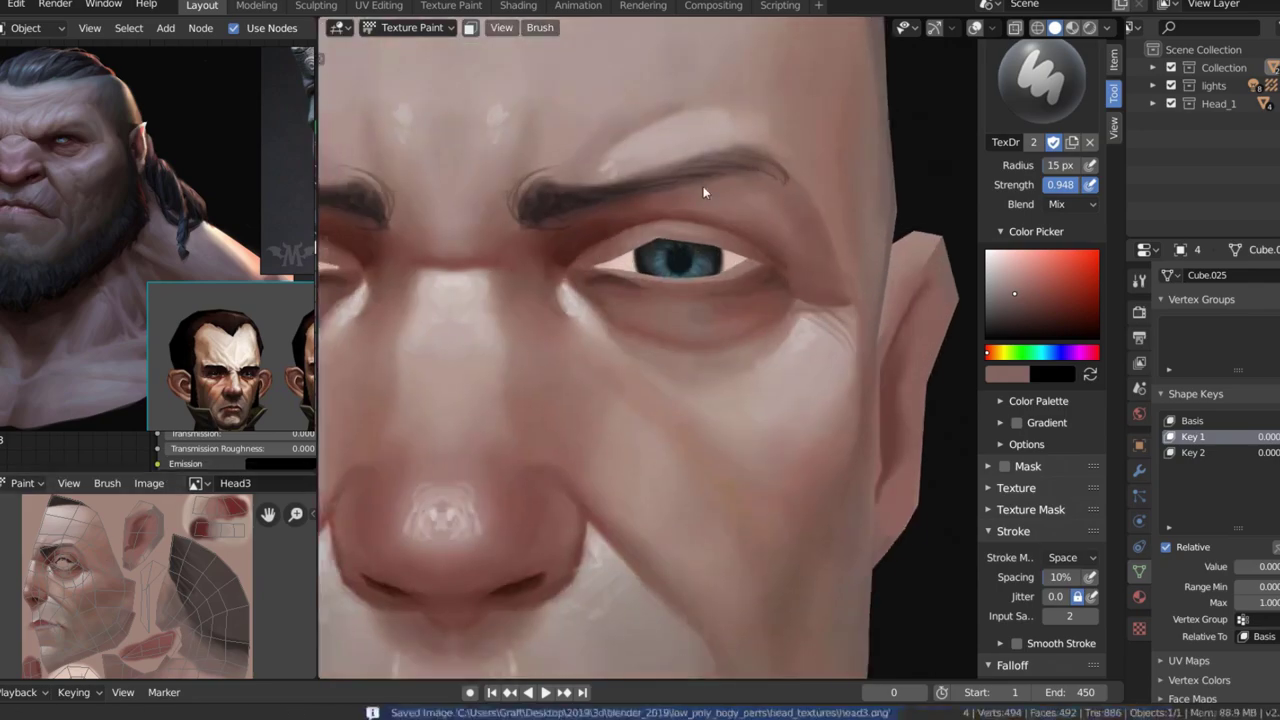
scroll(165, 568, up, 6)
key(s)
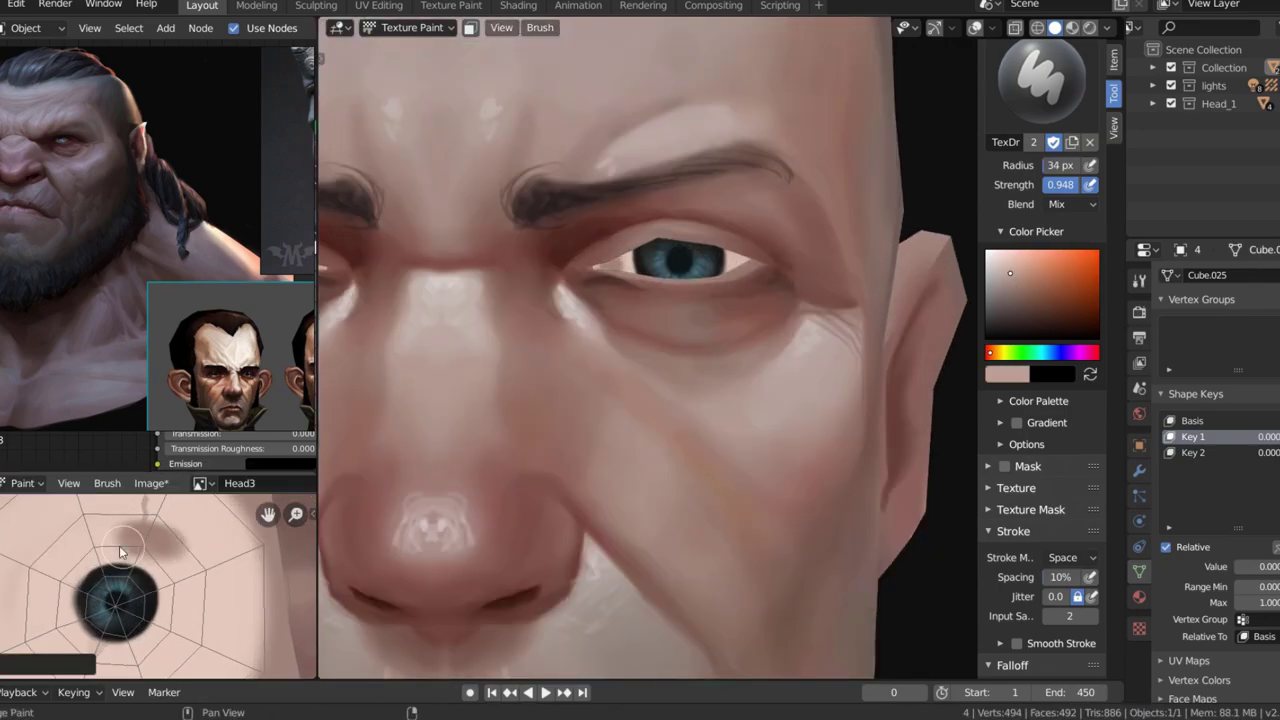
middle_drag(199, 569, 82, 573)
scroll(170, 560, down, 3)
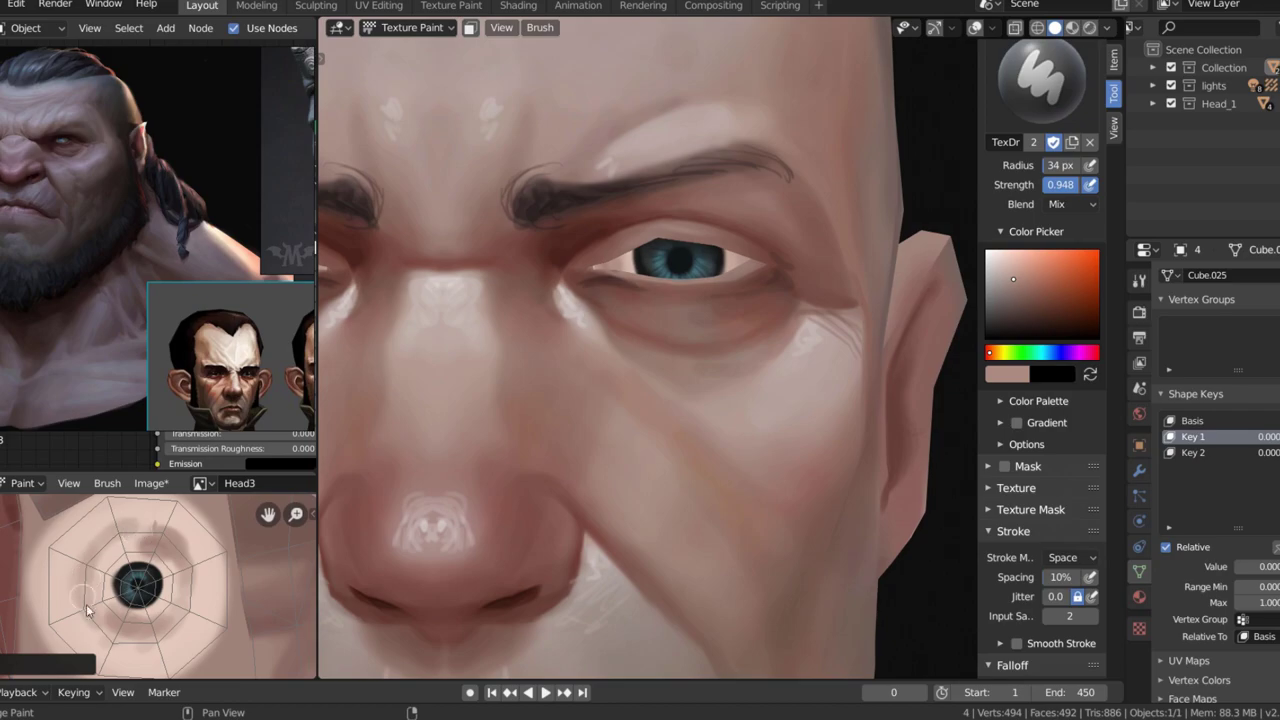
scroll(698, 258, down, 8)
scroll(660, 292, up, 3)
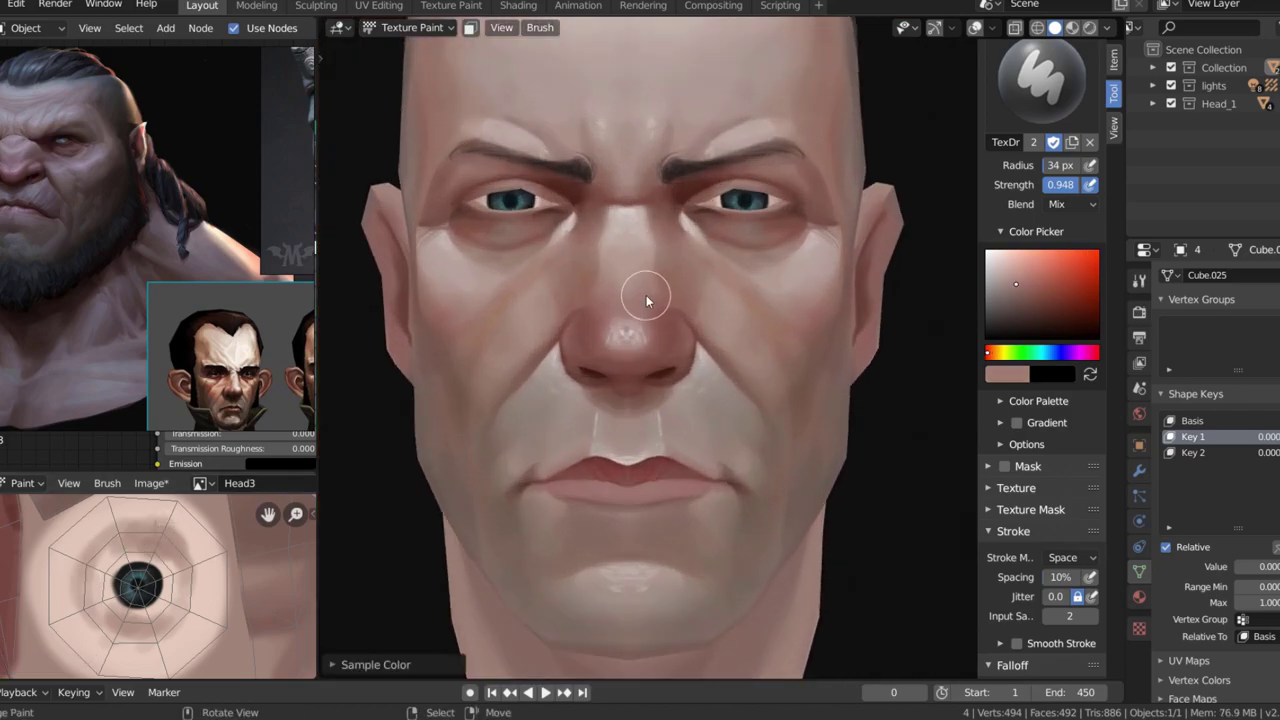
- Sample a face skin colour and set a soft brush strength with a 28 px radius
key(s)
scroll(653, 294, up, 3)
mouse_move(635, 295)
middle_down()
mouse_move(554, 323)
mouse_move(594, 285)
middle_up()
key(shift+f)
key(f)
click(540, 337)
- Paint soft eye-bag shading under the right eye with sampled skin tones
key(s)
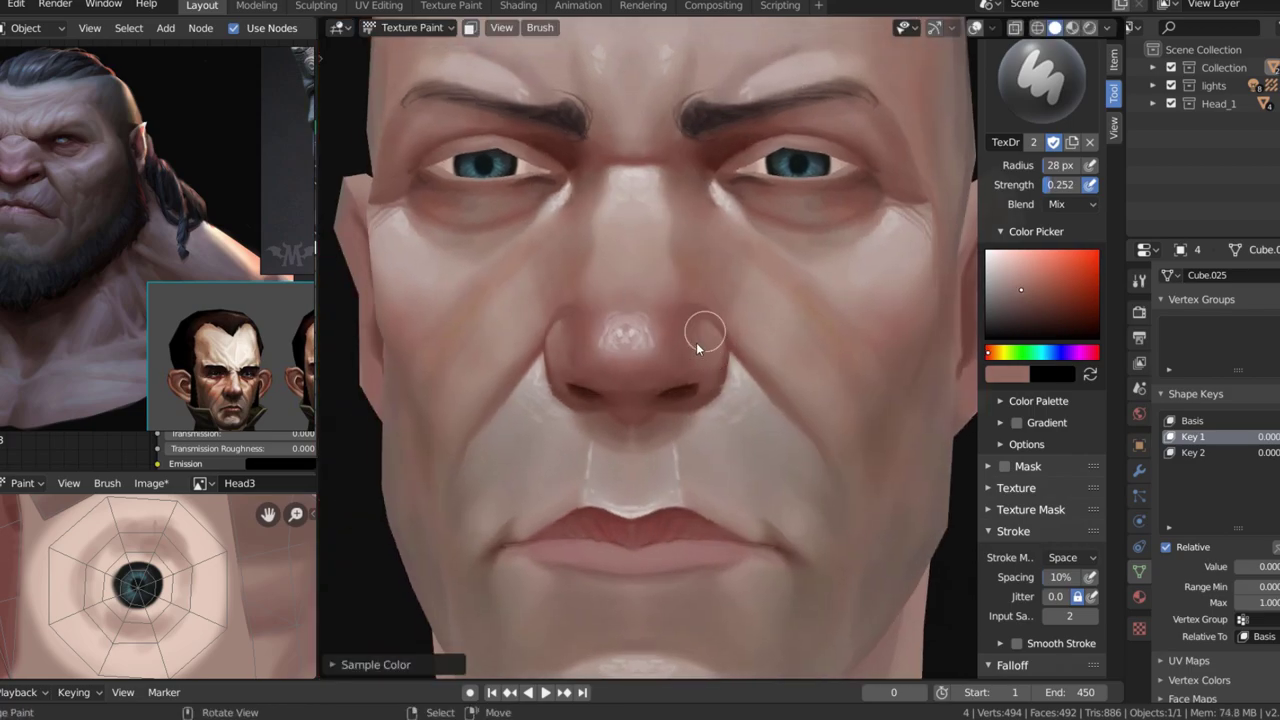
middle_drag(696, 342, 690, 314)
scroll(690, 314, down, 3)
key(alt+s)
scroll(737, 177, up, 6)
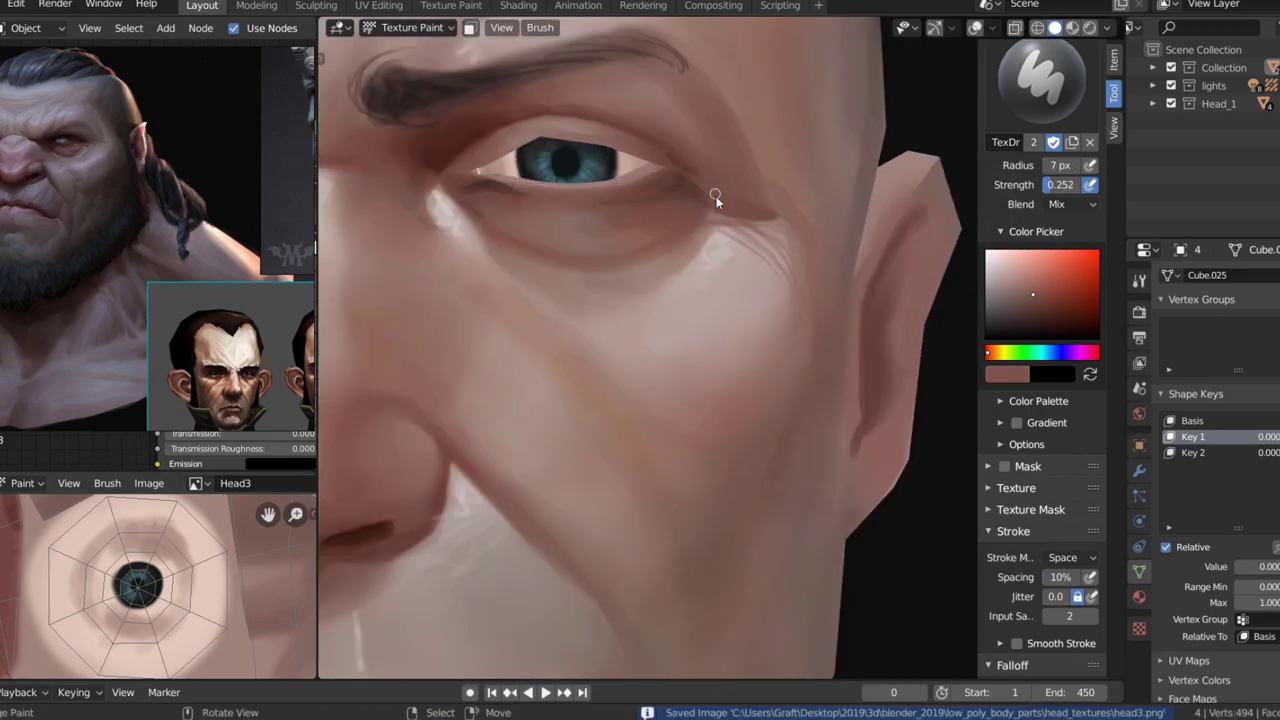
key(s)
drag(725, 221, 706, 204)
- Enlarge the brush, raise its strength slightly, and sample a skin colour beside the nose
key(f)
scroll(526, 198, down, 2)
key(f)
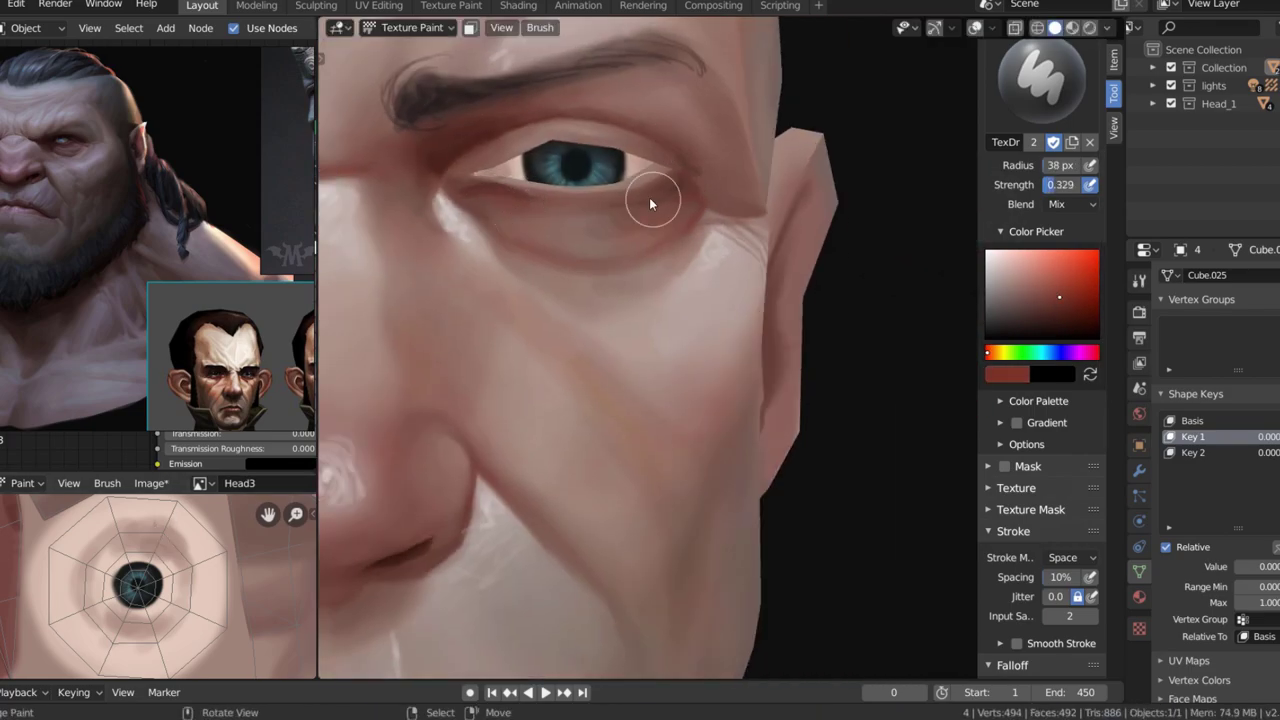
scroll(630, 133, down, 3)
alt+middle_click(629, 190)
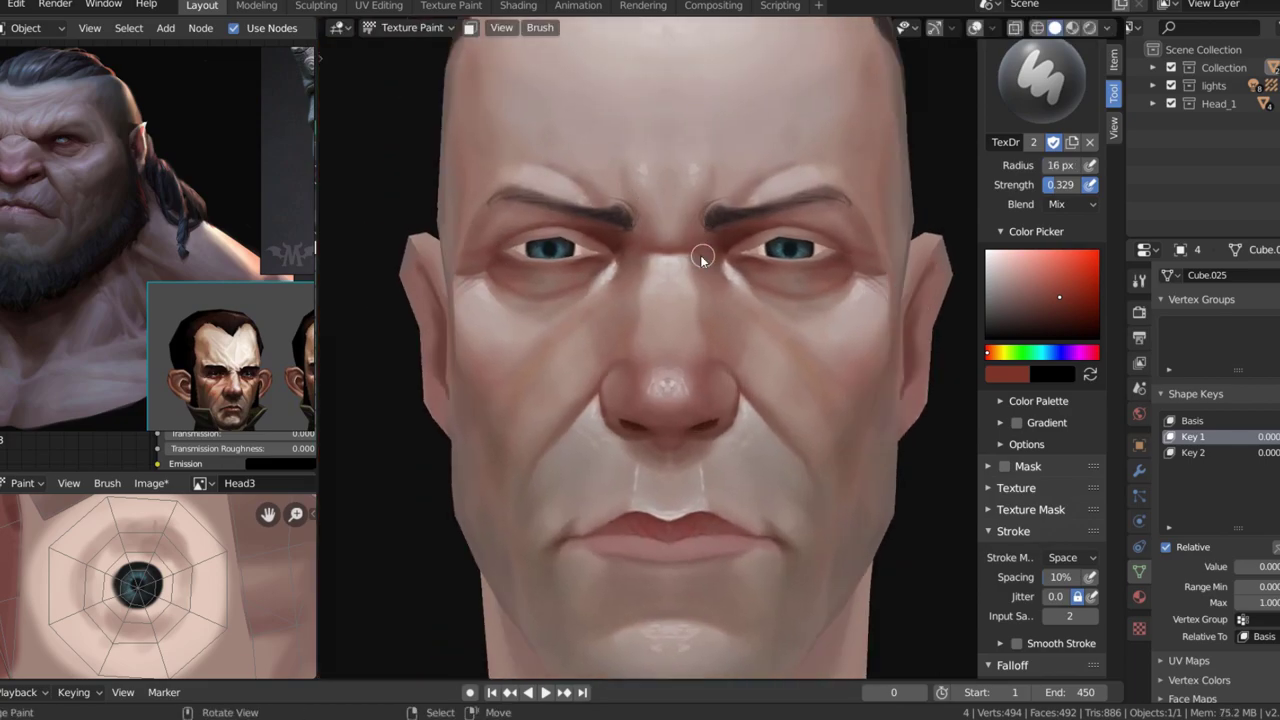
scroll(718, 290, down, 2)
scroll(800, 363, up, 4)
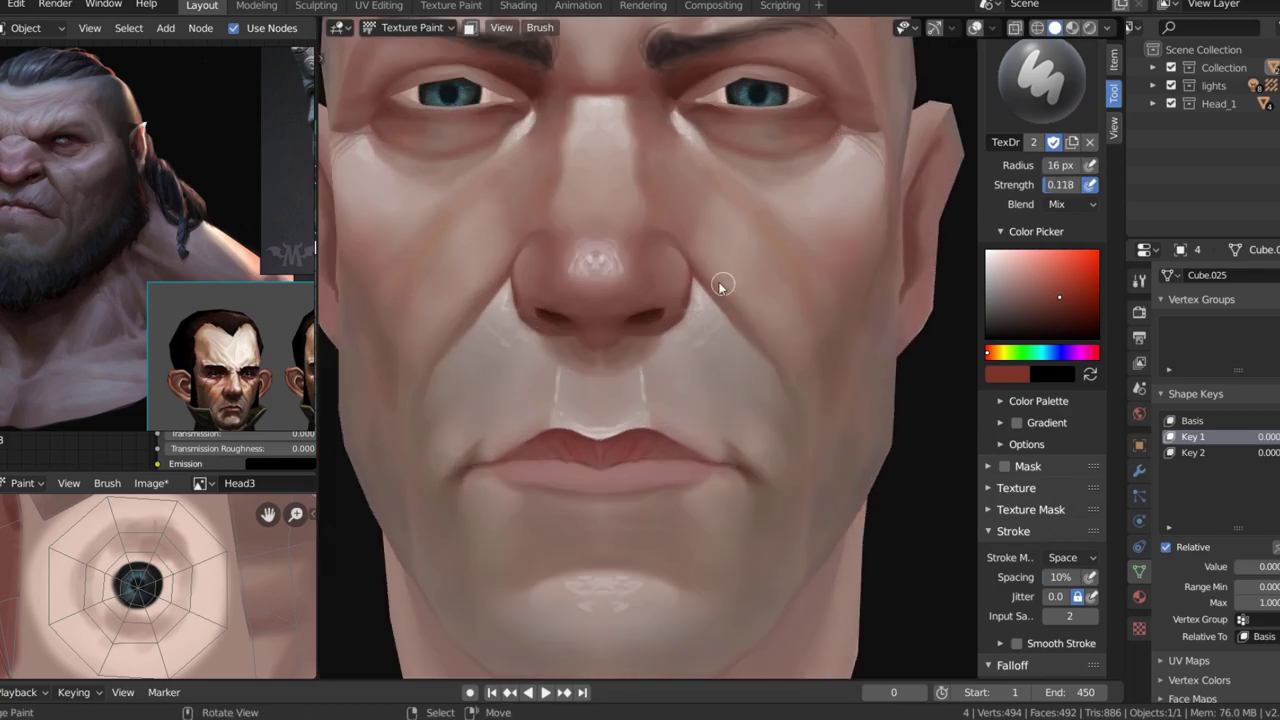
key(s)
- Save head3.png and preview the painted head in Material Preview shading
mouse_move(672, 320)
middle_down()
mouse_move(652, 292)
mouse_move(697, 223)
mouse_move(777, 163)
mouse_move(604, 327)
mouse_move(810, 195)
mouse_move(808, 173)
mouse_move(643, 223)
mouse_move(667, 222)
middle_up()
scroll(808, 140, up, 4)
scroll(667, 222, up, 3)
scroll(667, 222, down, 3)
click(1107, 27)
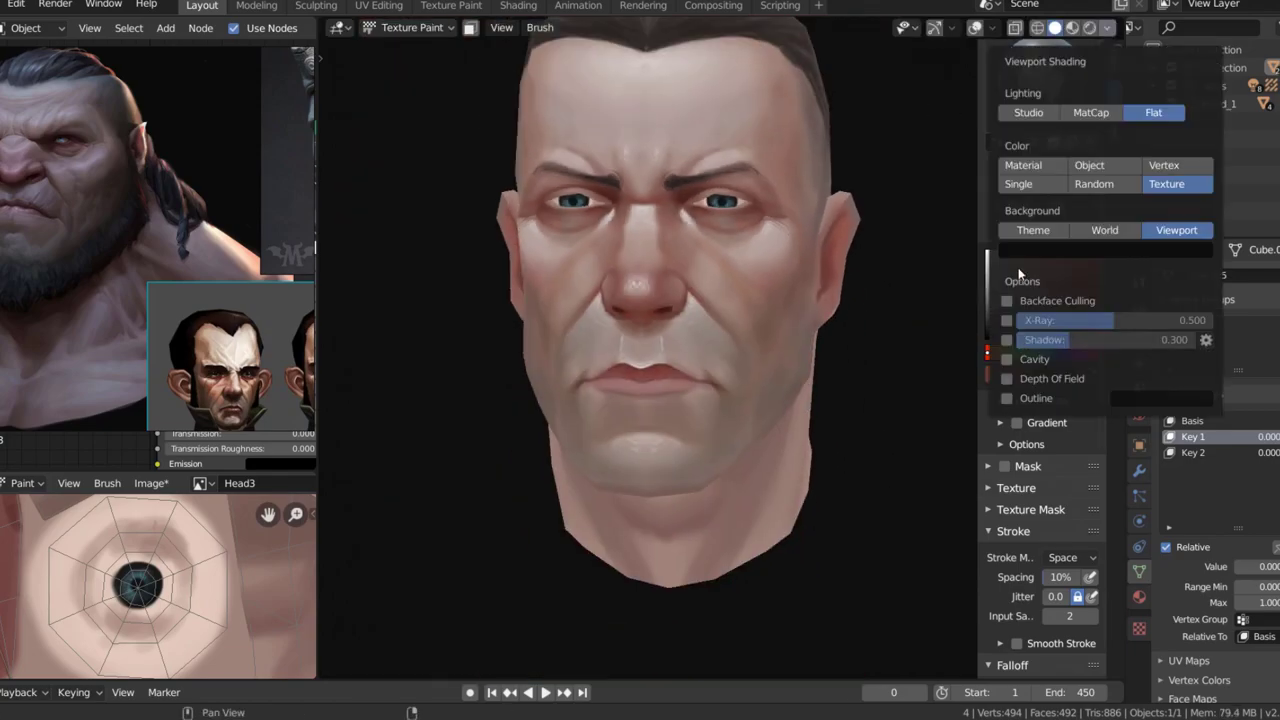
scroll(756, 276, down, 3)
click(1107, 27)
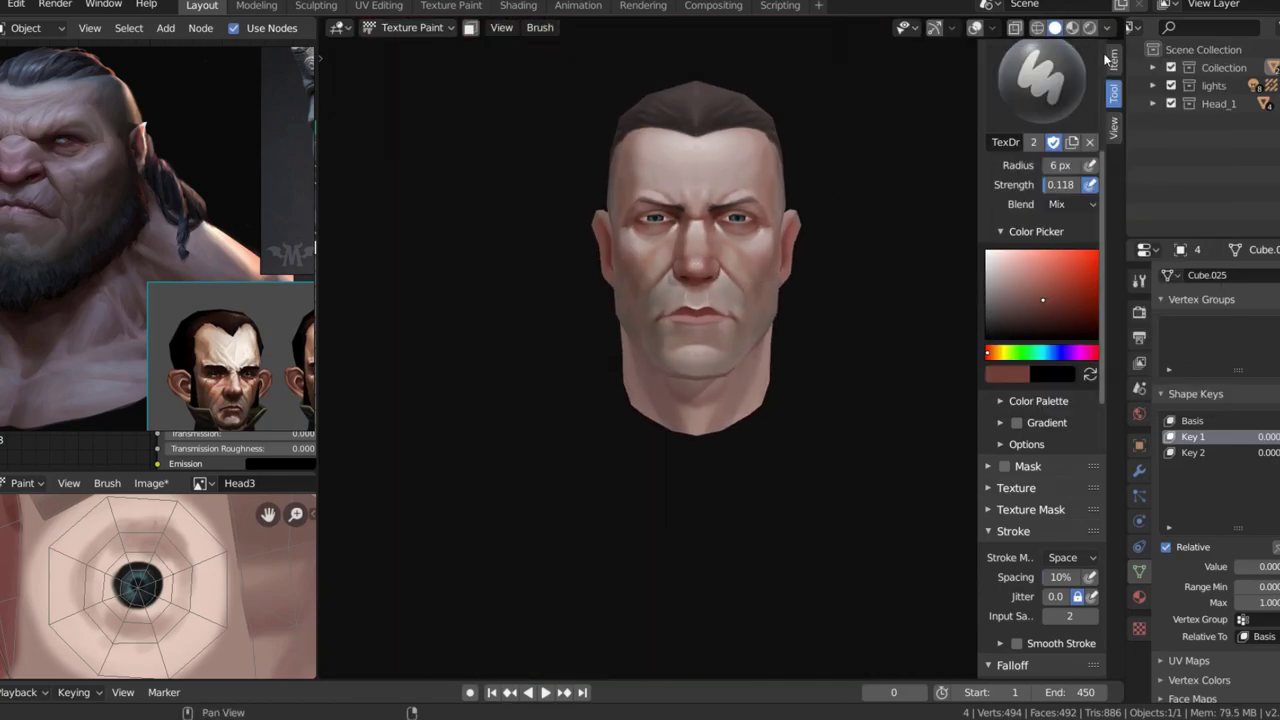
key(alt+s)
key(z)
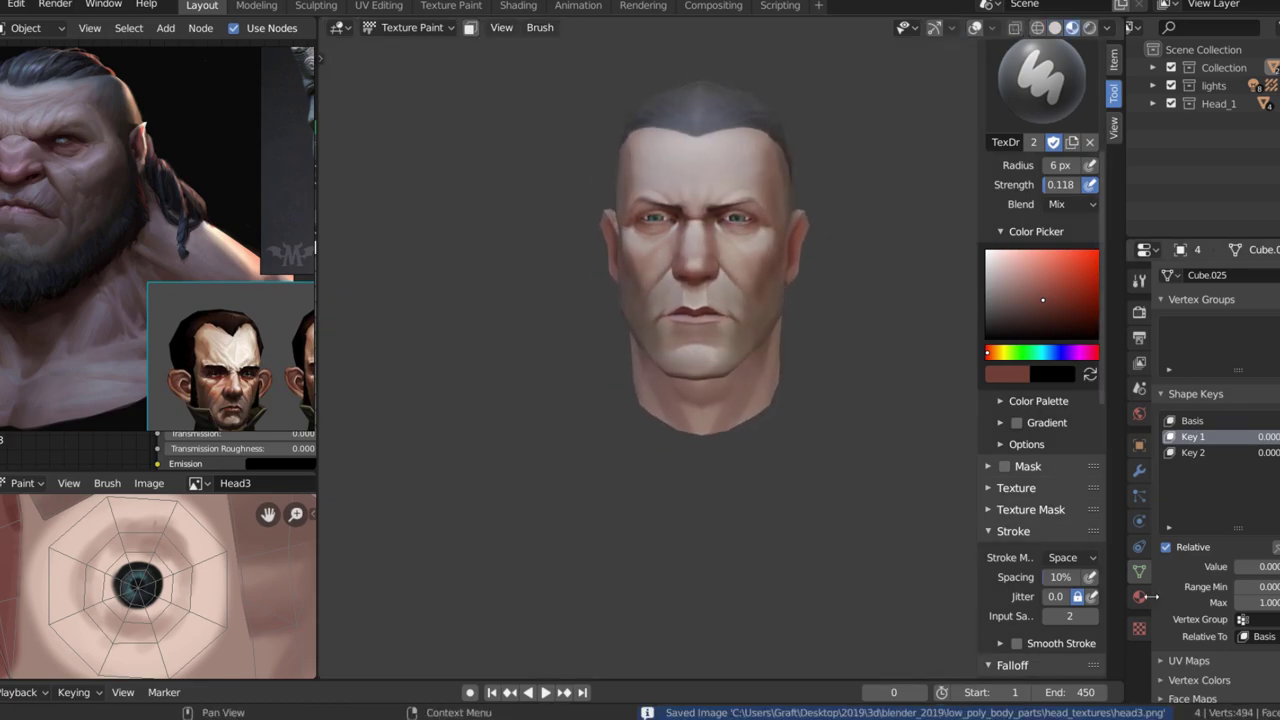
- Raise the head3 material's Sheen to about 0.4
click(1140, 597)
scroll(1230, 480, down, 5)
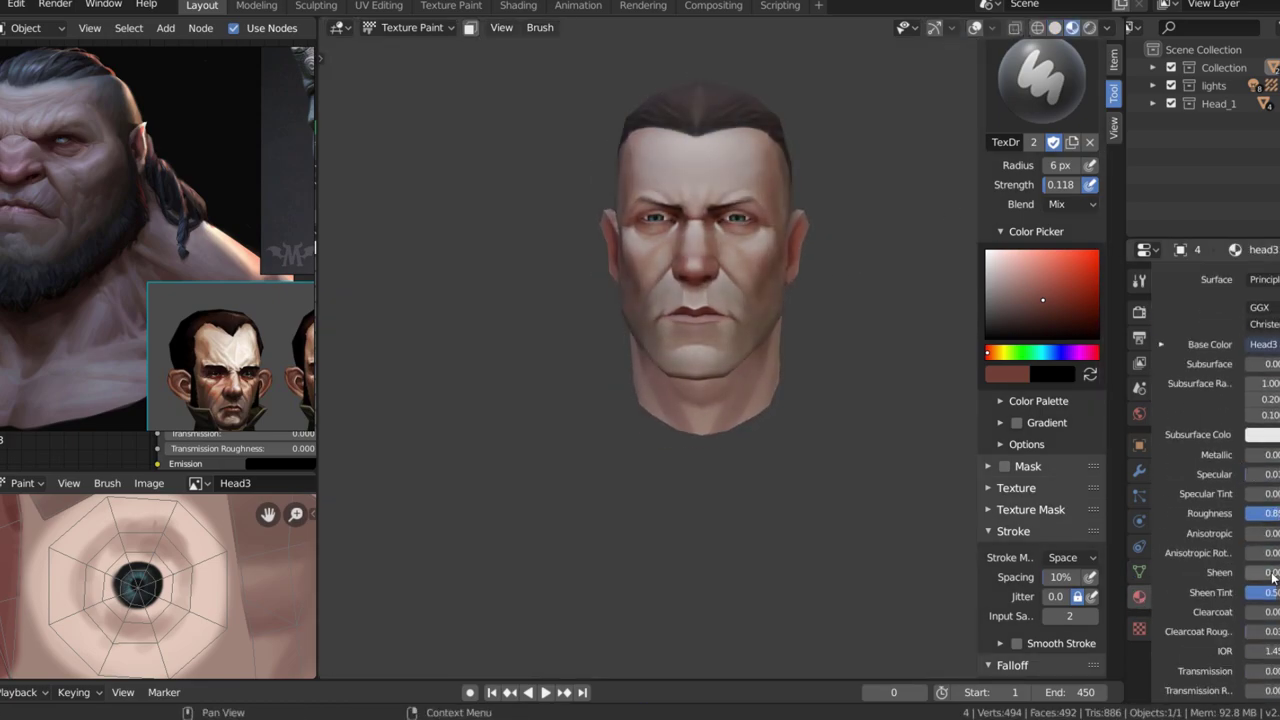
drag(1273, 578, 1278, 578)
scroll(814, 306, up, 3)
scroll(894, 334, up, 6)
- Sample skin tones near the brow while orbiting in toward the nose
key(s)
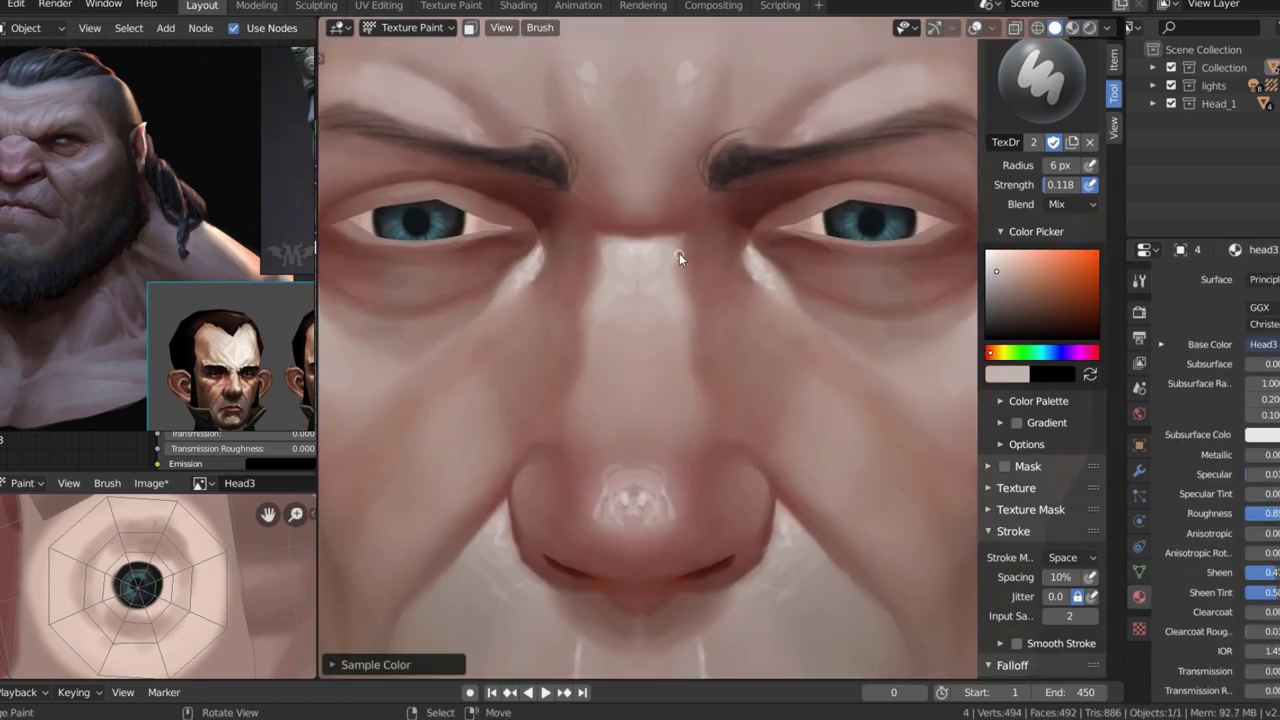
mouse_move(679, 253)
middle_down()
mouse_move(690, 246)
mouse_move(551, 209)
middle_up()
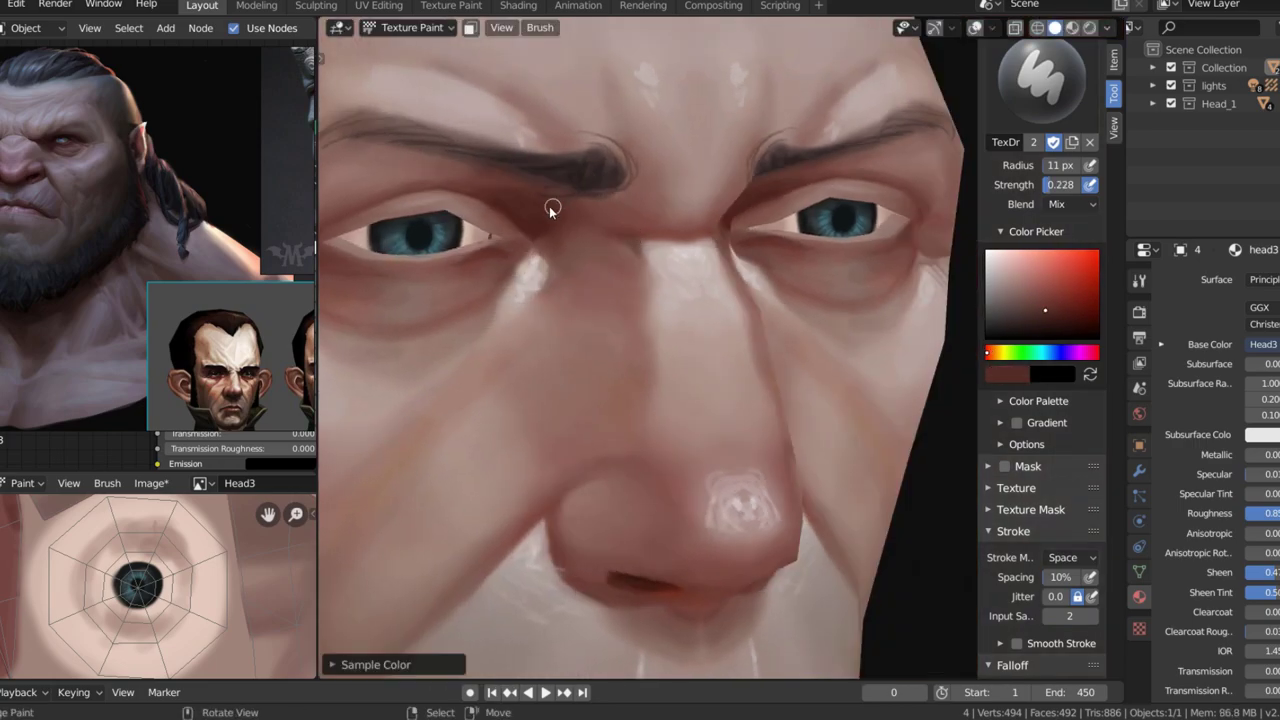
scroll(706, 207, down, 3)
scroll(706, 207, down, 3)
scroll(677, 158, up, 5)
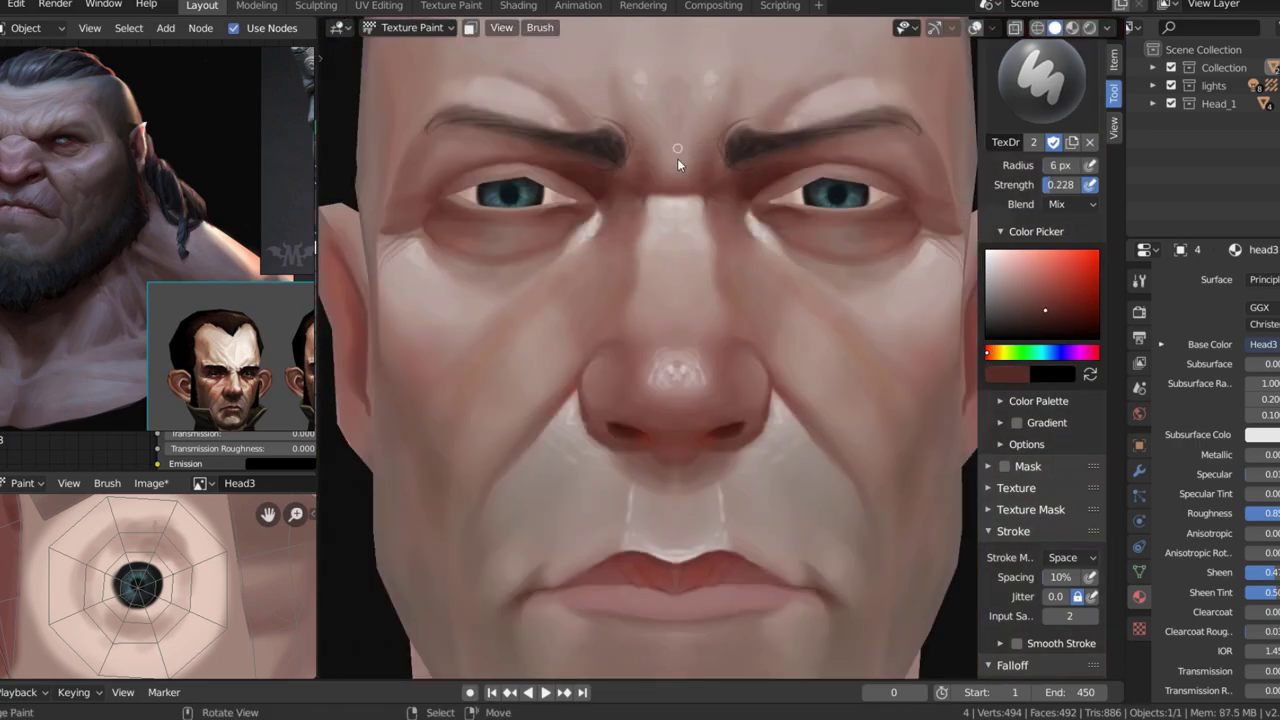
scroll(656, 222, up, 2)
key(s)
scroll(659, 232, down, 3)
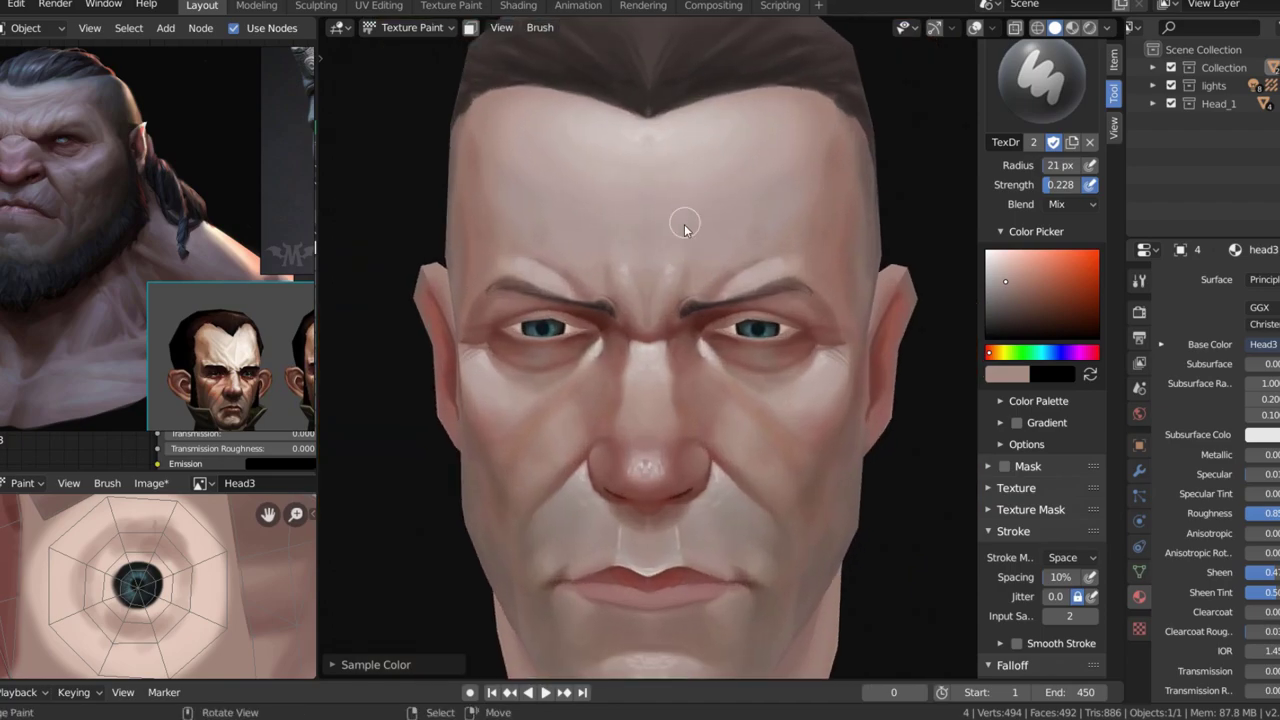
mouse_move(752, 220)
middle_down()
mouse_move(691, 337)
mouse_move(697, 437)
middle_up()
scroll(697, 437, up, 3)
- Set the brush strength to 0.794 and sample a colour from the face
key(shift+f)
click(652, 430)
scroll(706, 410, up, 2)
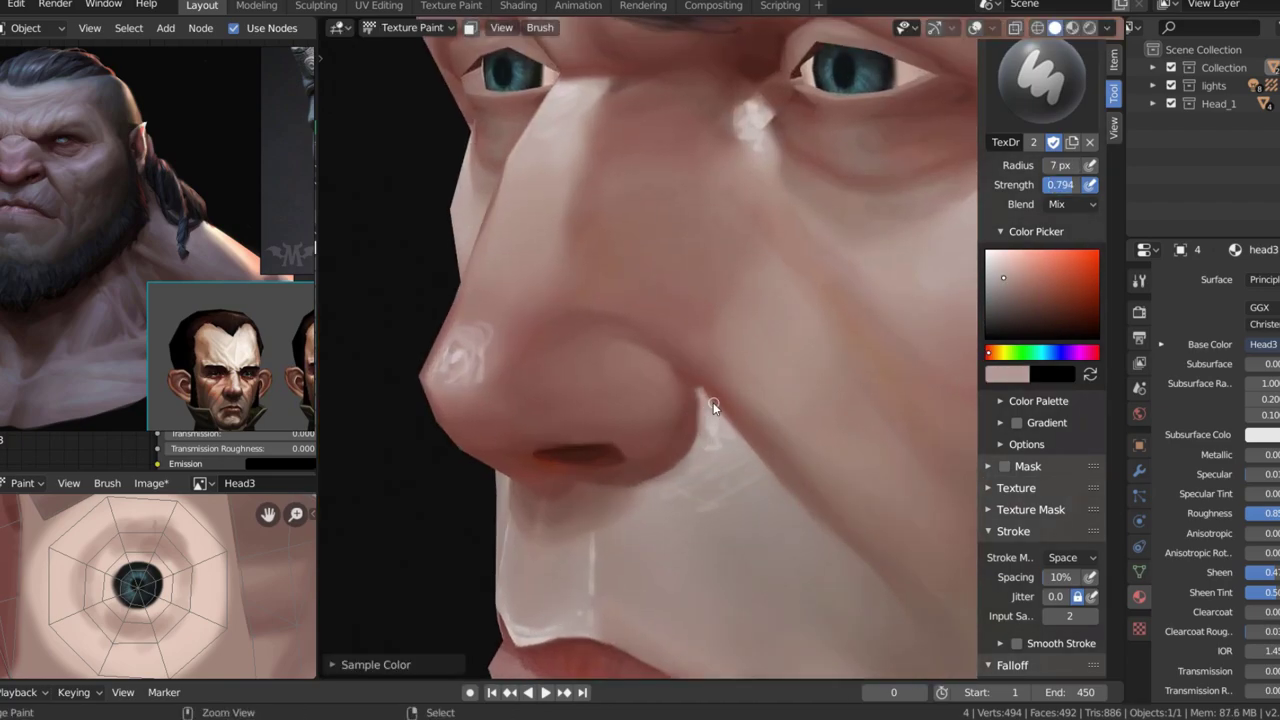
key(s)
scroll(667, 524, down, 3)
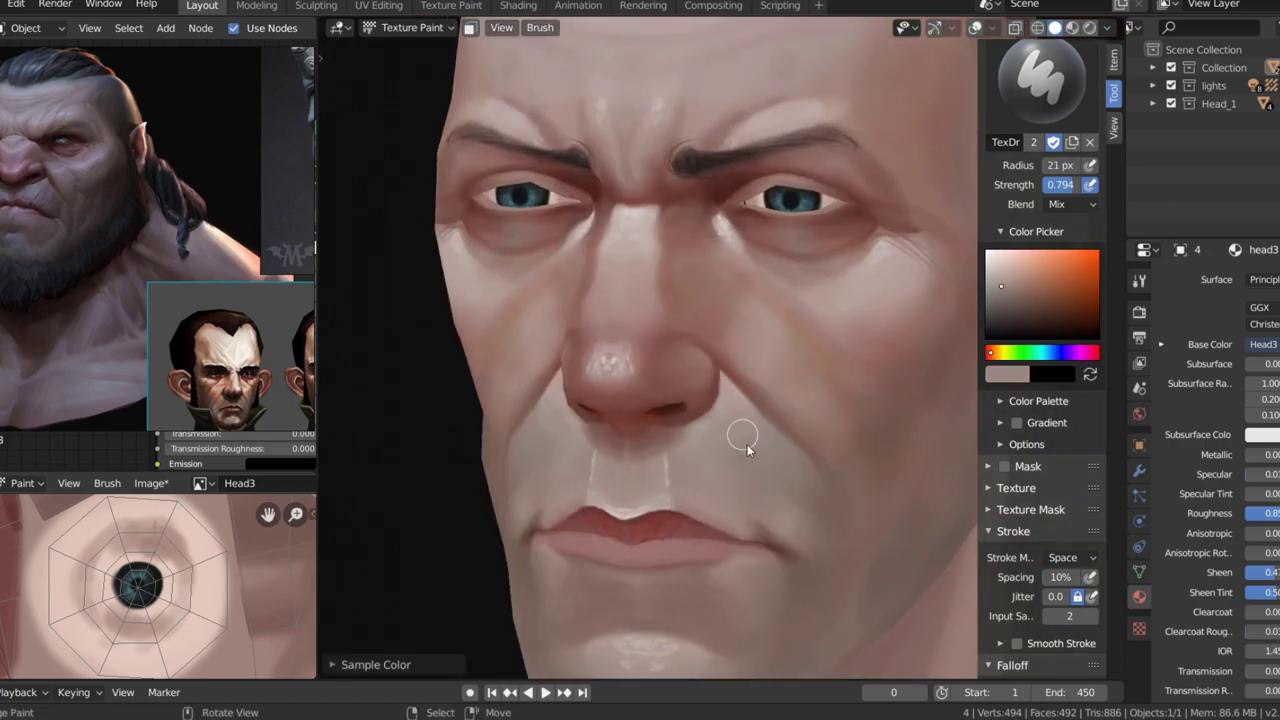
scroll(740, 437, down, 2)
scroll(784, 367, up, 4)
- Paint the eyebrows darker with resized brushes and sampled skin tones, then save head3.png
key(bracketleft)
key(bracketleft)
key(bracketleft)
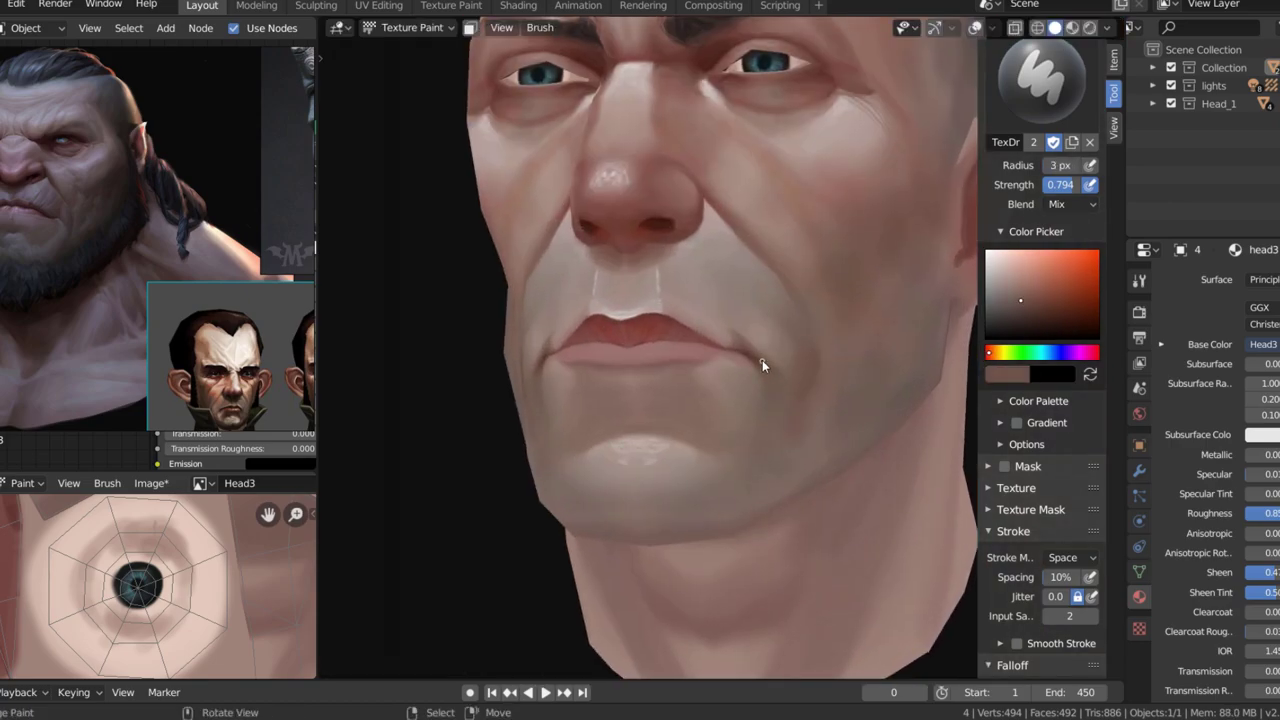
key(s)
key(s)
scroll(608, 403, down, 3)
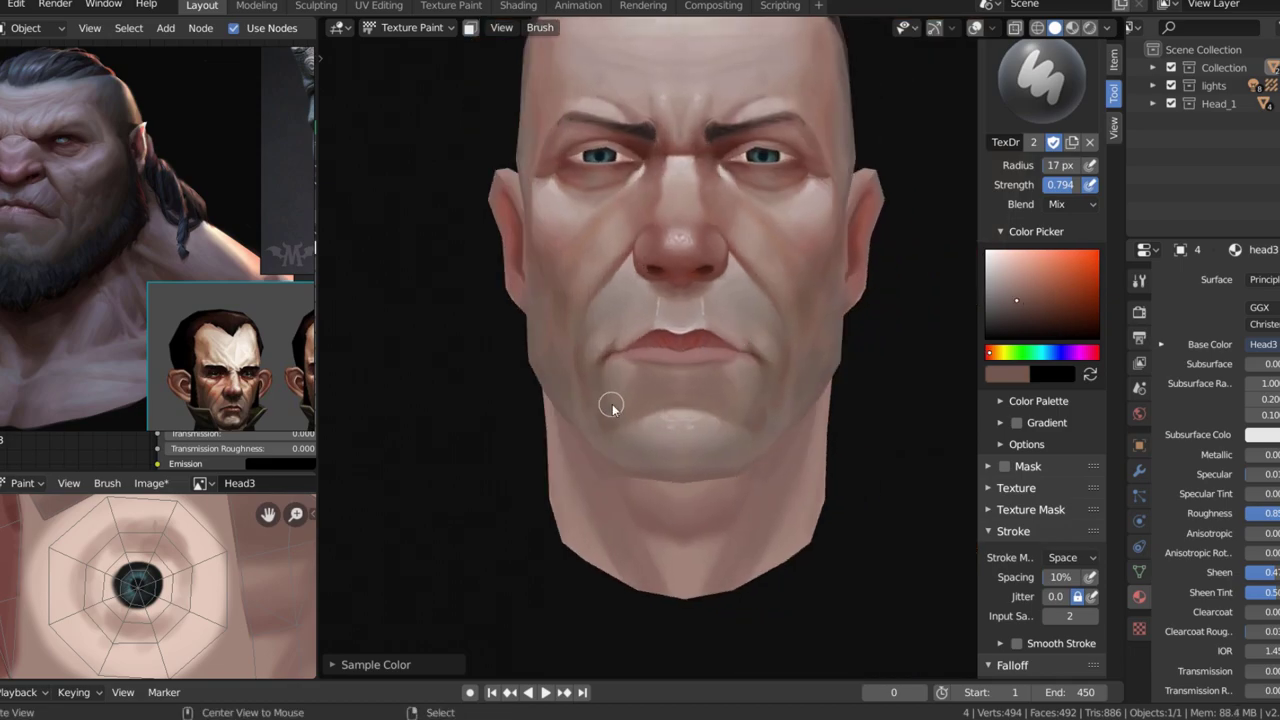
key(bracketright)
key(bracketright)
key(bracketright)
key(bracketright)
key(bracketright)
key(bracketright)
scroll(571, 371, down, 1)
scroll(669, 225, up, 3)
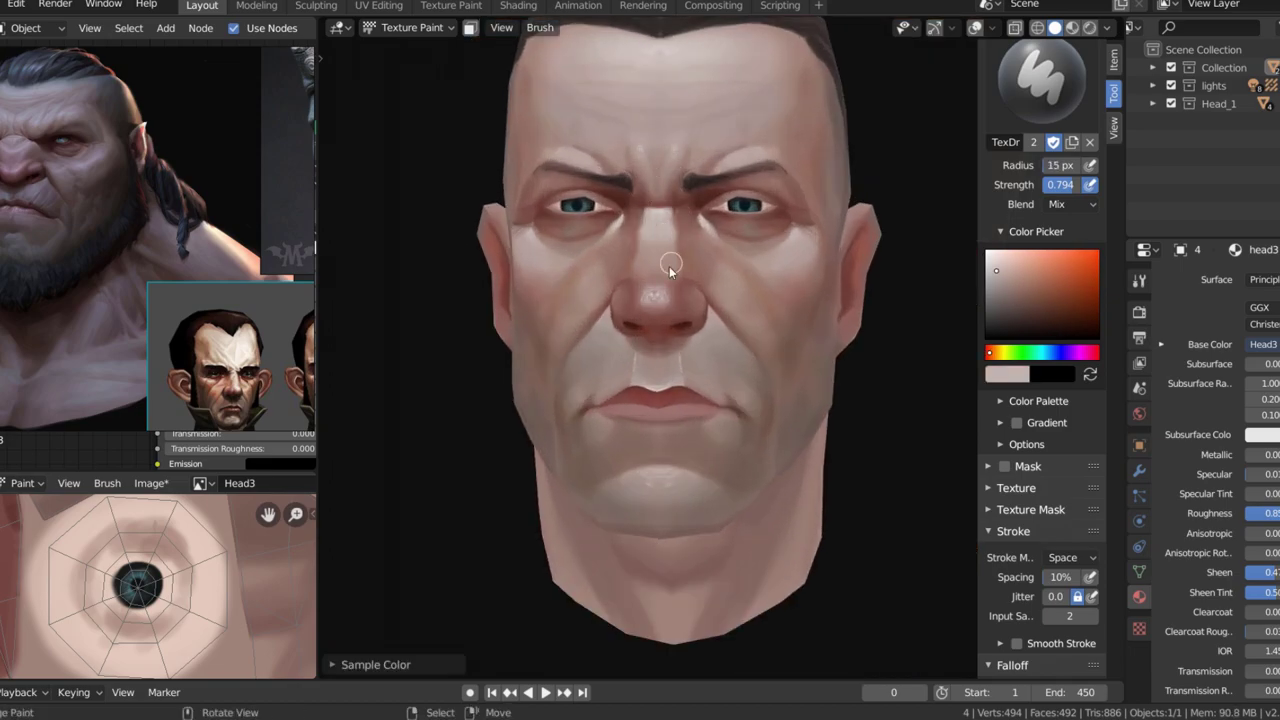
key(bracketright)
key(bracketright)
key(bracketright)
key(s)
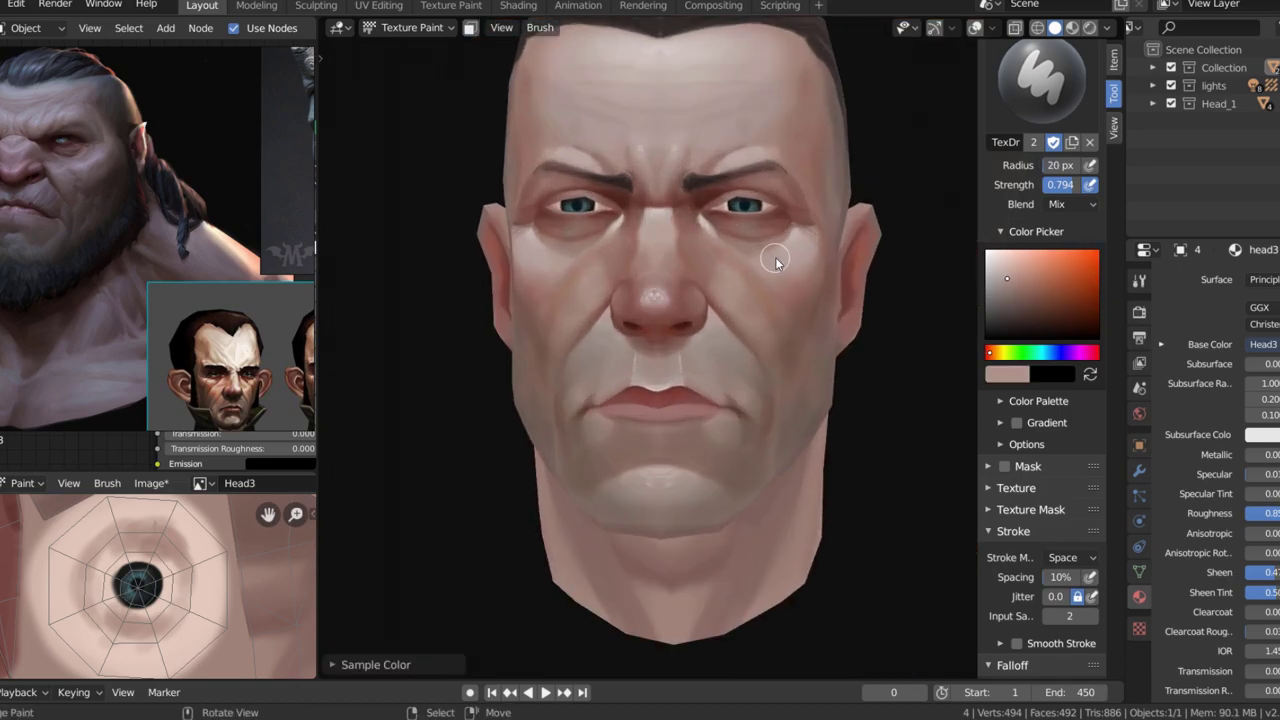
scroll(760, 260, down, 2)
scroll(814, 206, down, 2)
key(alt+s)
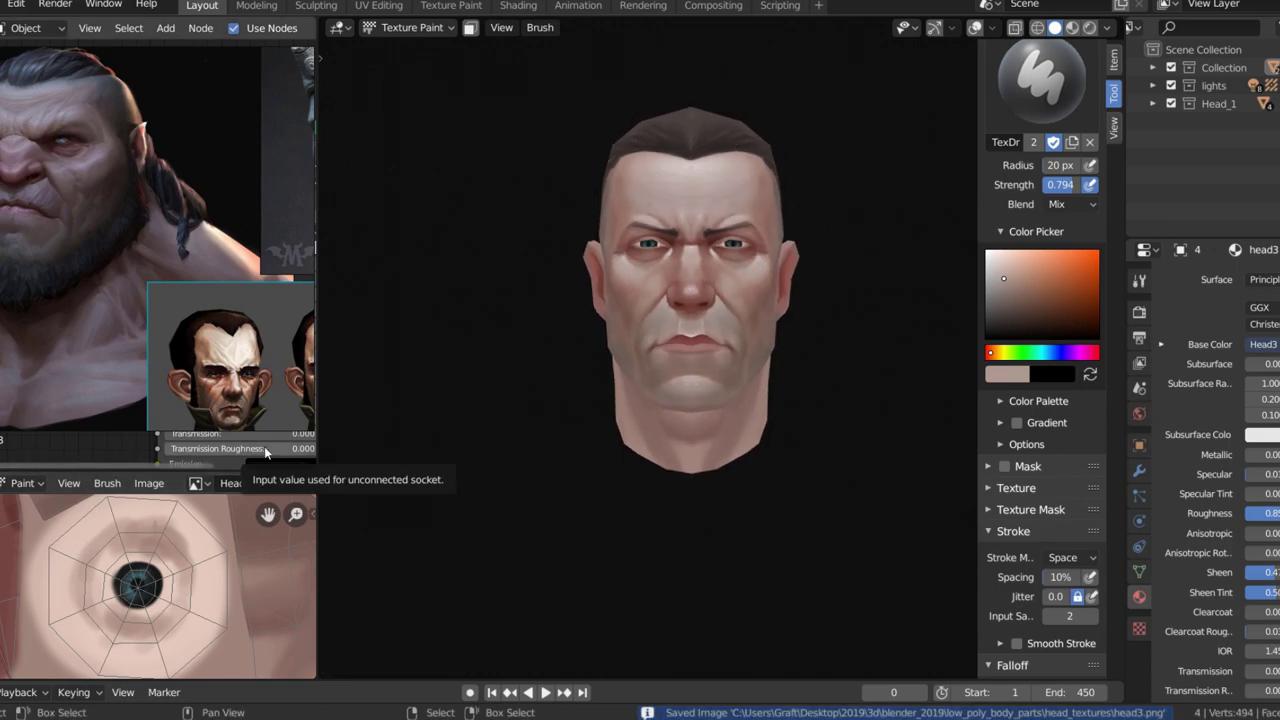
- Shrink the brush to 8 px and sample a light teal colour for eye detail
scroll(700, 200, up, 4)
key(s)
key(bracketleft)
key(bracketleft)
key(bracketleft)
key(s)
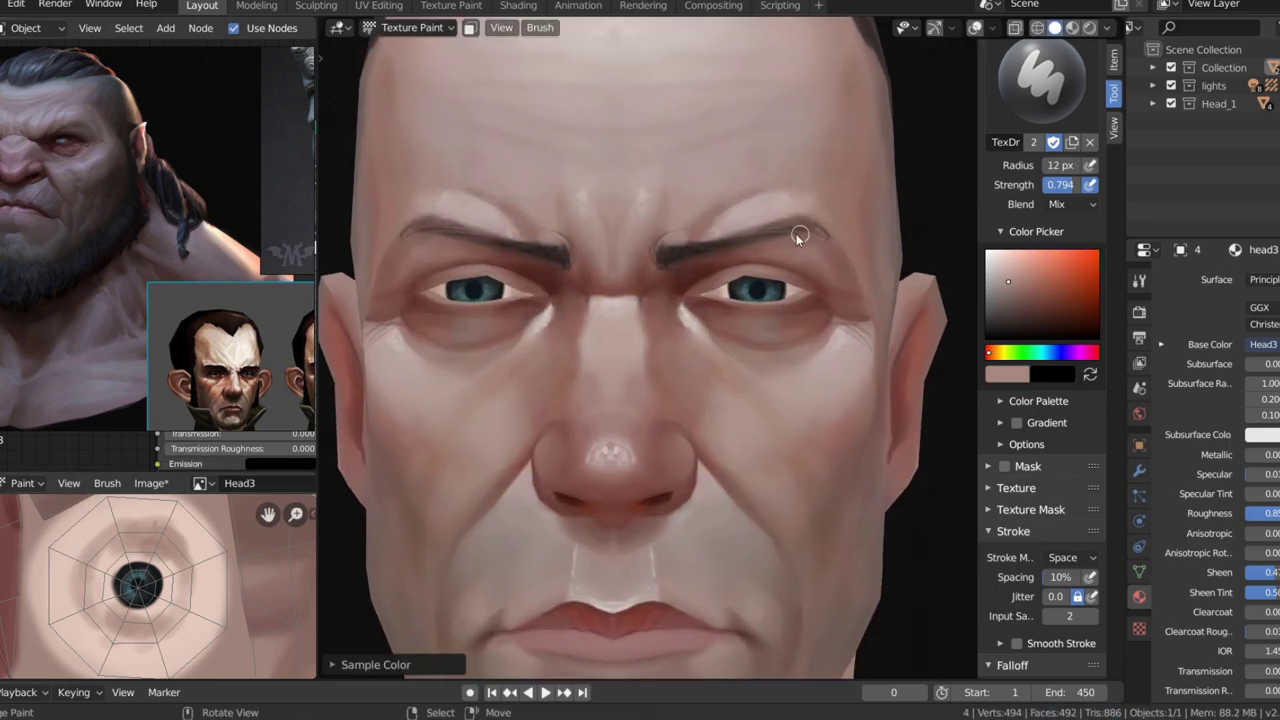
scroll(679, 272, down, 2)
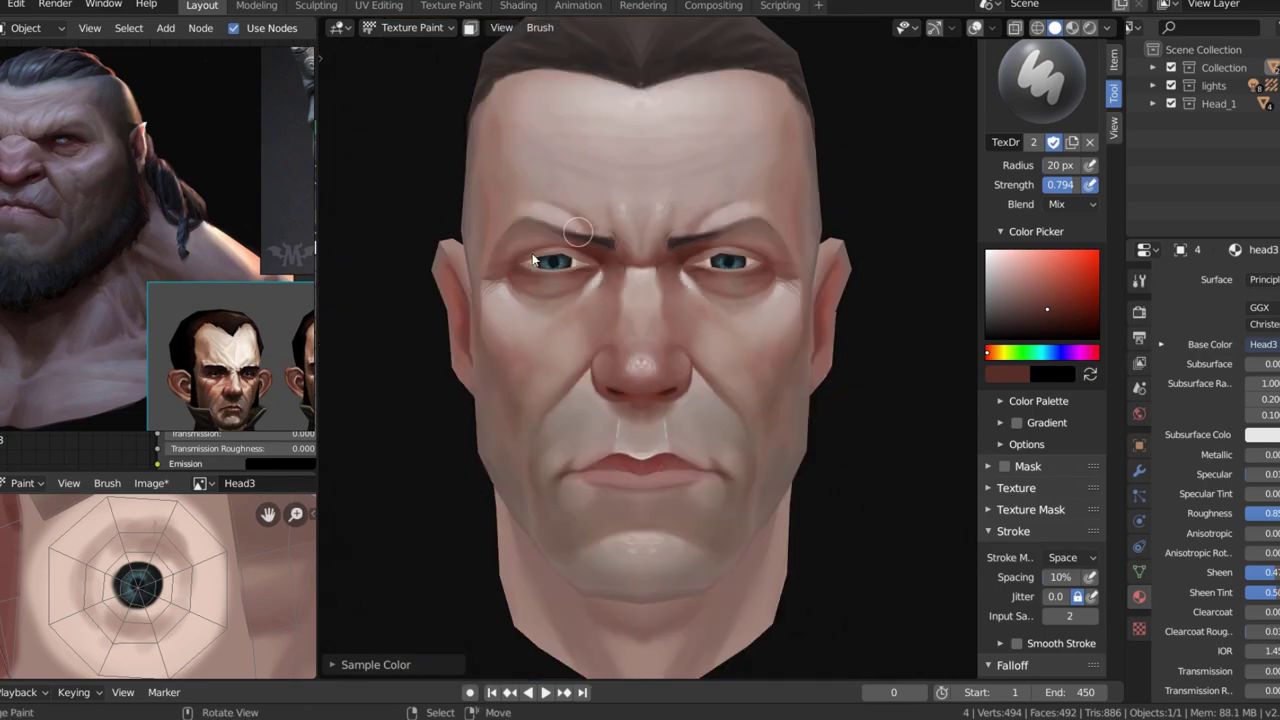
scroll(679, 272, up, 5)
- Paint teal irises on the eyes with a small brush
key(bracketleft)
key(bracketleft)
key(bracketleft)
click(1022, 275)
click(1040, 356)
scroll(128, 580, up, 7)
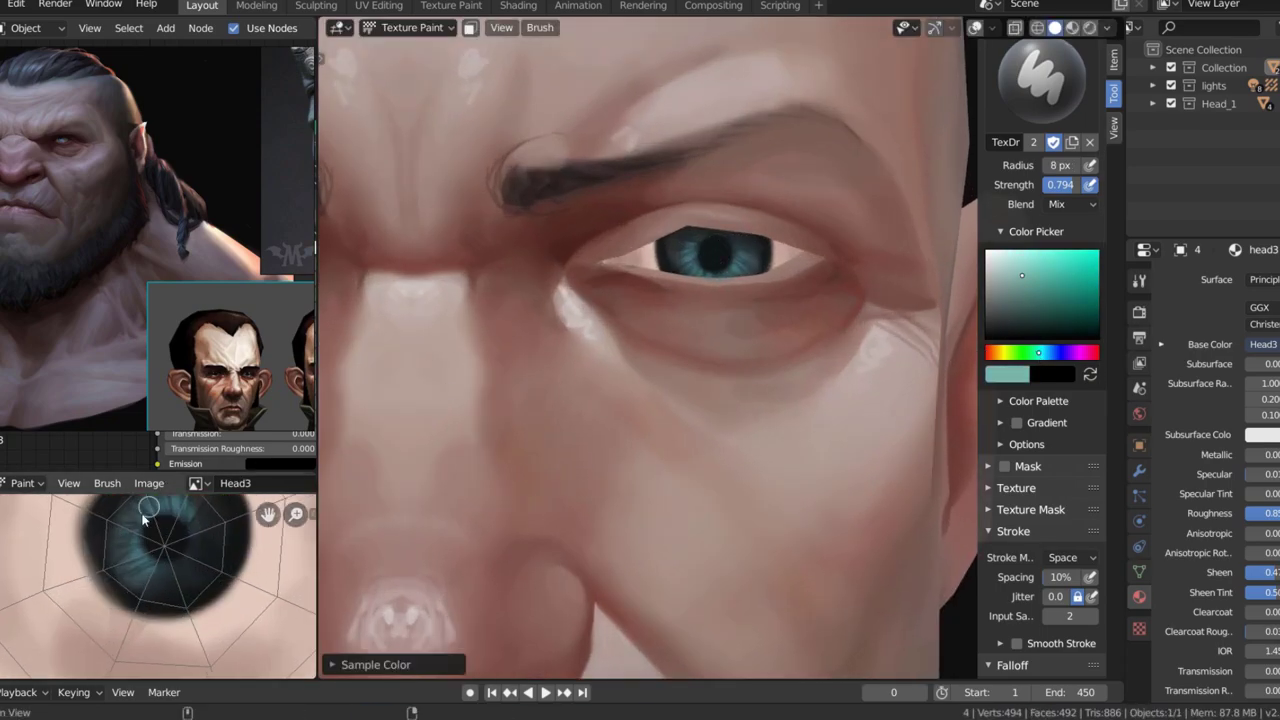
key(bracketleft)
key(bracketleft)
key(bracketleft)
key(bracketright)
key(bracketright)
key(bracketright)
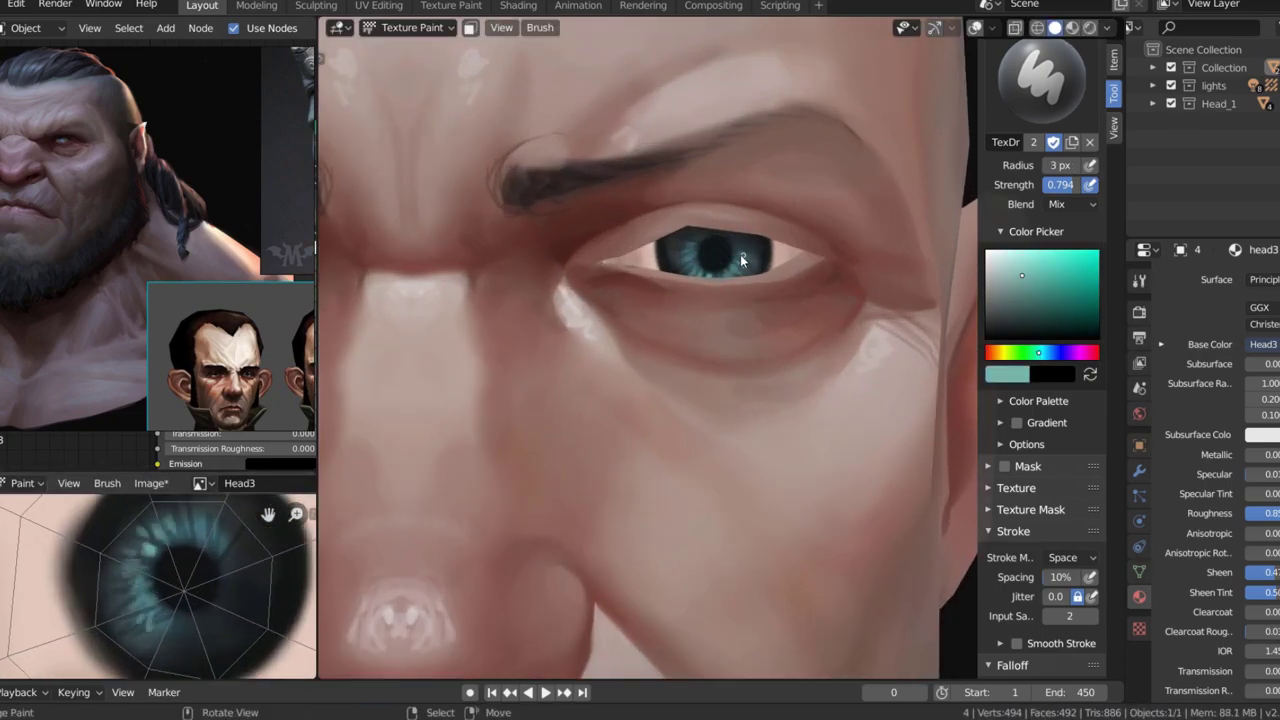
scroll(740, 254, down, 1)
- Add small white catchlights to the teal irises
click(988, 252)
scroll(720, 250, down, 2)
click(722, 213)
scroll(722, 213, down, 2)
scroll(722, 213, up, 4)
- Sample dark and skin colours from the face in a three-quarter view
key(s)
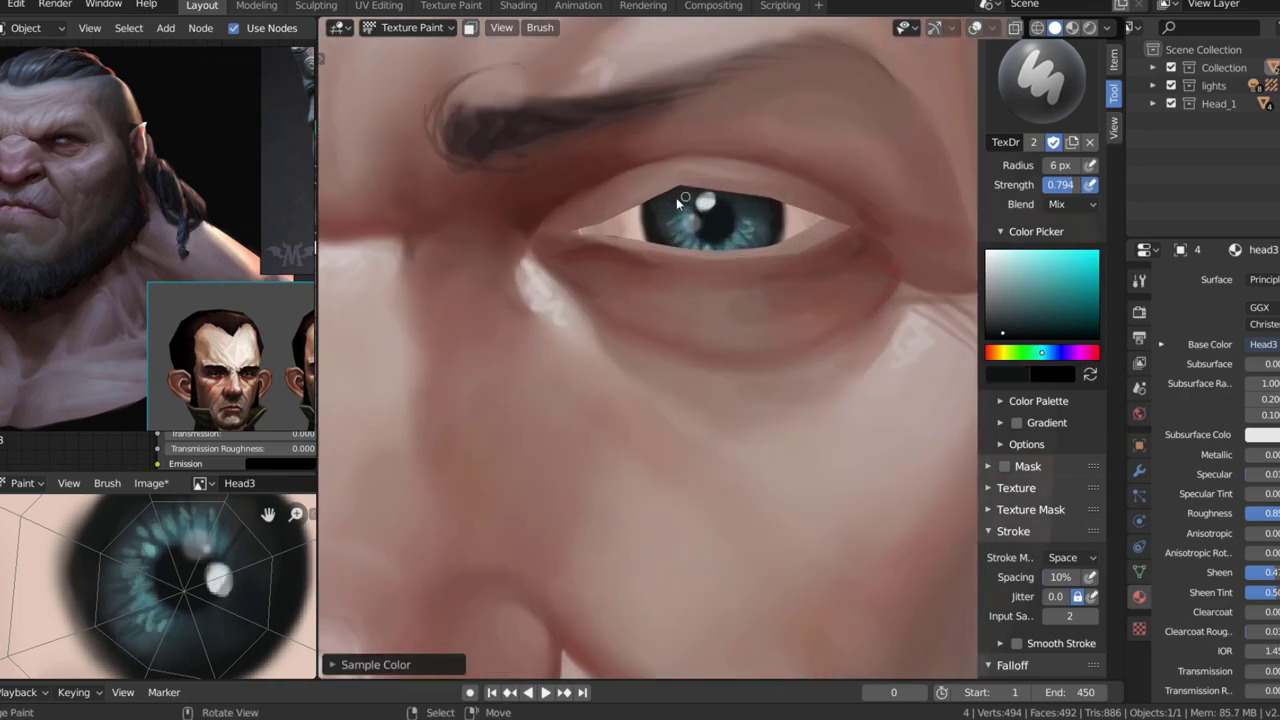
scroll(649, 181, down, 4)
mouse_move(649, 181)
middle_down()
mouse_move(756, 181)
mouse_move(731, 118)
mouse_move(619, 146)
mouse_move(601, 171)
middle_up()
key(s)
scroll(601, 171, up, 2)
- Refine the skin shading with resampled skin colour and a finer brush
key(bracketright)
key(bracketright)
key(bracketright)
key(s)
scroll(748, 194, down, 2)
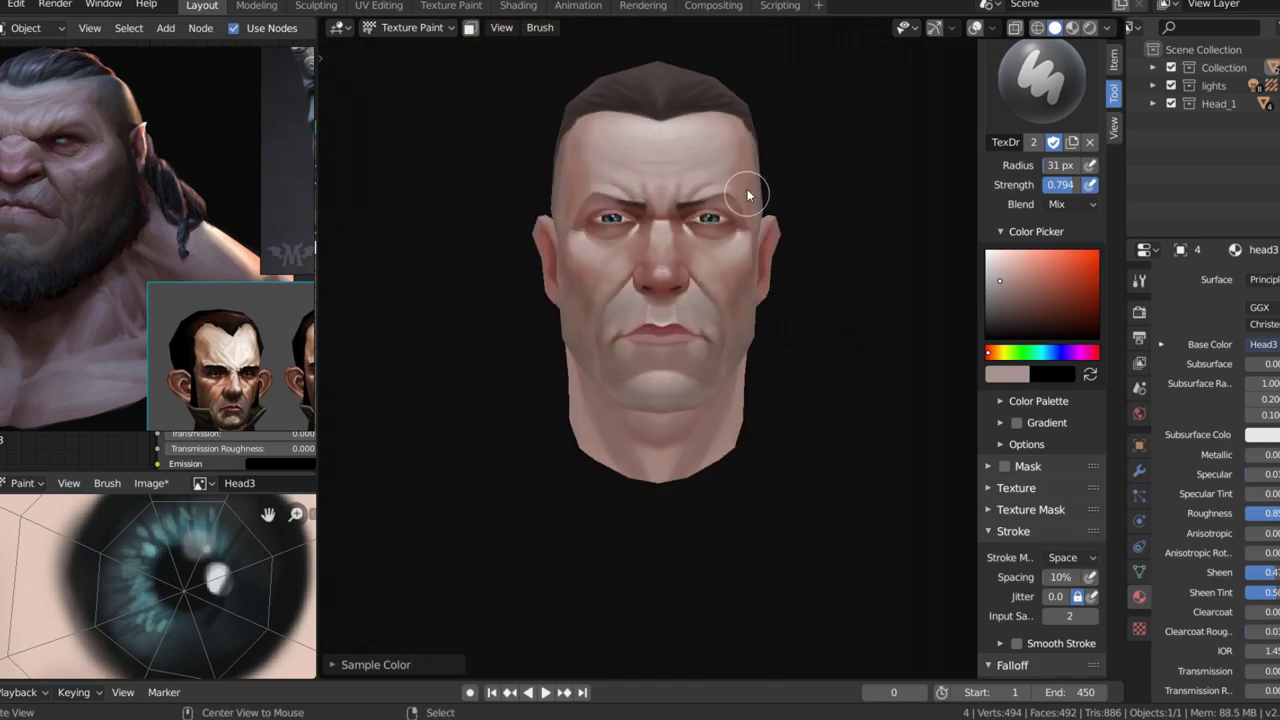
scroll(674, 263, up, 2)
key(s)
key(bracketleft)
key(bracketleft)
key(bracketleft)
key(bracketleft)
key(bracketleft)
key(bracketleft)
- Check the head from three-quarter and front views, then save the texture
middle_drag(634, 303, 620, 290)
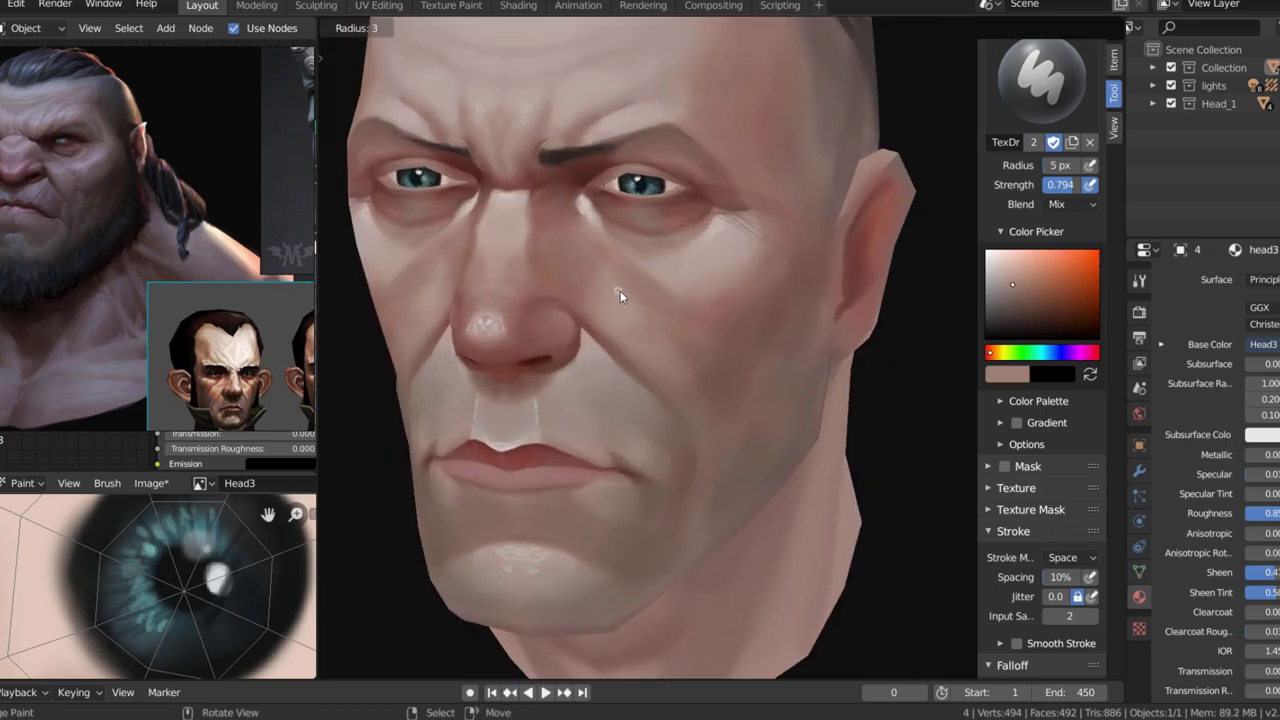
middle_drag(713, 286, 705, 227)
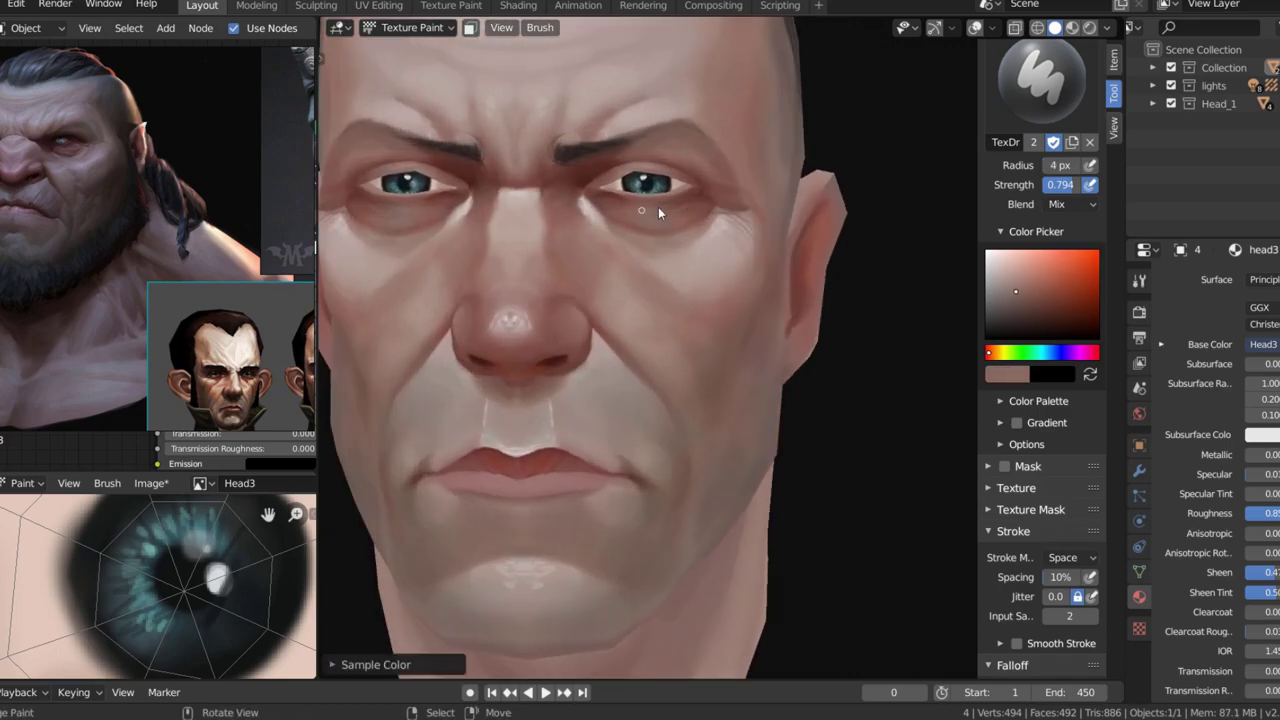
scroll(658, 212, down, 3)
key(ctrl+s)
- Refine the lips with sampled red lip colours and a fine brush
scroll(610, 358, up, 4)
key(s)
key(bracketright)
key(bracketright)
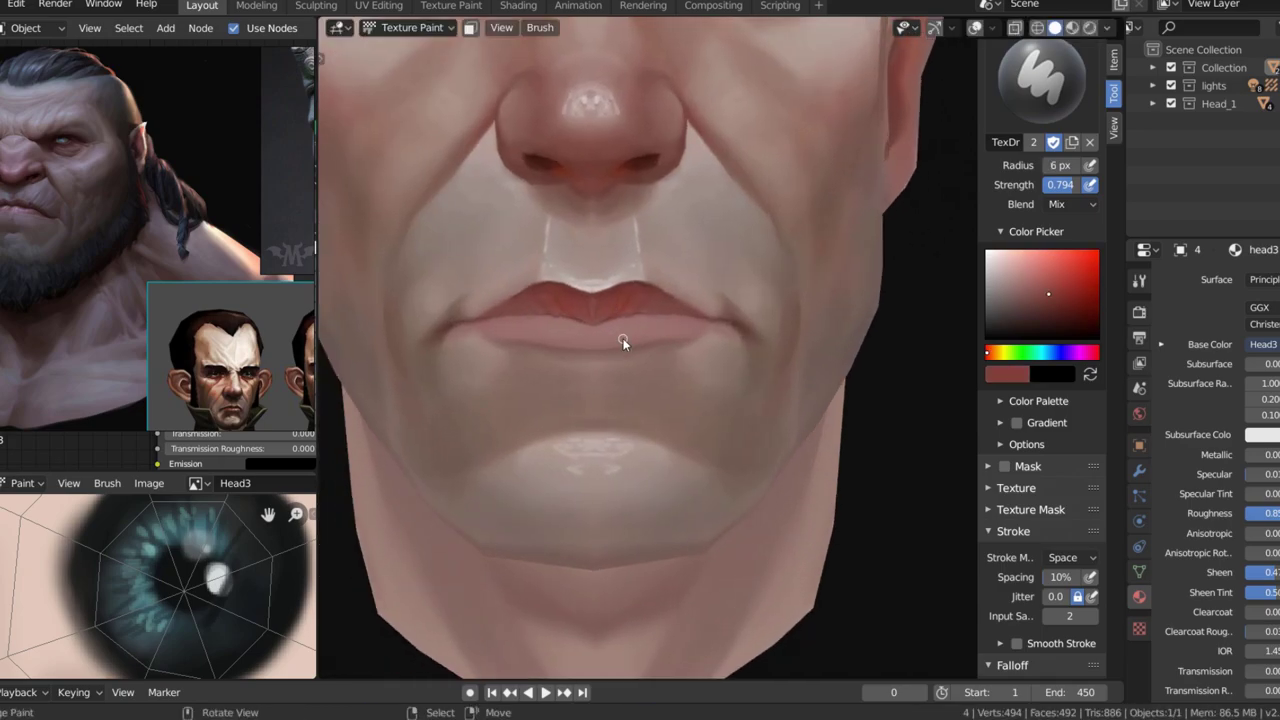
key(s)
key(bracketleft)
key(bracketleft)
key(bracketleft)
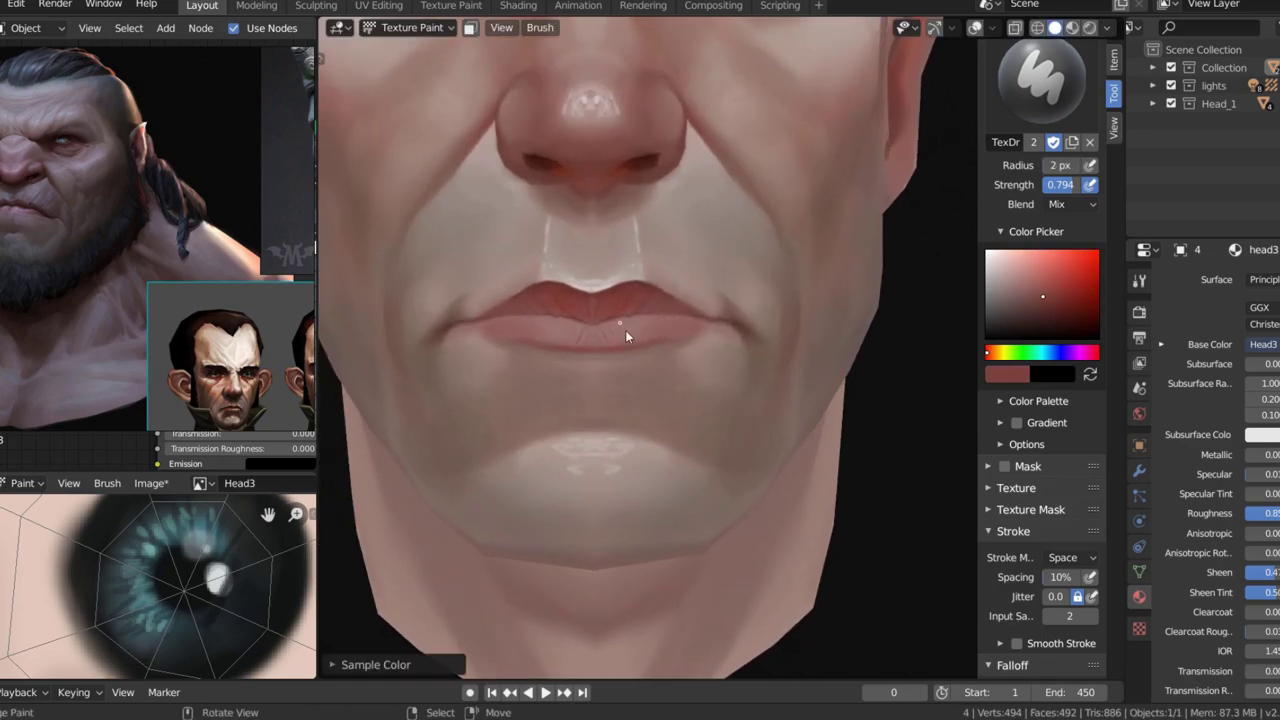
middle_drag(625, 337, 703, 327)
scroll(640, 340, down, 2)
- Rework skin tones with freshly sampled face colours and save the texture with Alt+S
key(s)
key(bracketright)
key(bracketright)
key(bracketright)
scroll(699, 362, down, 3)
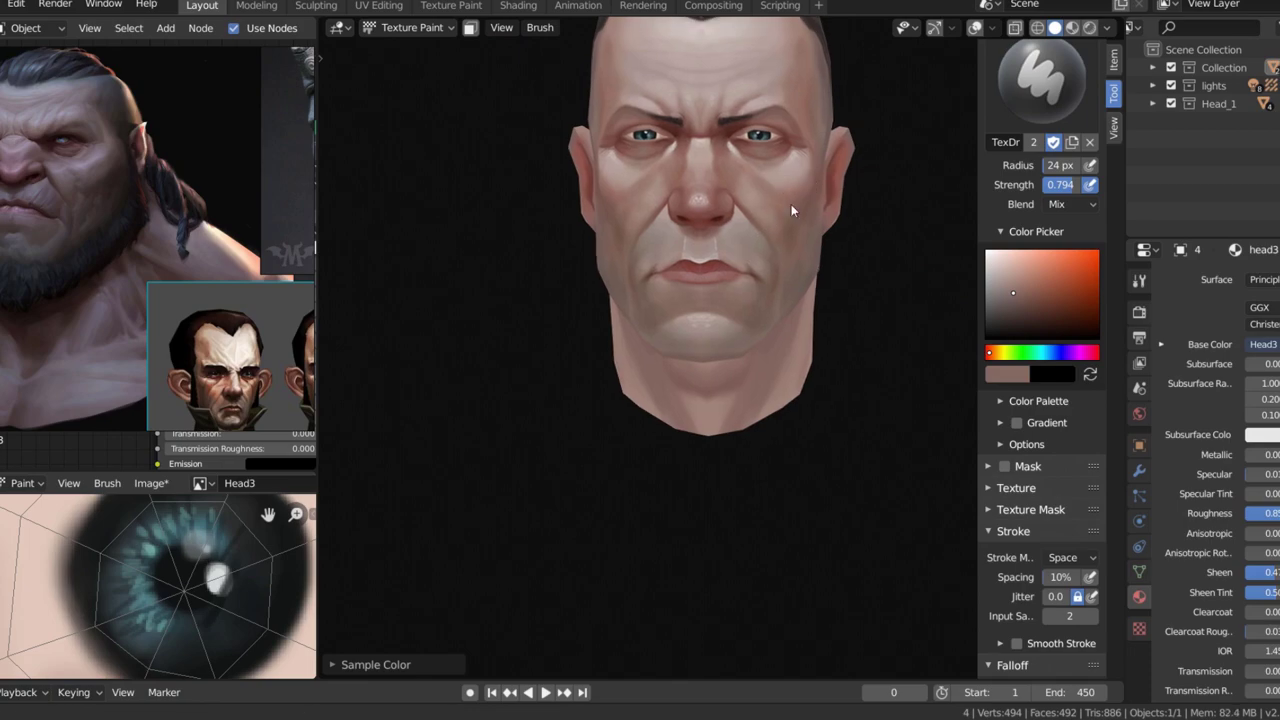
scroll(671, 277, up, 2)
key(bracketleft)
key(bracketleft)
key(s)
- Paint thin darker strand lines on the crown hair, viewing from side and above
key(s)
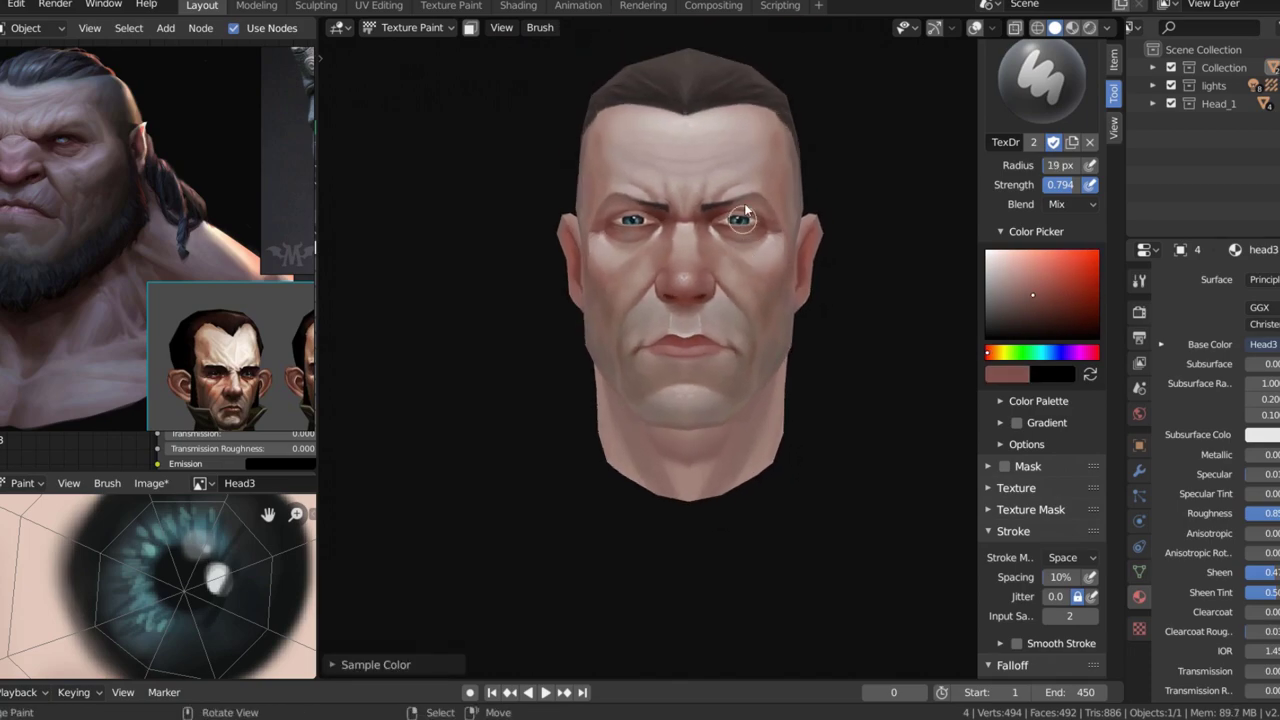
key(alt+s)
mouse_move(686, 314)
middle_down()
mouse_move(797, 230)
mouse_move(996, 318)
middle_up()
scroll(797, 230, down, 2)
scroll(797, 230, up, 3)
key(s)
key(bracketleft)
key(bracketleft)
key(bracketleft)
key(bracketright)
key(bracketright)
key(bracketright)
middle_drag(648, 180, 725, 178)
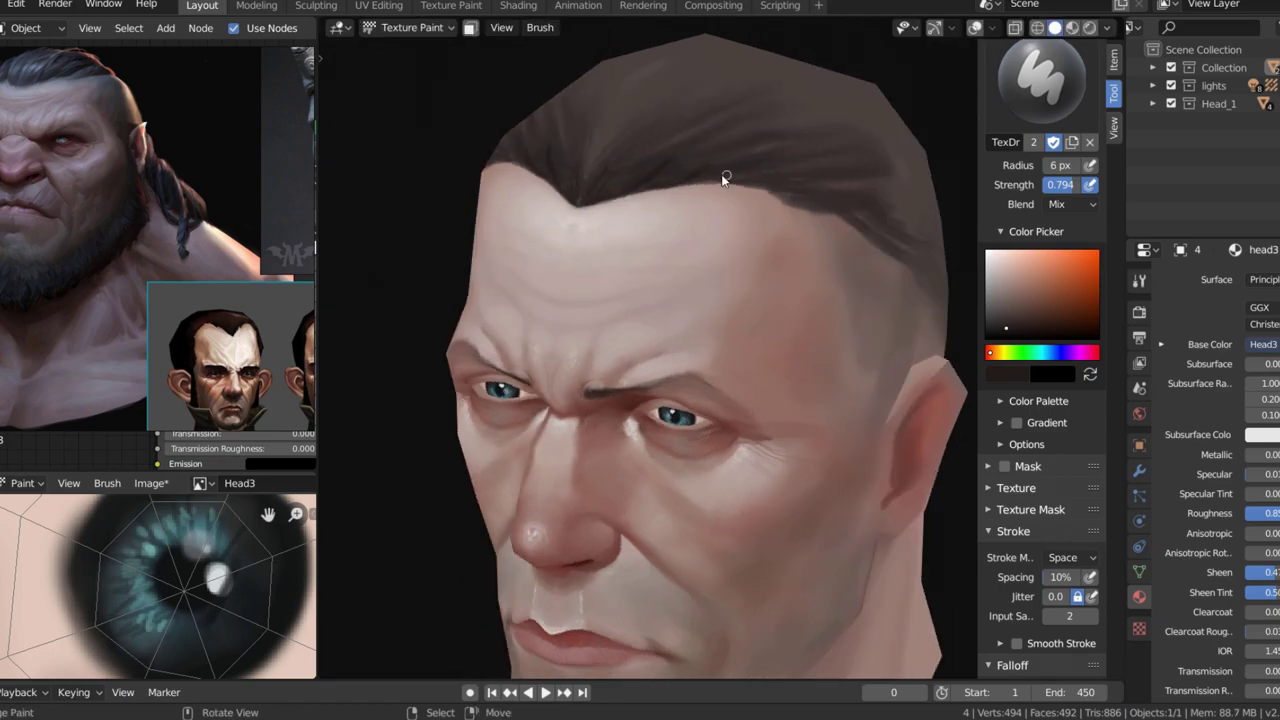
mouse_move(857, 196)
middle_down()
mouse_move(708, 184)
mouse_move(633, 214)
mouse_move(606, 332)
middle_up()
middle_drag(768, 163, 629, 374)
- Smear the hairline into strands with the Smear brush at 13 px
scroll(616, 322, up, 3)
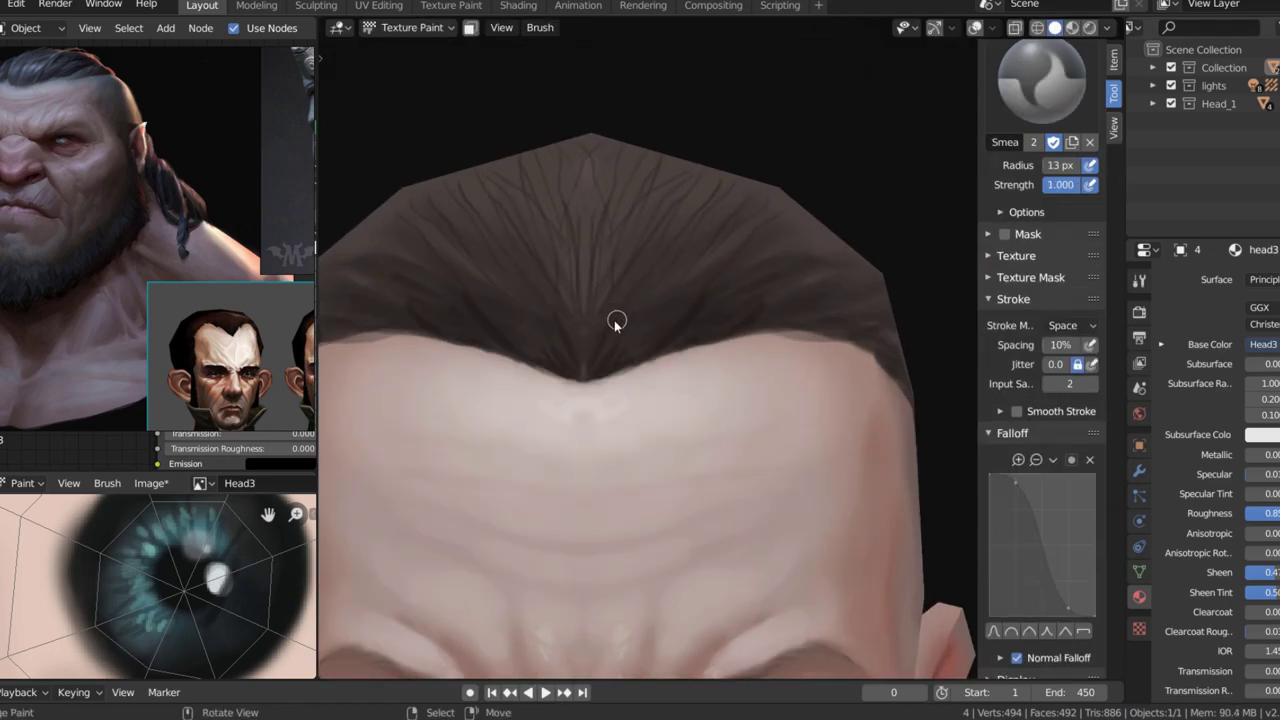
scroll(788, 333, down, 3)
mouse_move(788, 333)
middle_down()
mouse_move(663, 157)
mouse_move(757, 57)
mouse_move(766, 251)
mouse_move(690, 388)
mouse_move(743, 349)
mouse_move(675, 447)
middle_up()
key(bracketright)
key(bracketright)
key(bracketright)
key(bracketleft)
key(bracketleft)
key(bracketleft)
scroll(743, 349, up, 2)
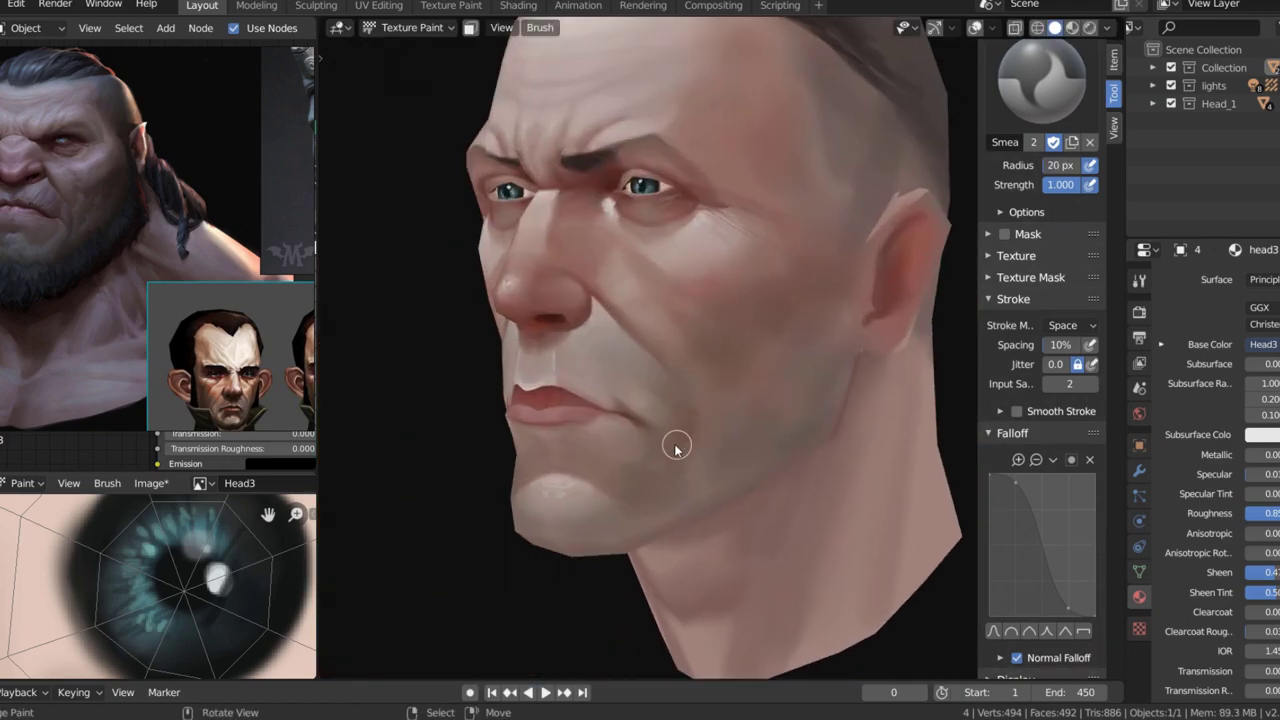
mouse_move(584, 341)
middle_down()
mouse_move(726, 274)
mouse_move(608, 246)
mouse_move(483, 304)
mouse_move(746, 222)
mouse_move(717, 296)
middle_up()
scroll(686, 251, down, 4)
key(bracketleft)
key(bracketleft)
key(bracketleft)
scroll(765, 252, up, 5)
- Shade the ear lobe and inner ear darker with the draw brush
key(1)
drag(717, 296, 710, 277)
key(bracketright)
key(bracketright)
key(bracketright)
key(s)
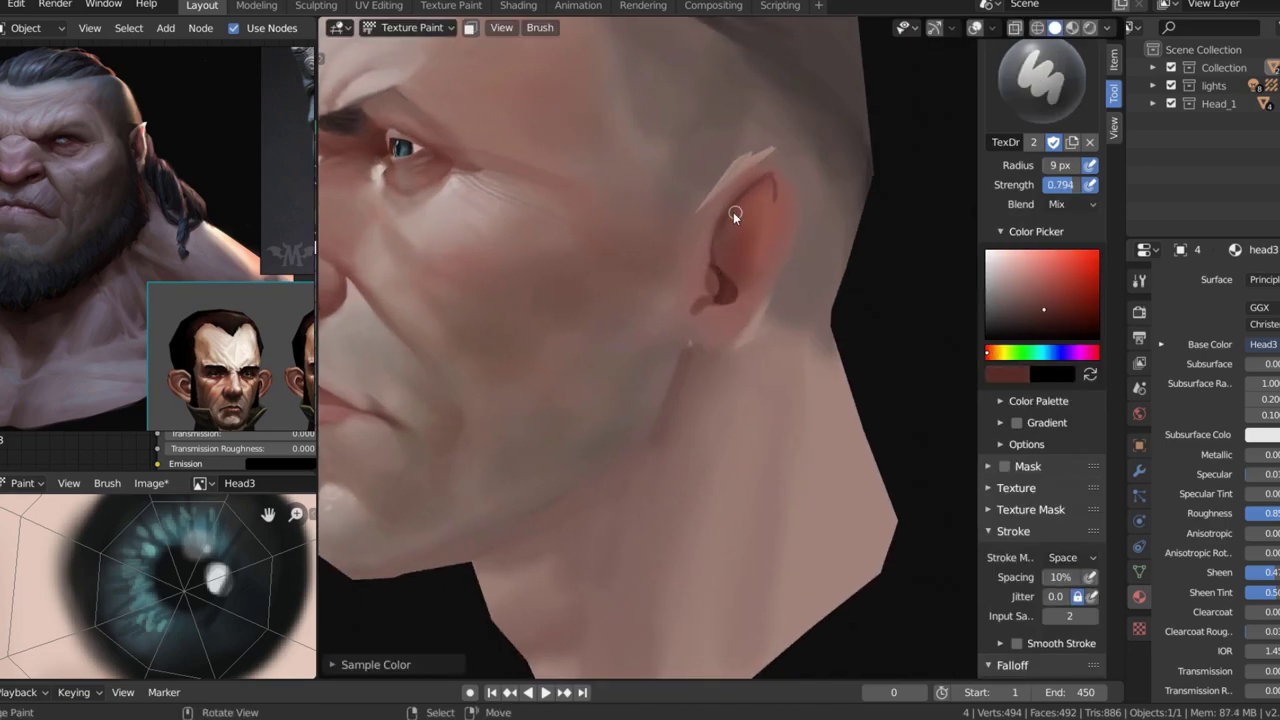
middle_drag(716, 203, 714, 345)
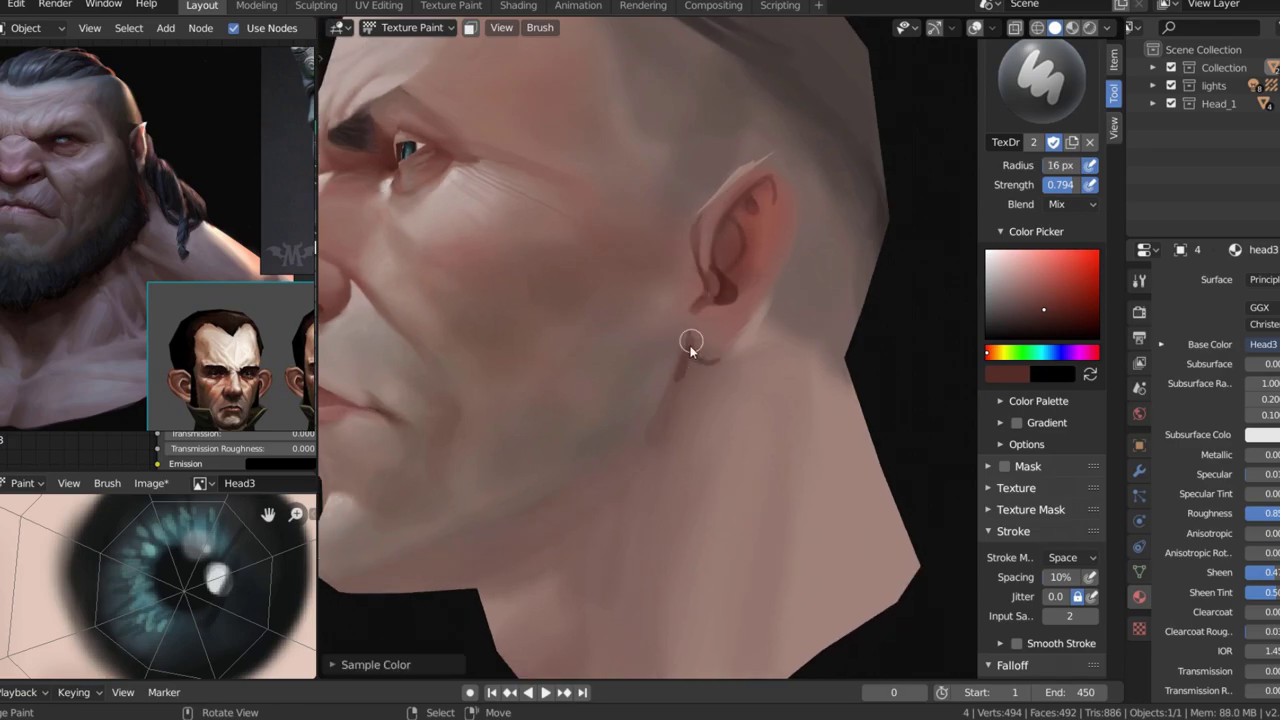
- Save the painted texture as head3.png with Alt+S
key(KP_1)
scroll(691, 345, down, 5)
key(alt+s)
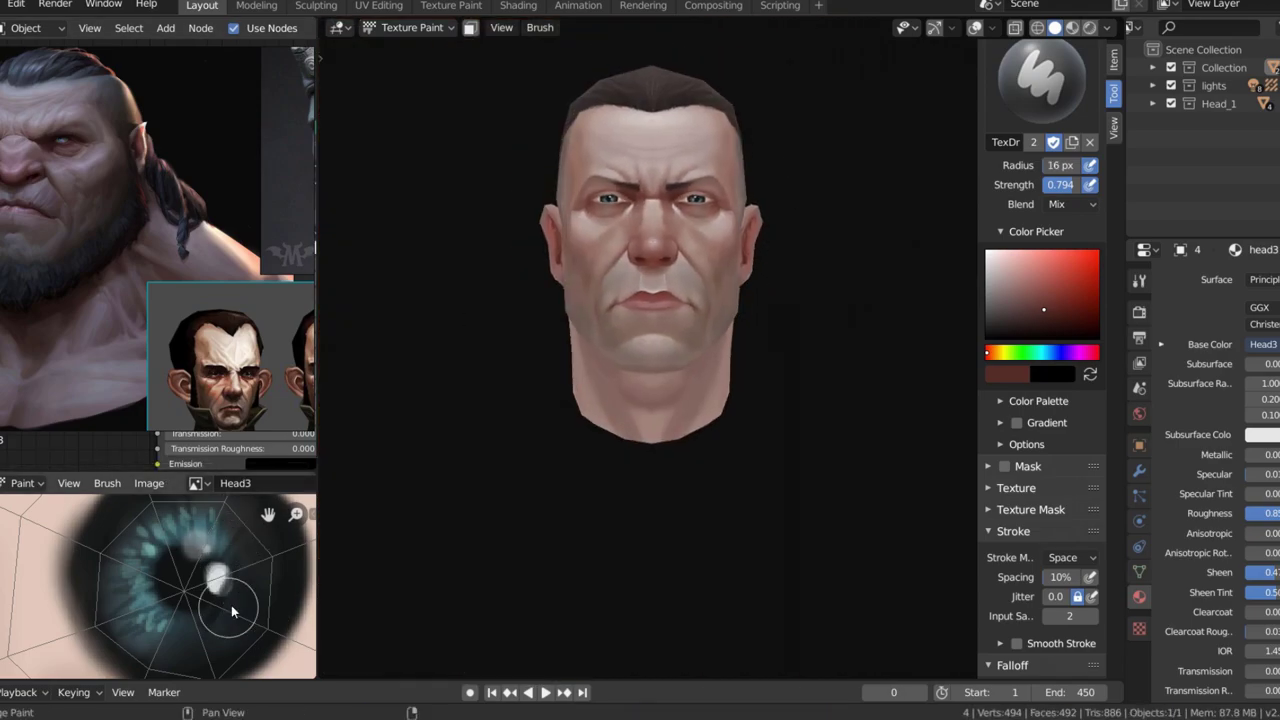
scroll(818, 419, up, 2)
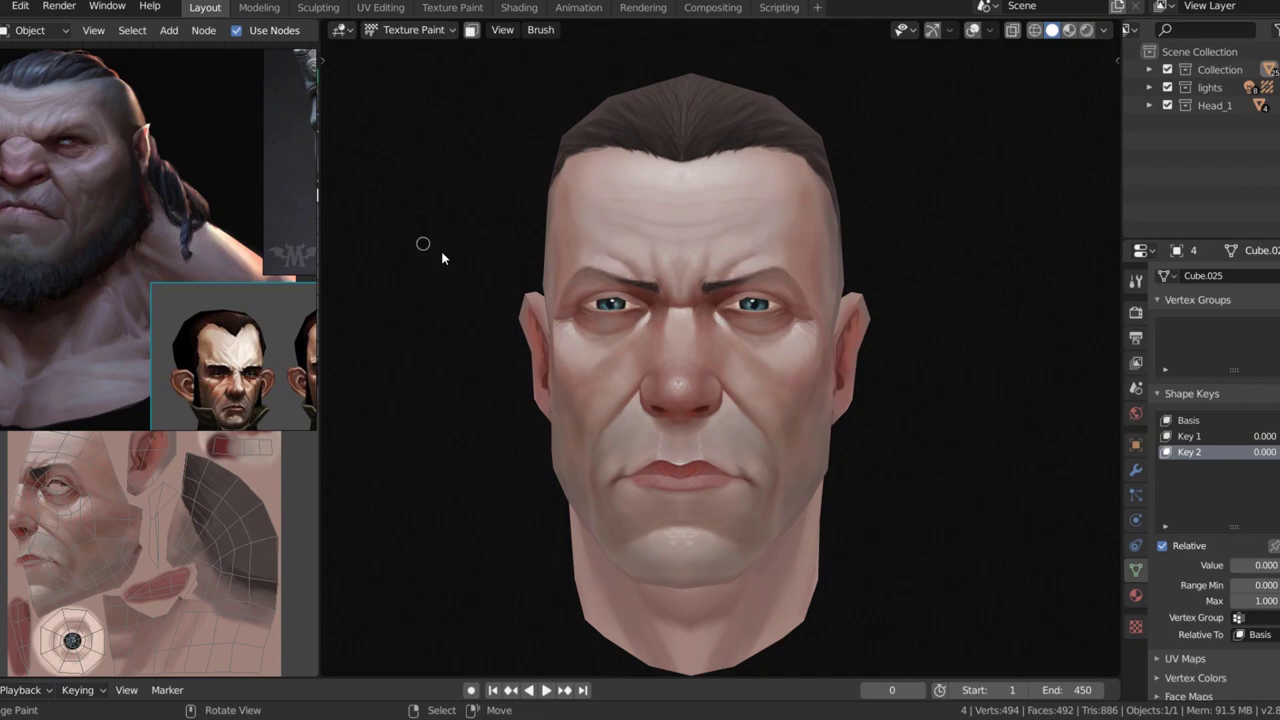
- Sample colours around the eye and face with the sidebar shown, then save head3.png
scroll(728, 286, up, 2)
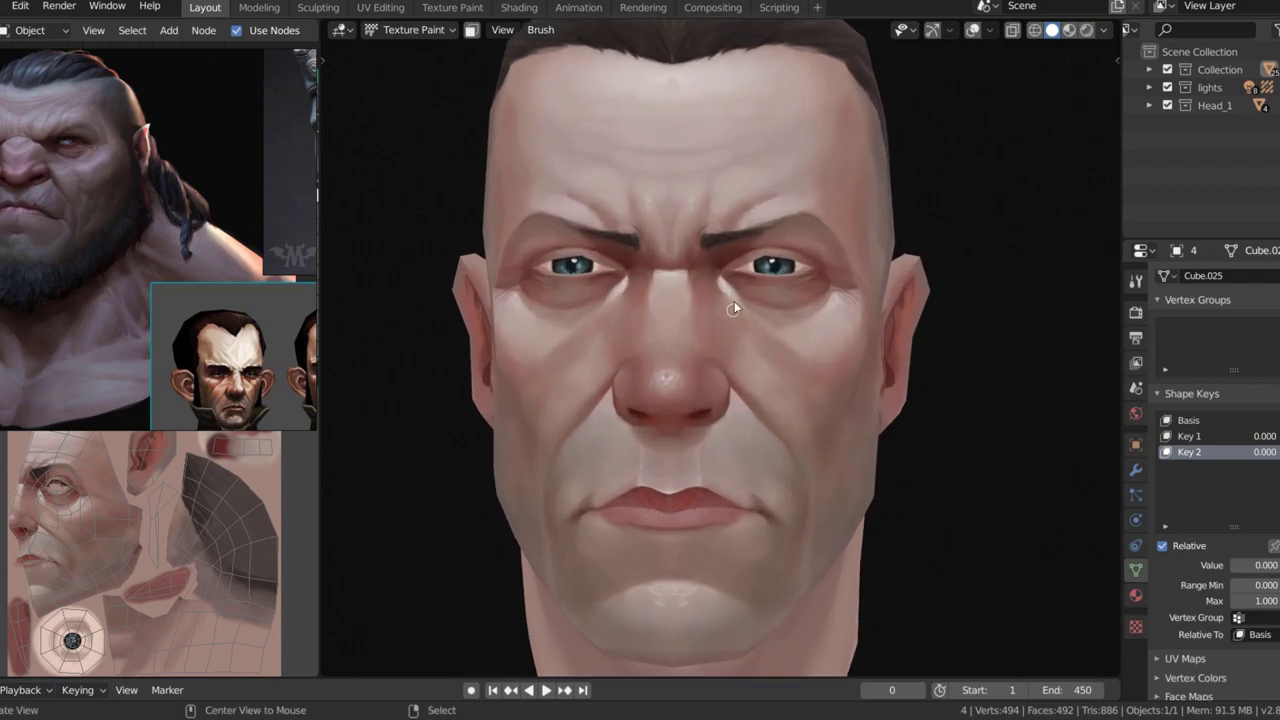
scroll(877, 323, up, 4)
key(s)
key(n)
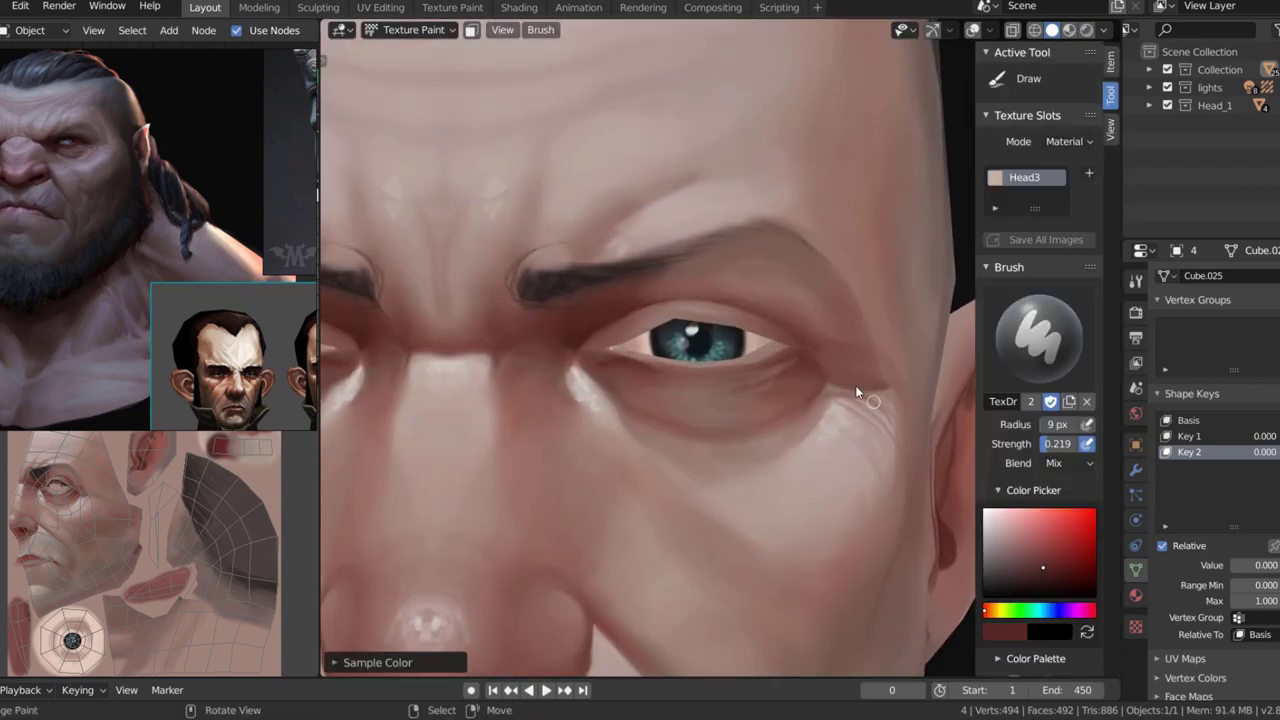
scroll(815, 379, down, 1)
scroll(389, 351, down, 2)
scroll(486, 316, up, 1)
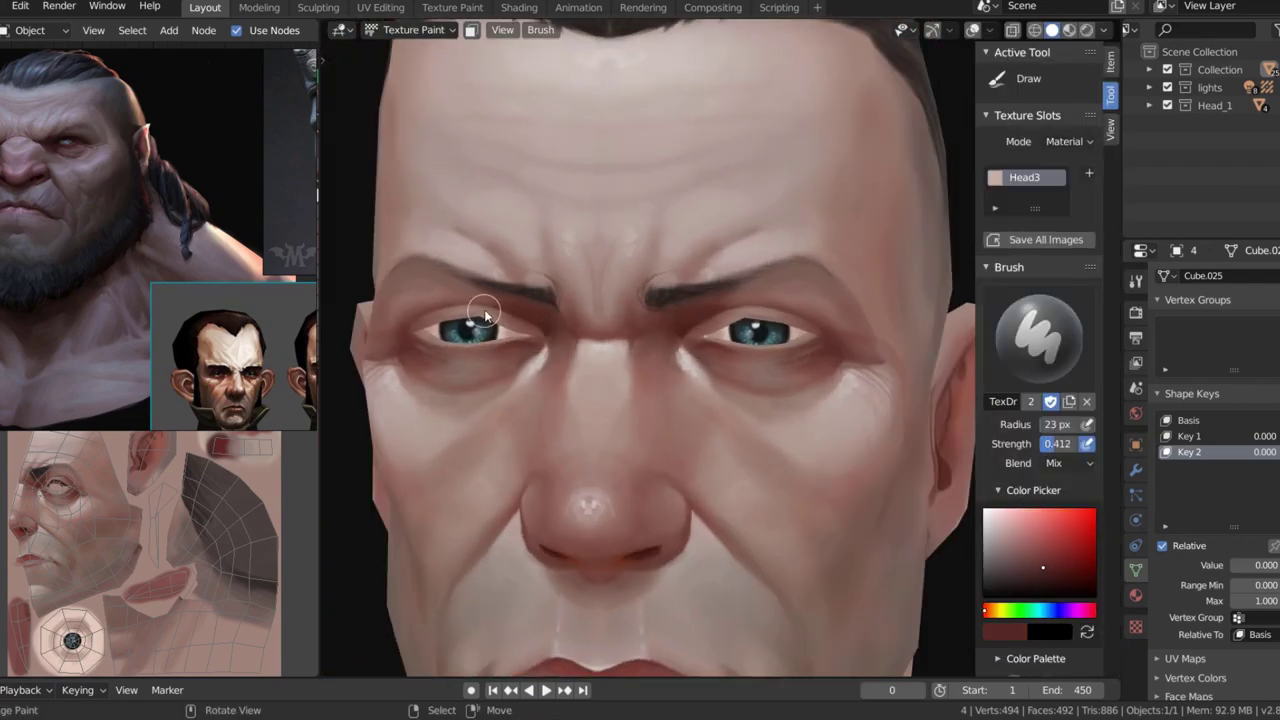
scroll(623, 337, down, 5)
key(s)
scroll(618, 334, down, 1)
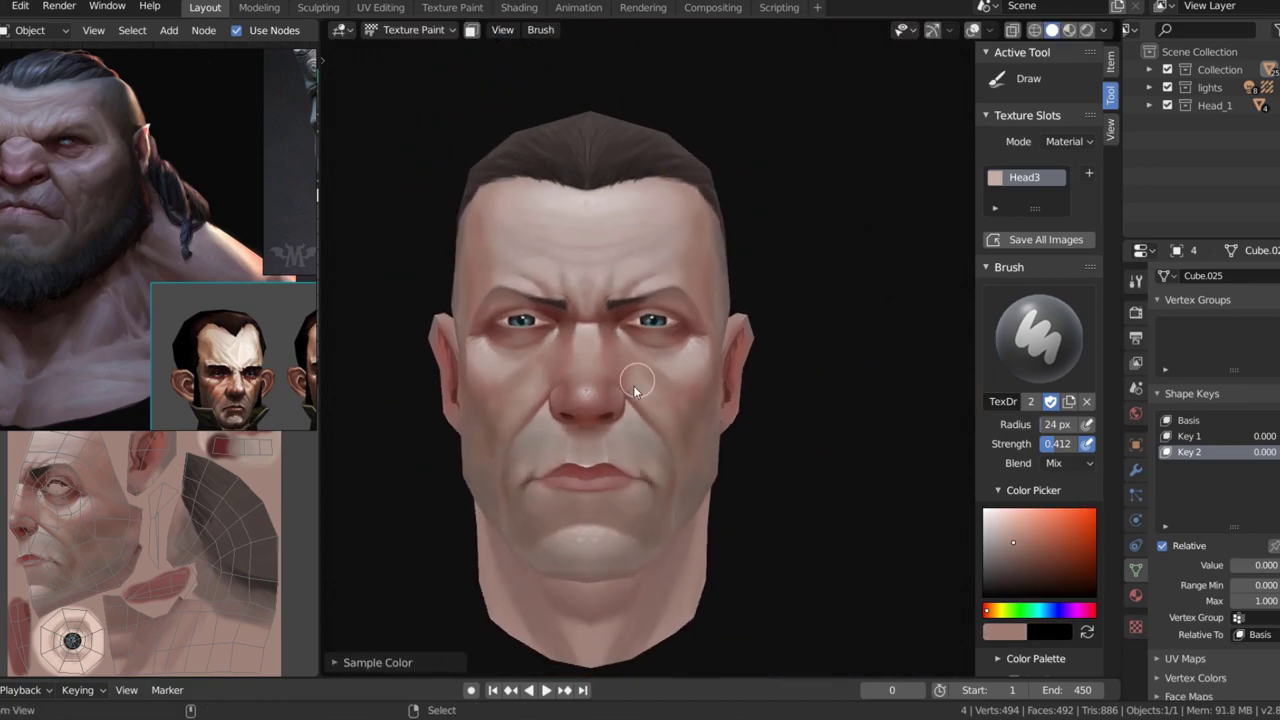
scroll(631, 325, up, 5)
mouse_move(634, 346)
middle_down()
mouse_move(643, 366)
mouse_move(735, 377)
middle_up()
scroll(627, 363, down, 1)
key(alt+s)
- Shrink the brush to 8 px and sample light skin tones from the front view
scroll(757, 346, up, 4)
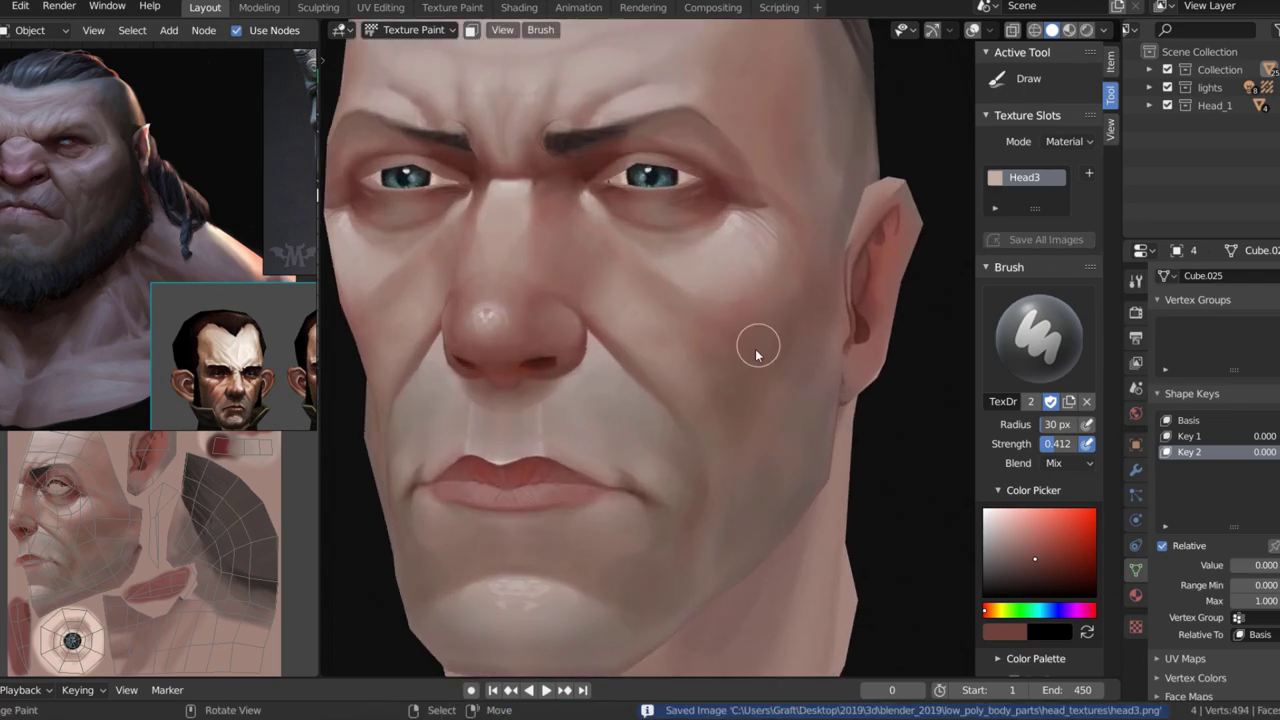
key(f)
click(683, 418)
scroll(600, 330, down, 3)
scroll(497, 330, up, 3)
mouse_move(520, 311)
middle_down()
mouse_move(497, 330)
mouse_move(527, 302)
middle_up()
key(s)
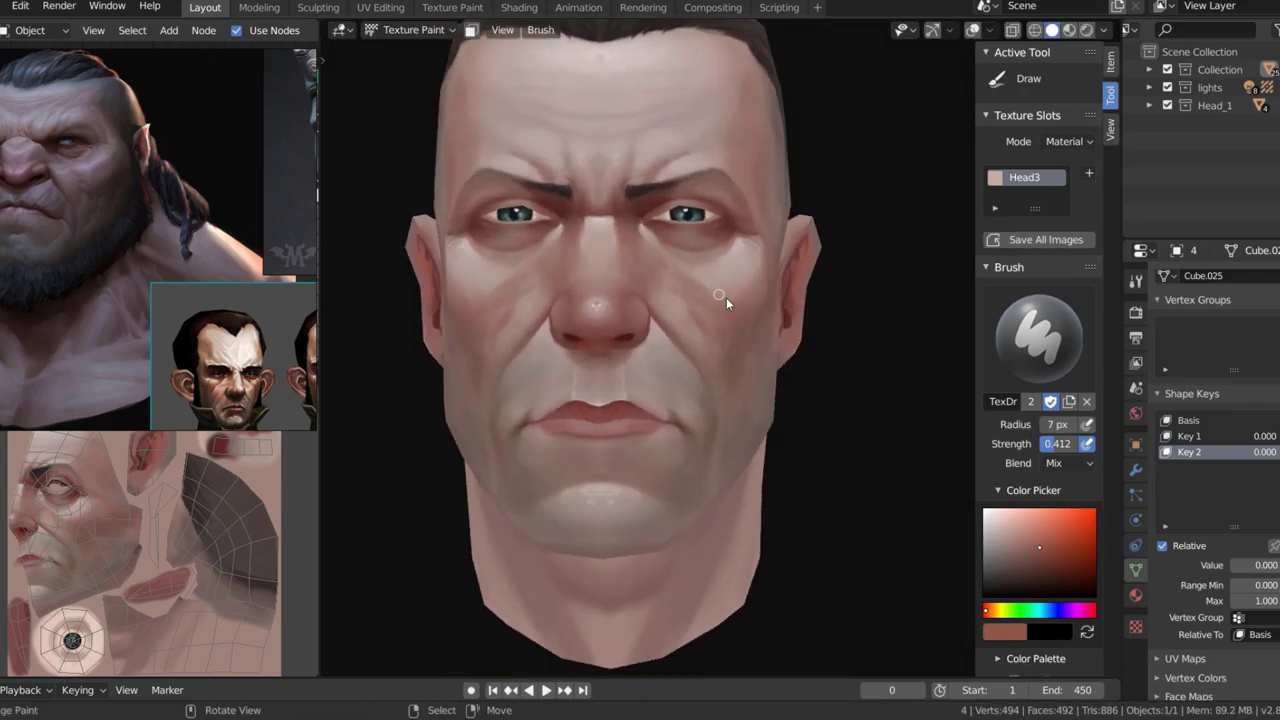
scroll(690, 270, up, 1)
scroll(642, 231, up, 2)
key(s)
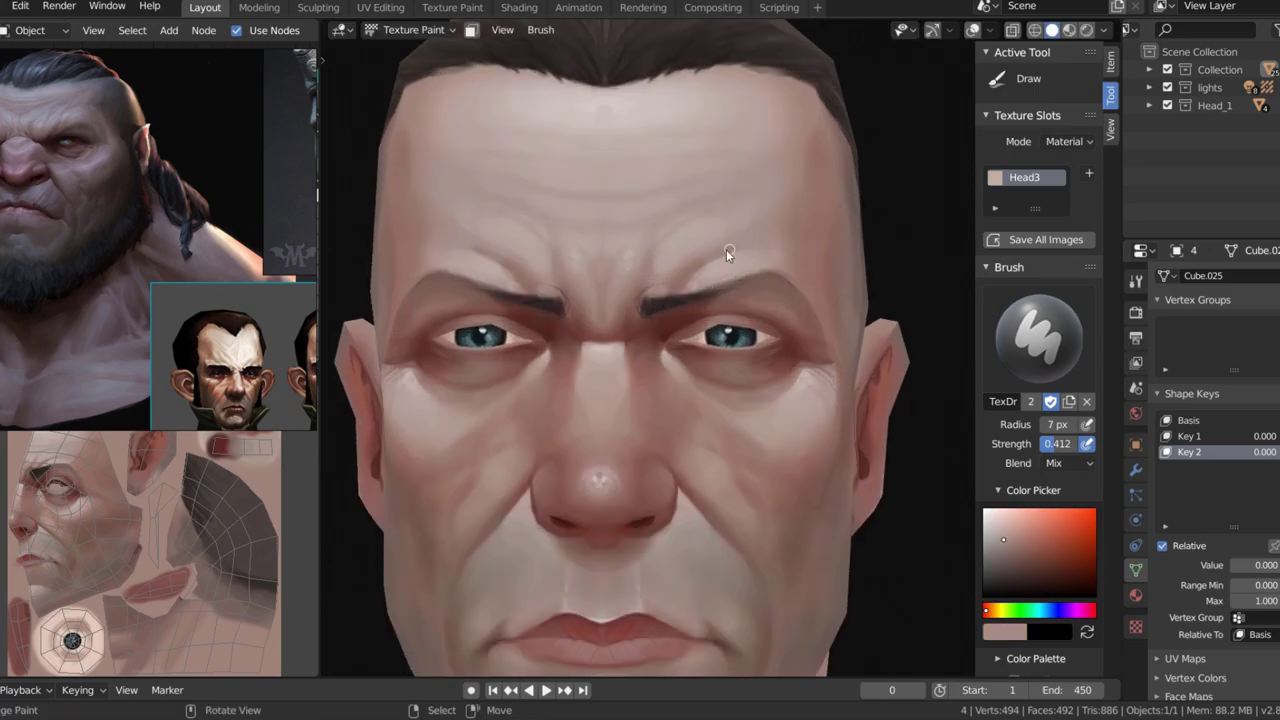
key(s)
scroll(790, 235, down, 1)
scroll(760, 300, up, 2)
- Sample light skin tones from the right side, lower-left side and profile of the face
middle_drag(760, 300, 711, 407)
scroll(716, 392, down, 2)
middle_drag(689, 513, 557, 423)
scroll(557, 423, up, 2)
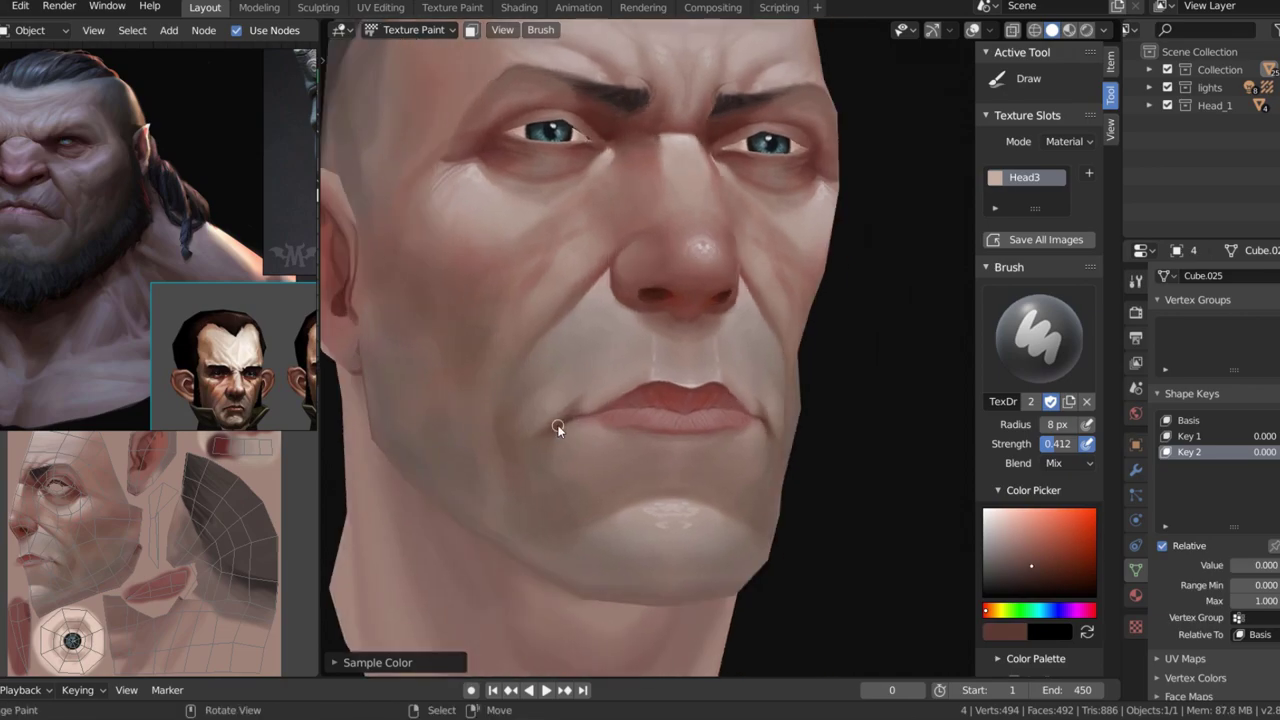
scroll(478, 413, down, 2)
scroll(618, 407, up, 2)
key(s)
mouse_move(604, 382)
middle_down()
mouse_move(618, 407)
mouse_move(575, 307)
middle_up()
scroll(550, 409, up, 2)
scroll(520, 372, up, 2)
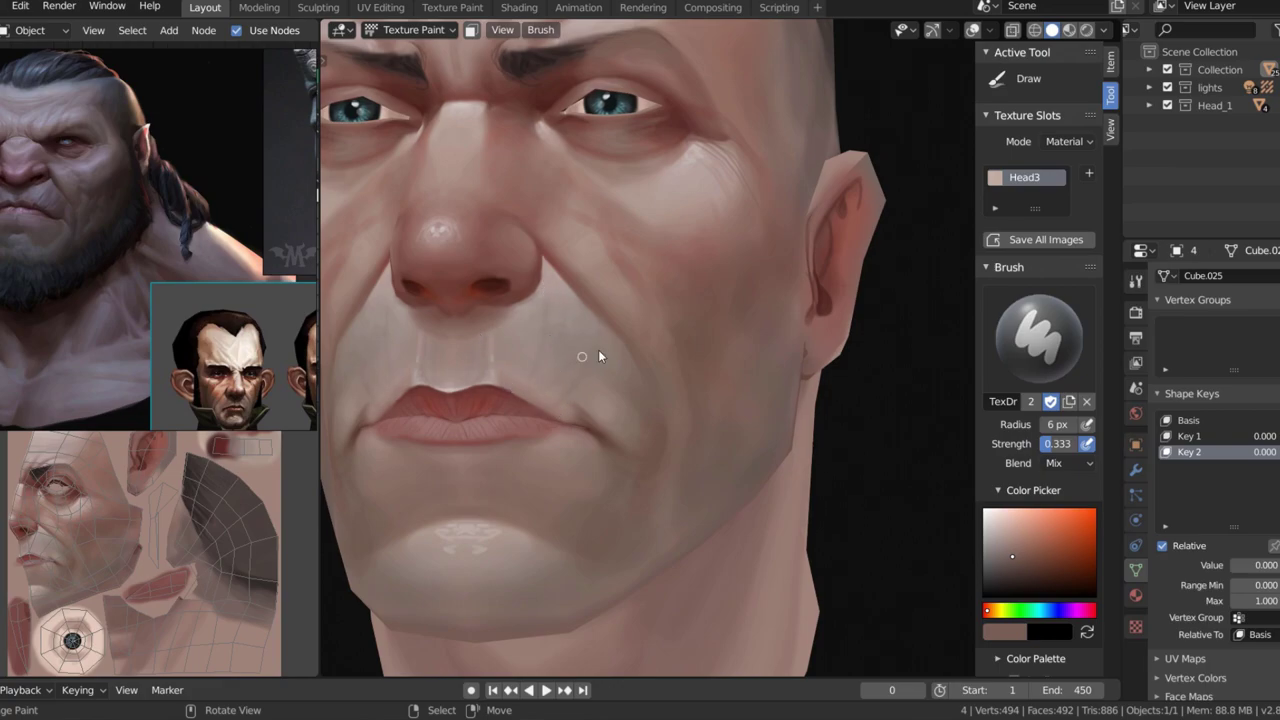
key(s)
scroll(610, 450, down, 2)
scroll(548, 364, down, 1)
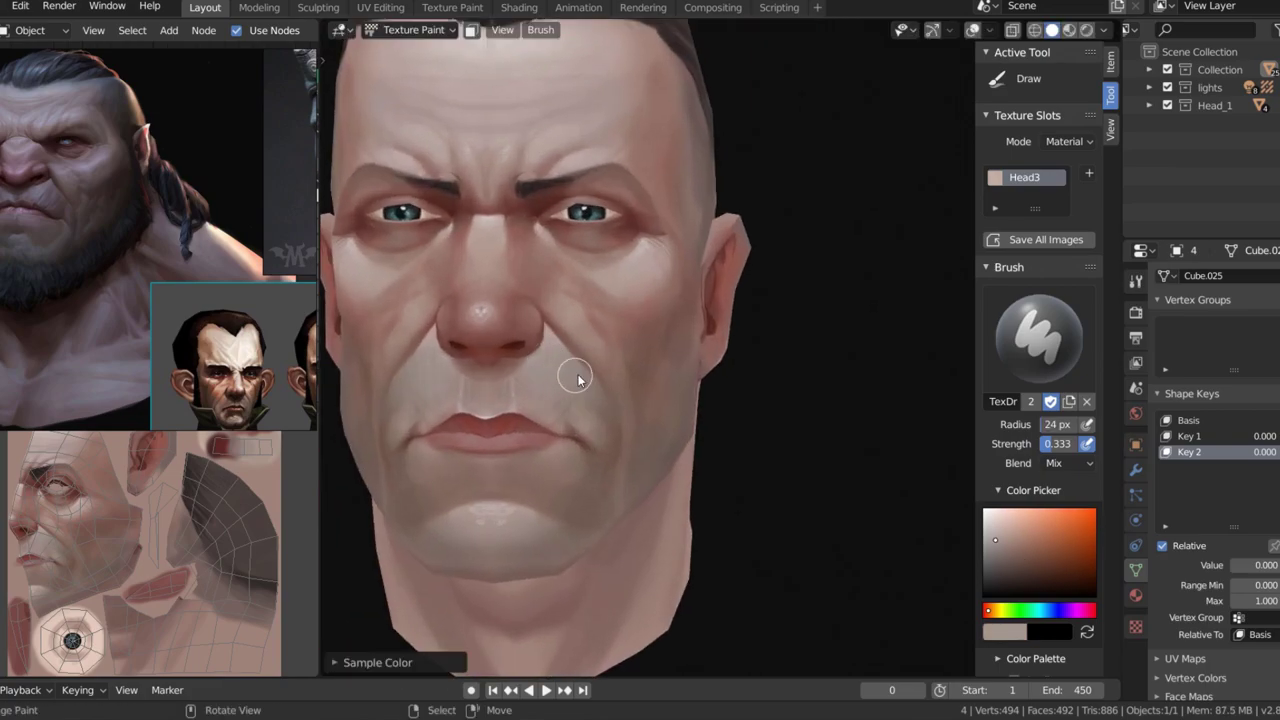
scroll(600, 360, down, 2)
mouse_move(694, 294)
middle_down()
mouse_move(776, 291)
mouse_move(716, 301)
middle_up()
- Enlarge the brush to about 36 px for broad skin strokes, then reduce it
key(f)
click(726, 321)
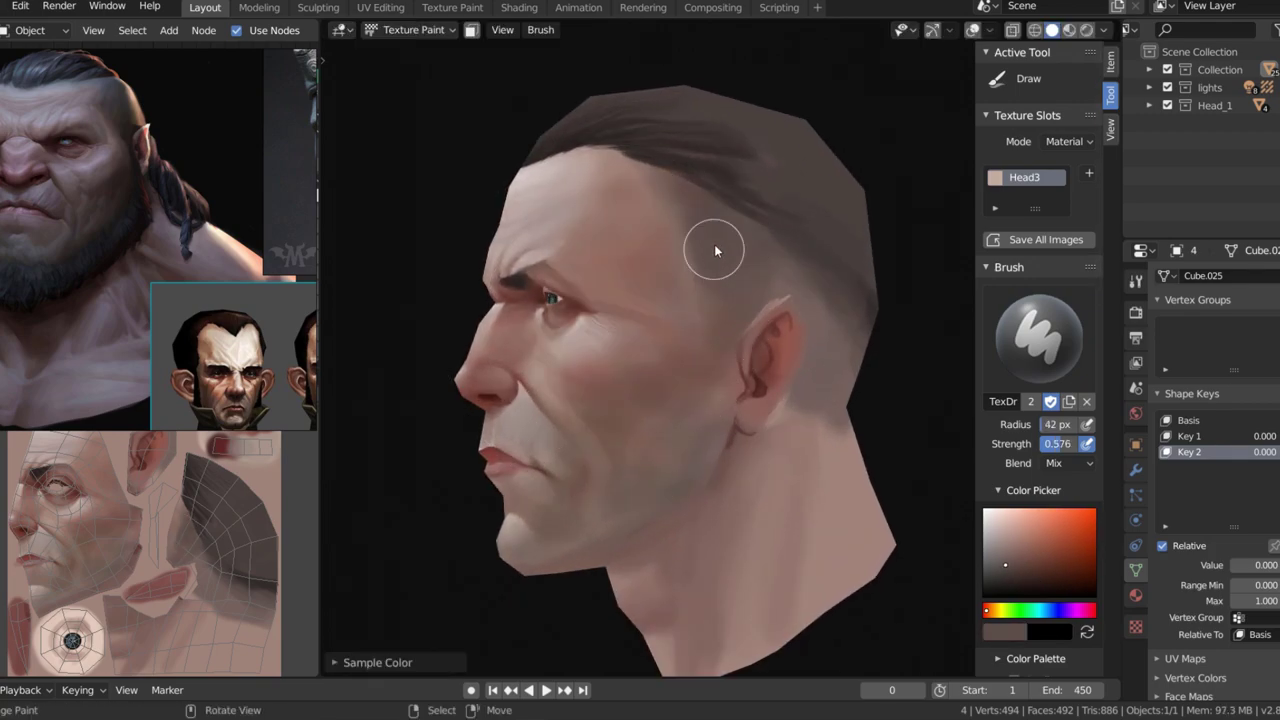
mouse_move(714, 244)
middle_down()
mouse_move(771, 227)
mouse_move(661, 329)
middle_up()
key(bracketleft)
key(bracketleft)
key(bracketleft)
key(s)
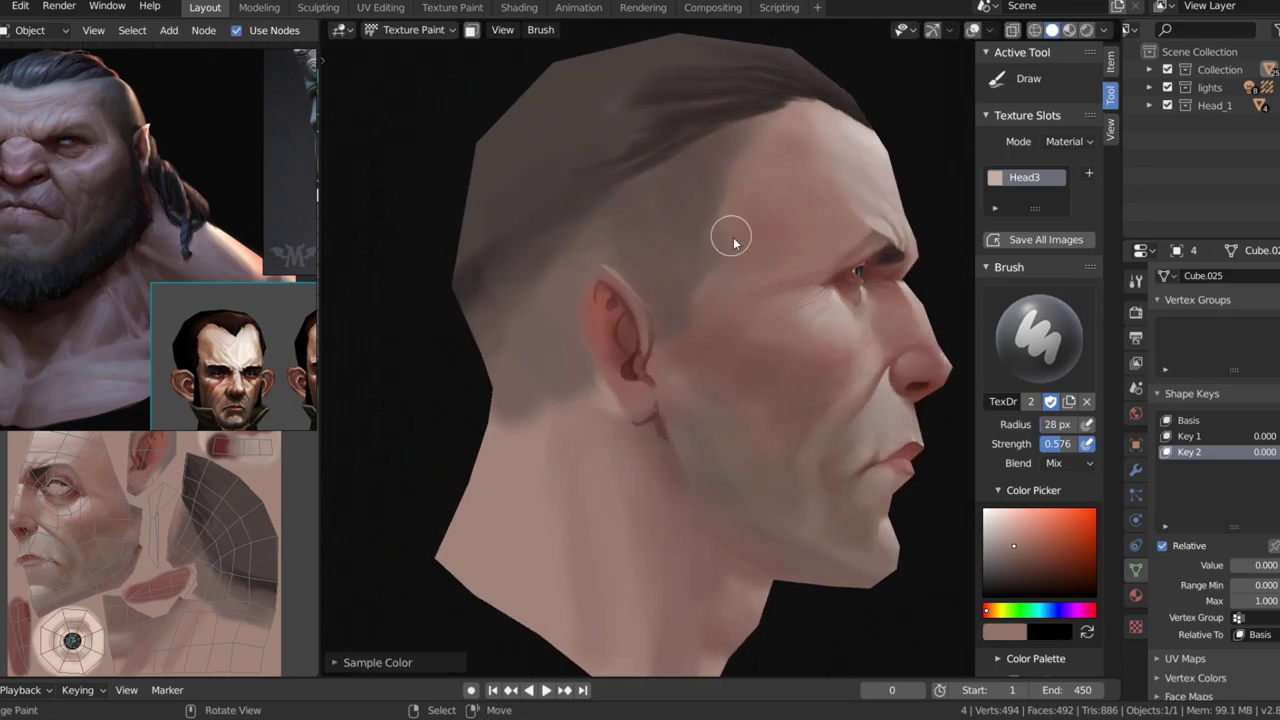
mouse_move(731, 240)
middle_down()
mouse_move(757, 140)
mouse_move(737, 208)
middle_up()
key(f)
click(693, 276)
mouse_move(693, 276)
middle_down()
mouse_move(663, 286)
mouse_move(709, 249)
mouse_move(710, 273)
mouse_move(845, 291)
mouse_move(866, 347)
mouse_move(700, 405)
middle_up()
key(s)
key(f)
click(866, 347)
- Set the brush radius to 33 px, dab skin tone under the chin, and save
key(s)
key(f)
click(850, 380)
click(997, 570)
key(s)
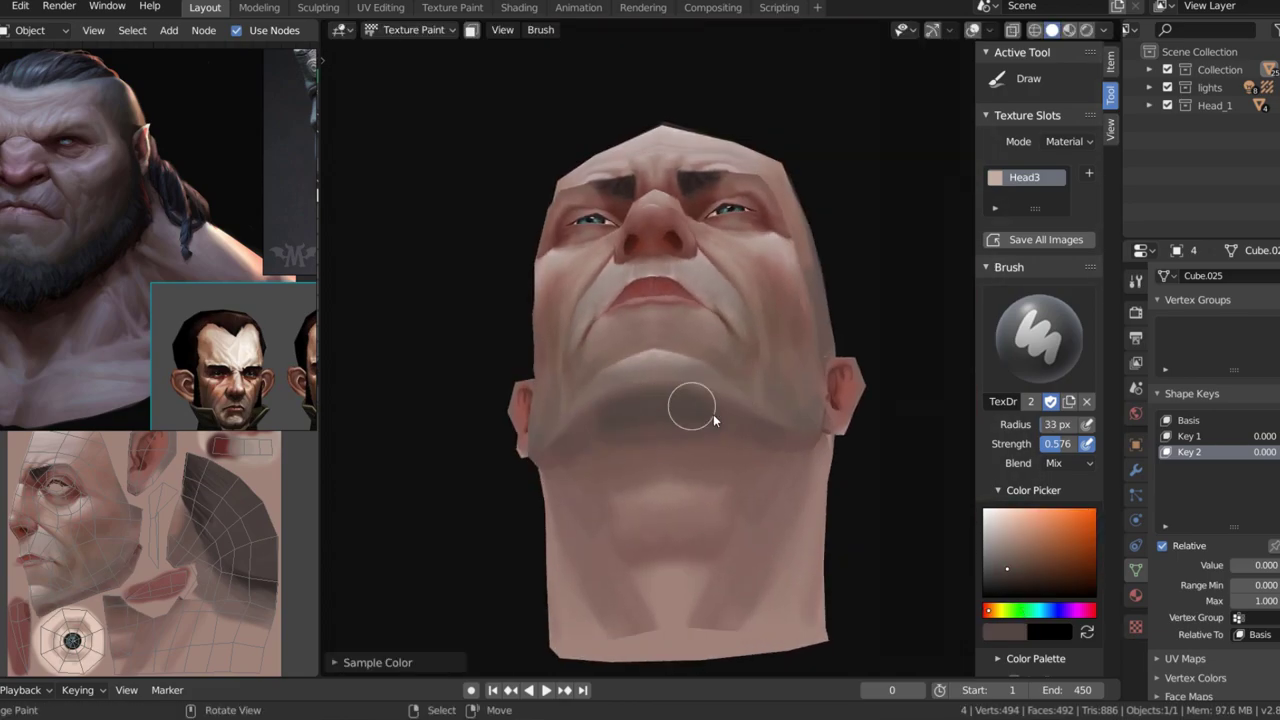
middle_drag(740, 463, 601, 461)
mouse_move(741, 416)
middle_down()
mouse_move(737, 451)
mouse_move(826, 394)
mouse_move(857, 323)
middle_up()
key(alt+s)
- Sample a dark red and darken the brush colour for fine brow wrinkle detail
scroll(696, 213, up, 4)
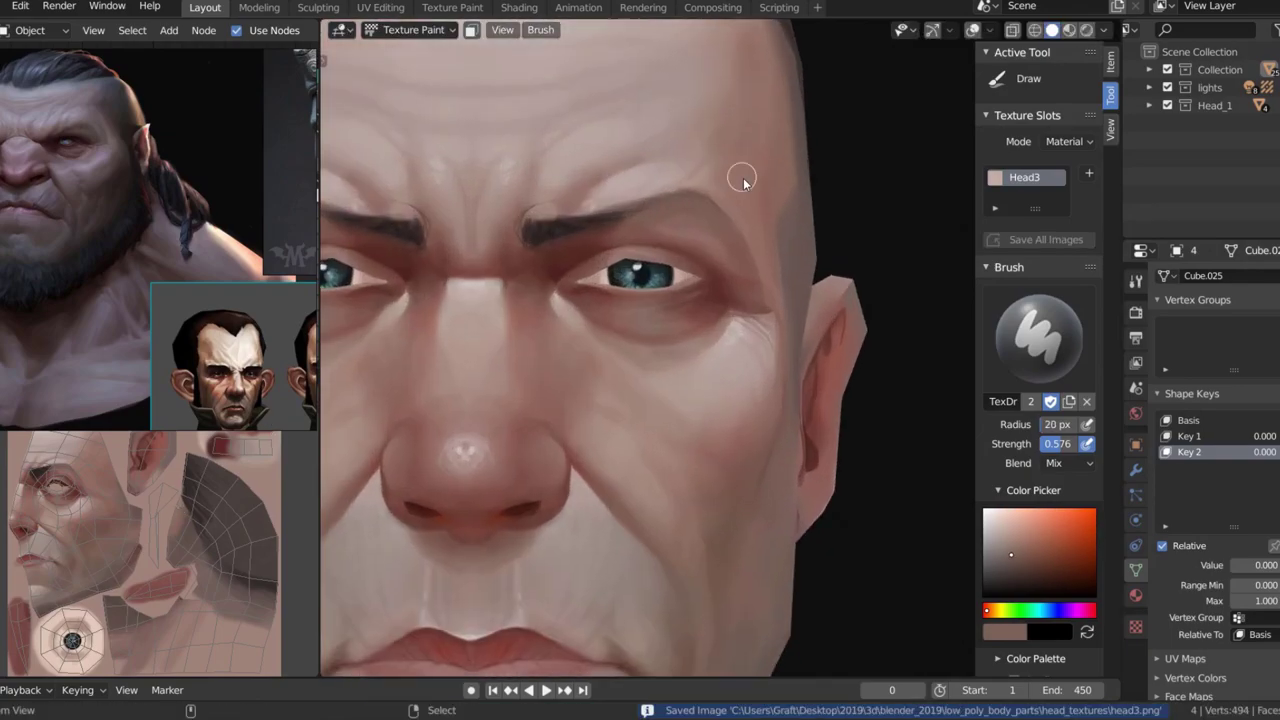
key(s)
scroll(529, 271, up, 3)
middle_drag(628, 307, 932, 416)
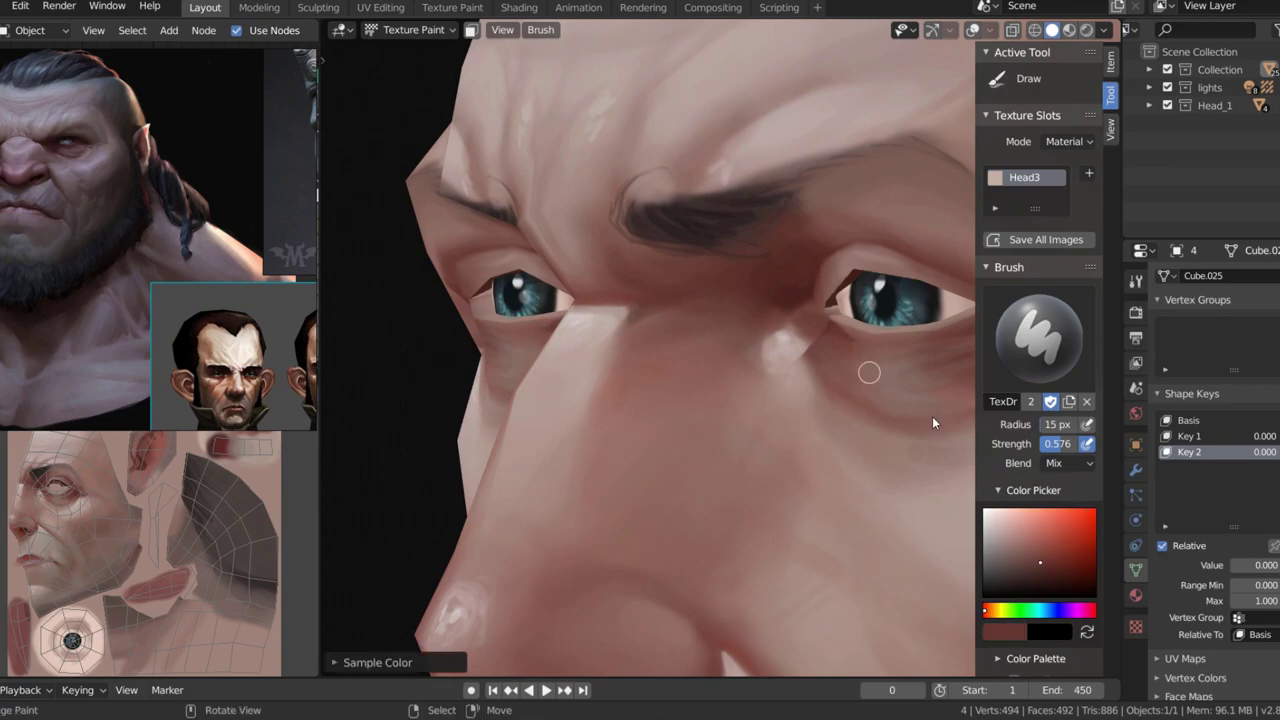
key(s)
scroll(750, 289, down, 6)
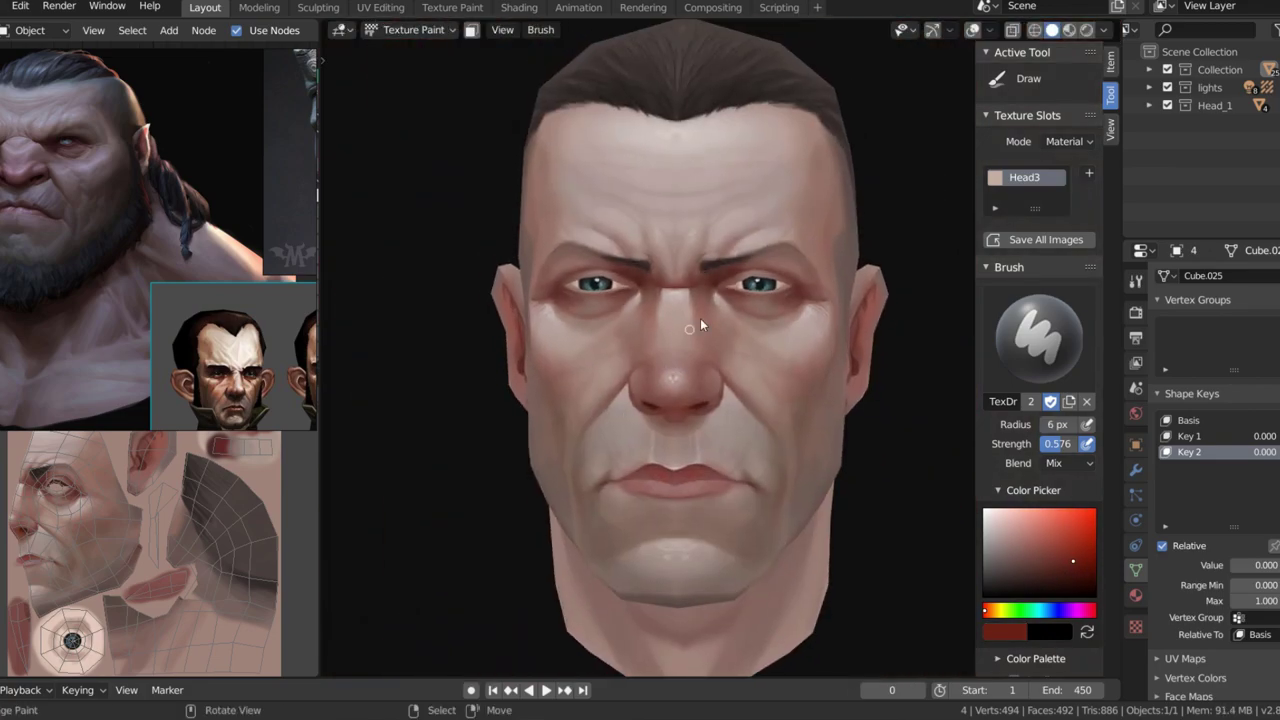
scroll(755, 280, up, 3)
scroll(646, 266, down, 2)
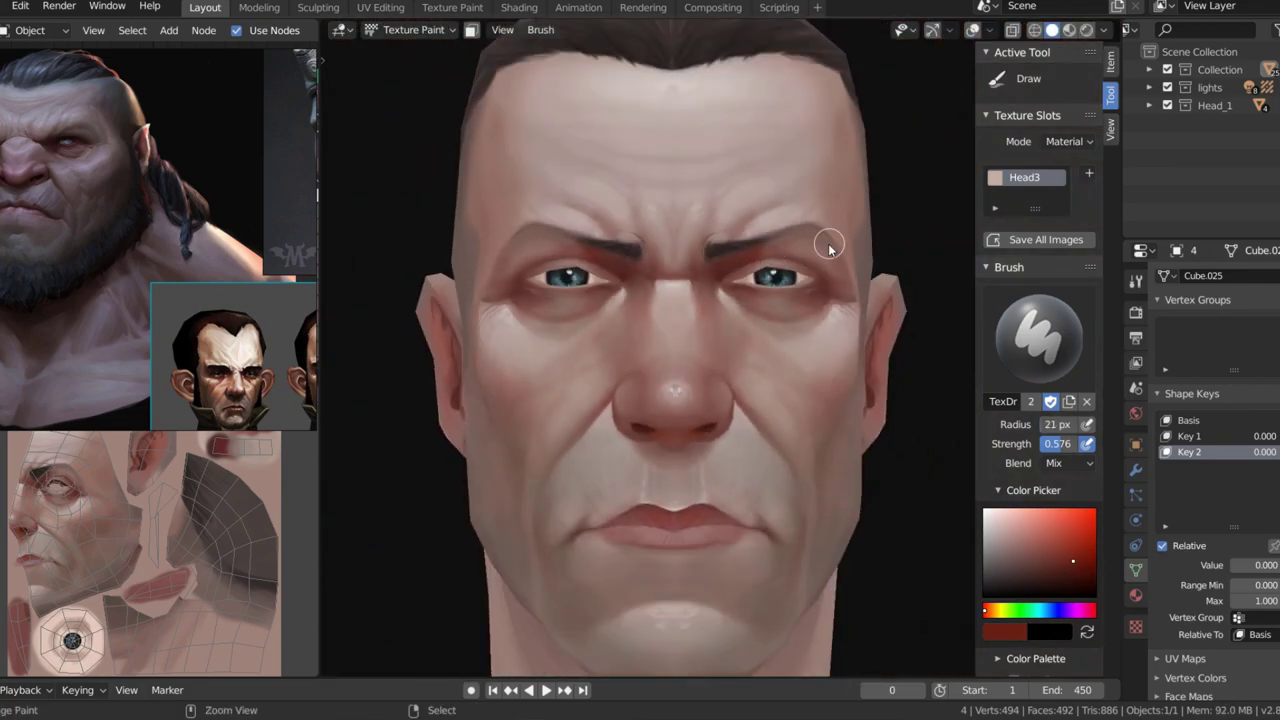
scroll(703, 287, down, 1)
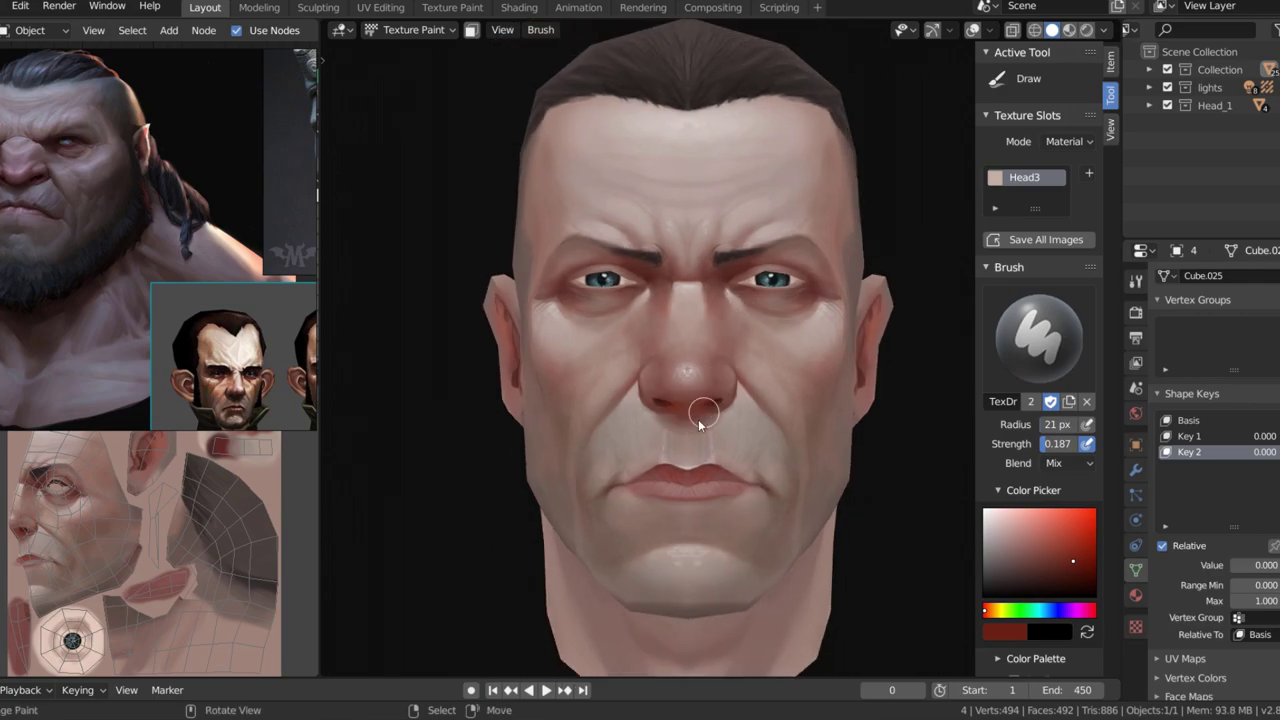
scroll(698, 419, down, 1)
scroll(666, 438, down, 1)
scroll(727, 374, up, 2)
key(s)
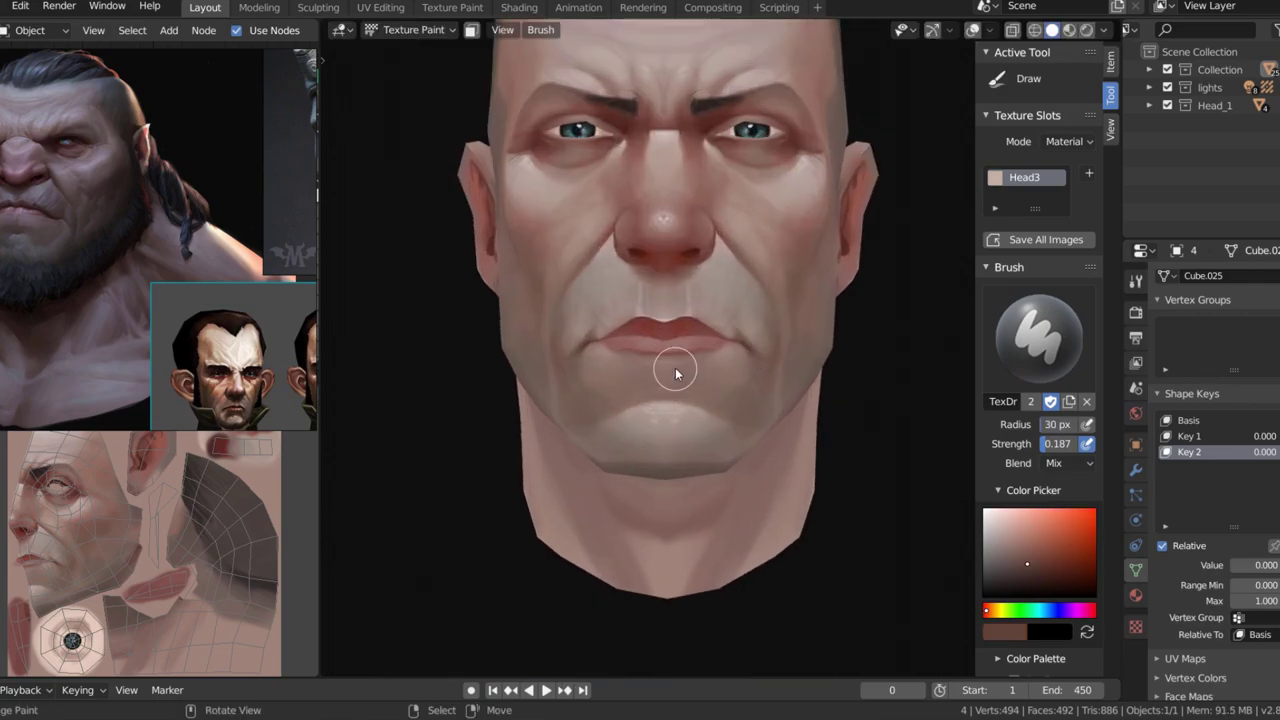
click(1021, 575)
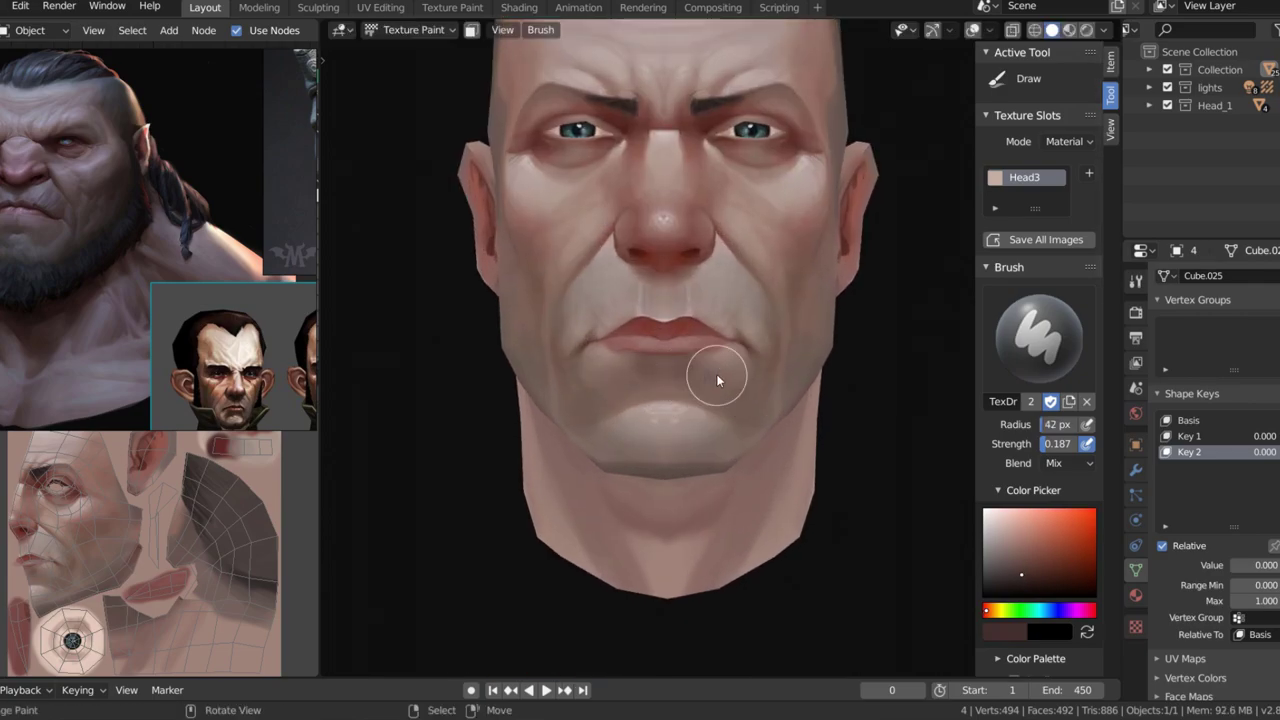
key(s)
scroll(760, 300, down, 1)
- Sample darker skin and forehead colours to deepen the forehead wrinkles
middle_drag(827, 199, 778, 256)
scroll(778, 256, up, 2)
scroll(702, 298, up, 2)
scroll(680, 312, up, 1)
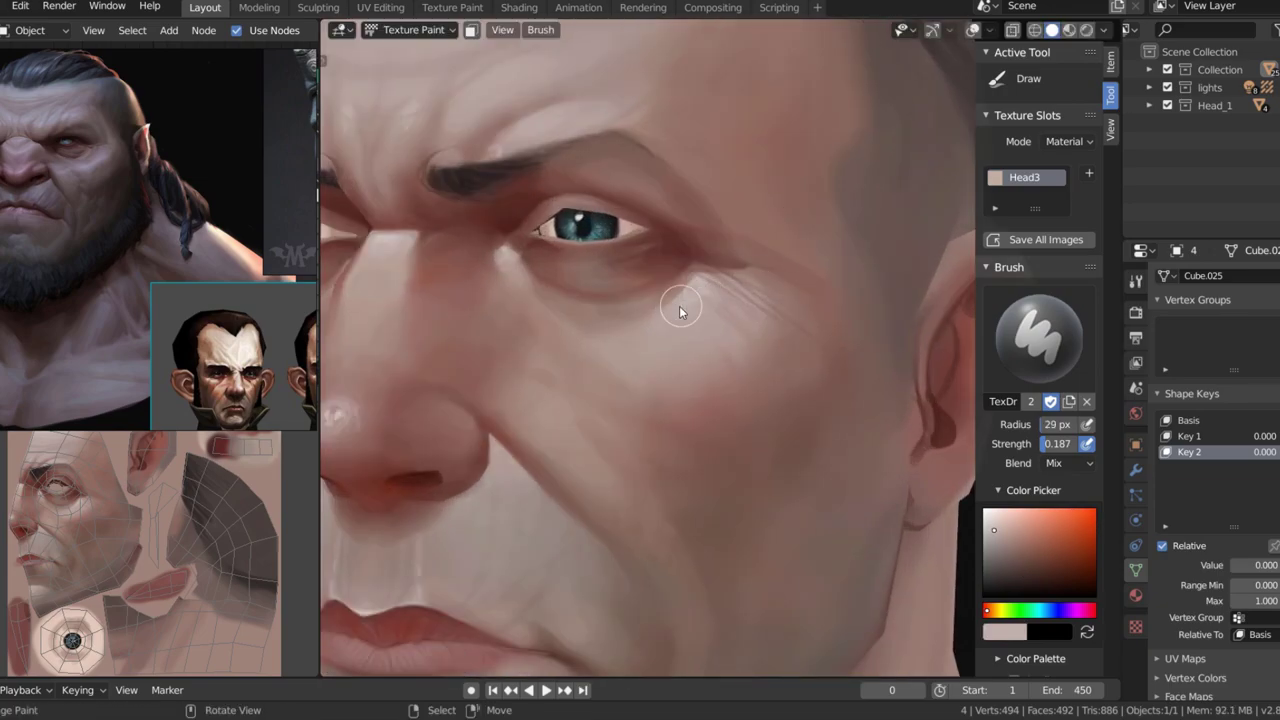
key(s)
mouse_move(767, 338)
alt+middle_down()
mouse_move(645, 256)
mouse_move(597, 309)
mouse_move(644, 258)
mouse_move(671, 164)
alt+middle_up()
key(s)
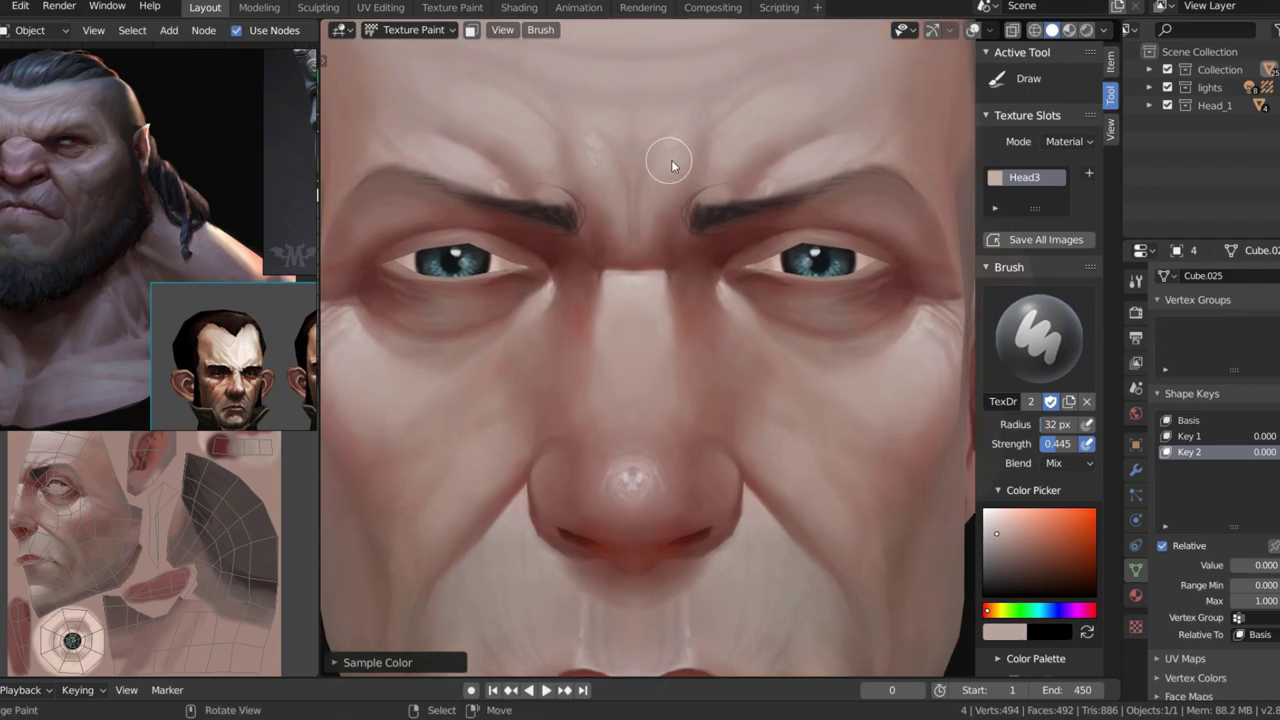
scroll(836, 136, down, 4)
alt+middle_drag(600, 300, 567, 314)
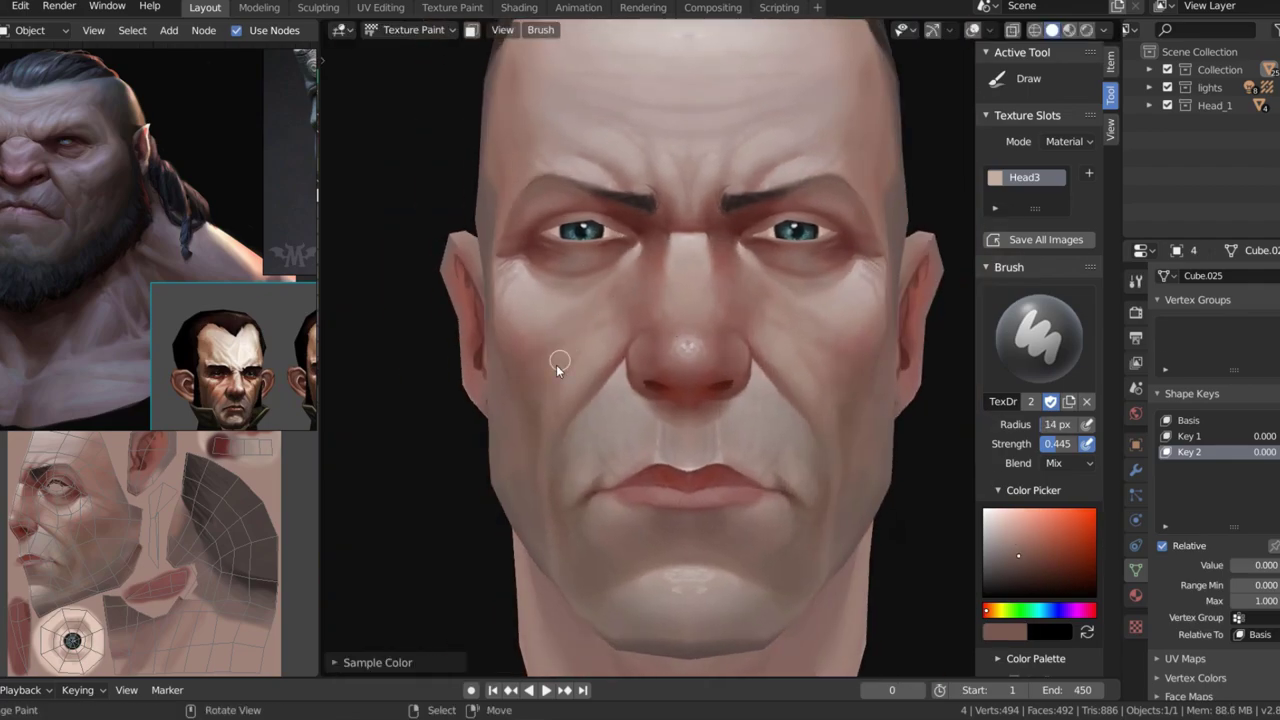
alt+middle_drag(557, 368, 503, 517)
scroll(503, 517, down, 2)
- Shade the cheek and ear with redder and pale pink tones, then save head3.png
key(s)
mouse_move(560, 486)
alt+middle_down()
mouse_move(551, 469)
mouse_move(814, 277)
alt+middle_up()
scroll(754, 350, up, 3)
key(s)
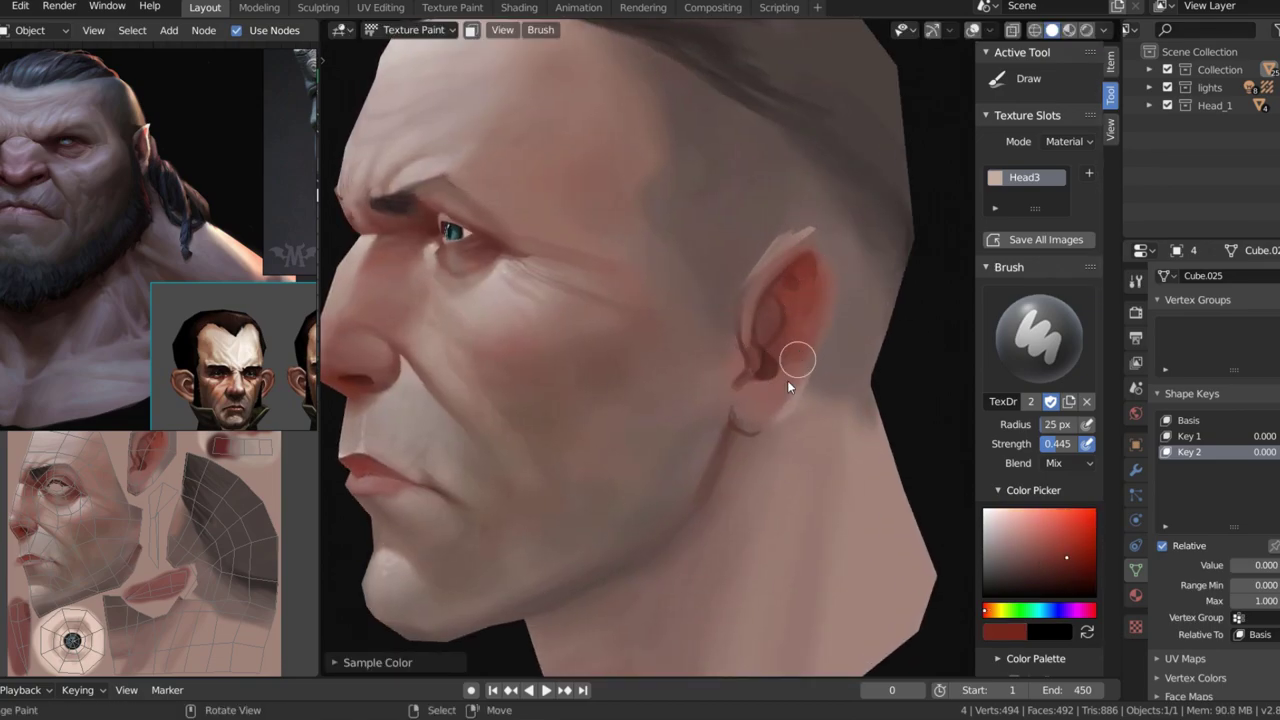
middle_drag(788, 383, 754, 400)
key(s)
mouse_move(777, 263)
middle_down()
mouse_move(735, 355)
mouse_move(795, 317)
mouse_move(740, 206)
middle_up()
key(s)
key(s)
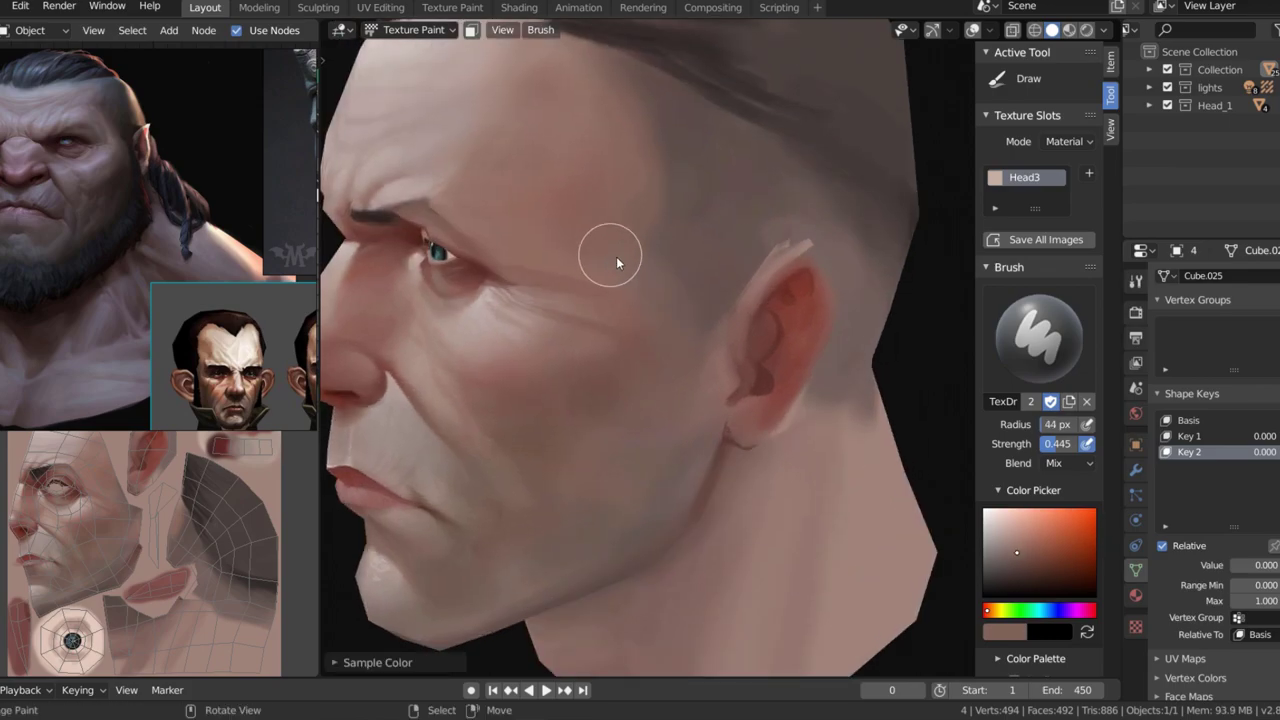
scroll(617, 262, down, 5)
key(s)
mouse_move(706, 366)
middle_down()
mouse_move(729, 423)
mouse_move(598, 482)
mouse_move(552, 383)
mouse_move(714, 209)
mouse_move(629, 257)
middle_up()
key(alt+s)
- Paint a dark stroke along the right brow, shade near the mouth, save, and sample dark hair colour
alt+middle_click(629, 257)
scroll(671, 369, up, 6)
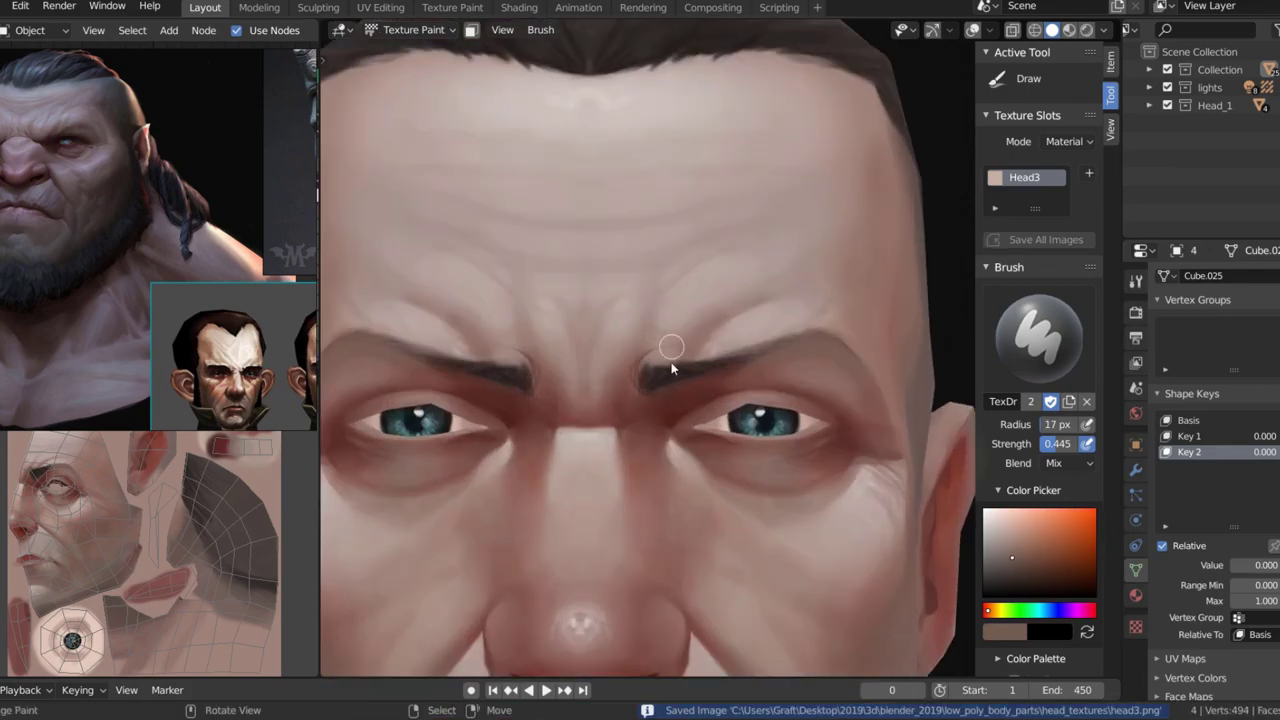
key(s)
drag(651, 380, 796, 334)
scroll(740, 318, down, 3)
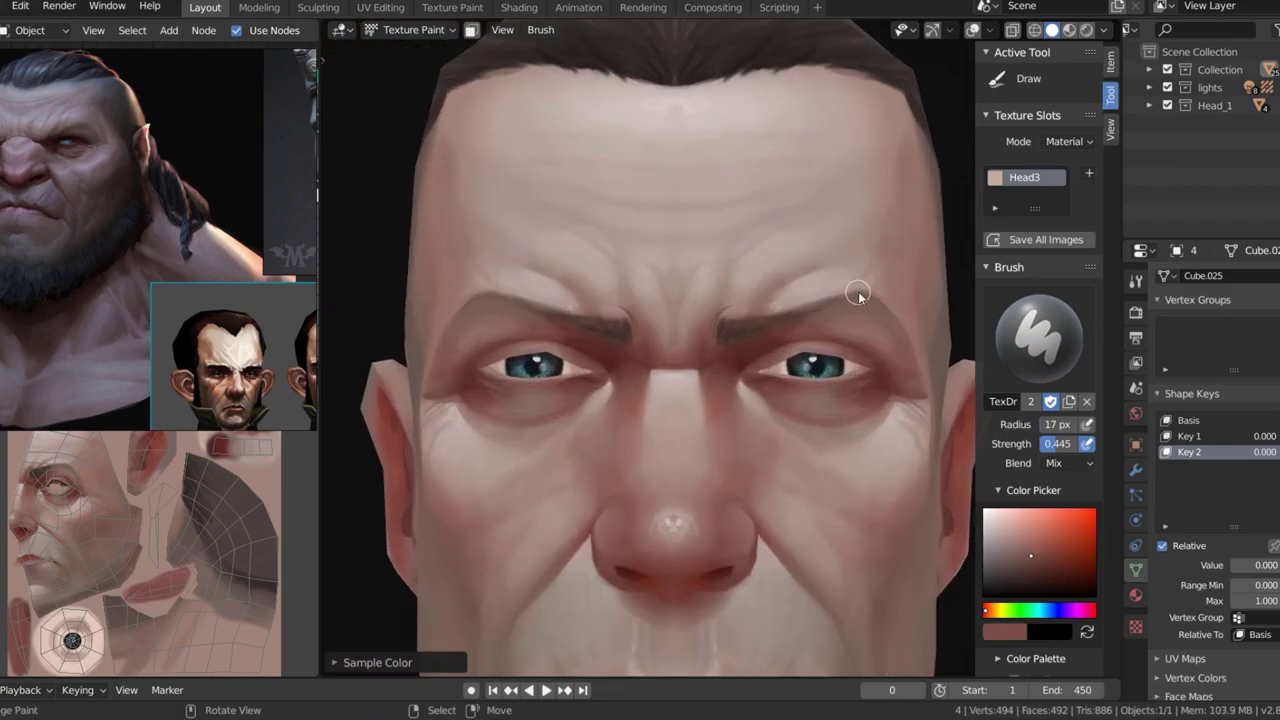
scroll(858, 293, down, 4)
mouse_move(463, 291)
middle_down()
mouse_move(851, 251)
mouse_move(714, 351)
mouse_move(766, 437)
mouse_move(671, 437)
mouse_move(737, 429)
middle_up()
scroll(692, 392, up, 5)
key(s)
scroll(621, 336, up, 2)
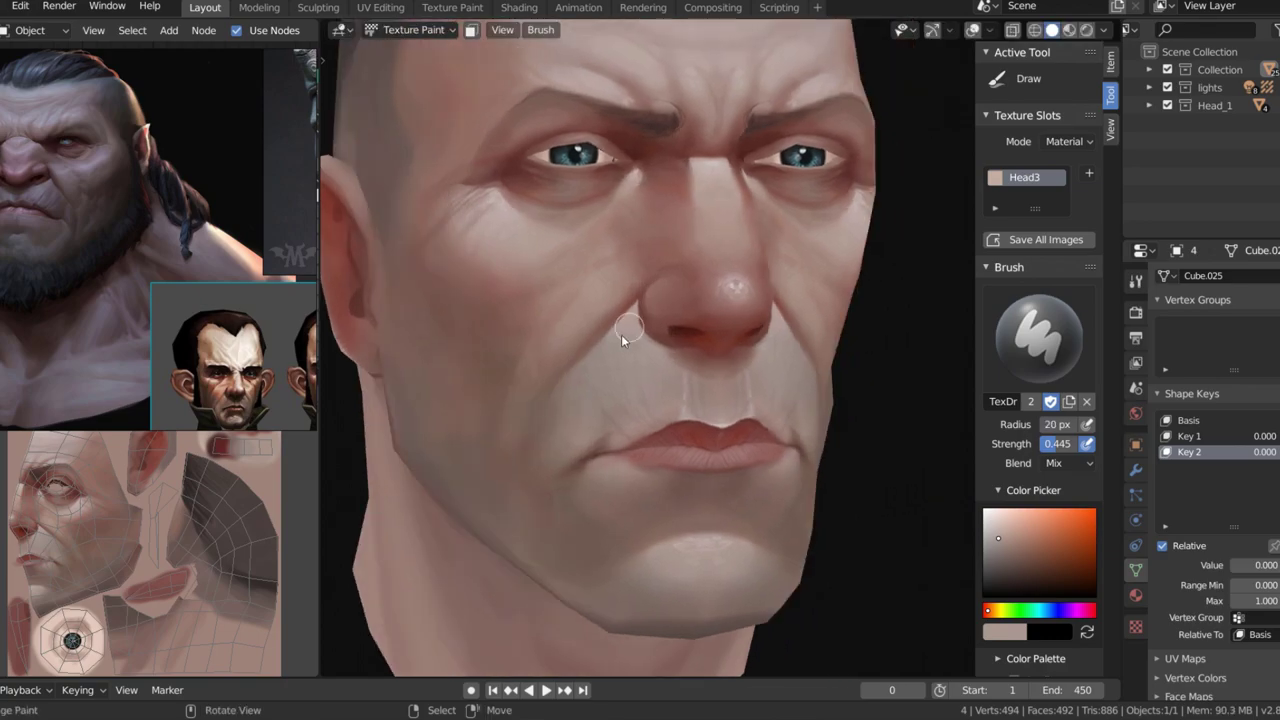
key(bracketleft)
mouse_move(757, 296)
middle_down()
mouse_move(831, 237)
mouse_move(728, 323)
mouse_move(778, 286)
mouse_move(720, 351)
middle_up()
key(alt+s)
key(s)
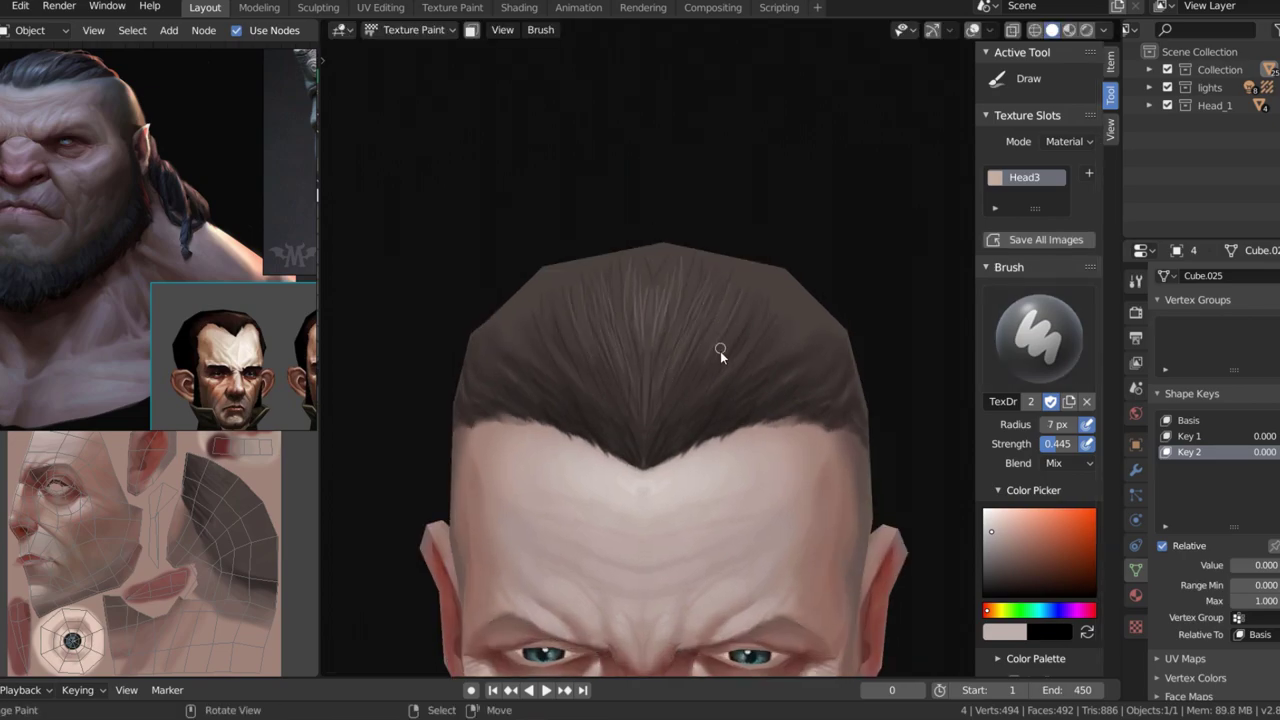
- Sample a skin colour from the face and dab fine stubble dots over the upper lip and jaw
mouse_move(658, 323)
middle_down()
mouse_move(777, 331)
mouse_move(843, 306)
middle_up()
scroll(843, 306, down, 3)
scroll(663, 363, up, 3)
key(s)
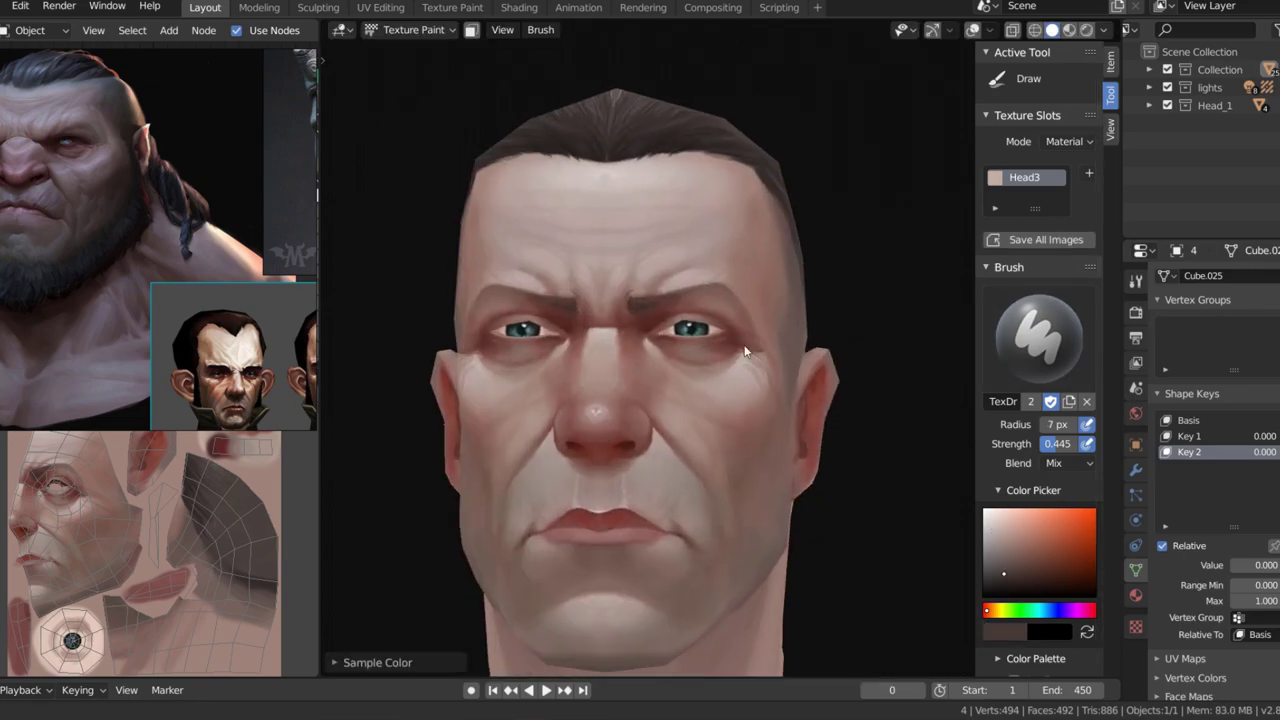
scroll(678, 392, up, 2)
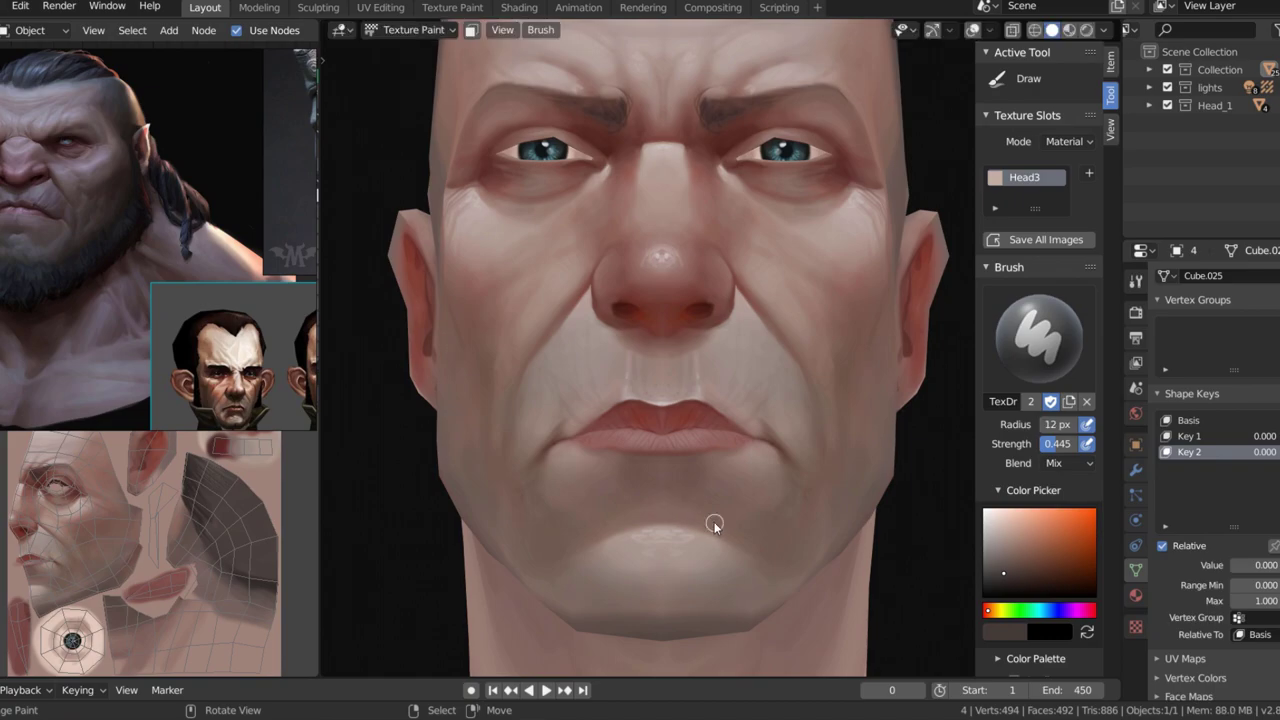
mouse_move(720, 501)
middle_down()
mouse_move(677, 372)
mouse_move(743, 420)
mouse_move(817, 392)
mouse_move(706, 357)
mouse_move(758, 371)
middle_up()
scroll(706, 357, down, 3)
scroll(758, 371, up, 3)
- Sample skin tones beside the eye and sharpen the wrinkles at the eye corners
middle_drag(821, 396, 757, 548)
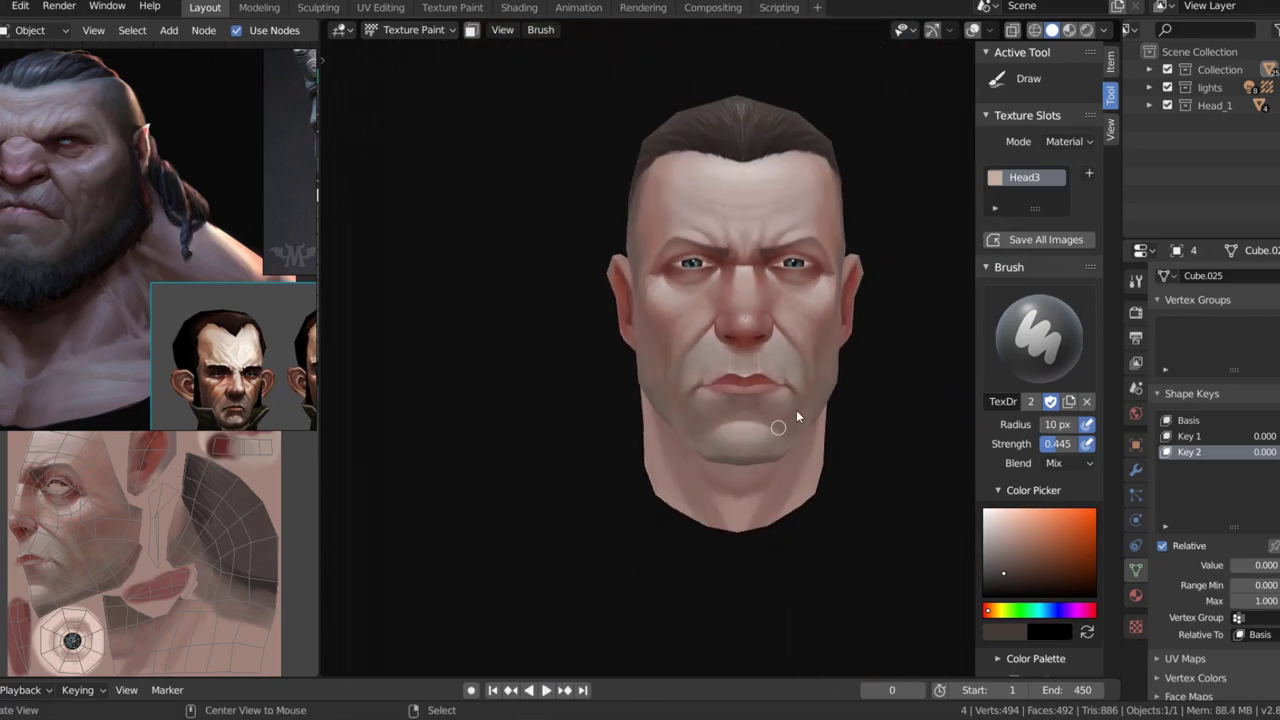
scroll(796, 410, up, 4)
scroll(668, 335, up, 2)
key(s)
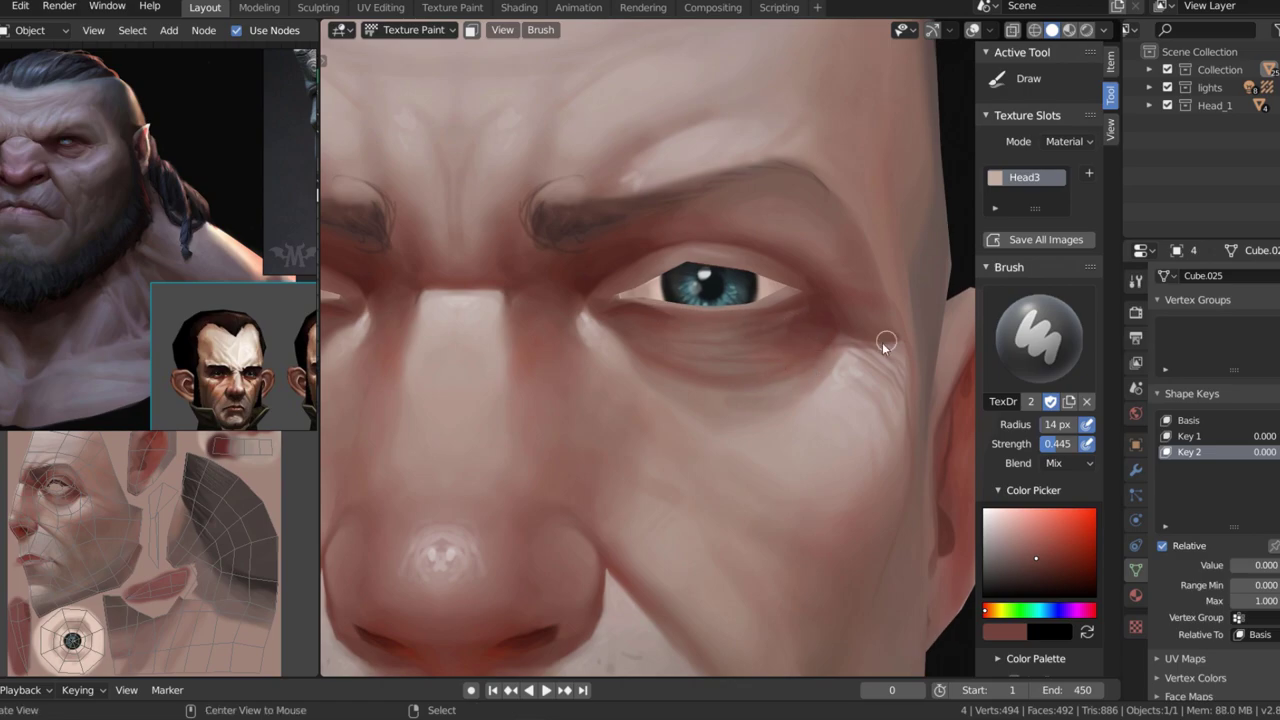
middle_drag(884, 344, 847, 333)
key(s)
mouse_move(841, 281)
middle_down()
mouse_move(623, 371)
mouse_move(616, 427)
mouse_move(657, 237)
middle_up()
scroll(566, 408, up, 3)
- Sample colours from the nose and mouth and add more stubble dots around the mouth and chin
key(s)
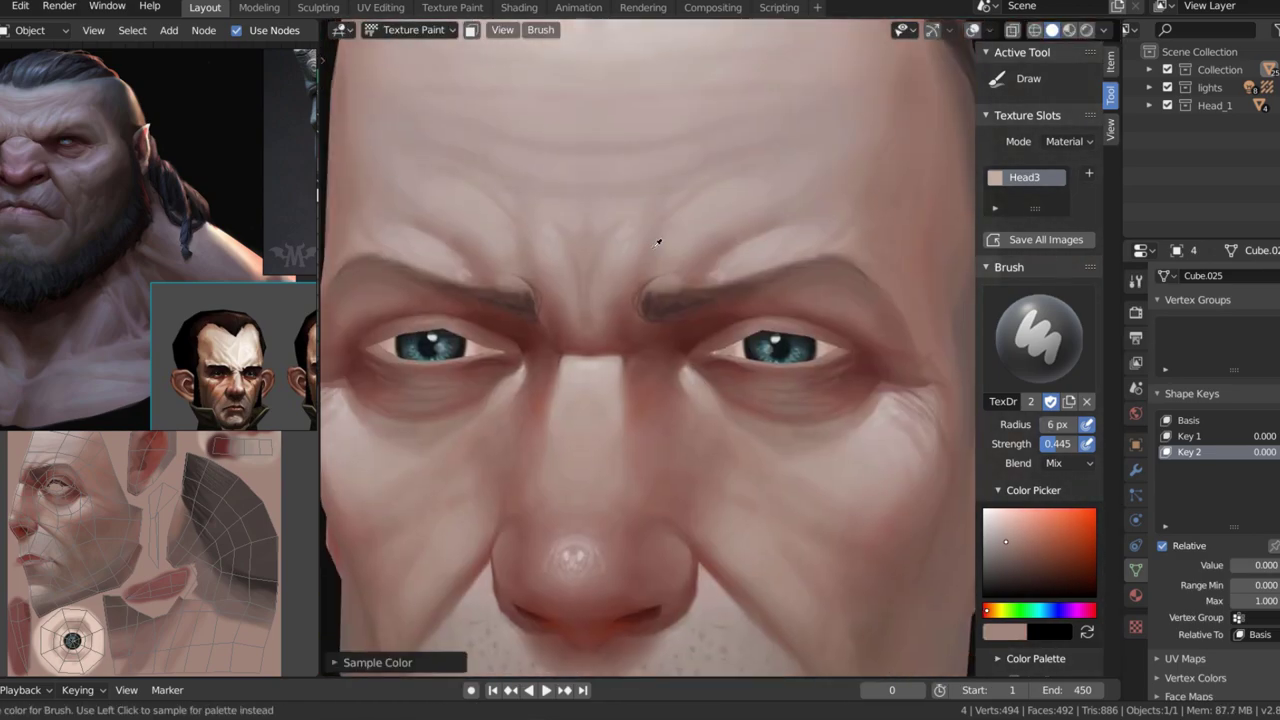
scroll(782, 158, down, 3)
scroll(705, 352, up, 5)
key(s)
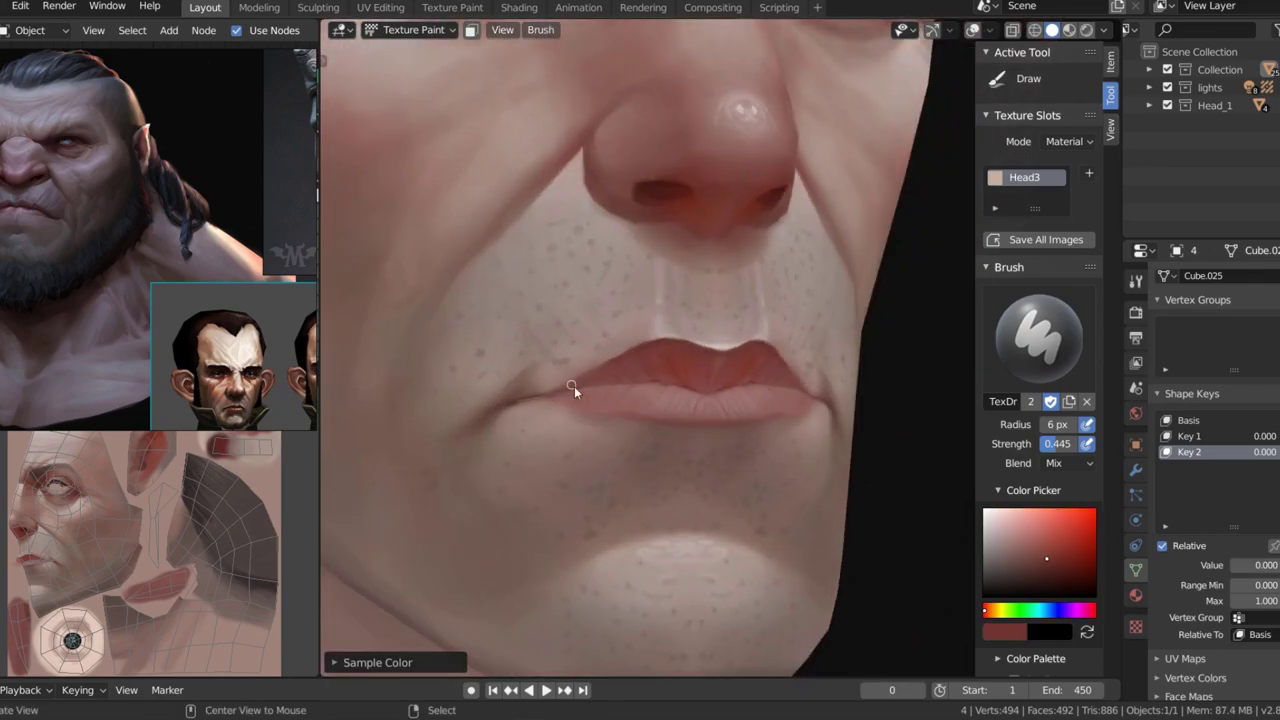
middle_drag(574, 386, 571, 477)
- Sample a colour near the ear and paint a thin pale stroke behind it
middle_drag(527, 571, 851, 453)
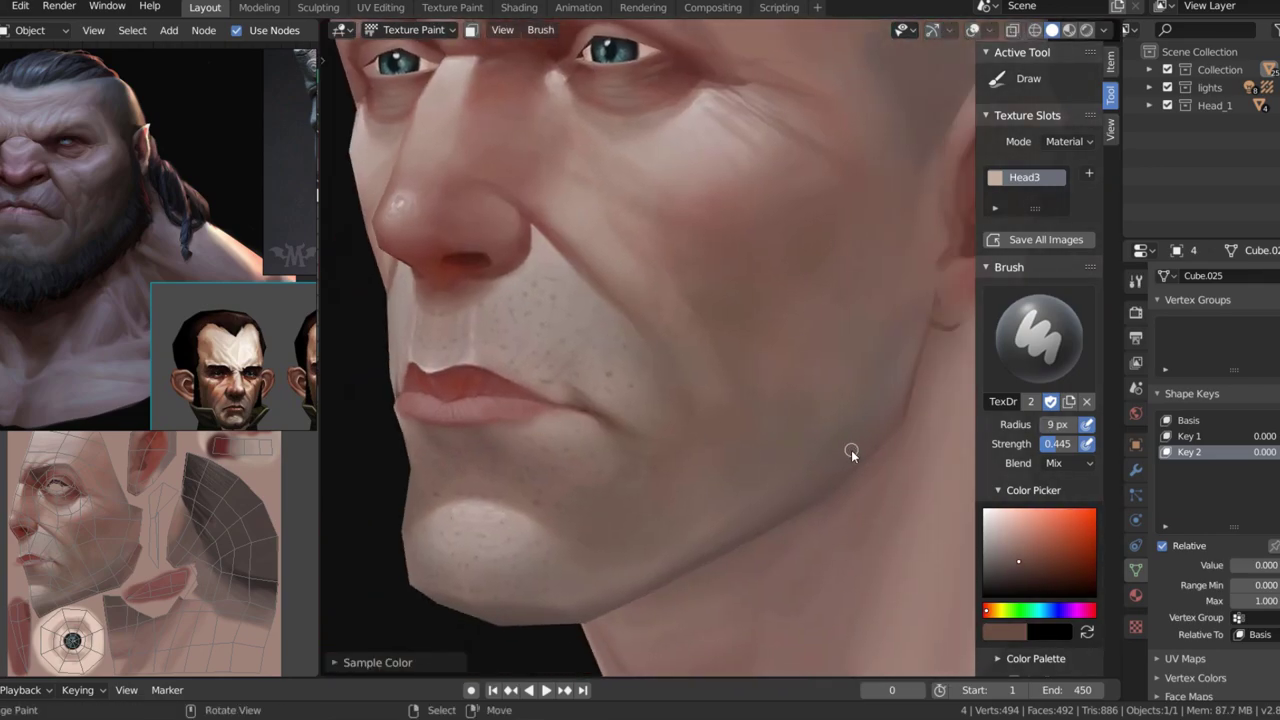
mouse_move(940, 500)
middle_down()
mouse_move(783, 330)
mouse_move(835, 361)
mouse_move(757, 323)
mouse_move(587, 405)
middle_up()
scroll(858, 327, down, 3)
middle_drag(525, 373, 694, 329)
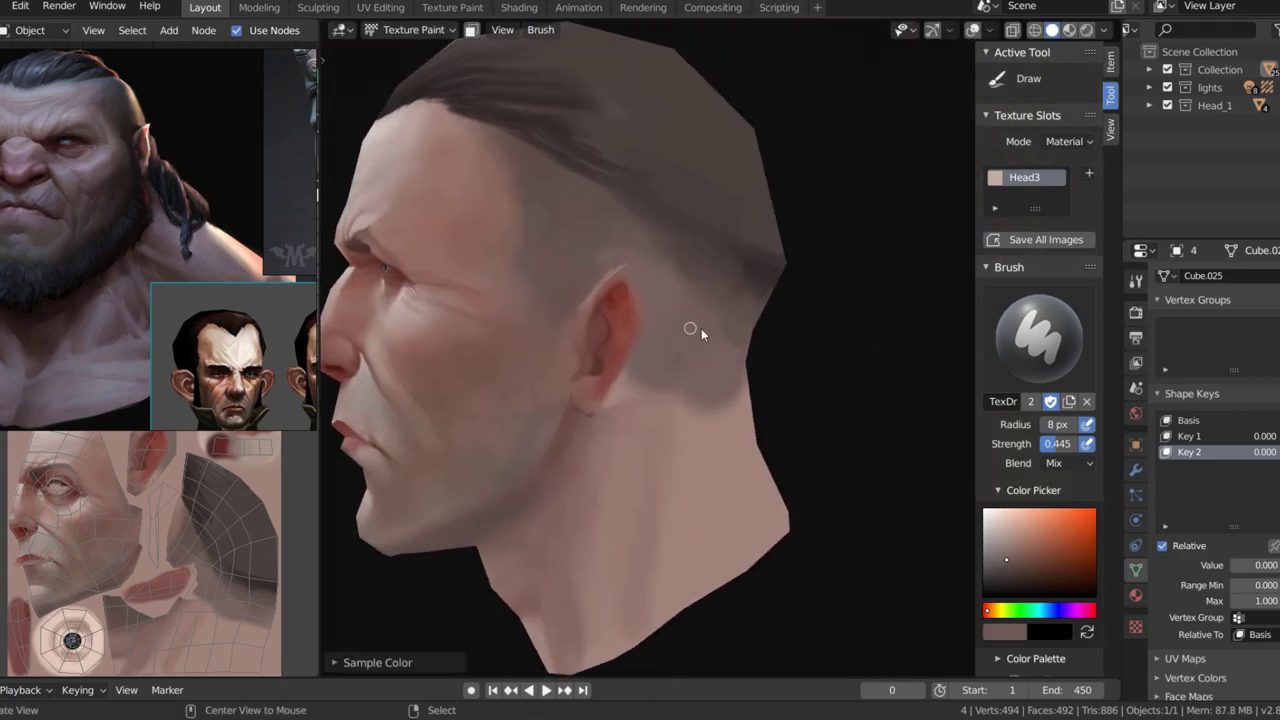
key(s)
middle_drag(606, 357, 608, 334)
scroll(180, 497, up, 2)
- Sample two slightly different colours from the back of the head and paint over it
scroll(180, 497, up, 4)
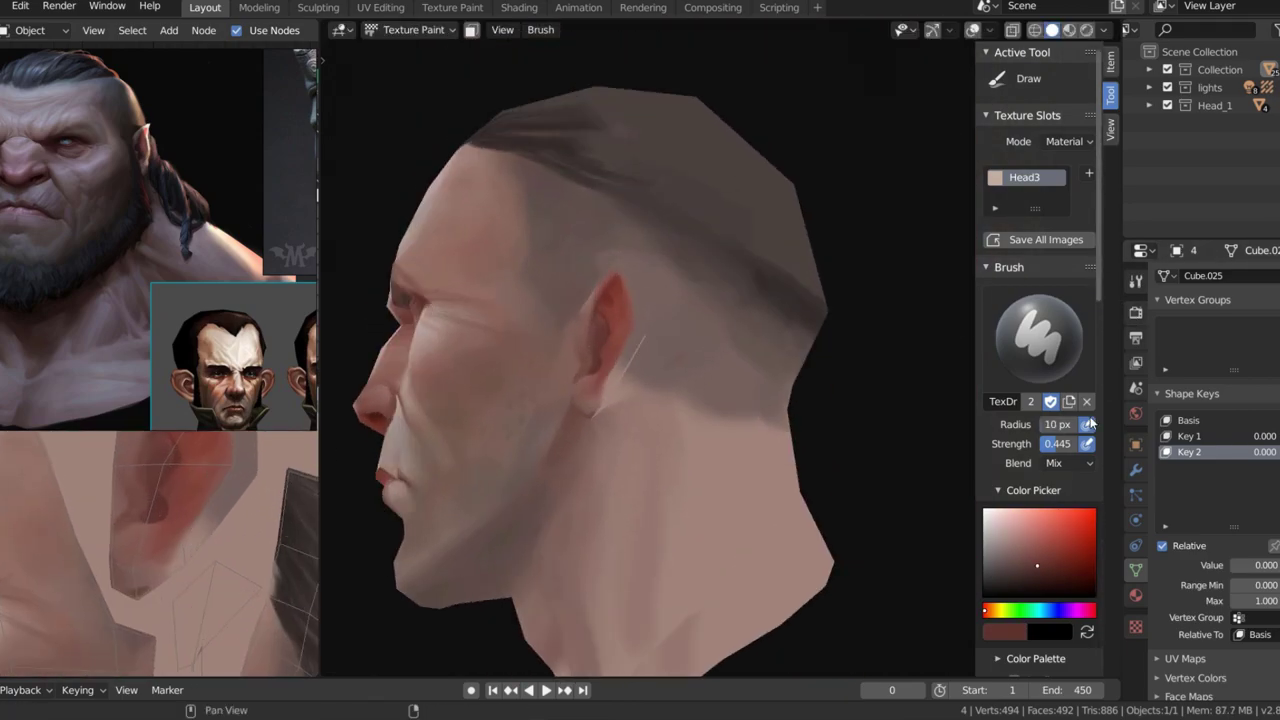
scroll(187, 536, down, 2)
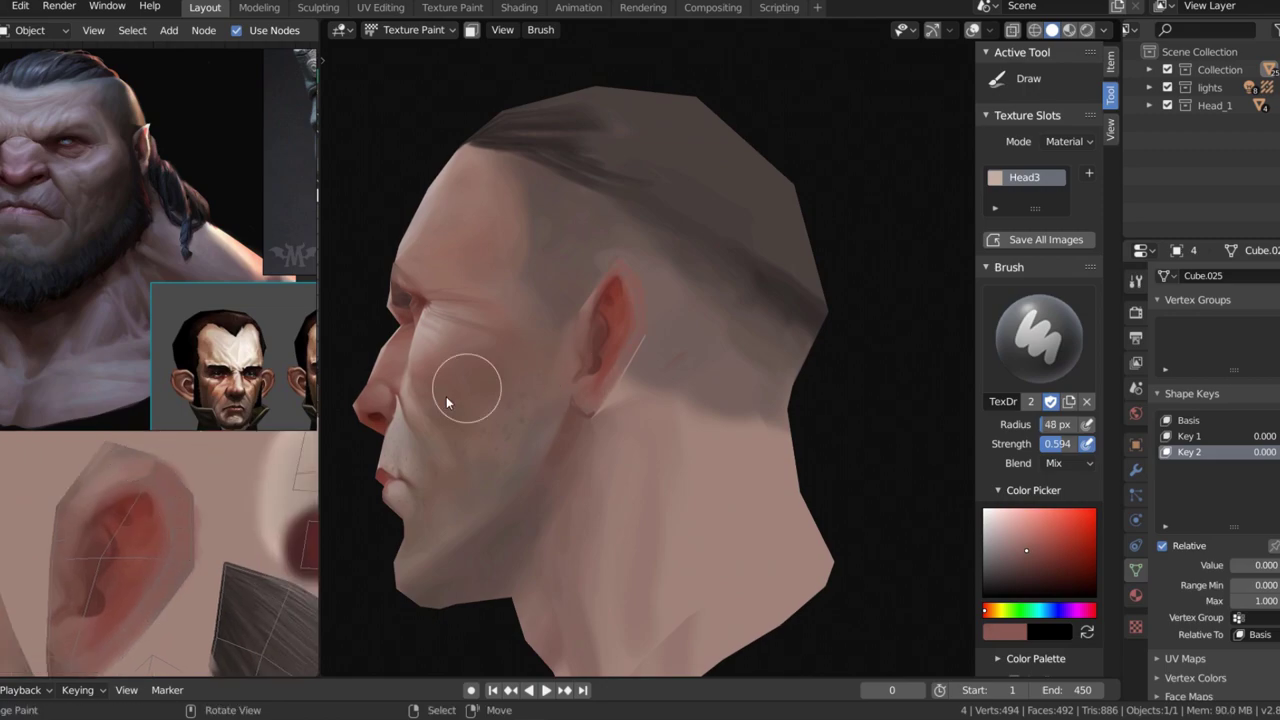
scroll(175, 512, down, 2)
middle_drag(420, 350, 454, 340)
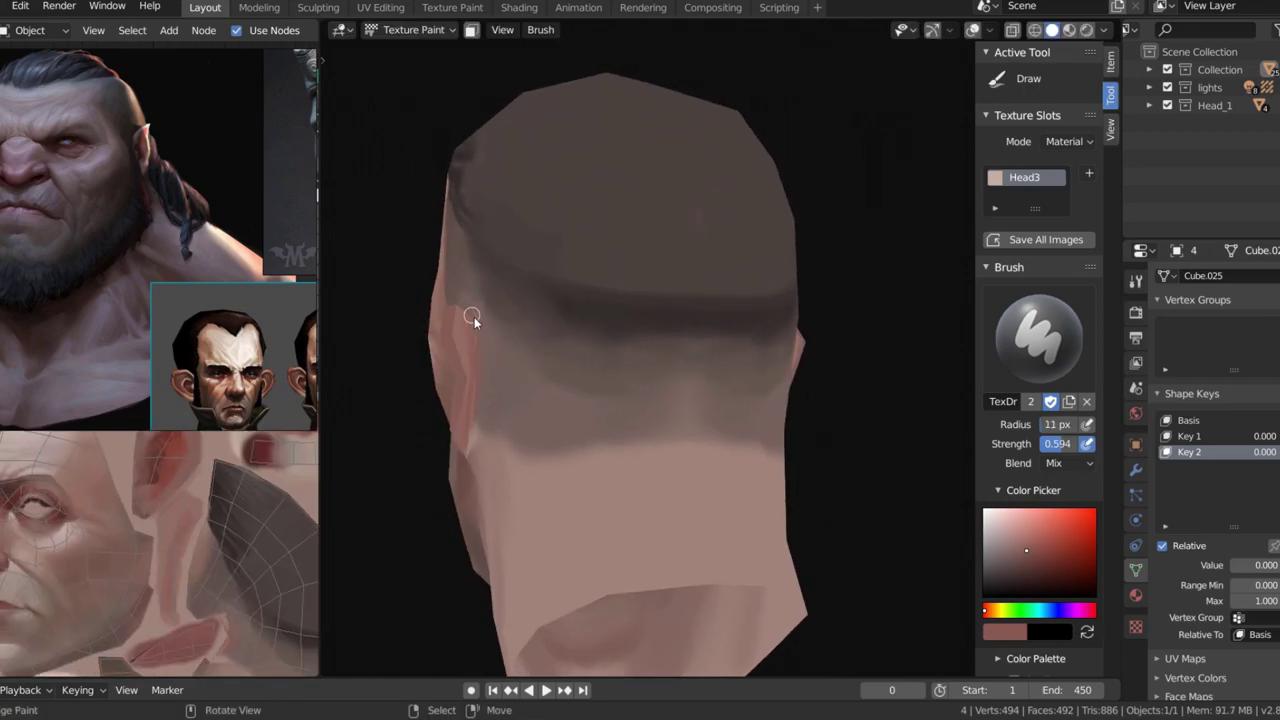
key(s)
mouse_move(471, 457)
middle_down()
mouse_move(524, 407)
mouse_move(606, 391)
mouse_move(540, 349)
mouse_move(457, 476)
middle_up()
key(s)
- Check the whole head from top and front, then save all images with Alt+S
key(s)
scroll(514, 424, down, 3)
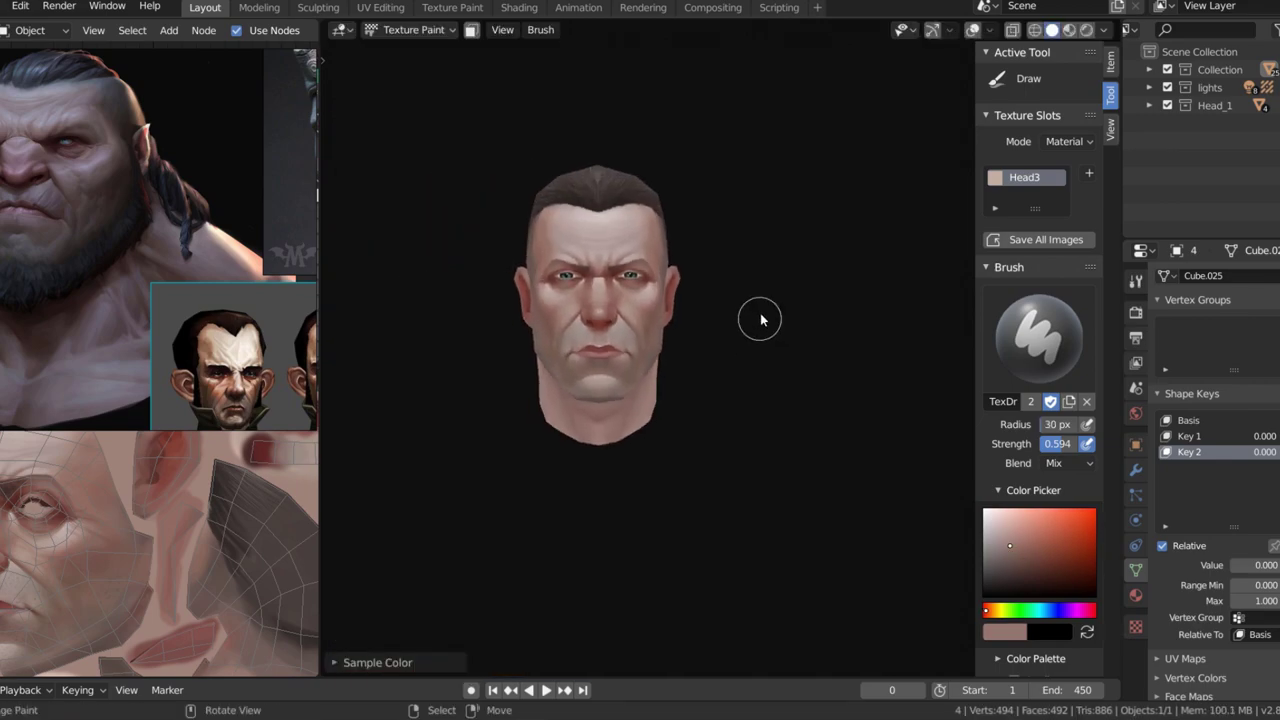
middle_drag(754, 314, 671, 266)
key(s)
scroll(571, 357, up, 2)
middle_drag(619, 326, 680, 317)
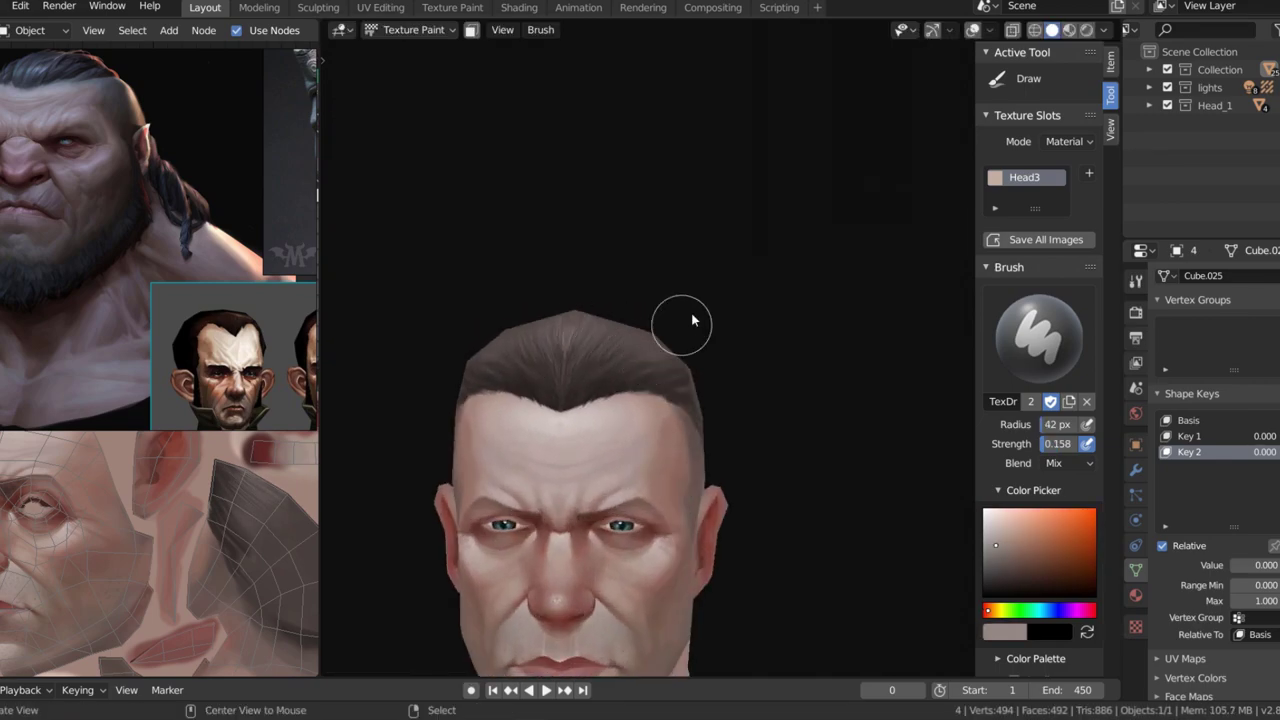
scroll(680, 317, down, 2)
key(alt+s)
- Sample a skin colour under the jaw and switch to a smaller, stronger brush
scroll(692, 267, up, 5)
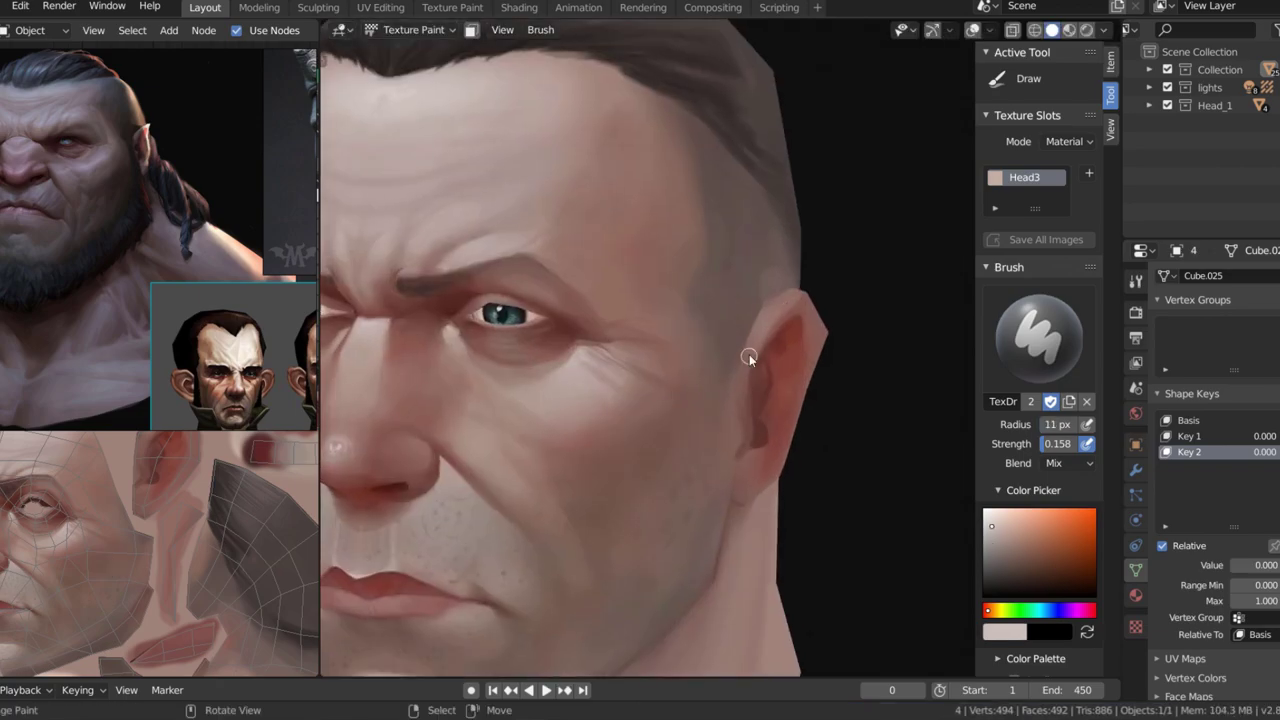
mouse_move(749, 354)
middle_down()
mouse_move(814, 297)
mouse_move(826, 334)
mouse_move(691, 397)
middle_up()
key(s)
scroll(732, 442, down, 3)
key(s)
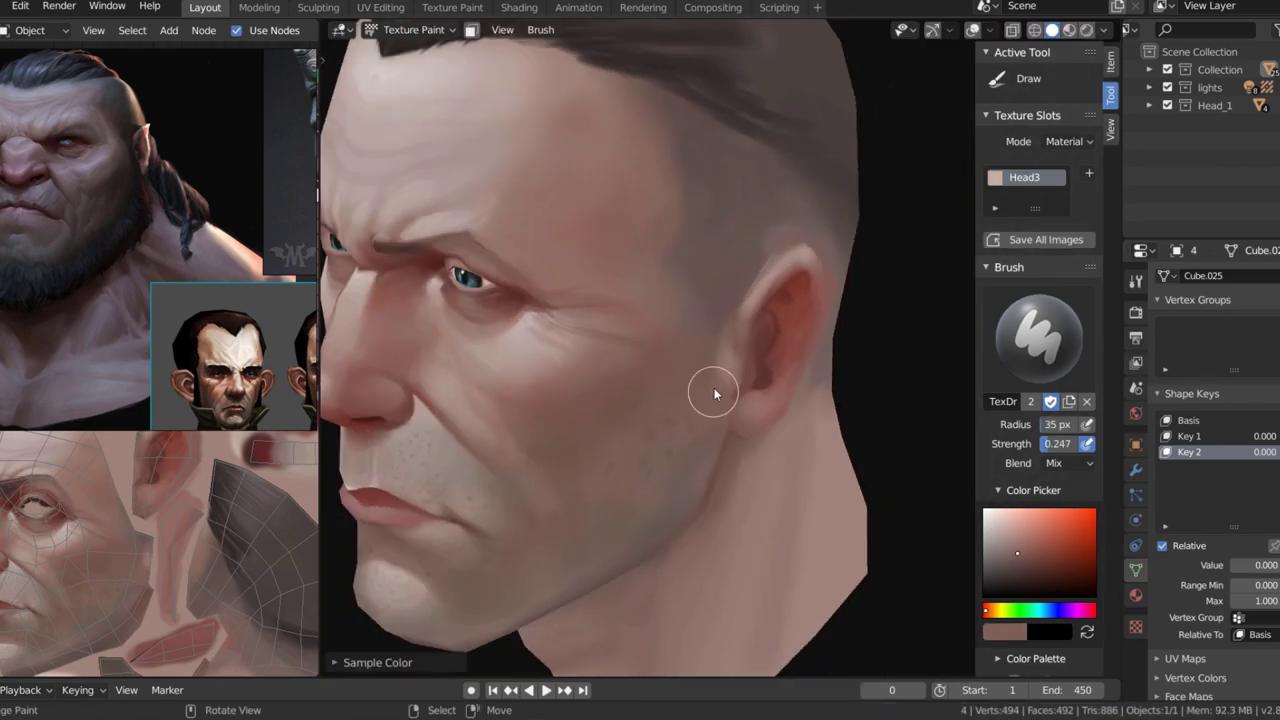
key(f)
click(720, 360)
key(shift+f)
click(508, 193)
- Sample face colours and paint the ear from a side view
key(s)
scroll(770, 370, up, 2)
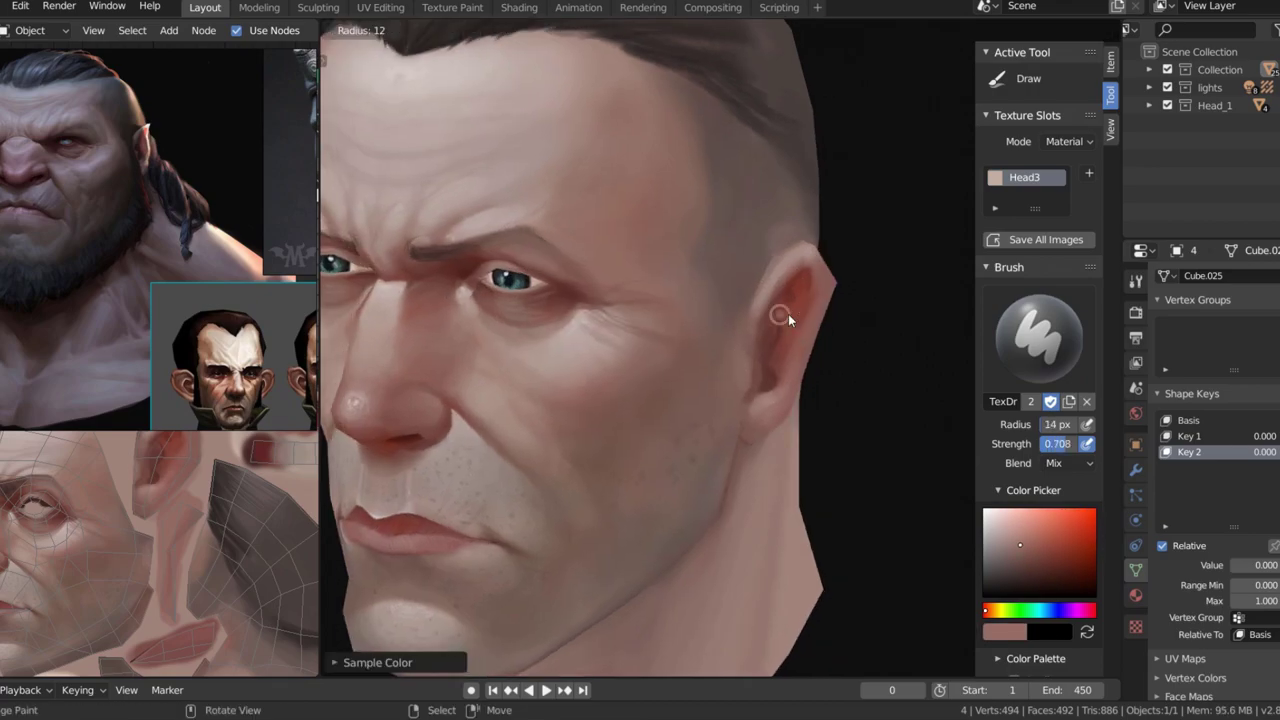
scroll(789, 344, down, 5)
key(s)
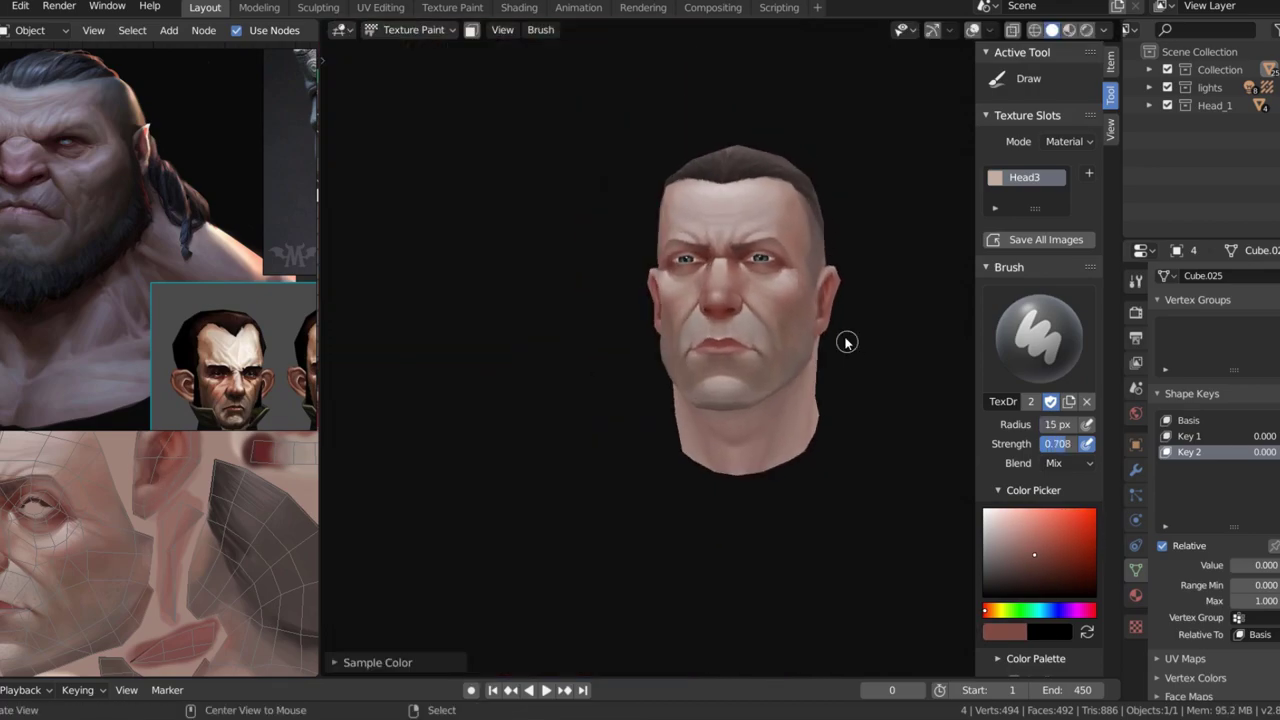
middle_drag(843, 343, 820, 323)
scroll(854, 270, up, 3)
middle_drag(814, 243, 788, 291)
scroll(788, 291, up, 2)
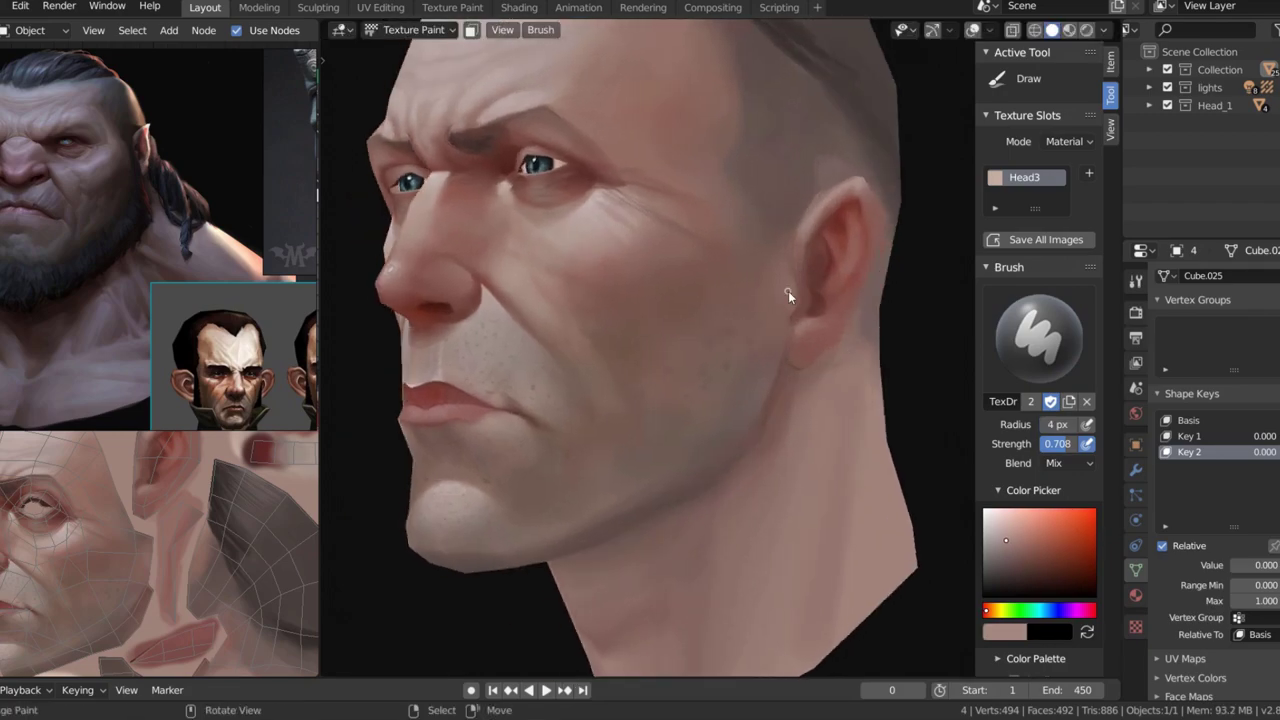
scroll(808, 243, down, 4)
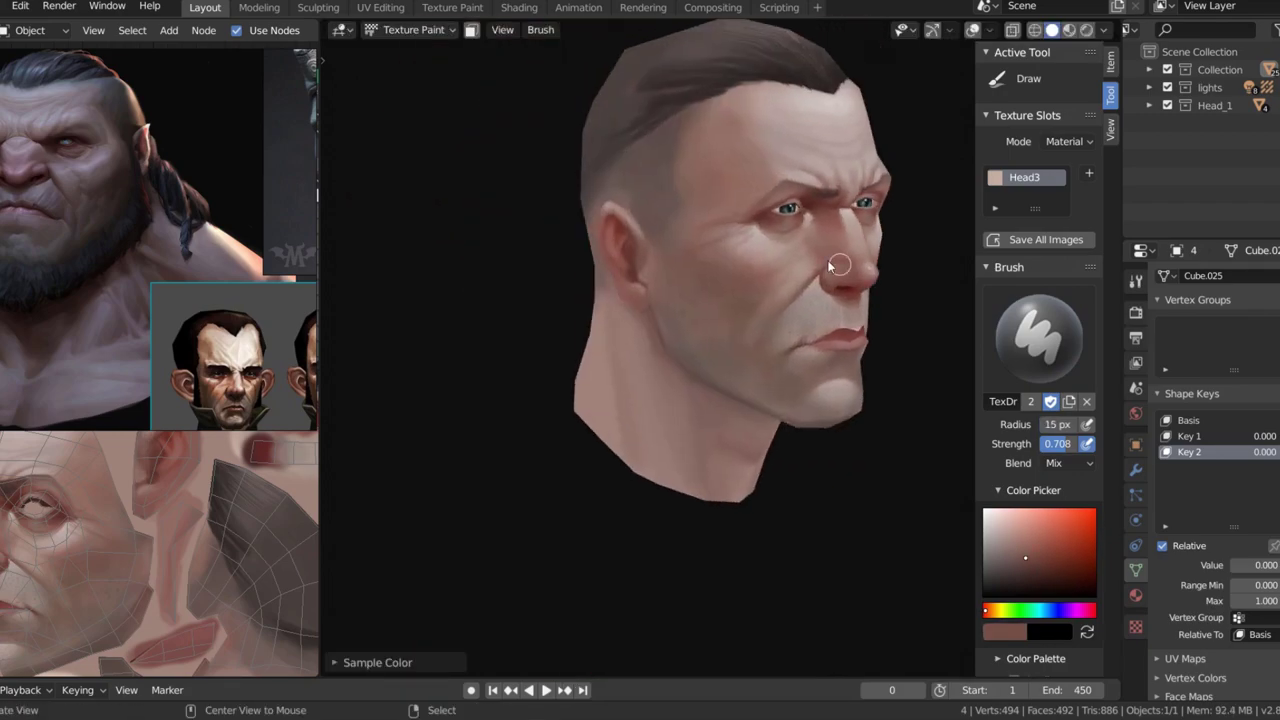
- Sample a darker colour and paint short dark hair along the temple and side of the head
middle_drag(686, 272, 686, 238)
scroll(717, 187, up, 4)
key(s)
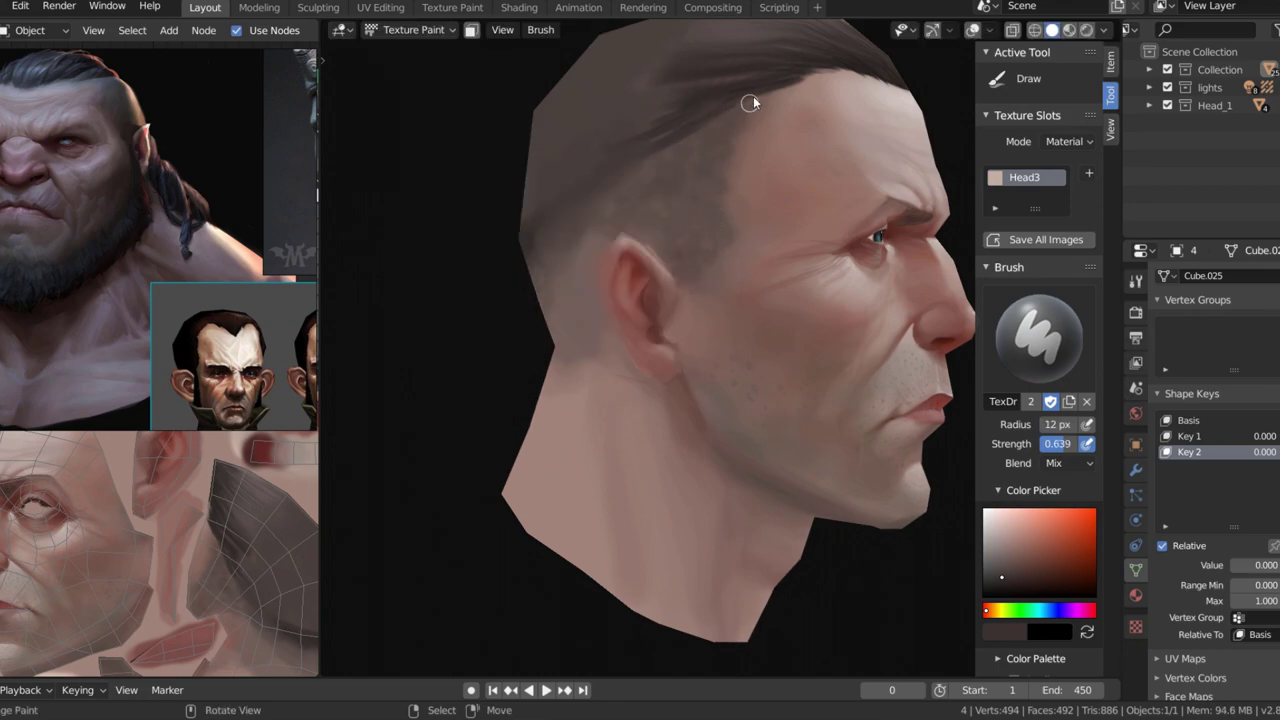
mouse_move(753, 96)
middle_down()
mouse_move(552, 274)
mouse_move(697, 270)
middle_up()
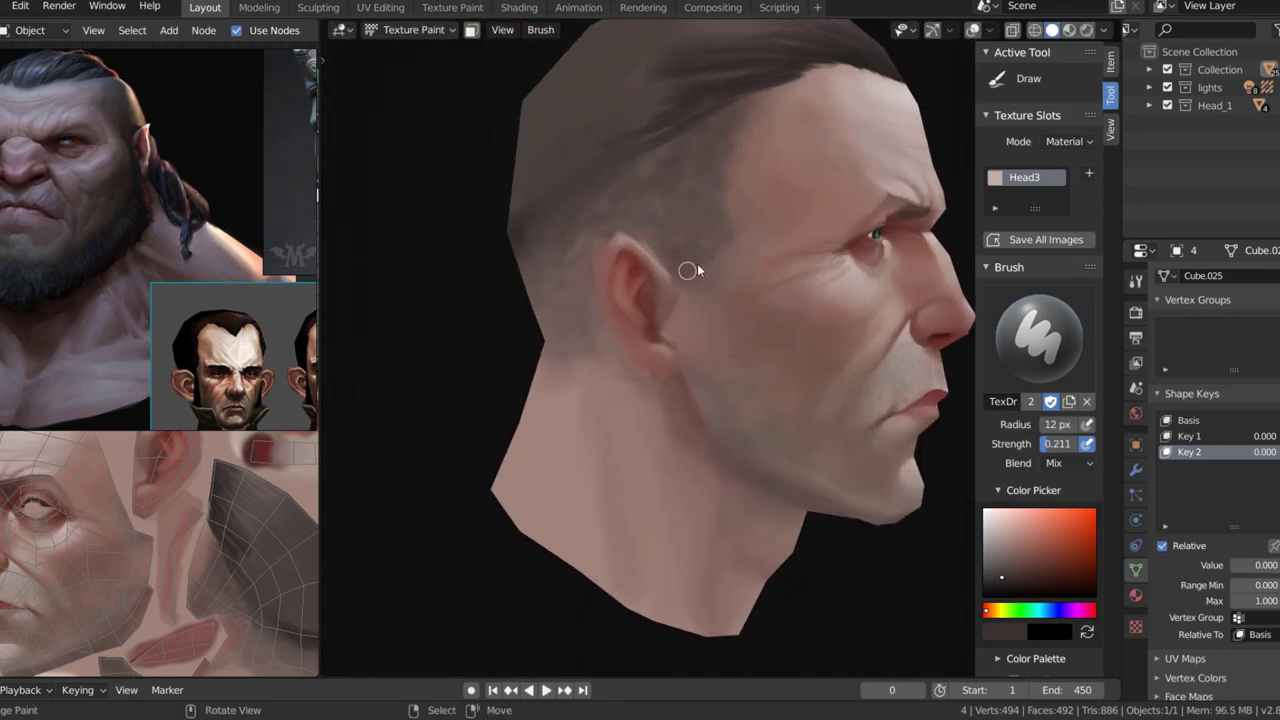
scroll(723, 390, down, 3)
- Review the other three-quarter view and save head3.png
mouse_move(744, 363)
middle_down()
mouse_move(676, 306)
mouse_move(767, 278)
mouse_move(703, 226)
mouse_move(808, 263)
mouse_move(720, 289)
middle_up()
scroll(703, 226, down, 2)
key(ctrl+s)
scroll(727, 245, up, 2)
- Sample the hair colour, darken the hair around the back of the head, and save the texture
scroll(856, 323, up, 2)
mouse_move(856, 323)
middle_down()
mouse_move(754, 300)
mouse_move(791, 300)
middle_up()
scroll(791, 300, down, 2)
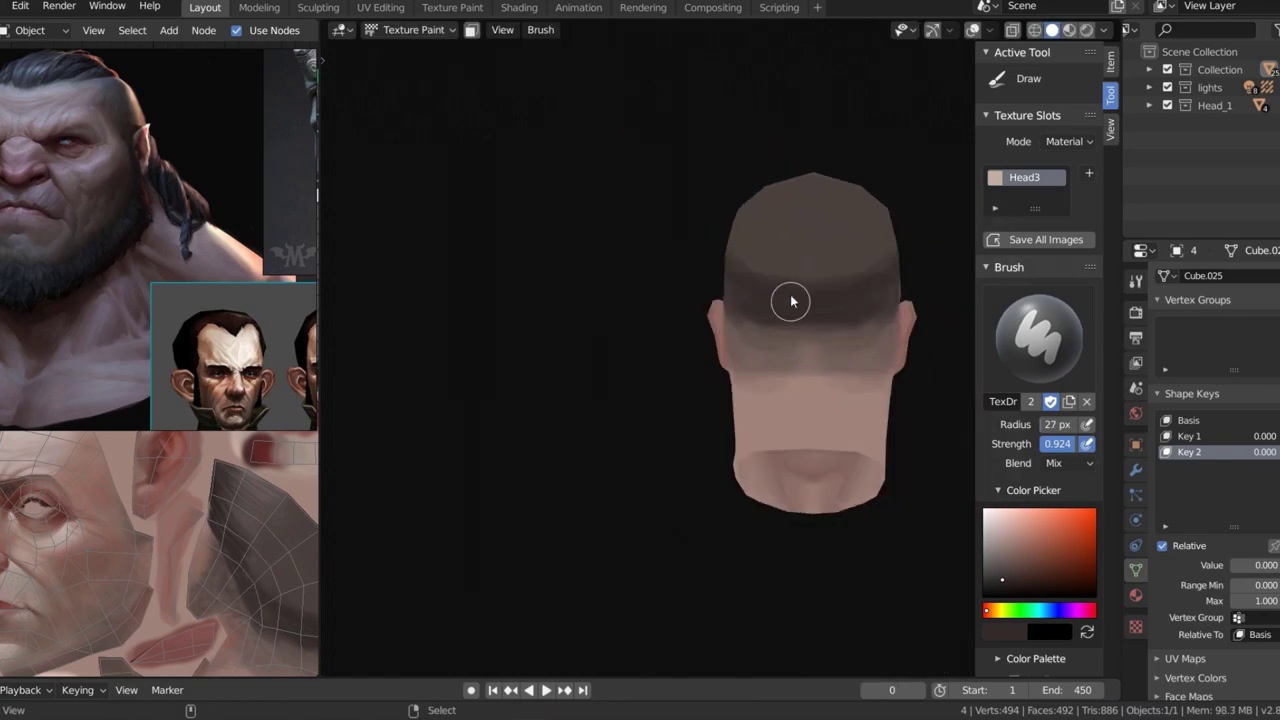
scroll(826, 306, up, 1)
key(s)
mouse_move(794, 243)
middle_down()
mouse_move(663, 266)
mouse_move(713, 267)
middle_up()
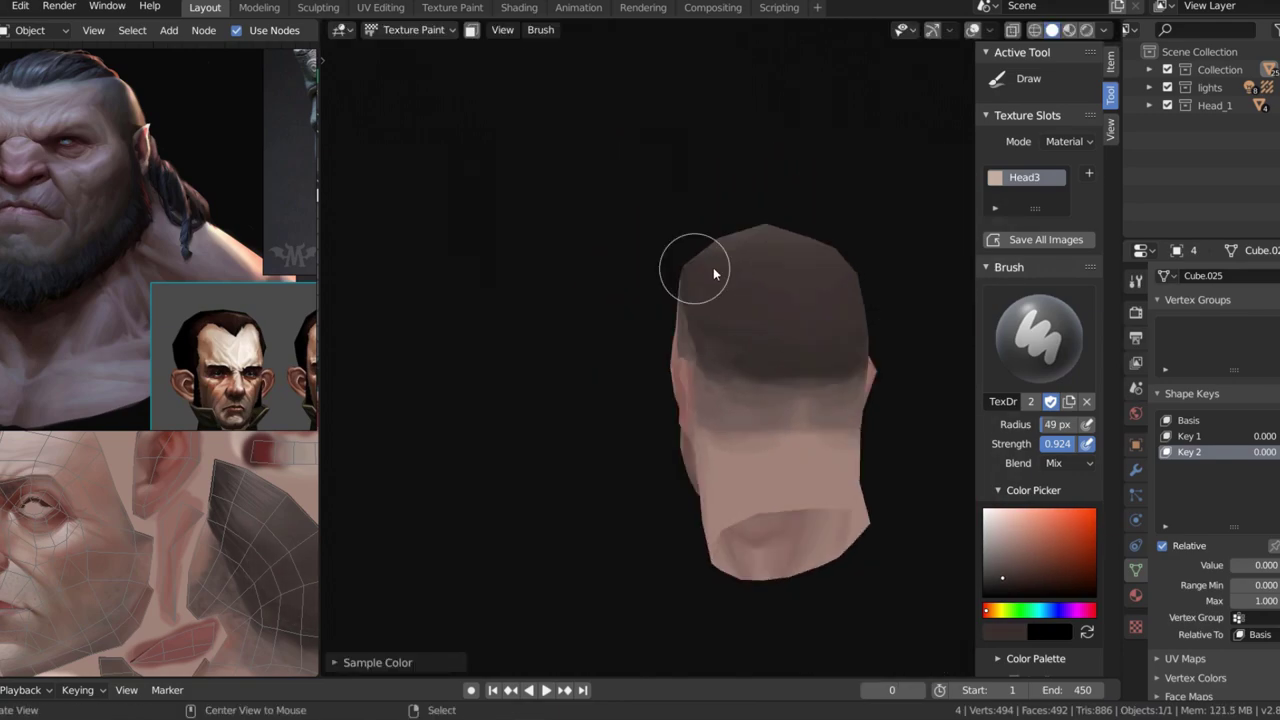
scroll(770, 322, down, 2)
mouse_move(770, 322)
middle_down()
mouse_move(813, 269)
mouse_move(823, 223)
mouse_move(757, 277)
middle_up()
scroll(788, 279, up, 3)
key(alt+s)
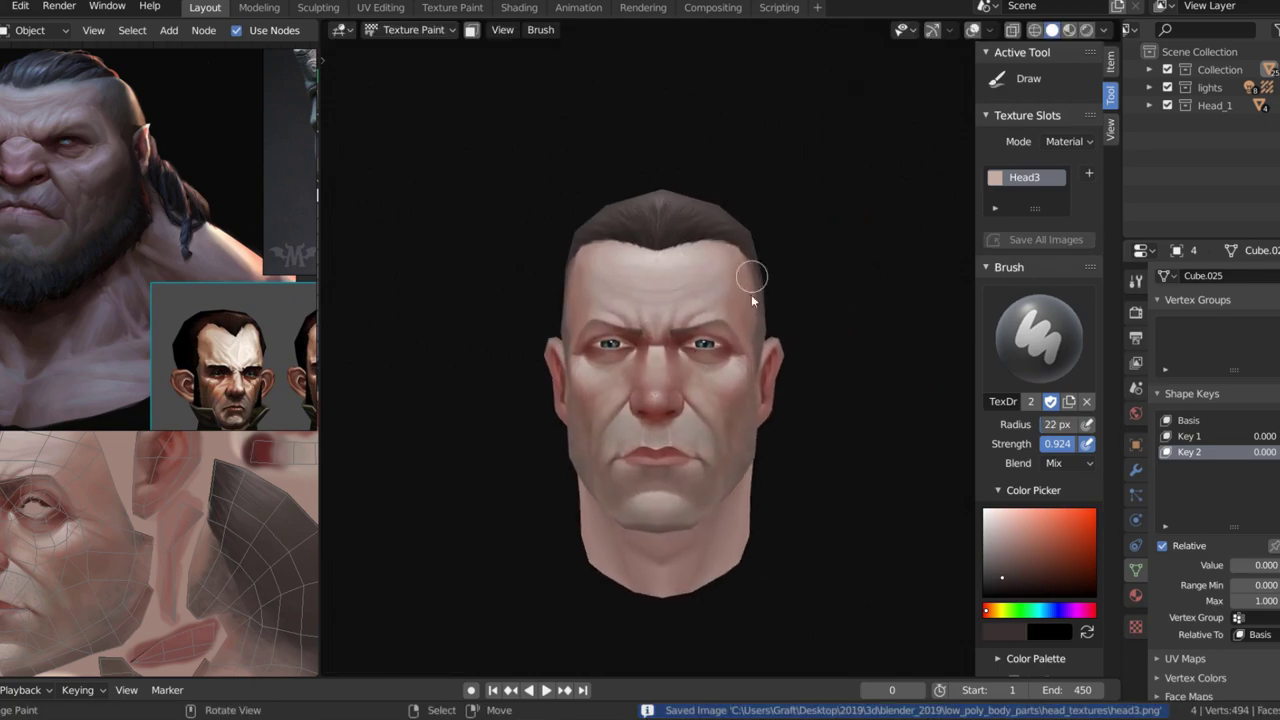
- Sample the face skin tone, shade the nostrils from below, and save again
scroll(757, 205, up, 2)
scroll(757, 205, up, 2)
key(s)
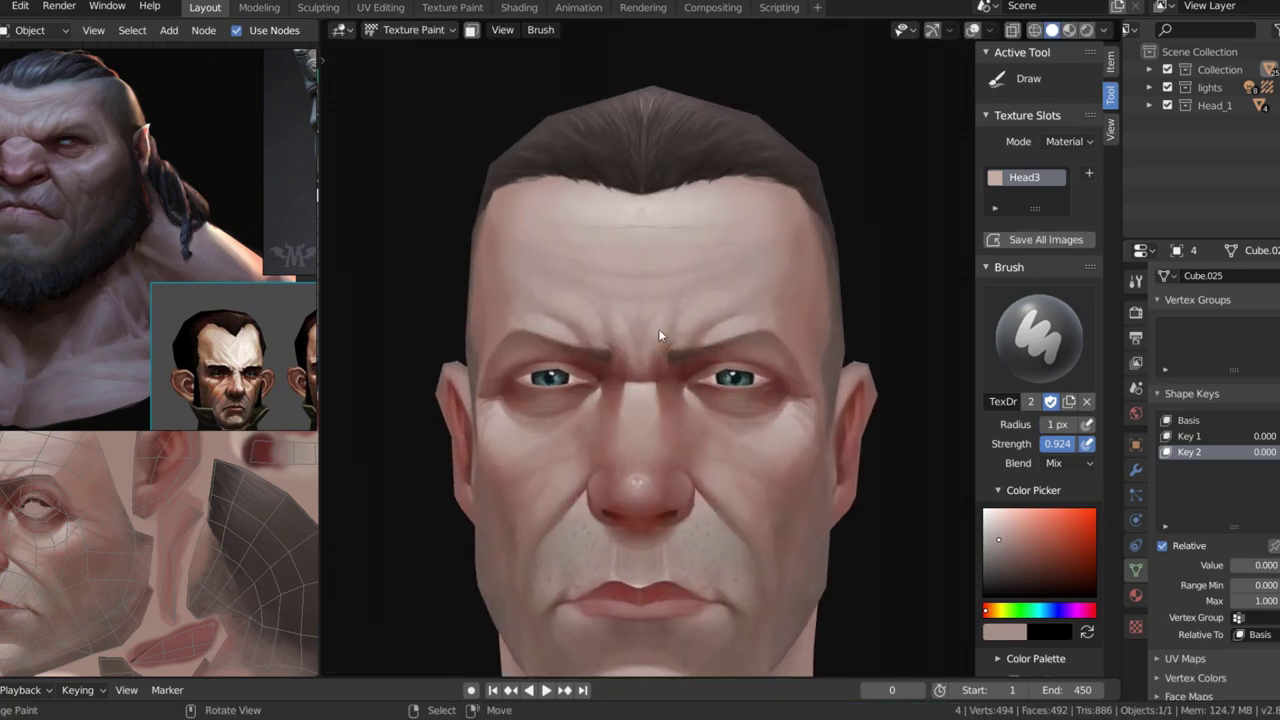
shift+scroll(691, 265, down, 2)
scroll(697, 374, up, 2)
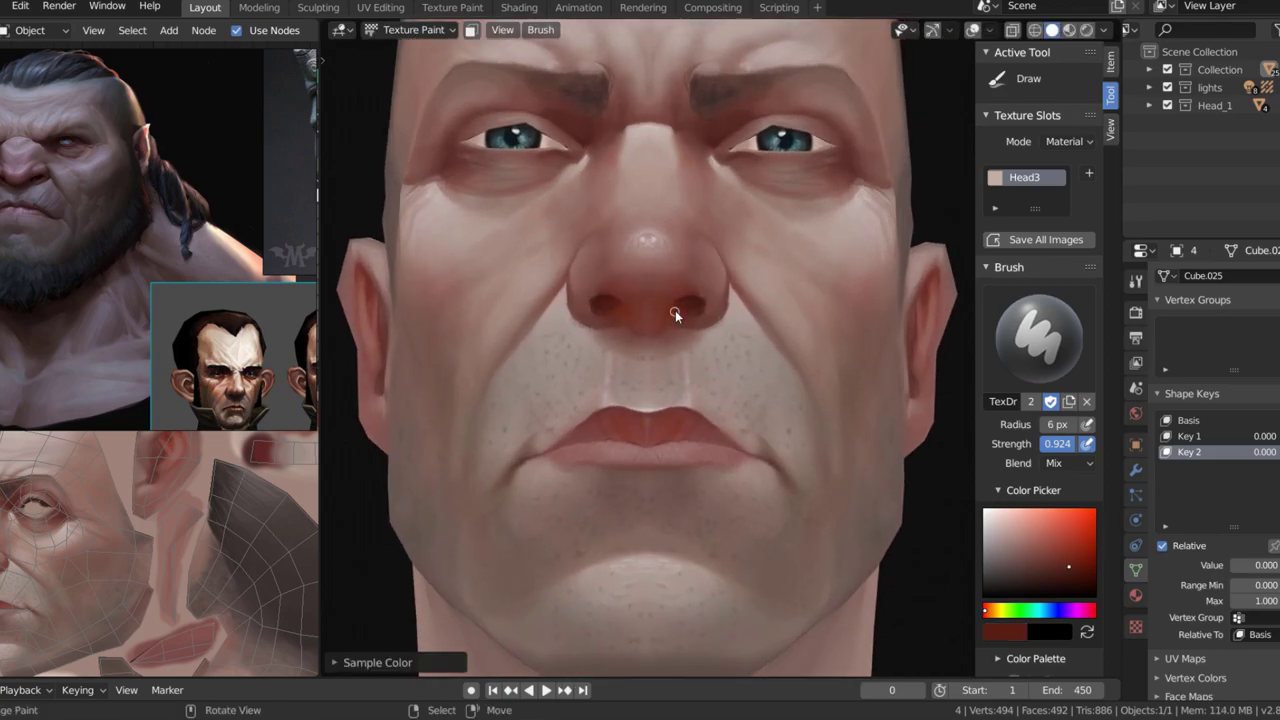
scroll(675, 310, down, 2)
mouse_move(749, 248)
middle_down()
mouse_move(782, 202)
mouse_move(747, 261)
mouse_move(748, 286)
middle_up()
scroll(745, 293, up, 3)
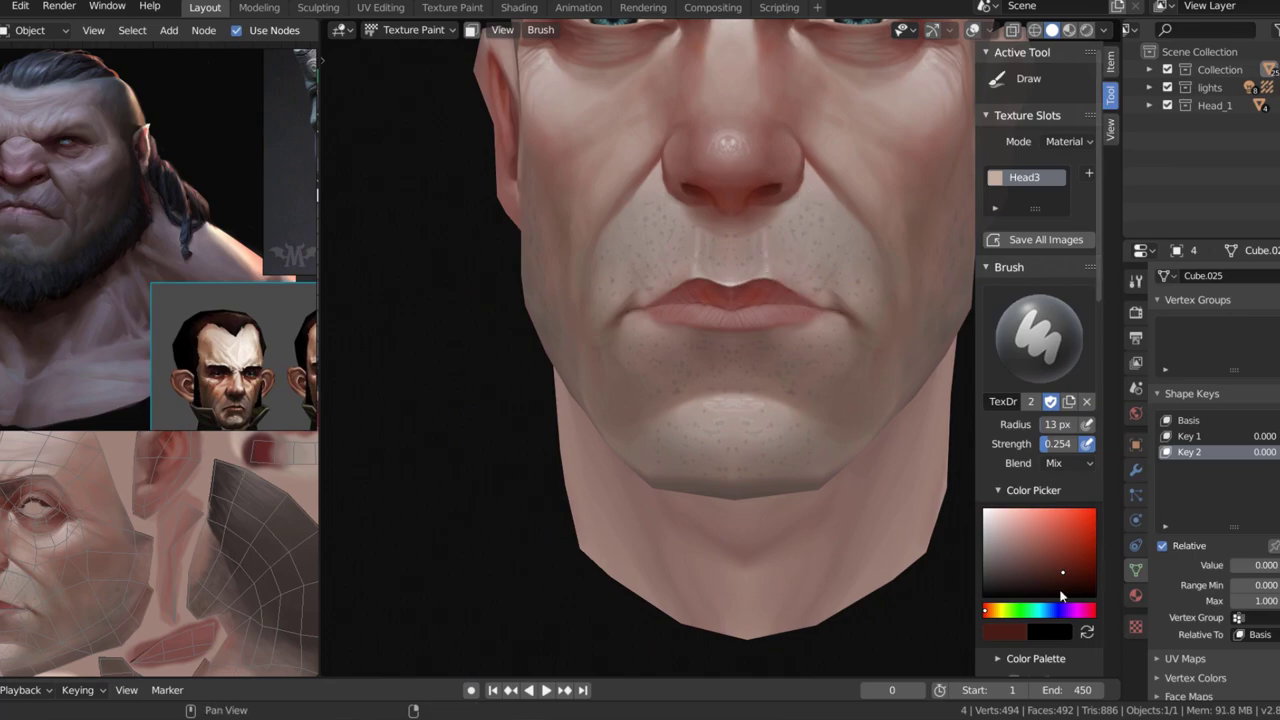
scroll(771, 298, down, 4)
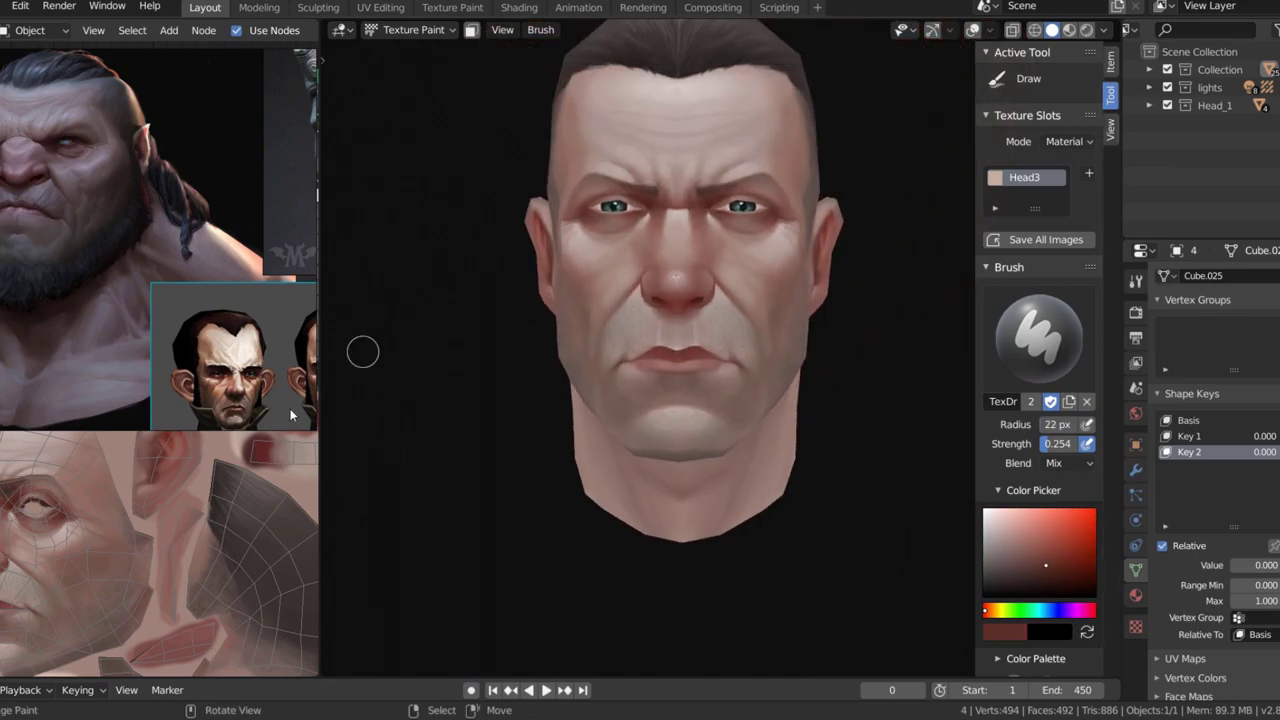
key(alt+s)
- Set a red-toned brush of about 41 px radius with 0.417 strength
middle_drag(363, 351, 683, 491)
key(s)
key(s)
key(f)
click(711, 366)
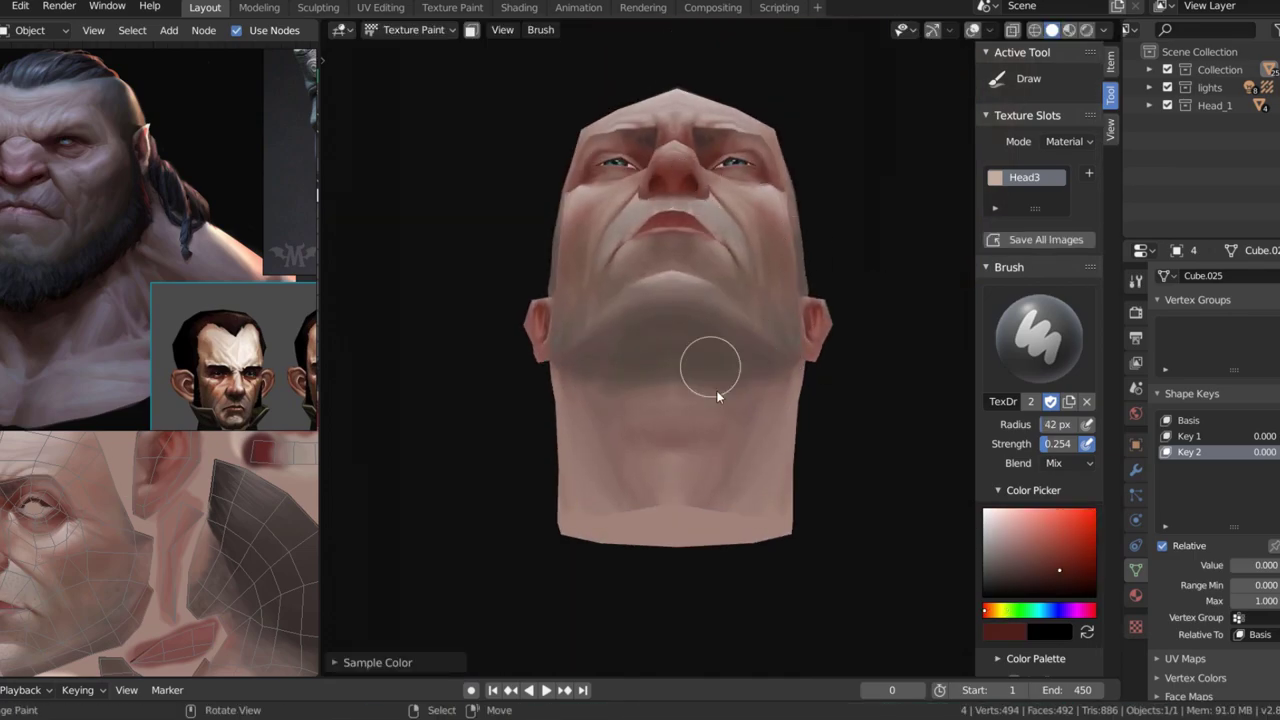
mouse_move(711, 366)
middle_down()
mouse_move(651, 303)
mouse_move(709, 371)
mouse_move(734, 380)
mouse_move(711, 443)
mouse_move(710, 358)
mouse_move(700, 411)
mouse_move(701, 390)
middle_up()
key(s)
key(s)
key(shift+f)
click(766, 349)
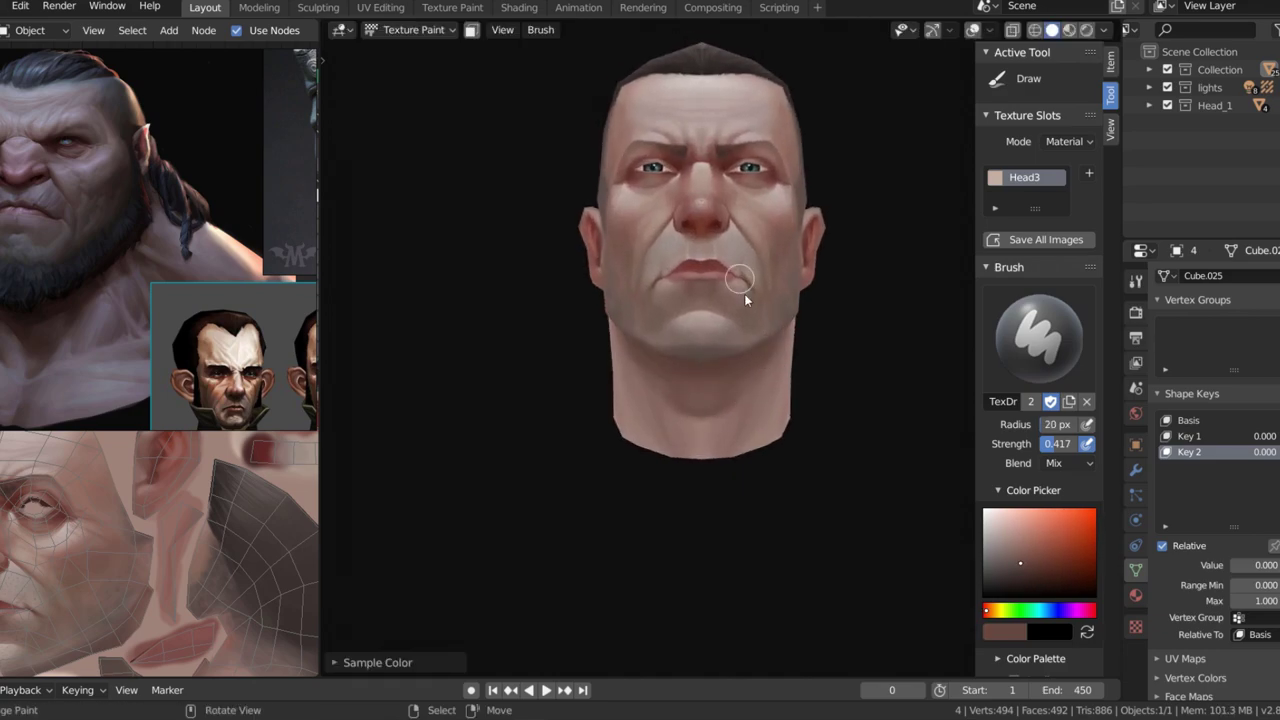
middle_drag(745, 300, 760, 394)
- Sample the nose skin tone and a darker red, then shade around the nose and mouth
mouse_move(718, 447)
middle_down()
mouse_move(843, 286)
mouse_move(783, 297)
mouse_move(779, 374)
mouse_move(629, 400)
mouse_move(737, 471)
mouse_move(800, 366)
mouse_move(623, 249)
middle_up()
key(s)
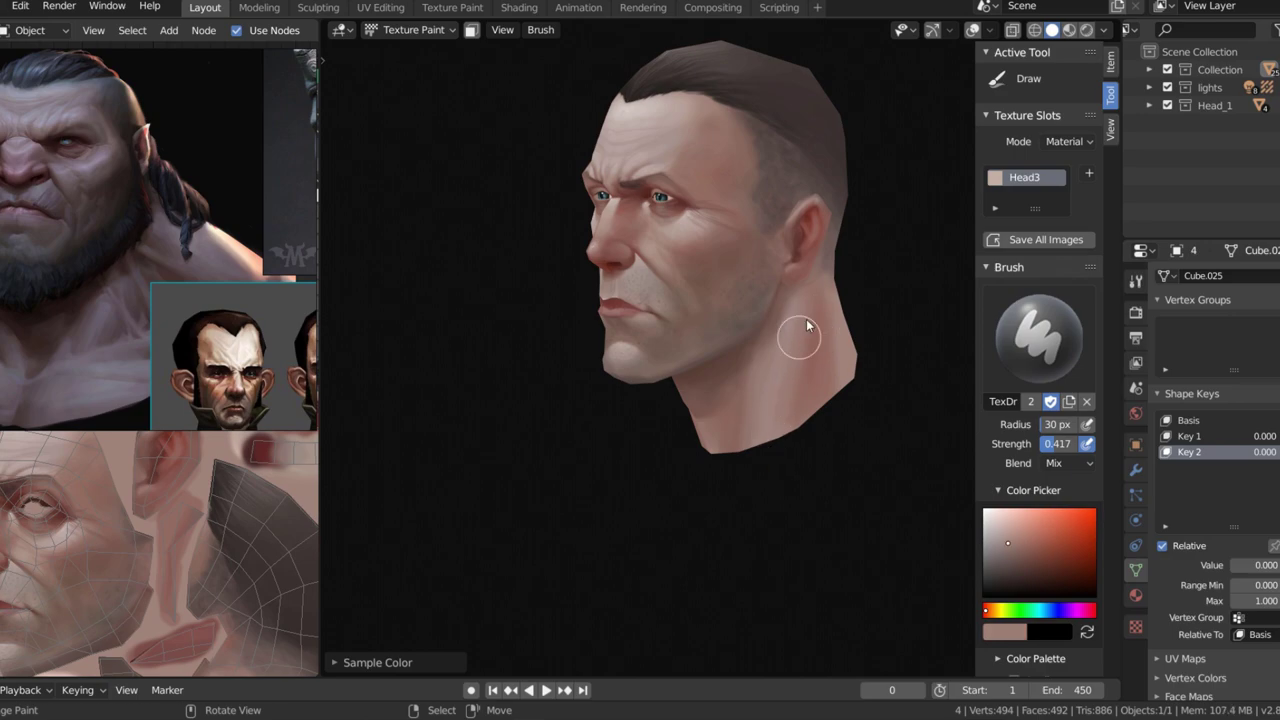
scroll(808, 326, down, 5)
scroll(826, 423, up, 6)
mouse_move(826, 423)
middle_down()
mouse_move(789, 391)
mouse_move(800, 274)
middle_up()
key(s)
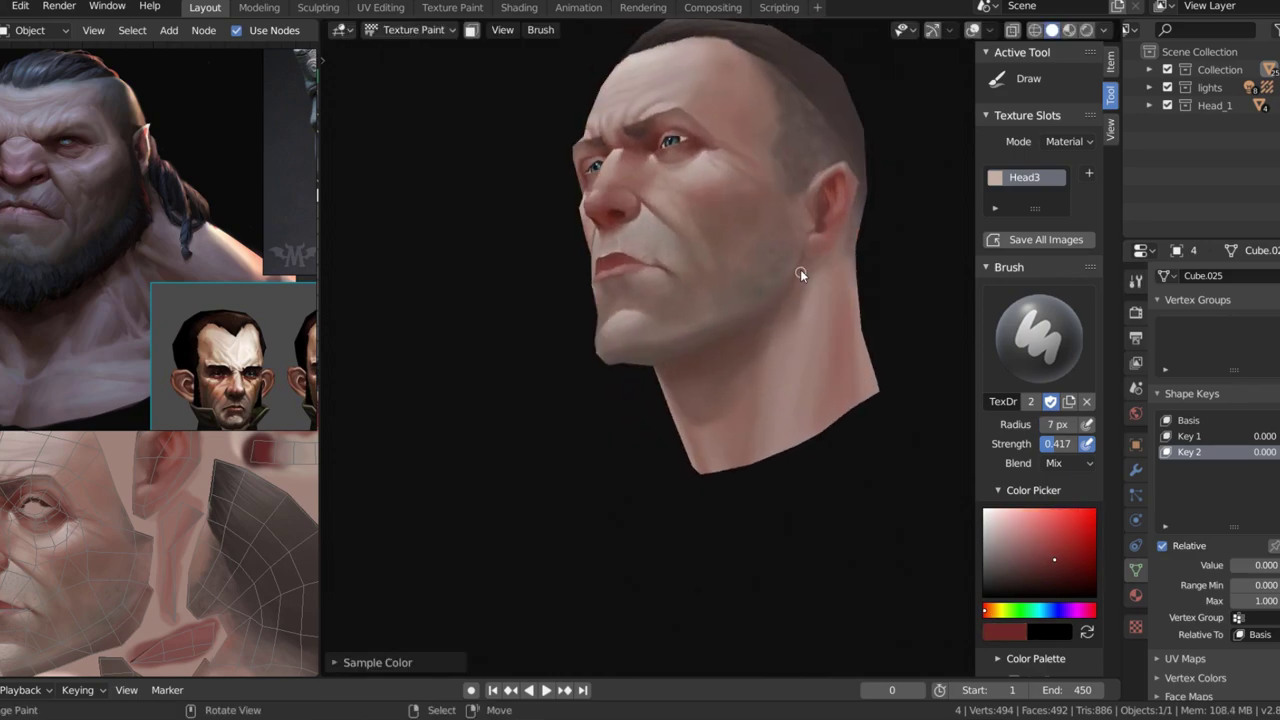
middle_drag(762, 384, 794, 423)
scroll(766, 449, down, 4)
scroll(766, 434, up, 5)
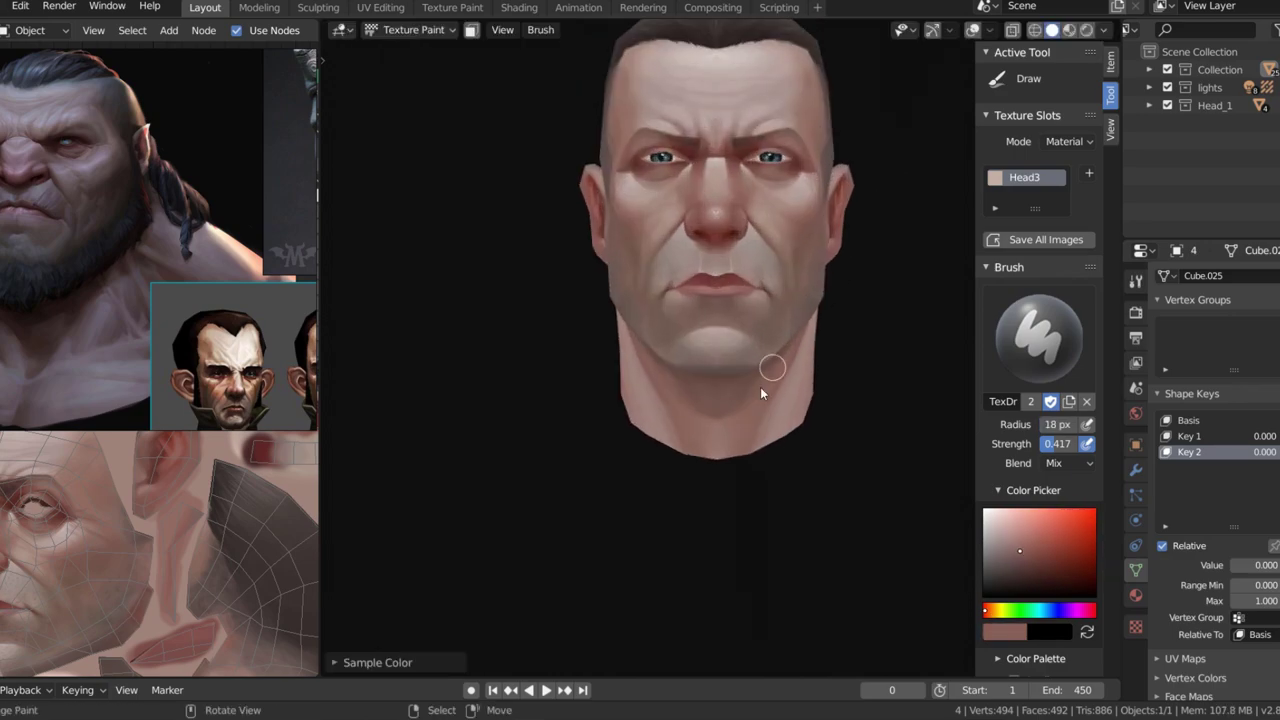
scroll(737, 405, down, 1)
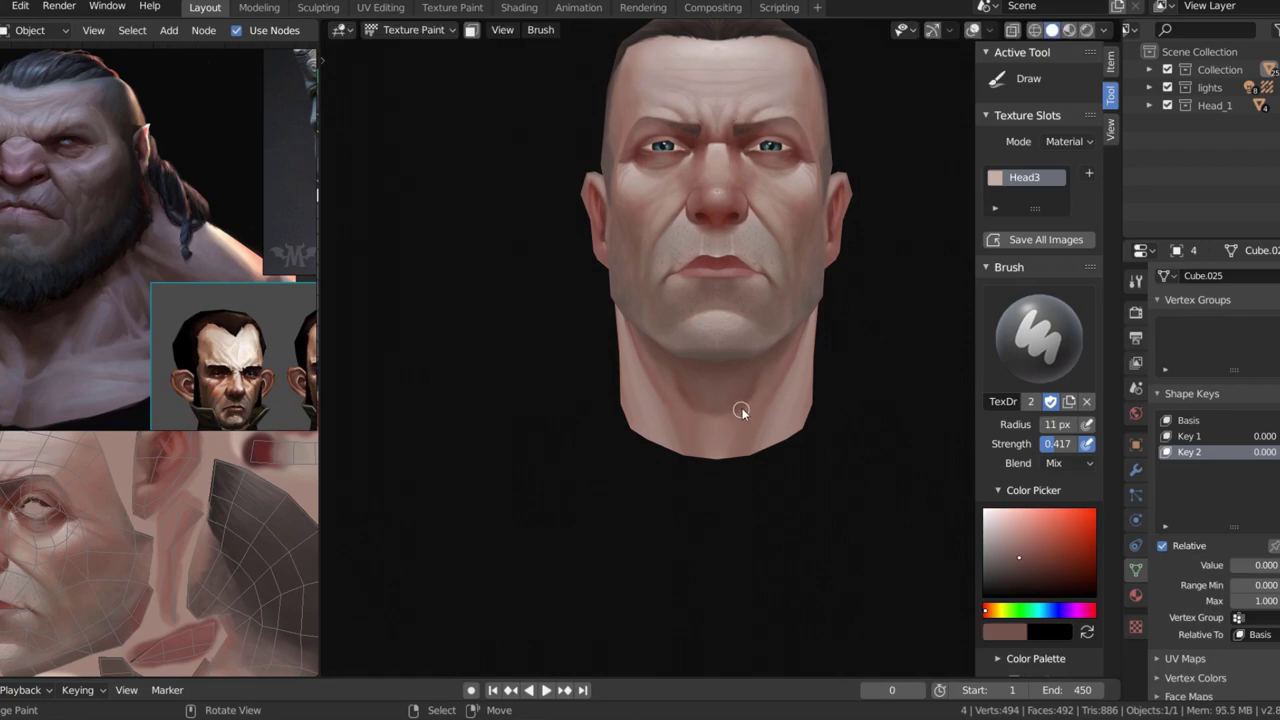
- Resize the brush to 21 px and shade the jaw from a straight front view
middle_drag(737, 405, 843, 280)
scroll(843, 280, up, 1)
scroll(745, 403, up, 2)
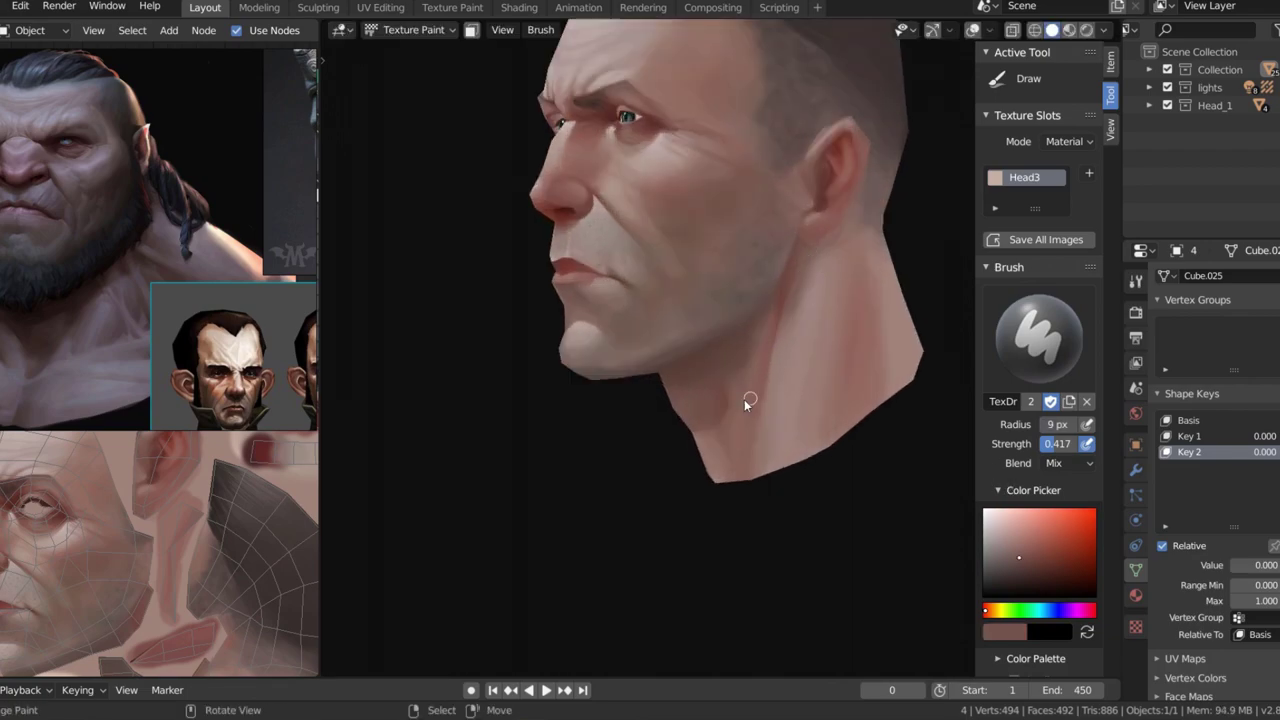
key(f)
click(858, 335)
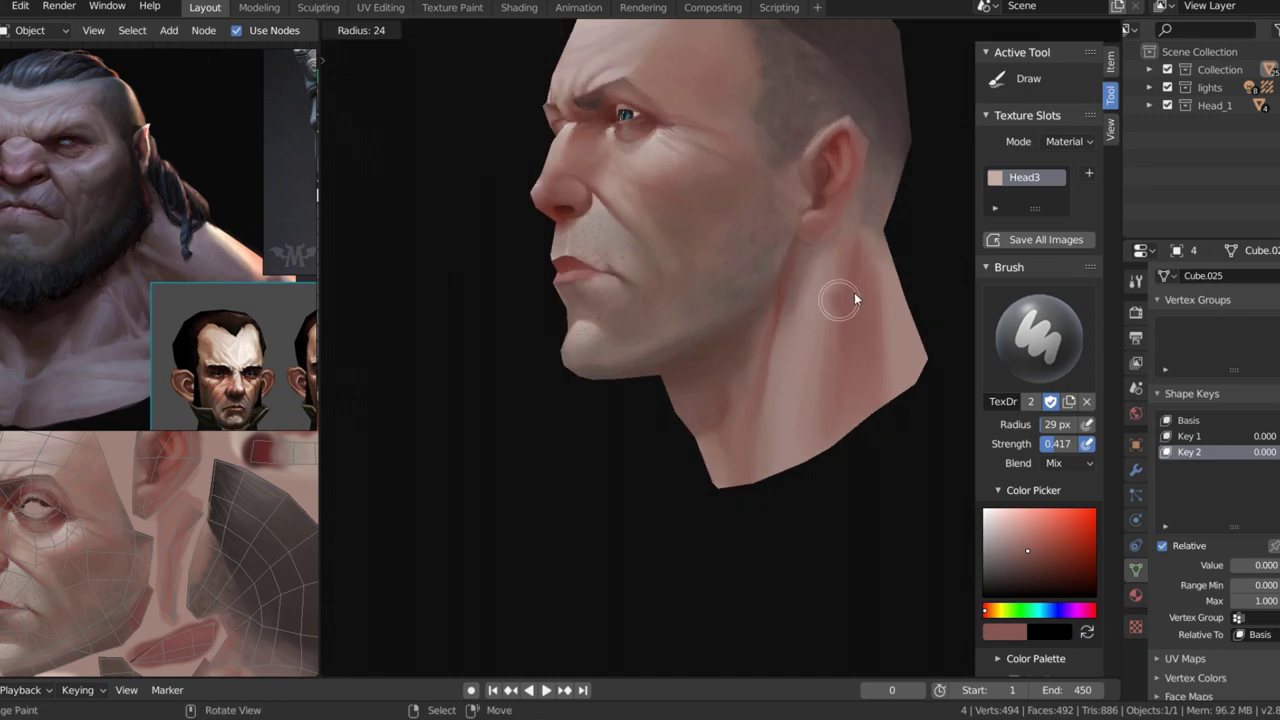
middle_drag(843, 300, 837, 265)
click(837, 265)
key(KP_1)
scroll(791, 400, down, 2)
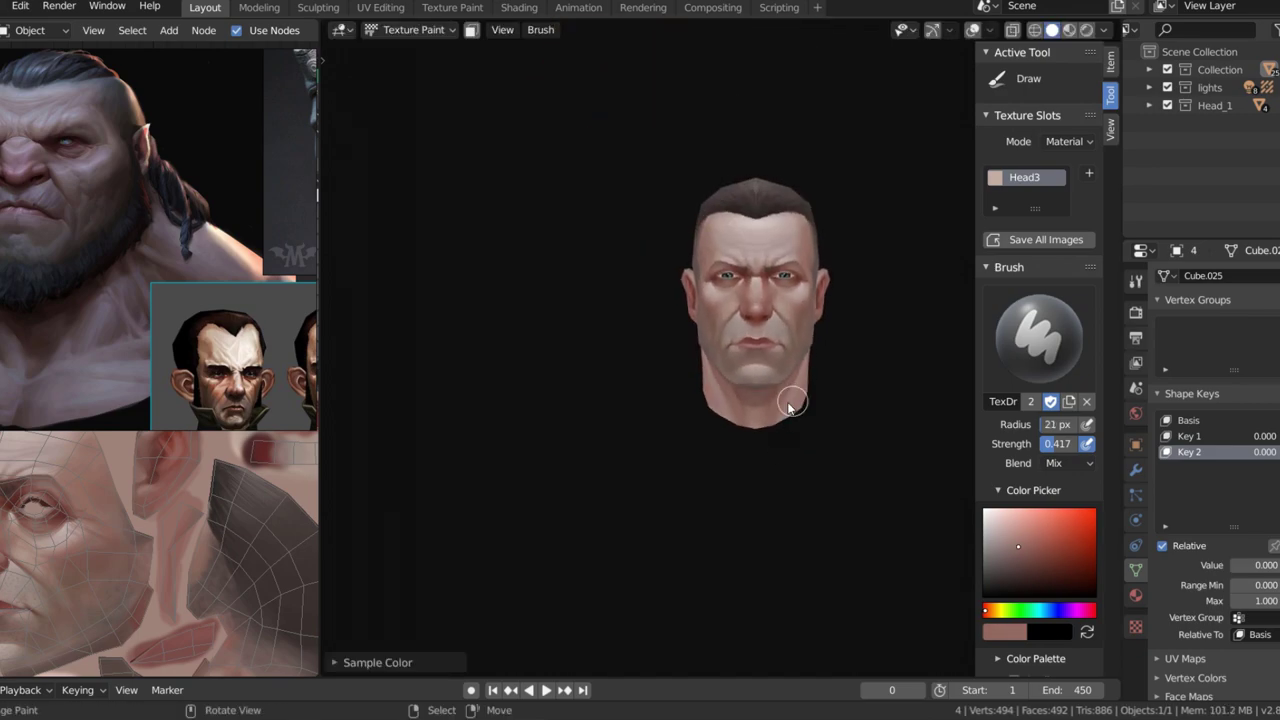
scroll(842, 272, up, 1)
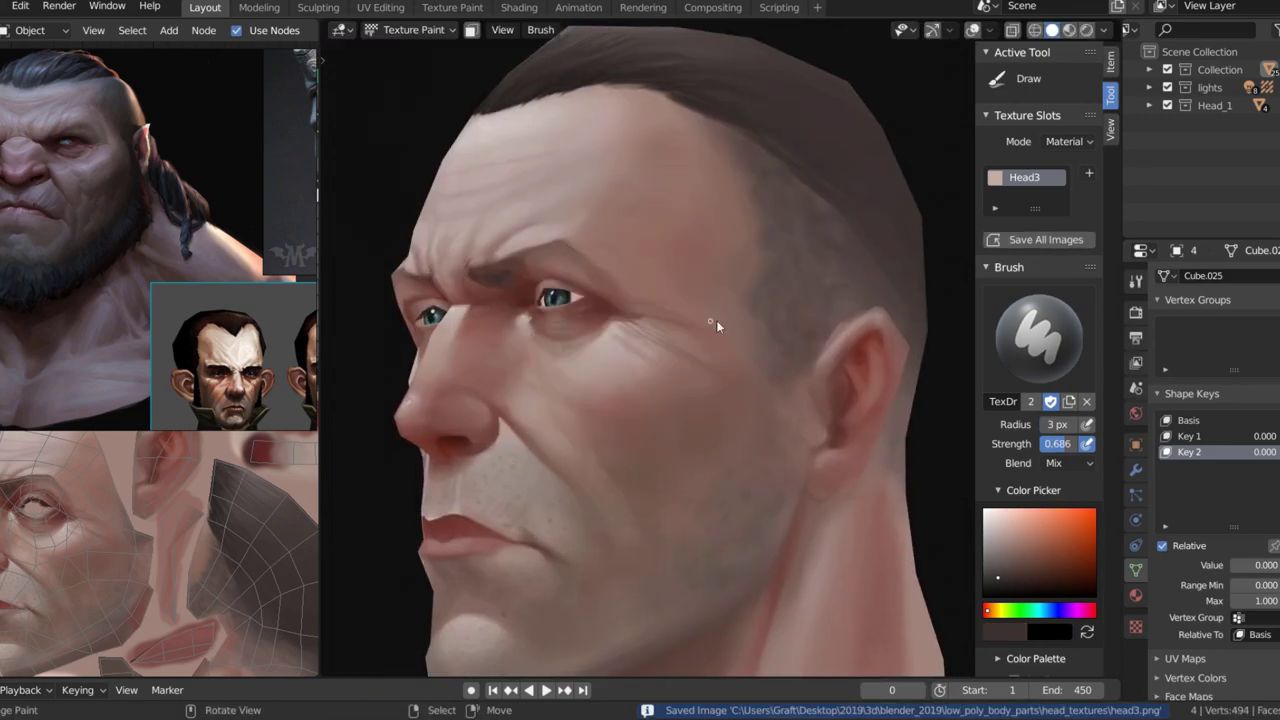
- Sample the neck skin tone, shade the neck with a dark groove down the back, and save
middle_drag(786, 355, 736, 343)
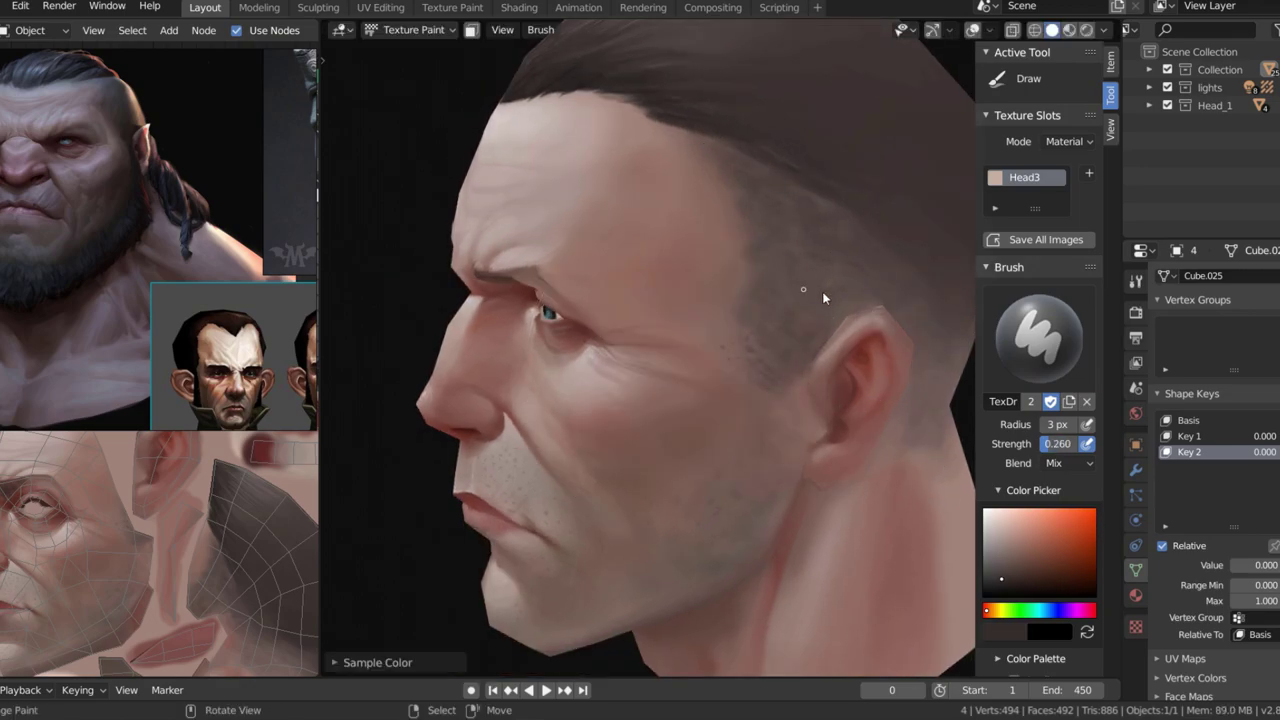
mouse_move(822, 297)
middle_down()
mouse_move(794, 277)
mouse_move(555, 314)
middle_up()
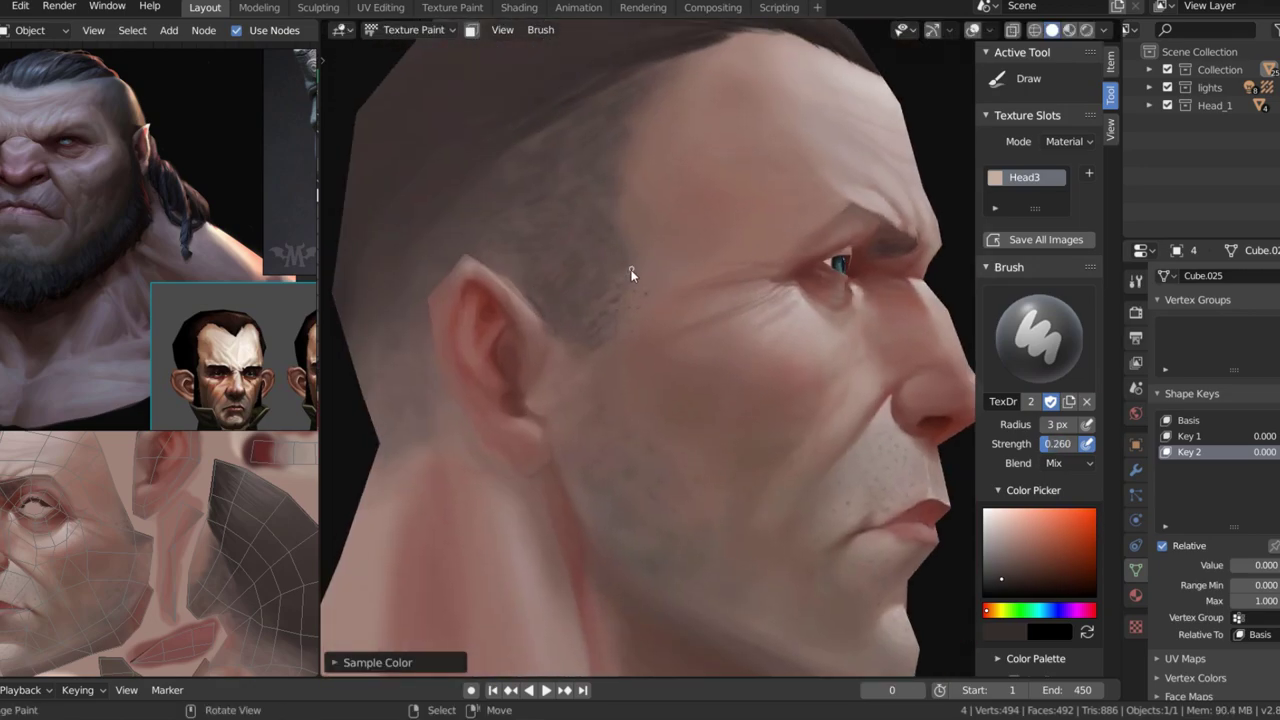
mouse_move(631, 272)
middle_down()
mouse_move(437, 337)
mouse_move(484, 269)
mouse_move(437, 271)
mouse_move(475, 297)
mouse_move(630, 248)
middle_up()
middle_drag(716, 186, 705, 243)
scroll(690, 275, up, 2)
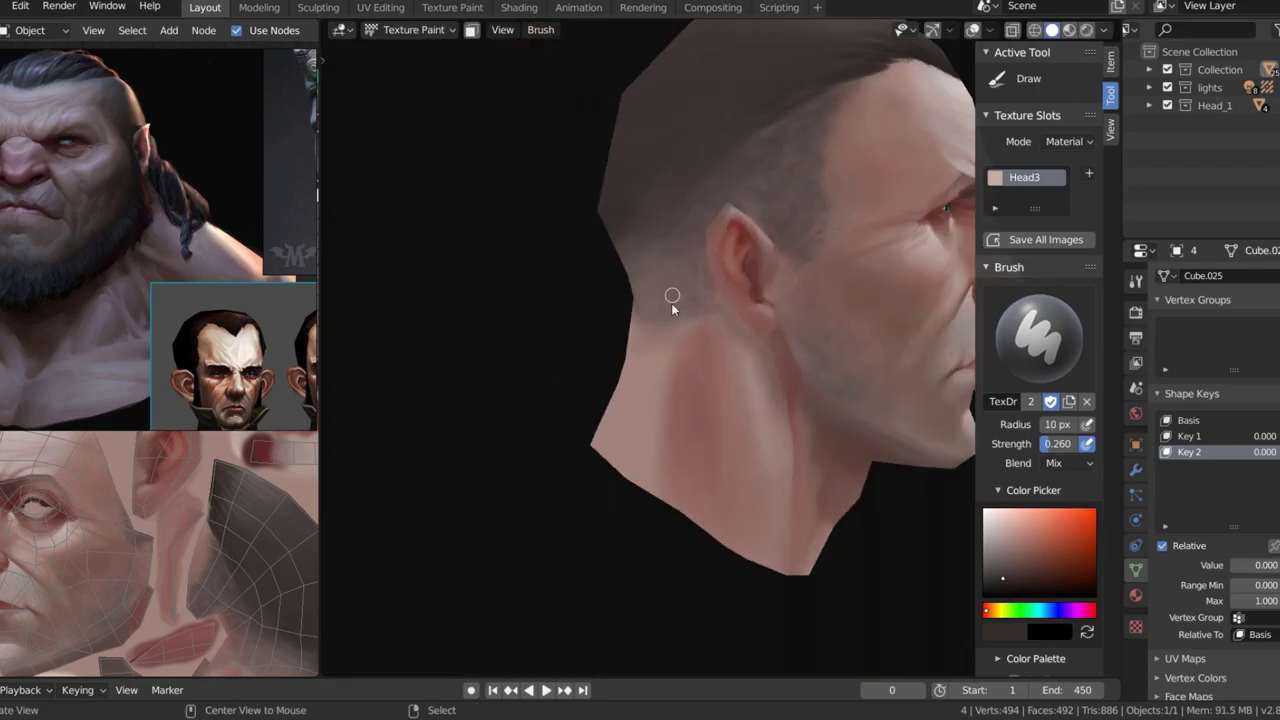
key(s)
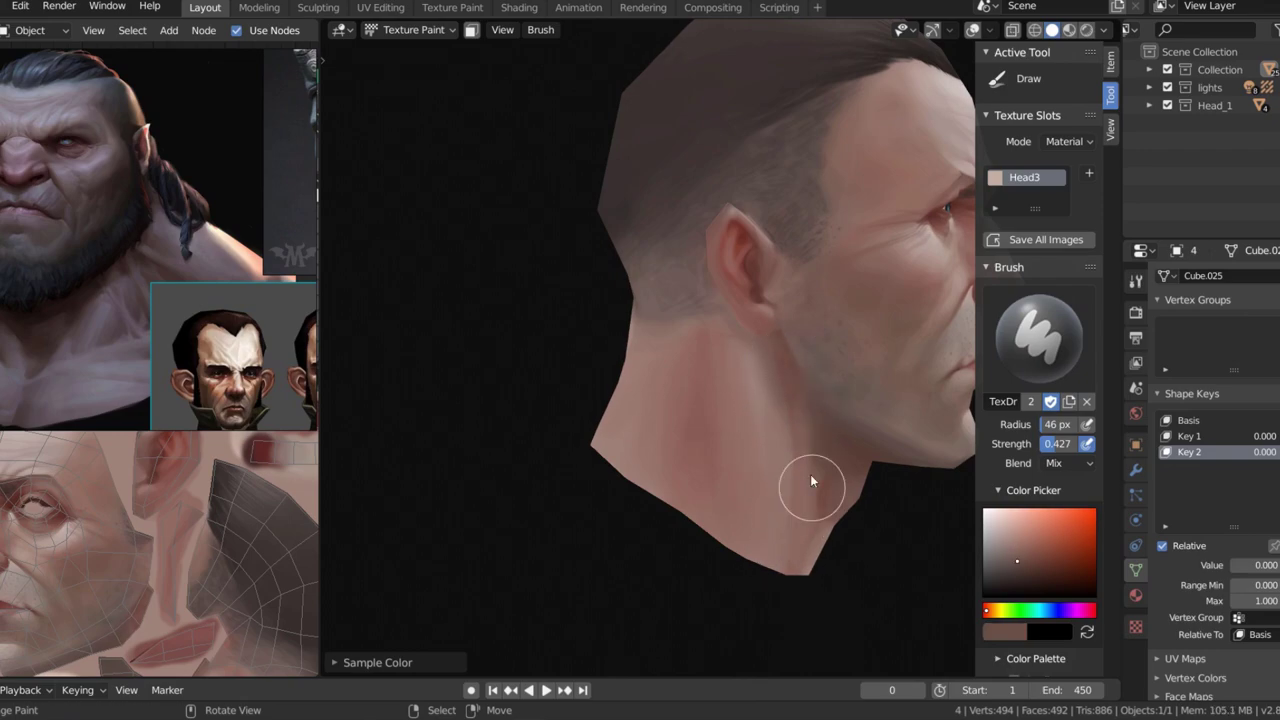
mouse_move(810, 481)
middle_down()
mouse_move(771, 428)
mouse_move(790, 330)
middle_up()
scroll(782, 372, down, 2)
key(alt+s)
scroll(786, 154, up, 3)
- Sample a lighter skin tone and shrink the brush size
mouse_move(786, 154)
middle_down()
mouse_move(810, 346)
mouse_move(737, 417)
mouse_move(551, 309)
mouse_move(700, 434)
mouse_move(696, 410)
mouse_move(767, 408)
middle_up()
key(s)
- Sample dark and light skin tones and soften the back of the head with Smear
key(s)
key(f)
click(755, 453)
key(s)
click(1013, 544)
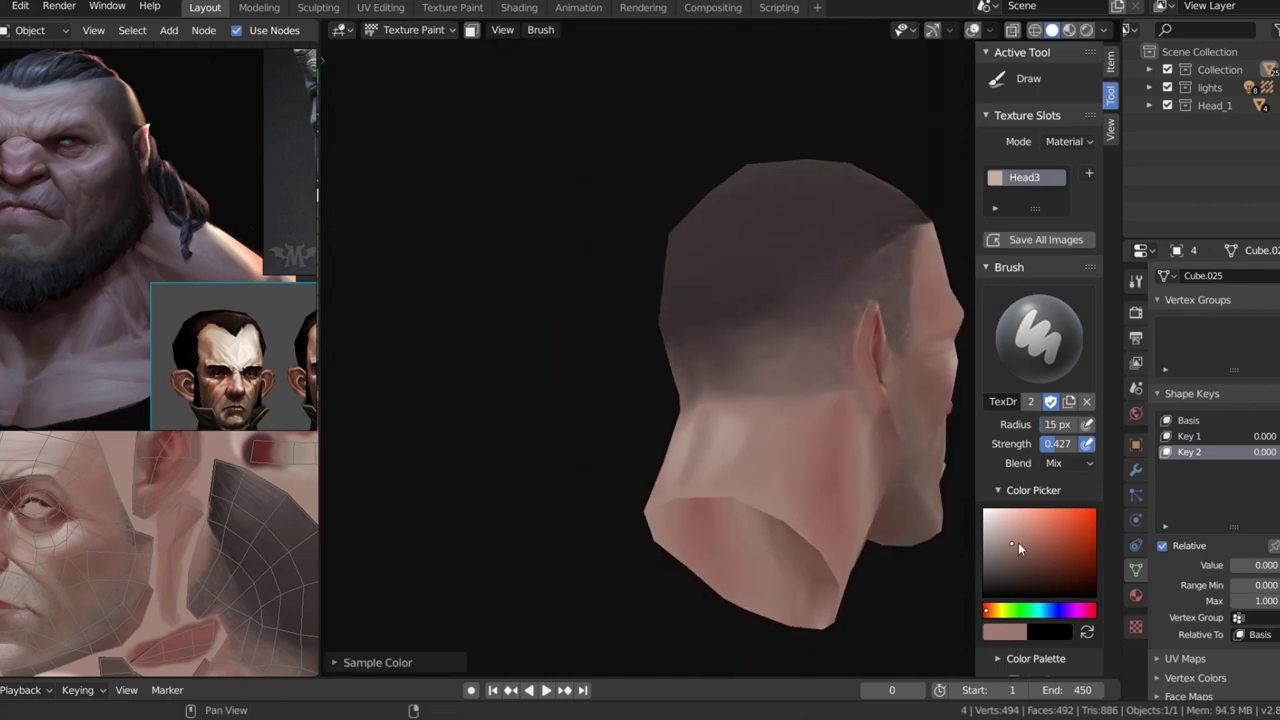
middle_drag(760, 467, 744, 470)
key(s)
middle_drag(679, 411, 651, 434)
key(shift+space)
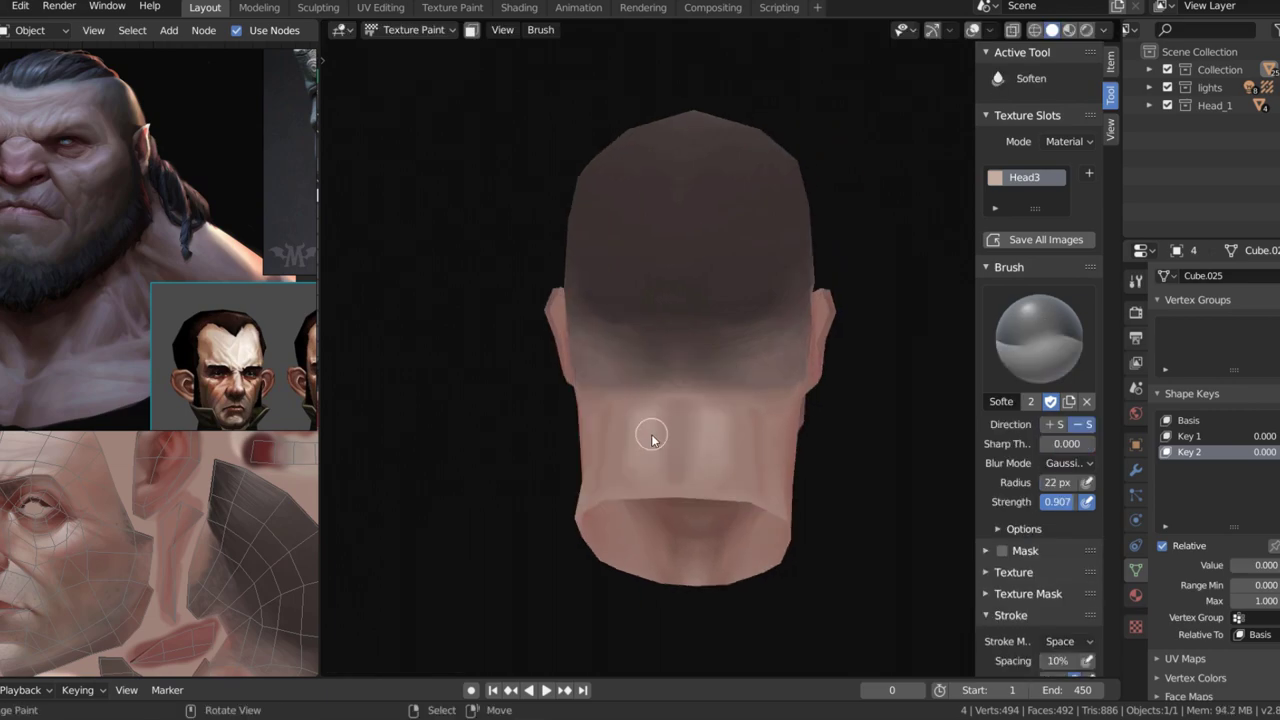
middle_drag(754, 409, 596, 442)
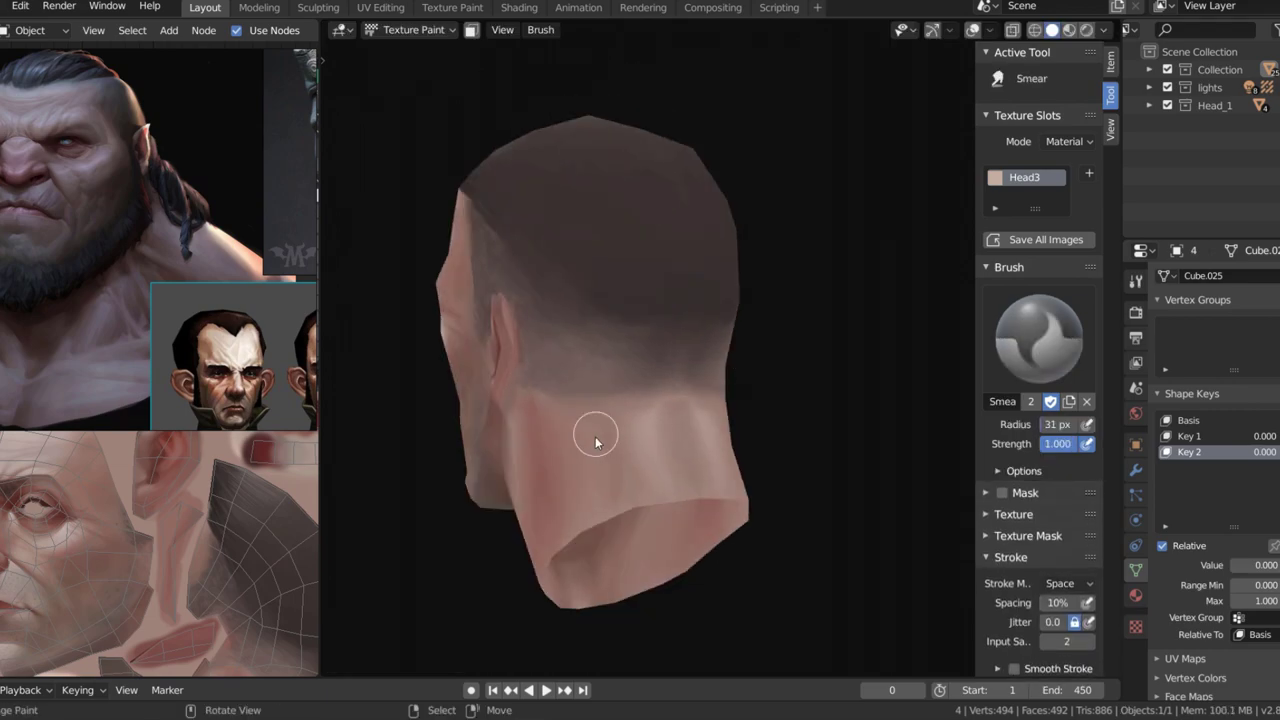
mouse_move(681, 404)
middle_down()
mouse_move(646, 209)
mouse_move(649, 285)
mouse_move(514, 263)
mouse_move(674, 271)
middle_up()
- Switch to the Draw brush, sample a neck skin tone and set a 6 px brush
scroll(674, 271, down, 3)
key(shift+space)
click(618, 277)
scroll(553, 497, up, 5)
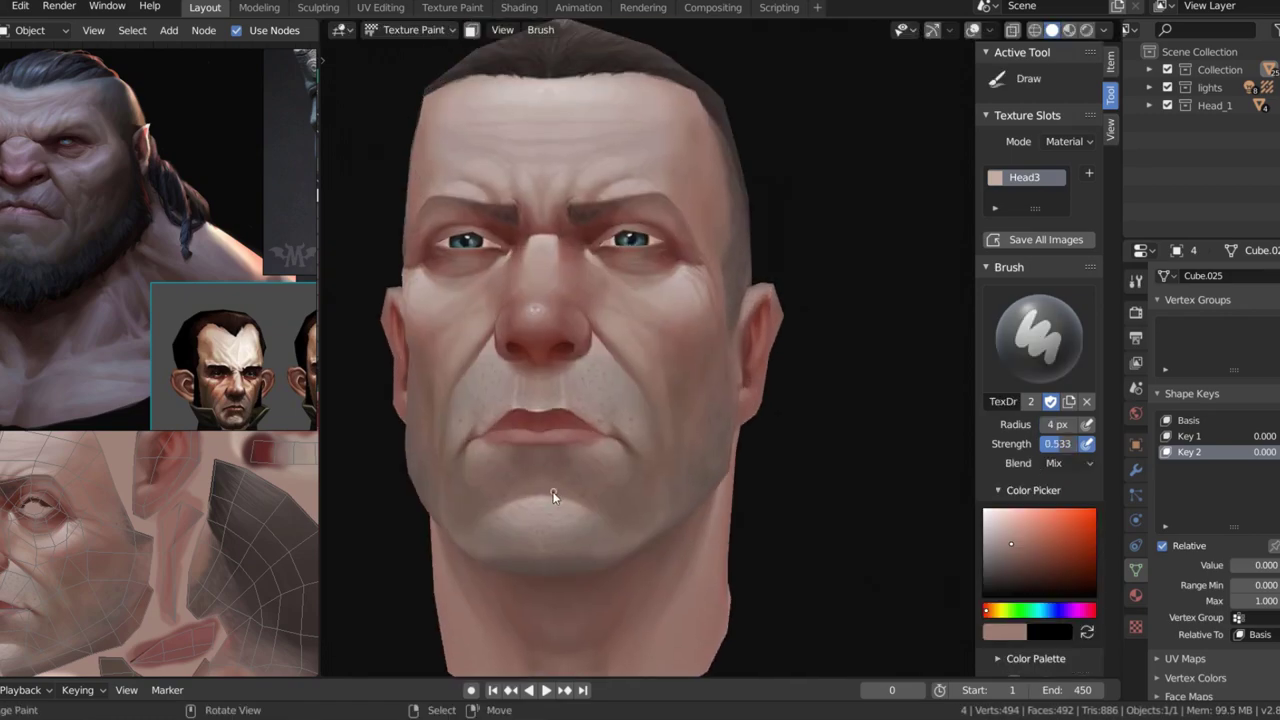
key(s)
mouse_move(553, 493)
middle_down()
mouse_move(677, 313)
mouse_move(675, 406)
mouse_move(556, 518)
middle_up()
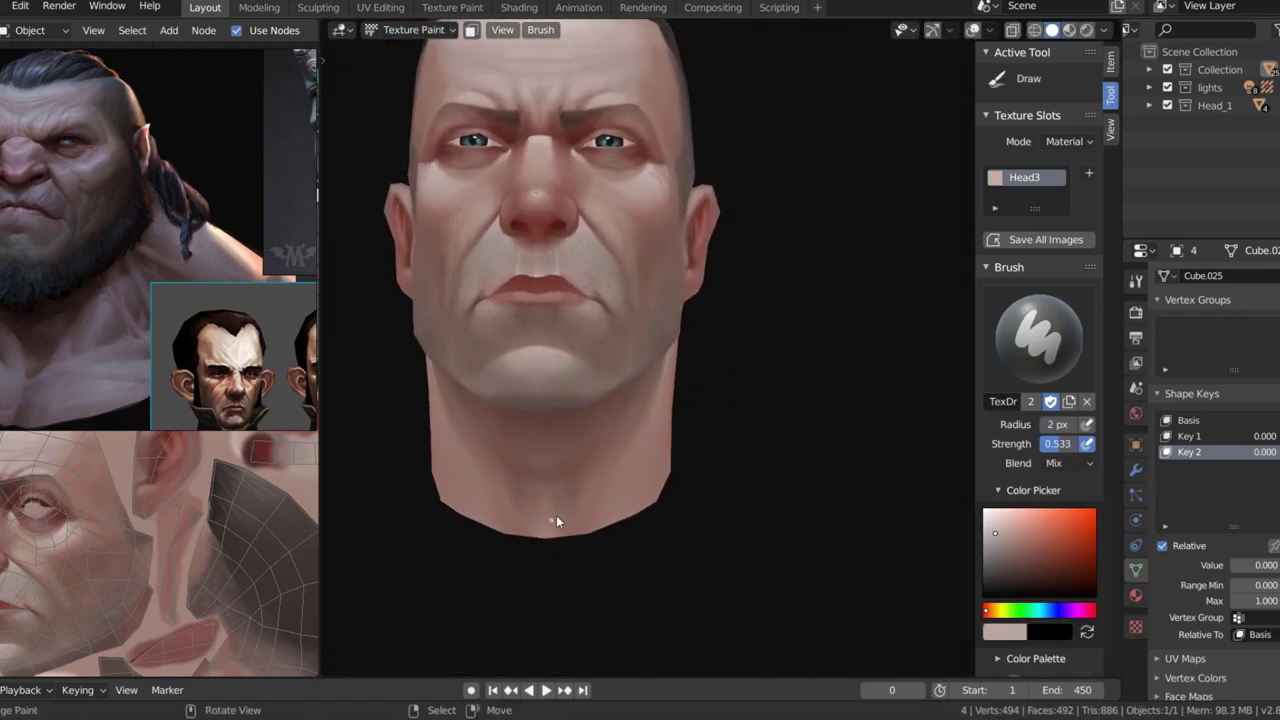
scroll(646, 413, down, 2)
middle_drag(694, 391, 520, 277)
scroll(783, 220, up, 5)
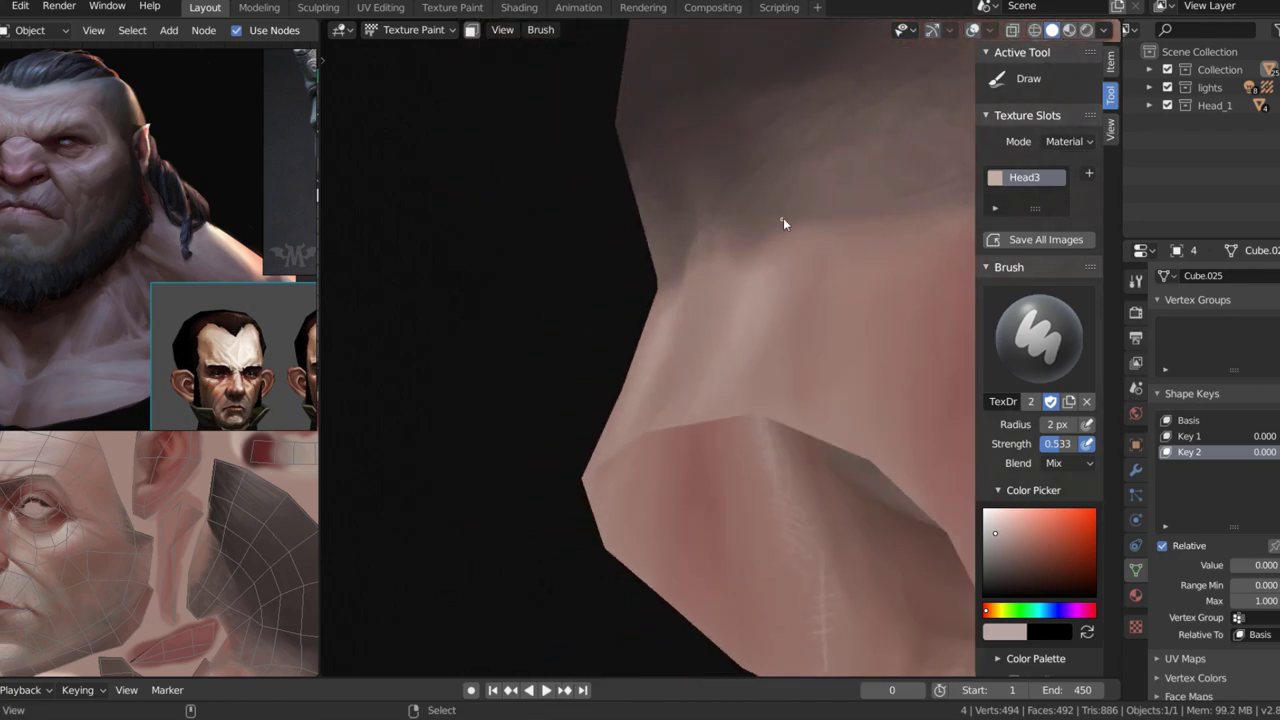
middle_drag(783, 220, 782, 322)
key(s)
click(782, 322)
- Blend the neck sides and ear area with alternately sampled darker and lighter skin tones
mouse_move(661, 310)
middle_down()
mouse_move(734, 286)
mouse_move(549, 312)
middle_up()
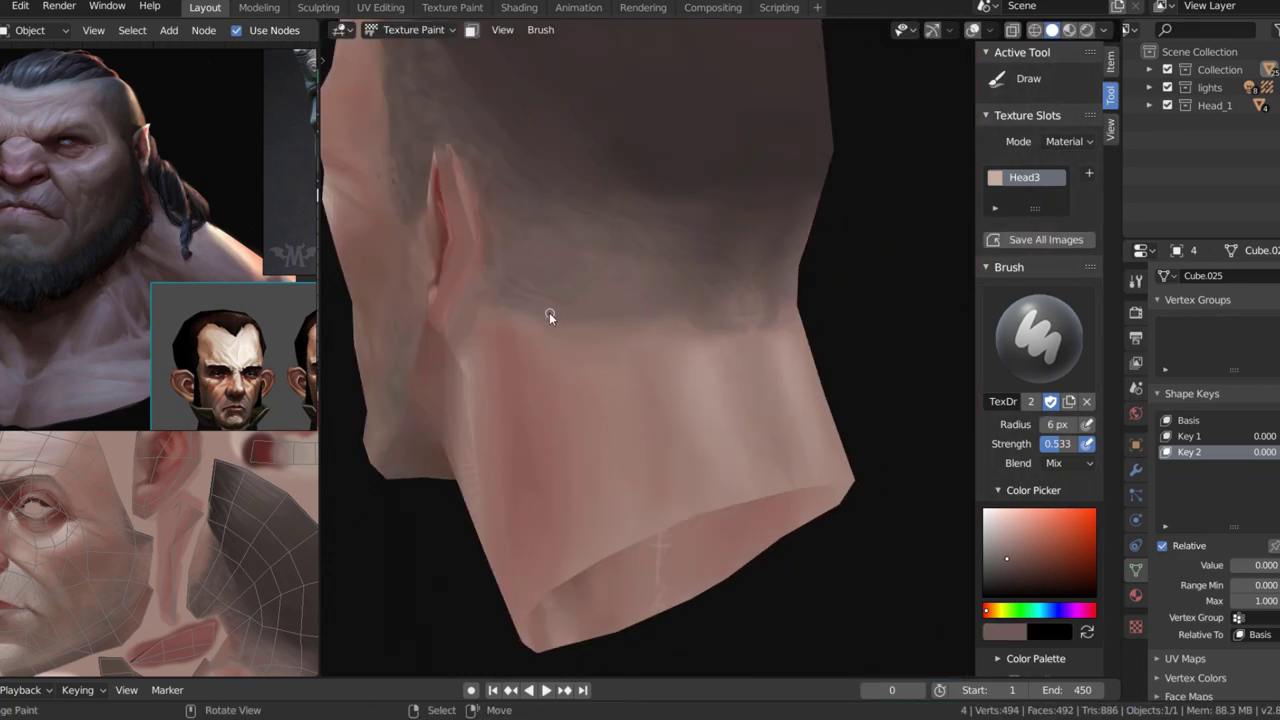
middle_drag(722, 258, 501, 203)
scroll(535, 258, up, 3)
key(s)
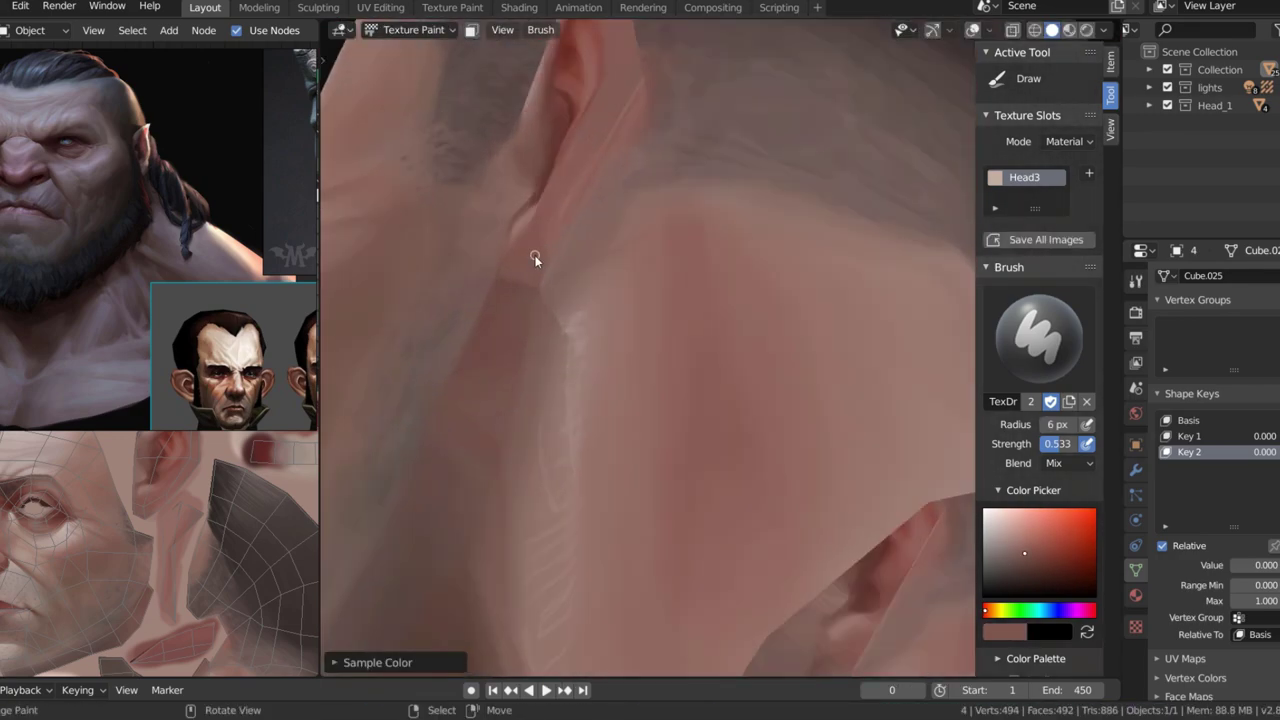
key(s)
mouse_move(511, 277)
middle_down()
mouse_move(586, 258)
mouse_move(471, 314)
mouse_move(533, 313)
mouse_move(577, 283)
middle_up()
key(s)
key(s)
mouse_move(595, 223)
middle_down()
mouse_move(663, 177)
mouse_move(751, 201)
mouse_move(585, 215)
middle_up()
key(s)
scroll(609, 239, down, 2)
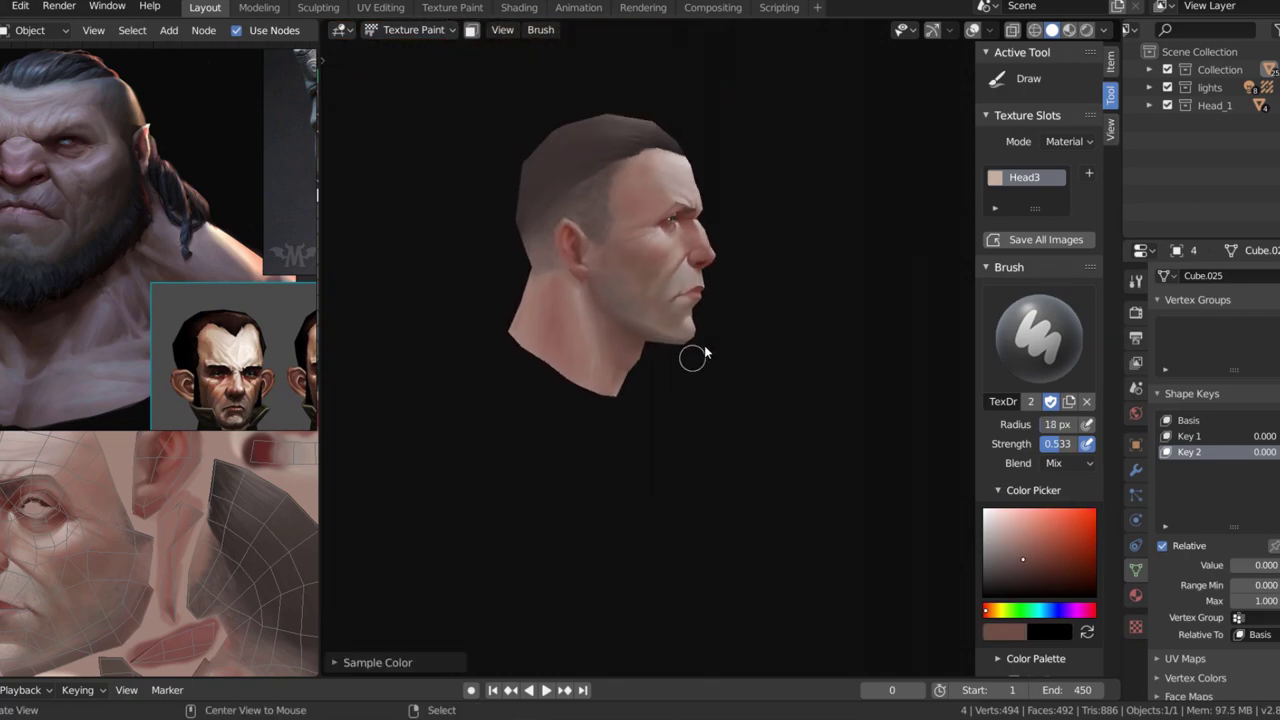
- Paint the other profile with an 11 px brush and save all images
key(s)
mouse_move(694, 354)
middle_down()
mouse_move(606, 374)
mouse_move(634, 343)
mouse_move(686, 321)
middle_up()
key(s)
click(687, 321)
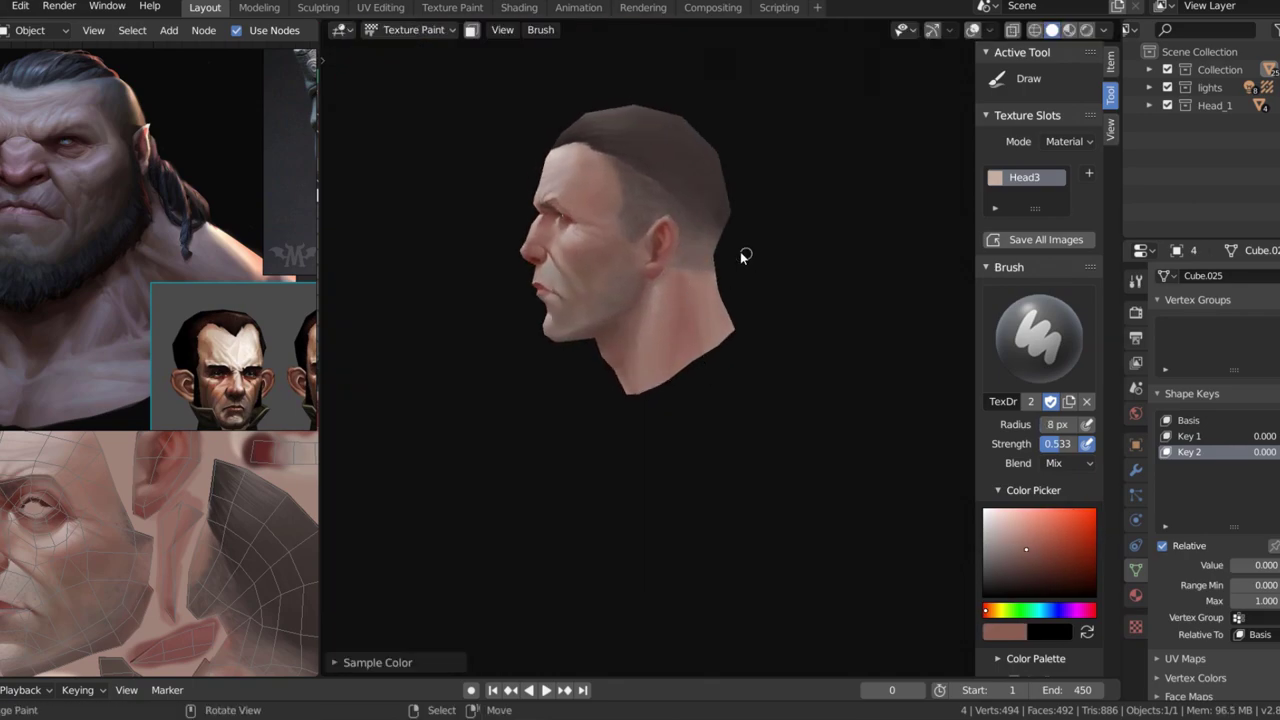
middle_drag(740, 251, 709, 327)
scroll(701, 309, down, 2)
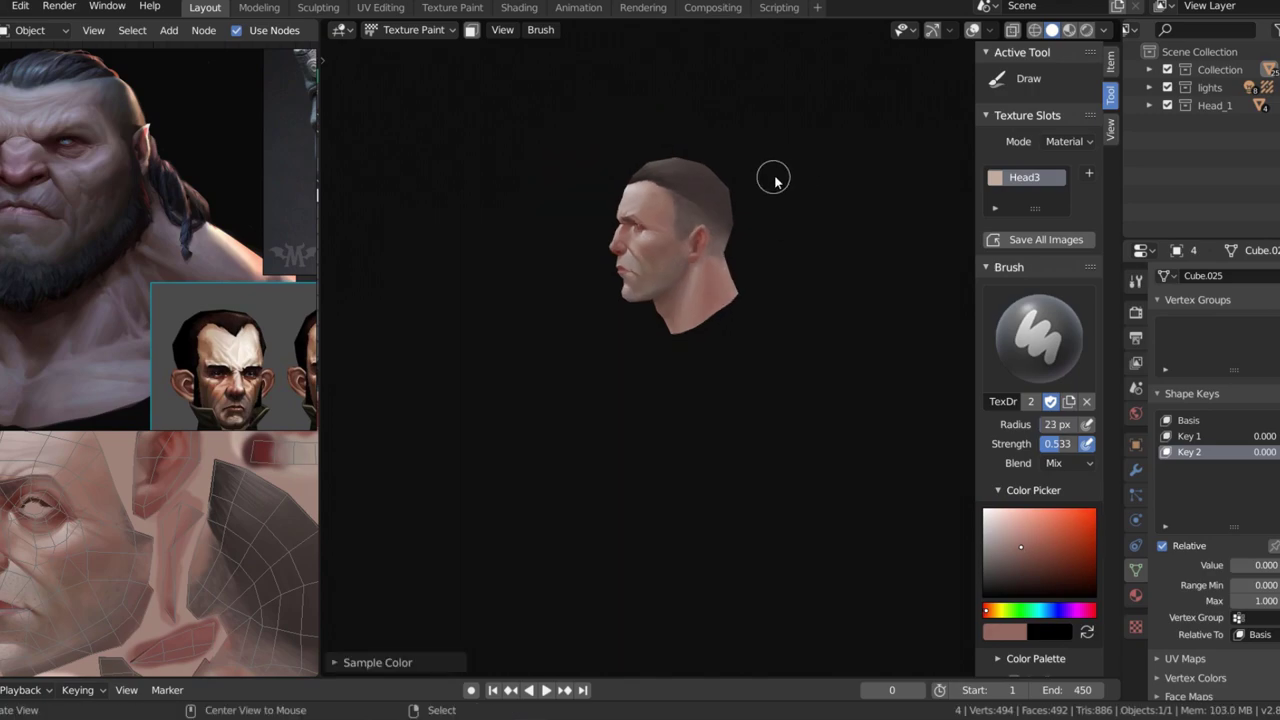
middle_drag(771, 177, 771, 286)
scroll(771, 286, up, 3)
key(alt+s)
scroll(692, 283, up, 4)
- Sample face colours and enlarge the brush to 20 px over the top of the head
key(s)
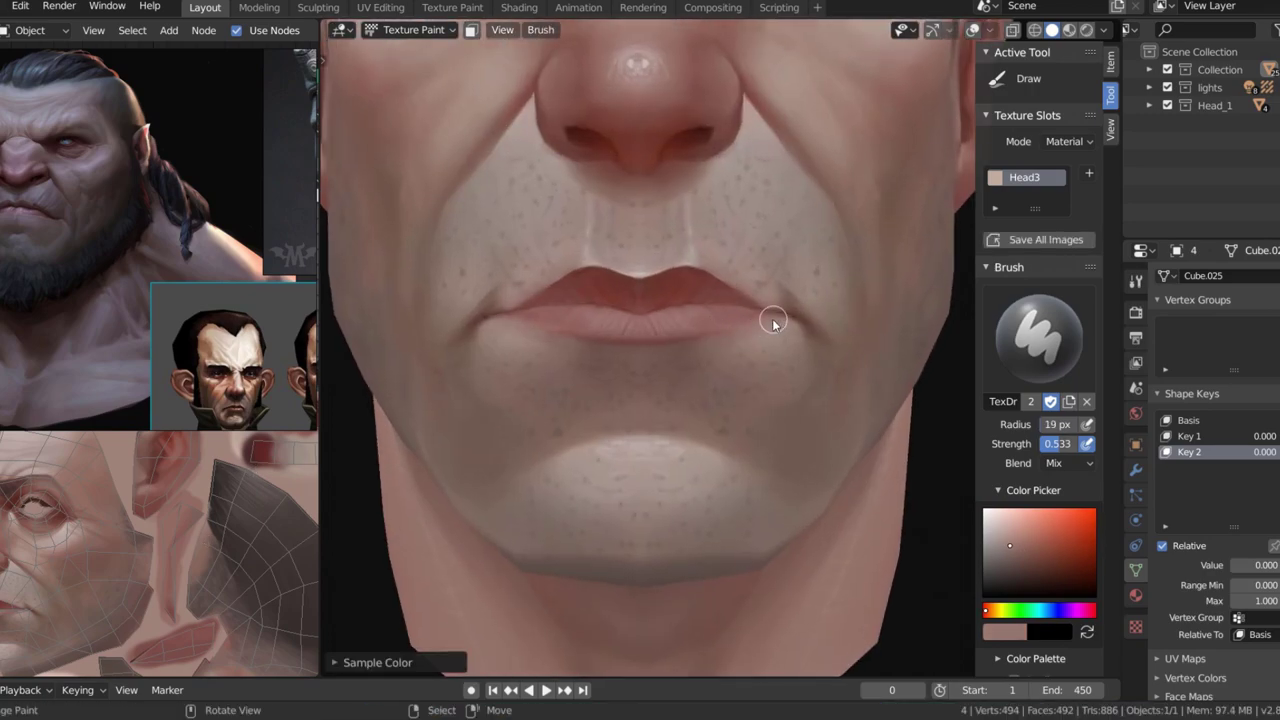
scroll(752, 135, down, 4)
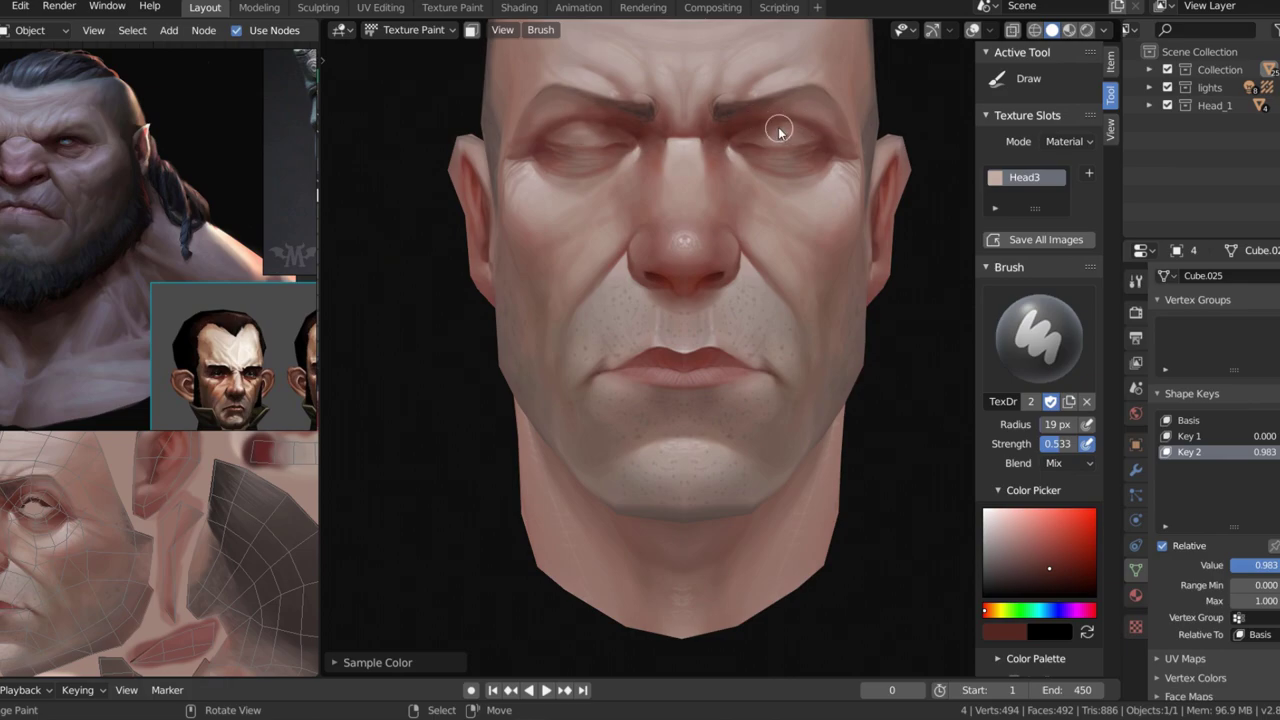
scroll(779, 130, down, 3)
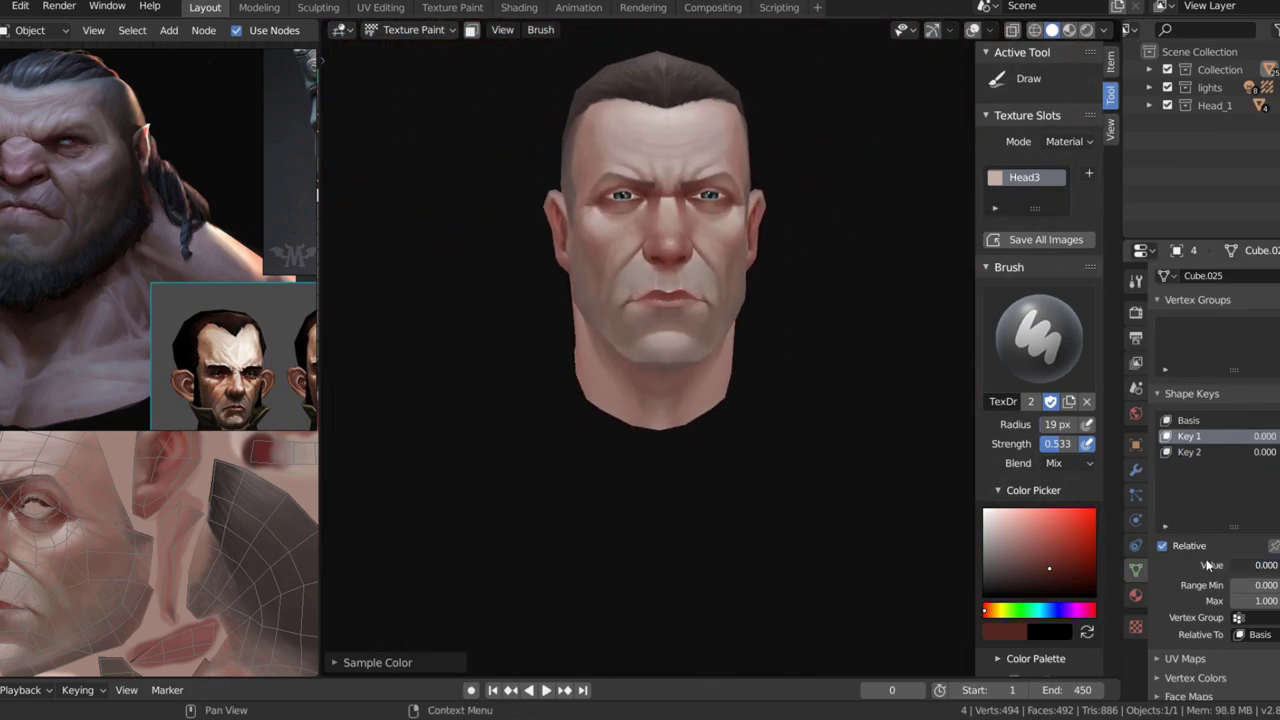
middle_drag(816, 260, 835, 246)
middle_drag(897, 190, 871, 194)
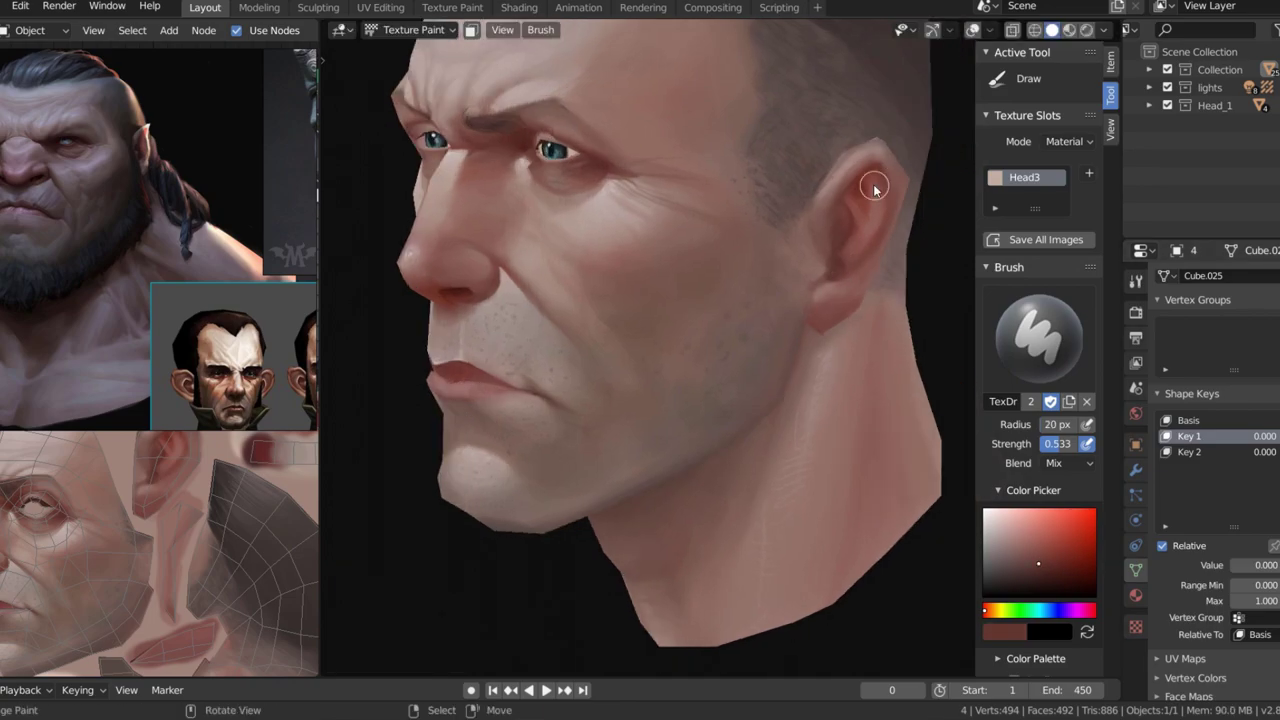
scroll(766, 257, down, 2)
middle_drag(766, 257, 834, 220)
key(s)
scroll(847, 283, down, 2)
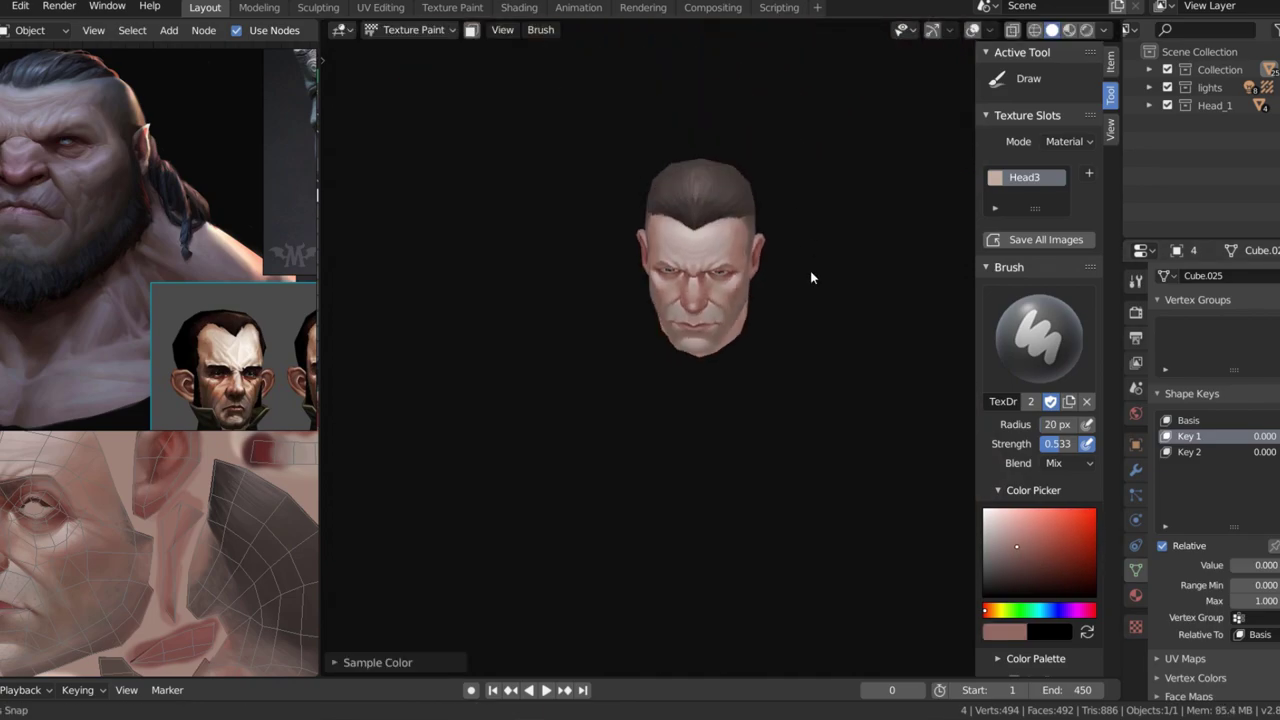
middle_drag(811, 277, 709, 243)
scroll(686, 263, up, 2)
- Paint the short dark hair at brush strength 0.165 with a sampled hair colour
key(shift+f)
click(770, 210)
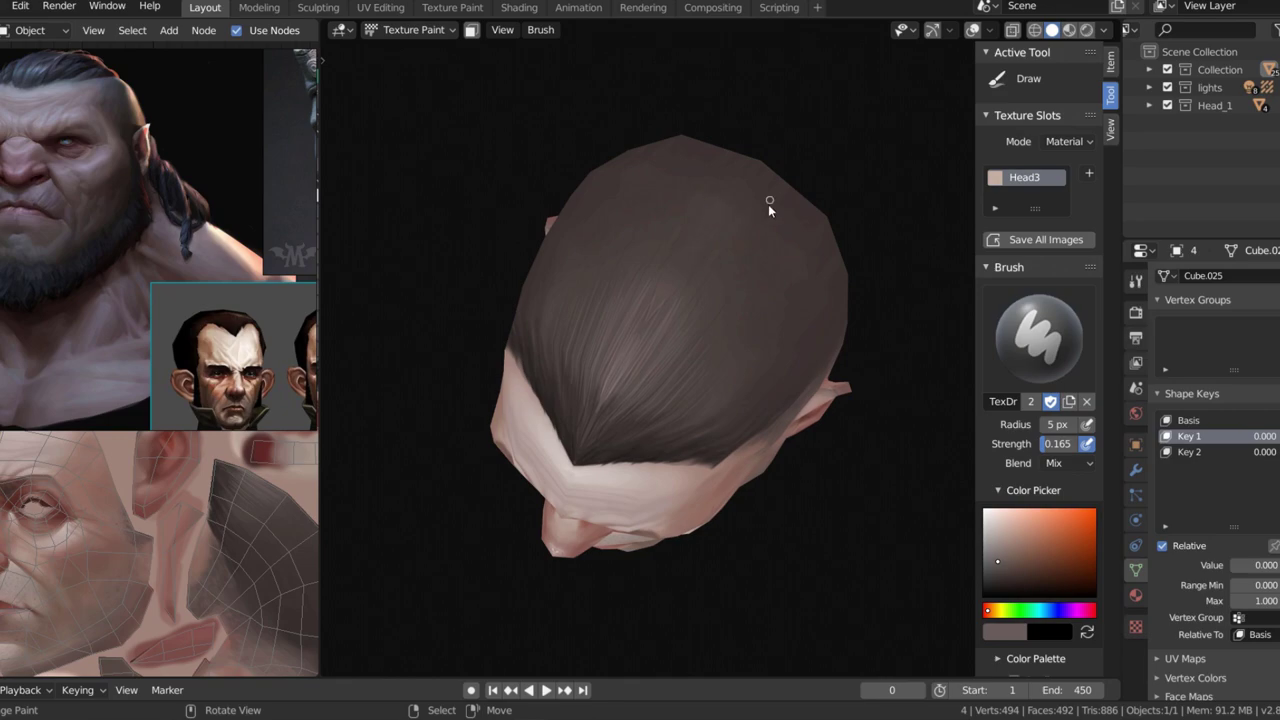
key(f)
click(757, 343)
middle_drag(757, 343, 668, 346)
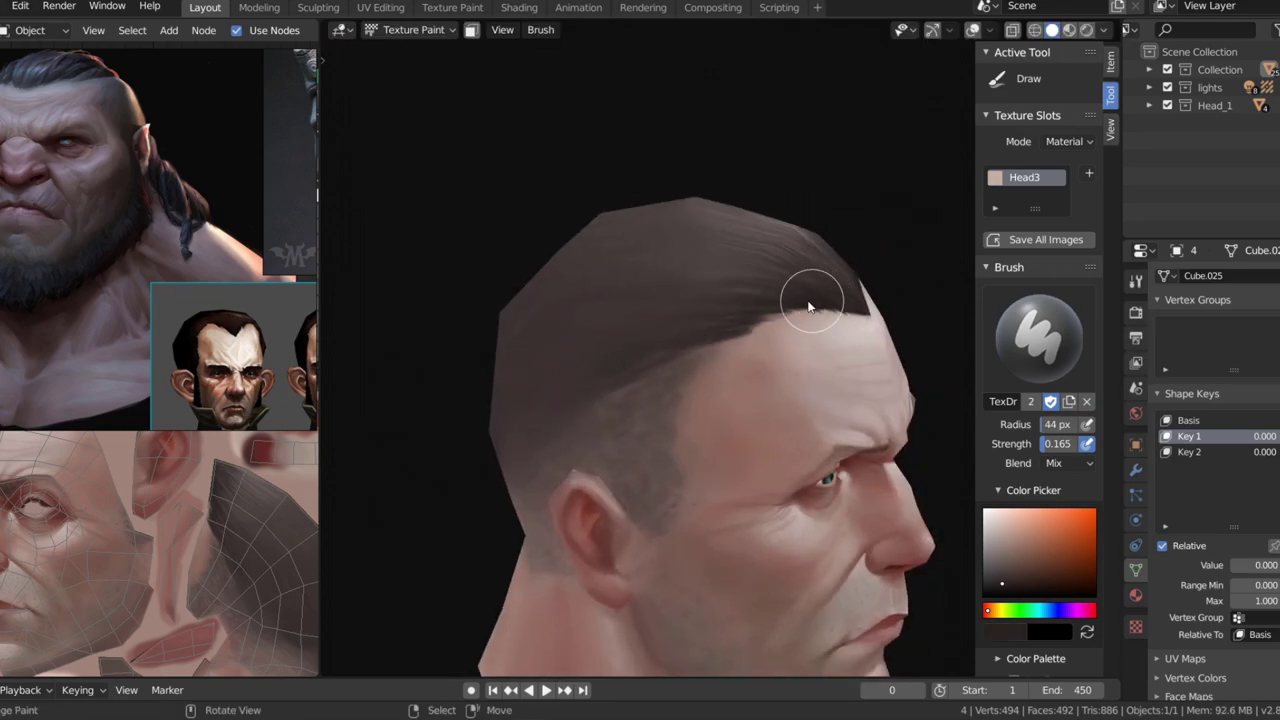
key(s)
middle_drag(683, 327, 686, 291)
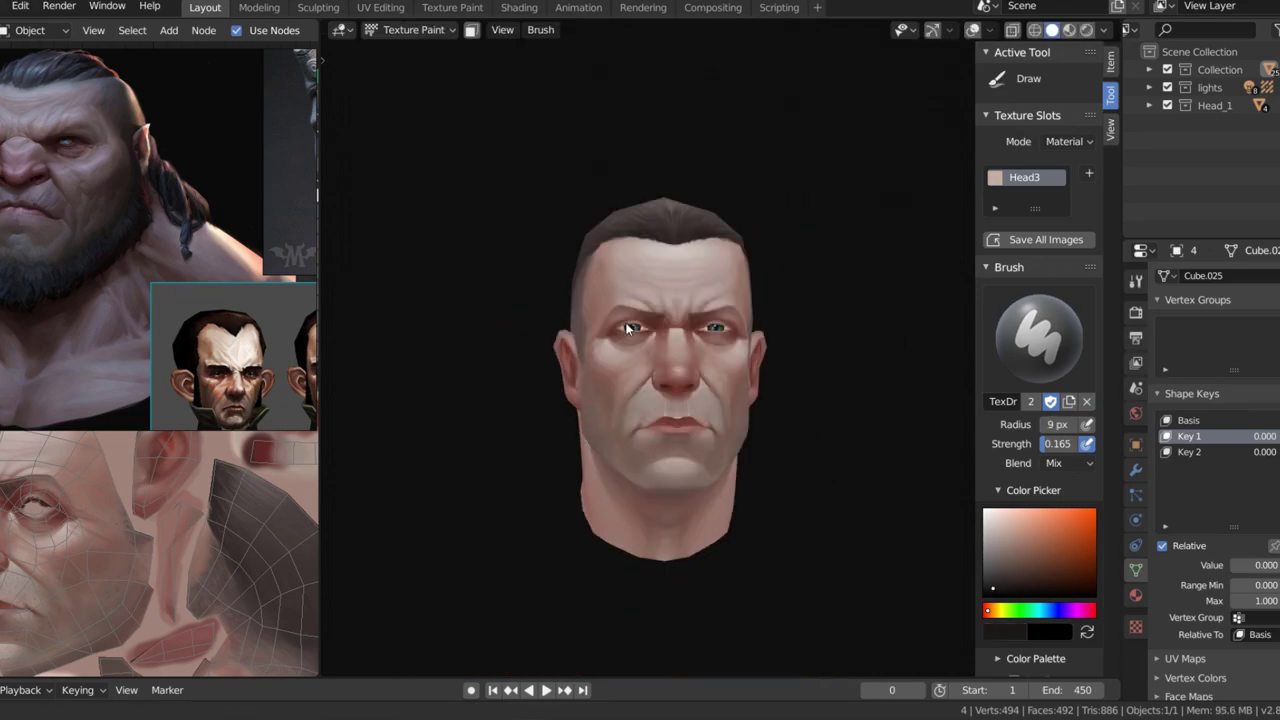
scroll(688, 291, up, 2)
scroll(668, 412, up, 5)
- Sample pink skin and a pale highlight colour using a 3 px brush at strength 0.364
key(s)
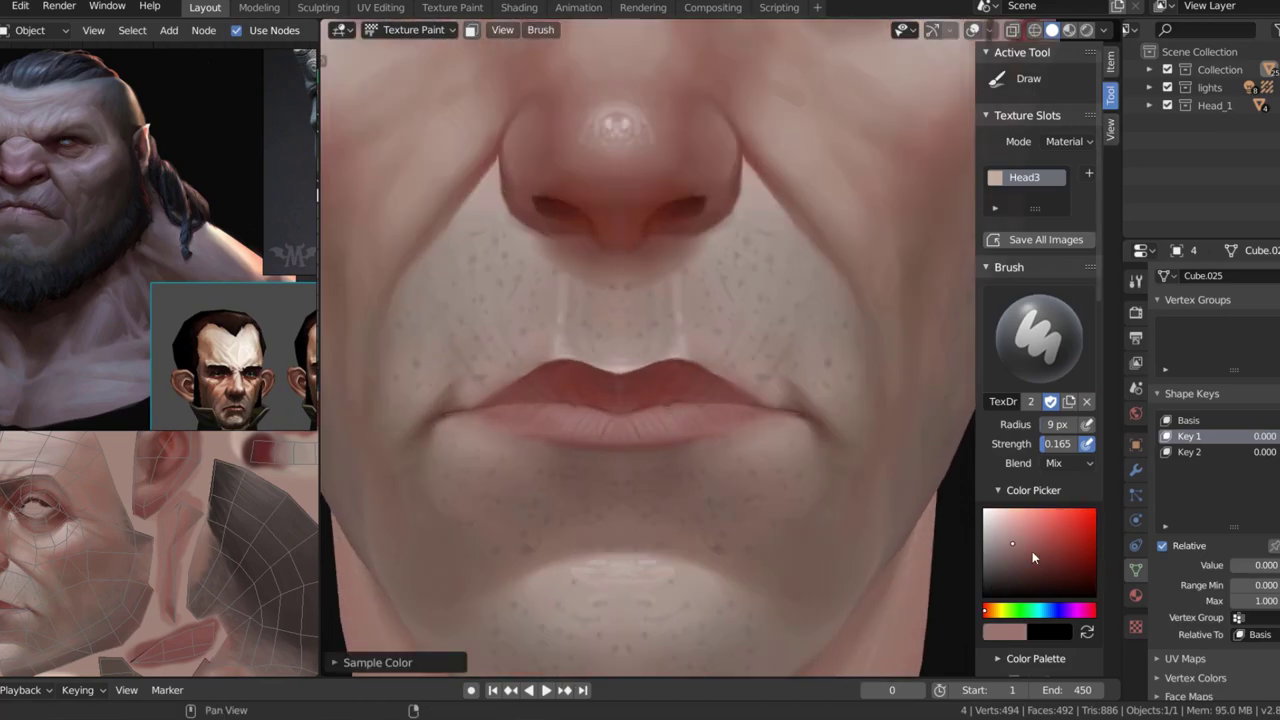
key(f)
click(630, 425)
scroll(642, 425, down, 5)
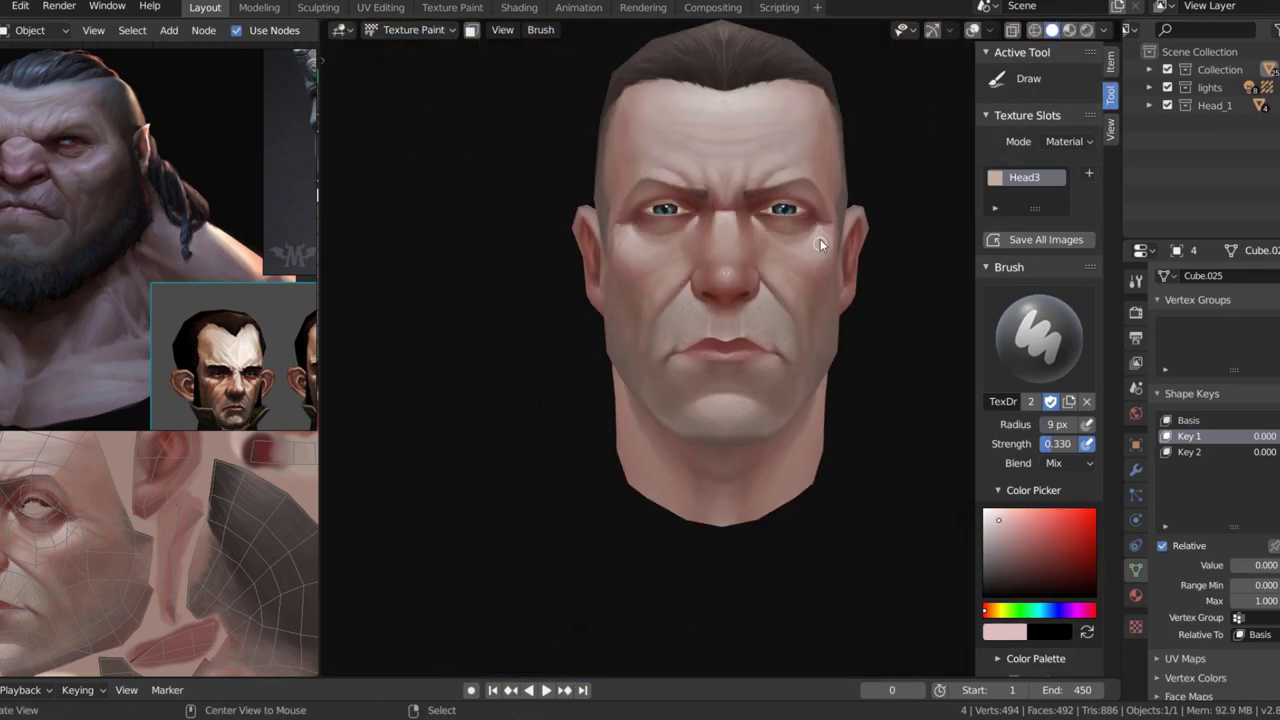
scroll(767, 255, up, 3)
shift+middle_drag(767, 255, 780, 335)
key(s)
key(shift+f)
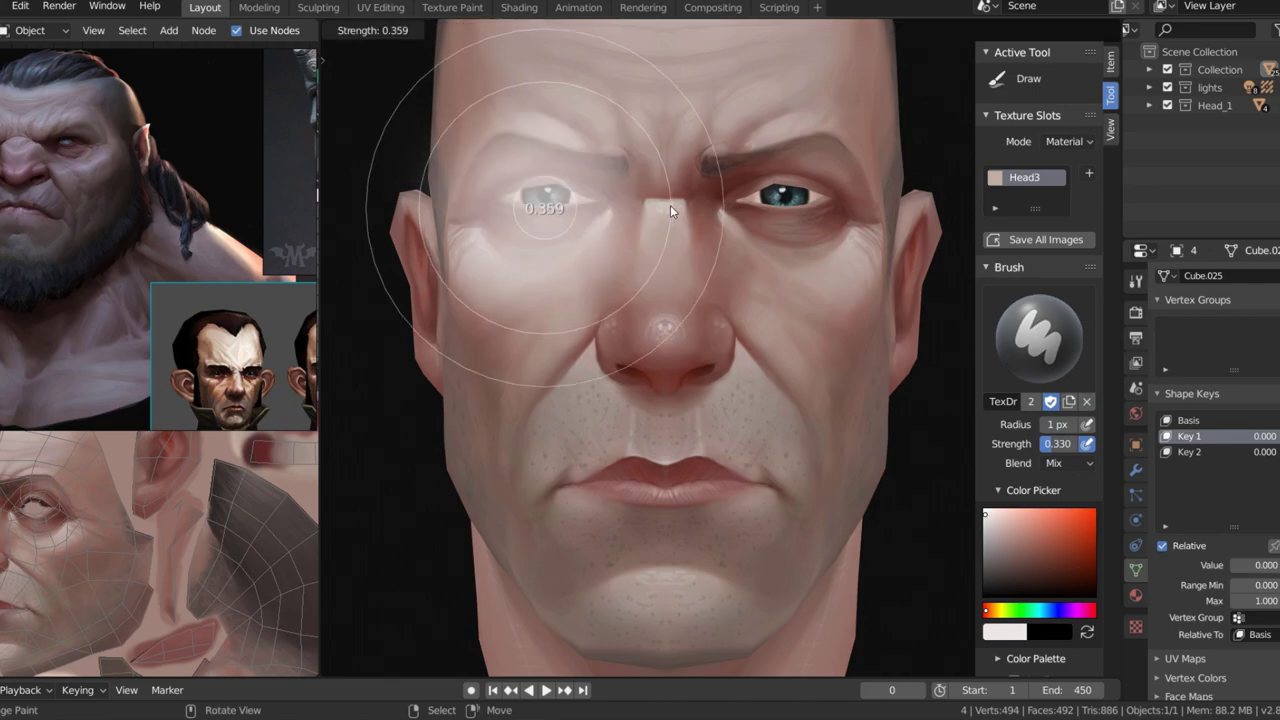
click(686, 208)
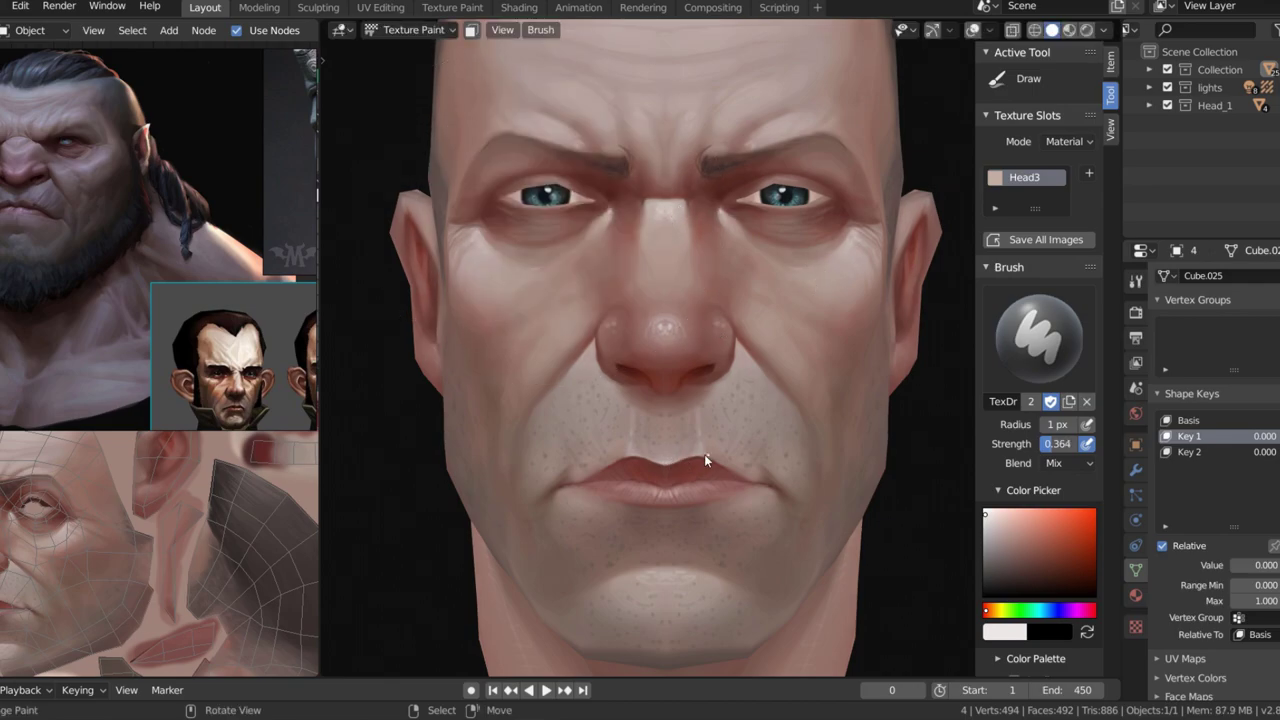
- Add the eye highlights from several angles and save head3.png
shift+middle_drag(706, 460, 667, 429)
scroll(679, 518, down, 3)
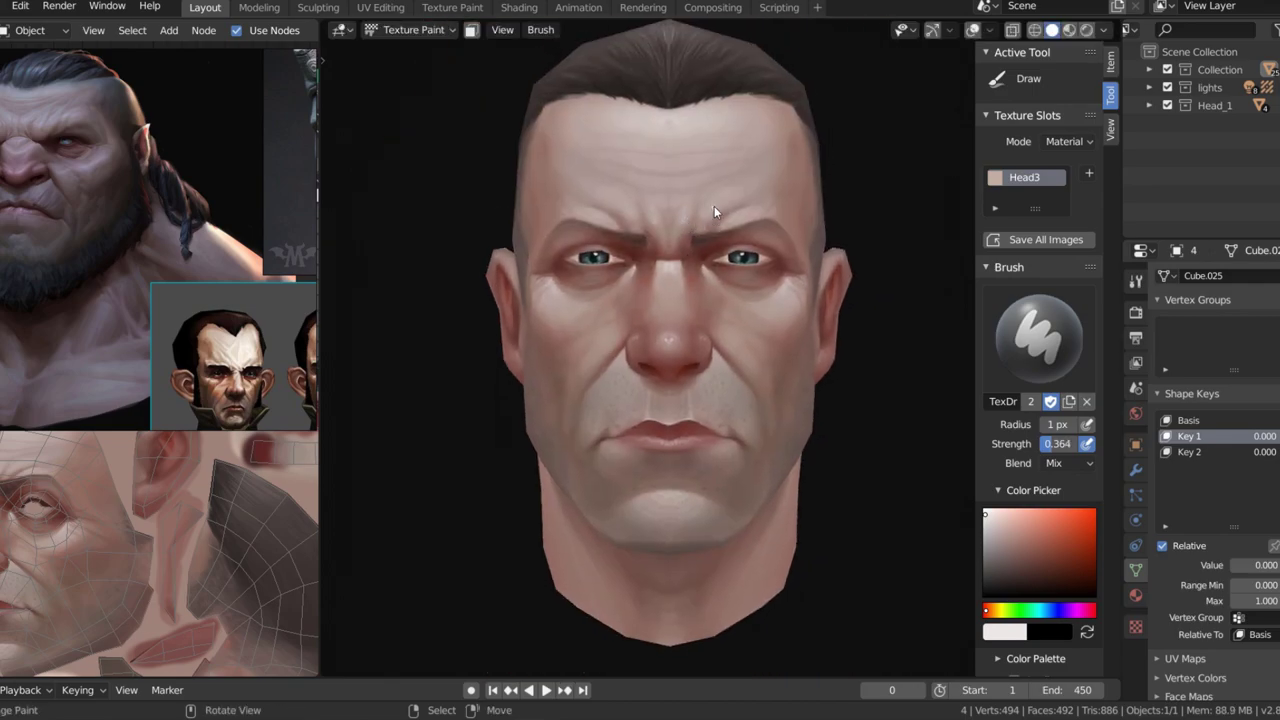
mouse_move(826, 212)
middle_down()
mouse_move(765, 256)
mouse_move(817, 231)
mouse_move(686, 357)
mouse_move(767, 326)
middle_up()
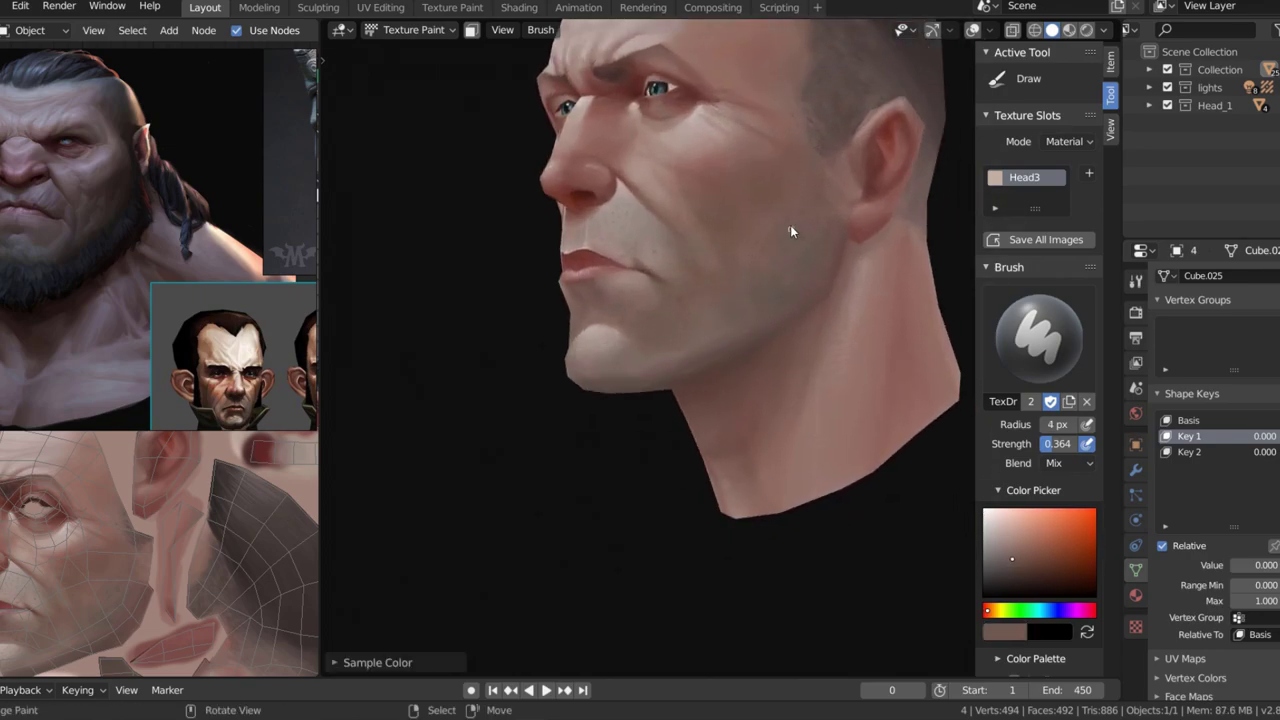
middle_drag(730, 293, 523, 283)
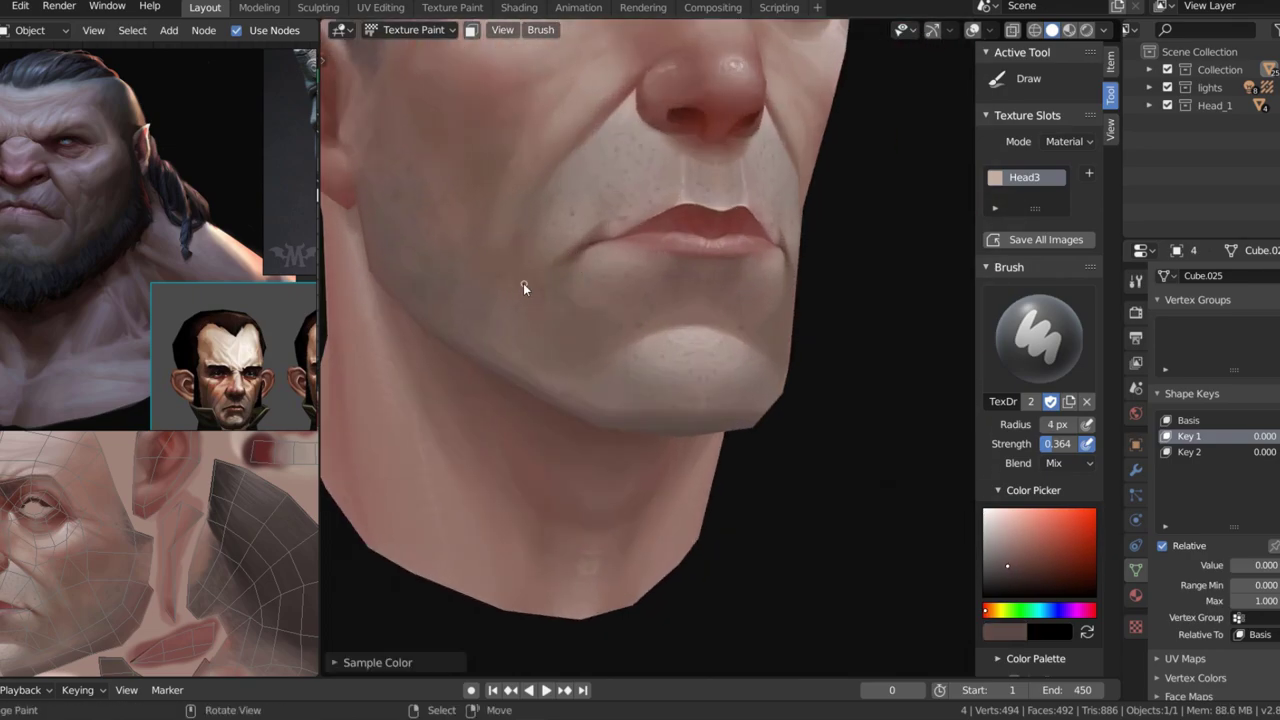
scroll(587, 241, up, 2)
scroll(801, 192, down, 4)
key(ctrl+s)
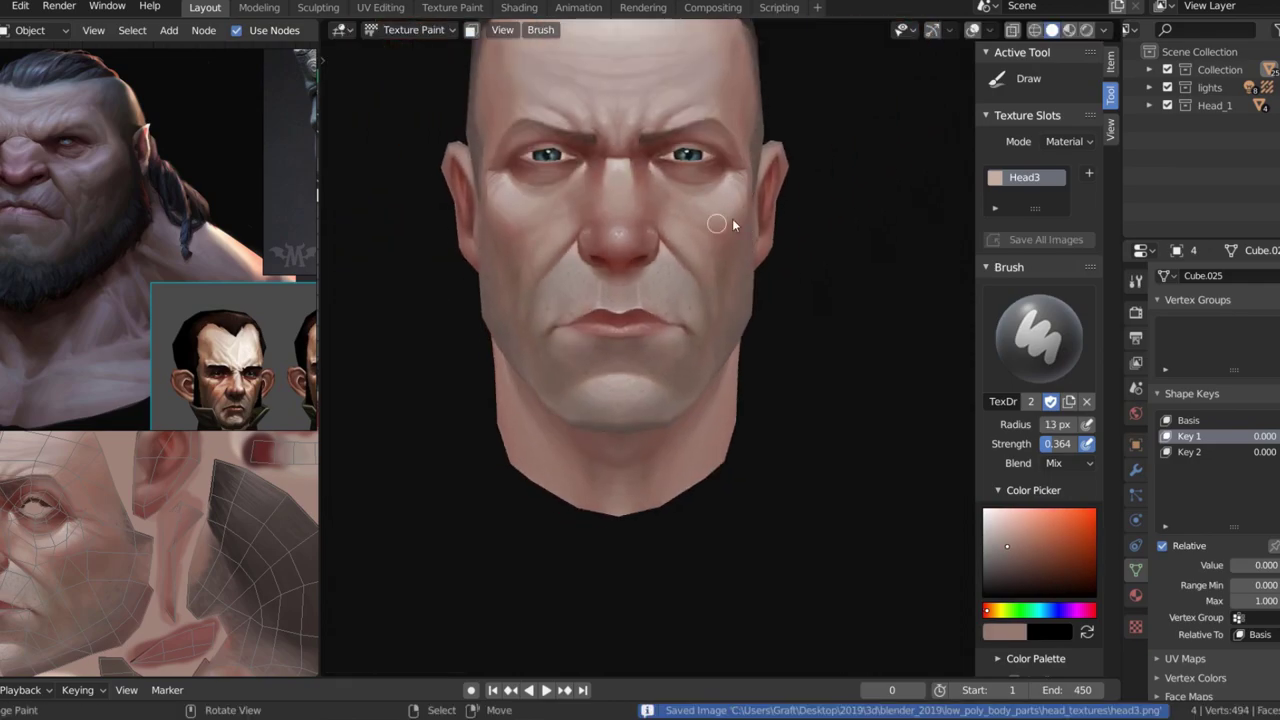
mouse_move(734, 220)
middle_down()
mouse_move(751, 229)
mouse_move(726, 248)
mouse_move(786, 271)
mouse_move(757, 249)
mouse_move(608, 354)
mouse_move(634, 357)
mouse_move(617, 370)
mouse_move(524, 348)
middle_up()
- Return to Object Mode, hide the sidebar and preview the head with material shading
scroll(235, 566, up, 3)
key(s)
mouse_move(514, 246)
middle_down()
mouse_move(543, 194)
mouse_move(692, 235)
mouse_move(820, 149)
mouse_move(697, 430)
mouse_move(803, 234)
mouse_move(866, 363)
middle_up()
key(ctrl+Tab)
key(n)
mouse_move(628, 131)
ctrl+middle_down()
mouse_move(957, 323)
mouse_move(990, 359)
mouse_move(957, 420)
ctrl+middle_up()
key(z)
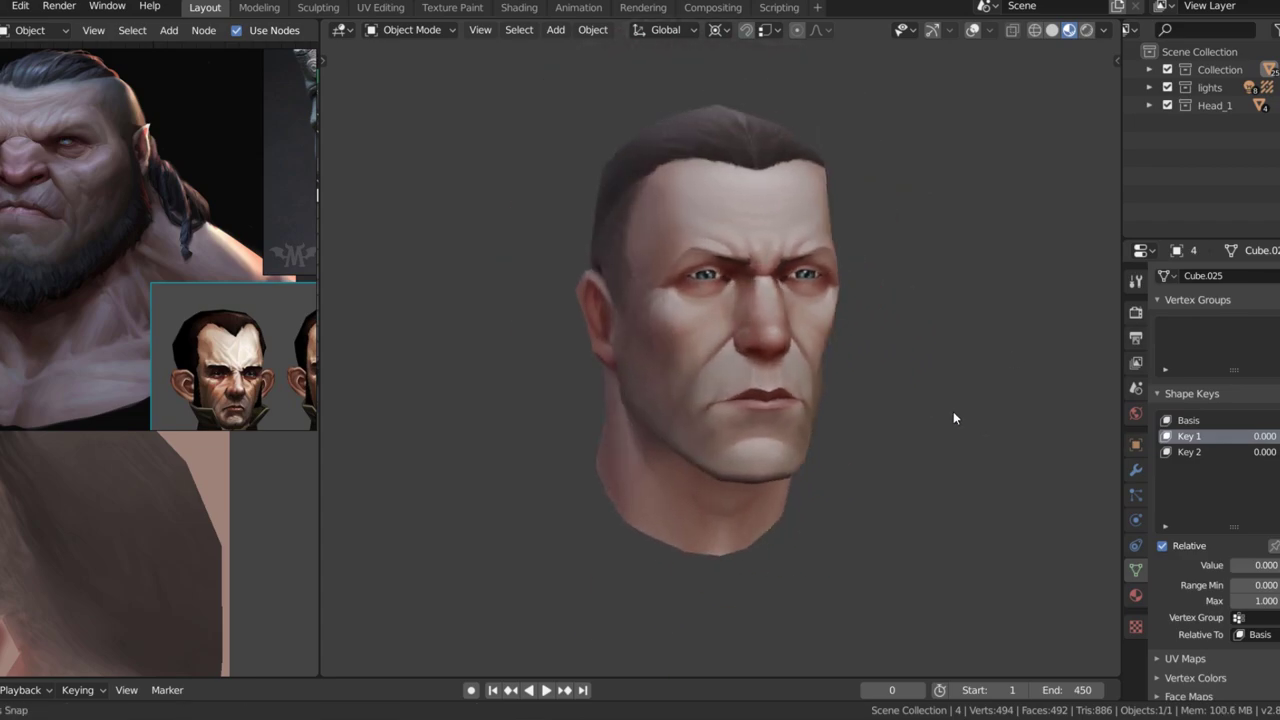
- Test the Key 1 shape and reset Key 2 to 0 so the eyes open
drag(1250, 565, 1265, 565)
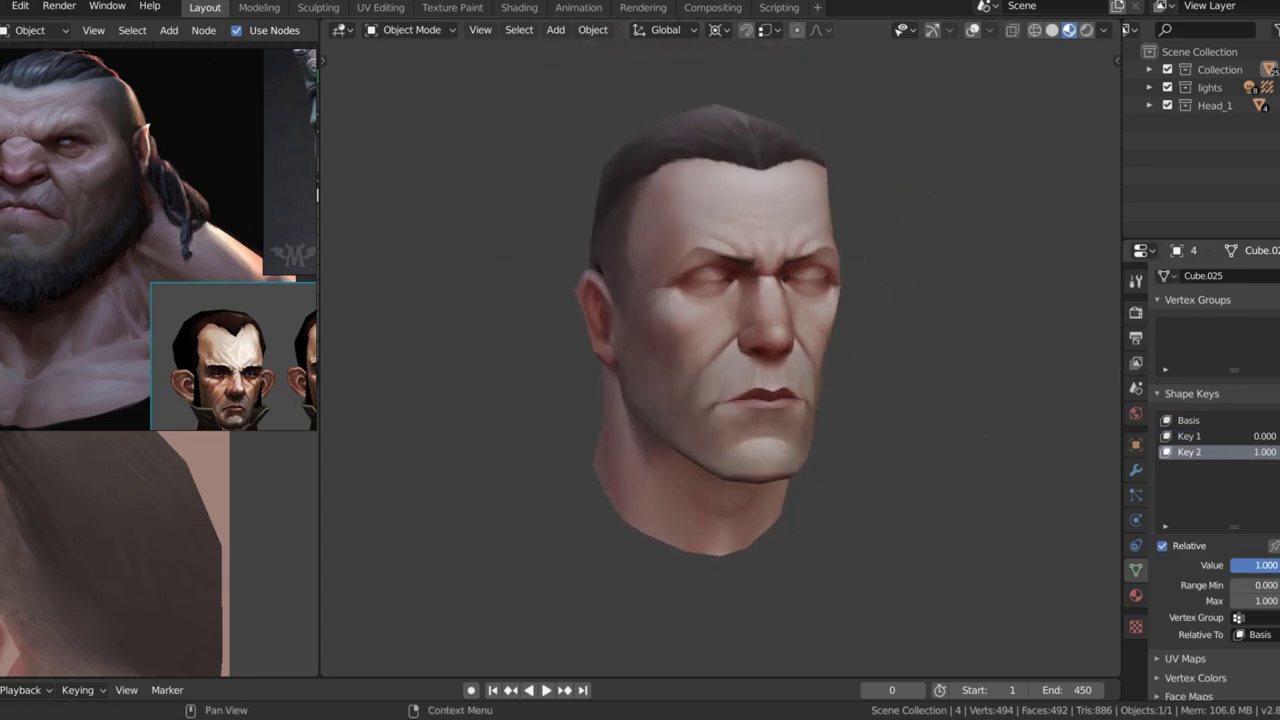
key(BackSpace)
middle_drag(912, 425, 1040, 114)
click(1052, 30)
click(1103, 30)
middle_drag(960, 300, 871, 402)
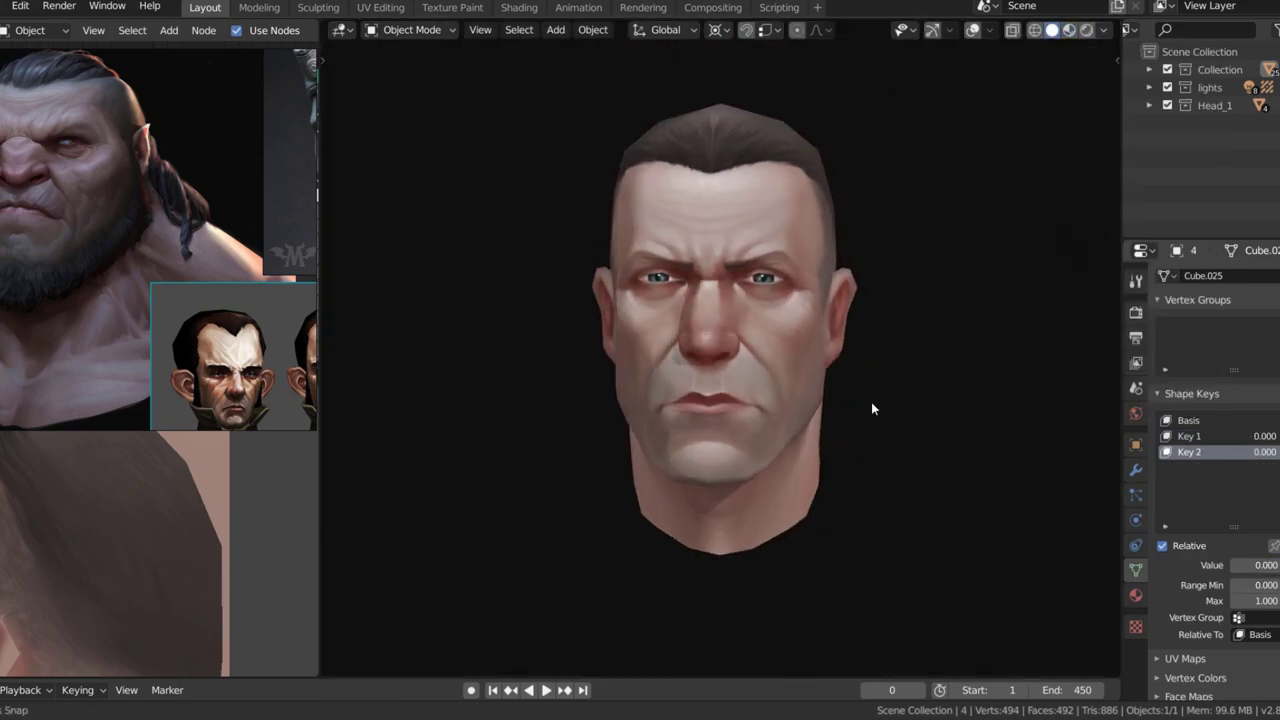
scroll(871, 408, down, 2)
- Maximise the viewport to show all head models, then isolate and frame the painted head
key(KP_Divide)
key(ctrl+space)
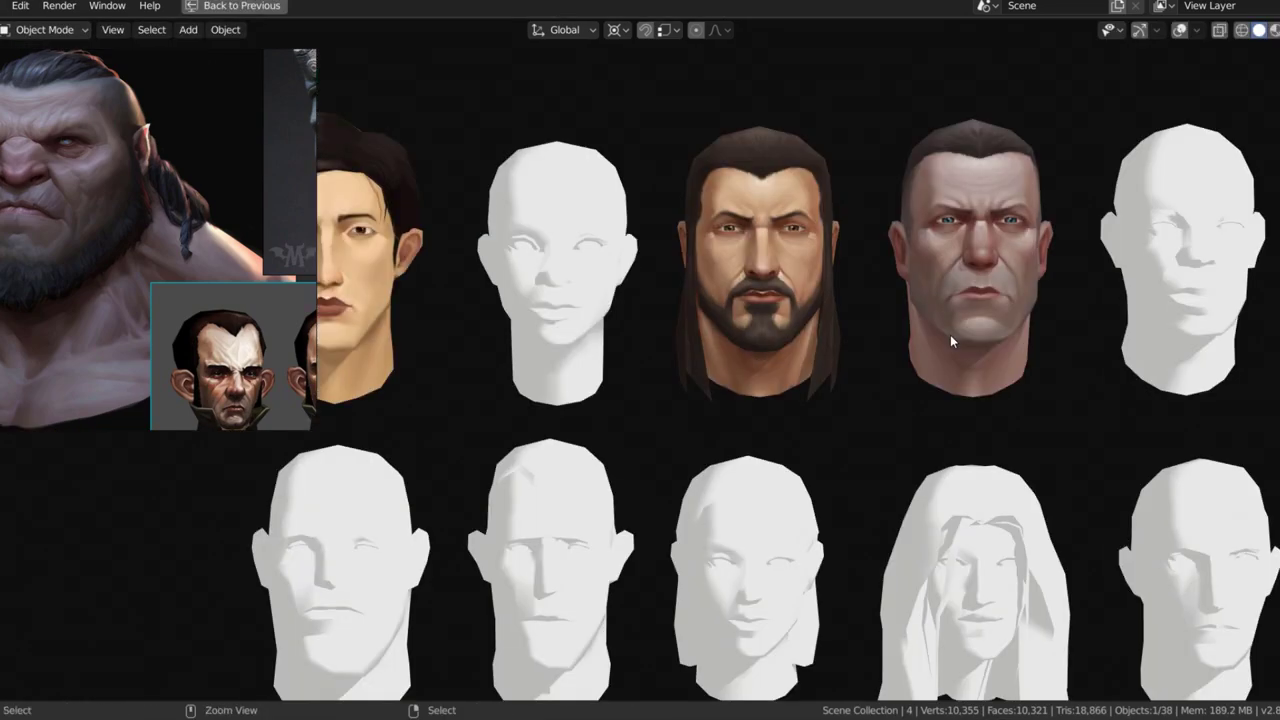
click(950, 337)
key(KP_Divide)
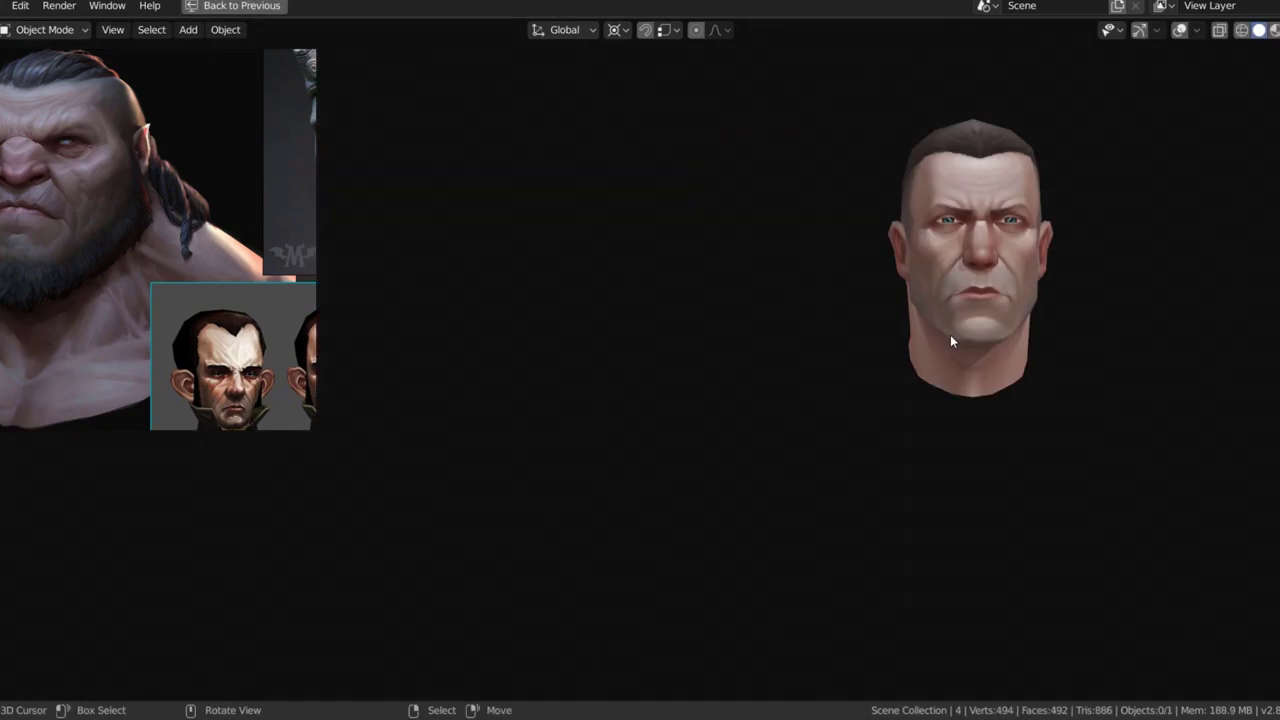
key(ctrl+space)
key(KP_Decimal)
click(1103, 30)
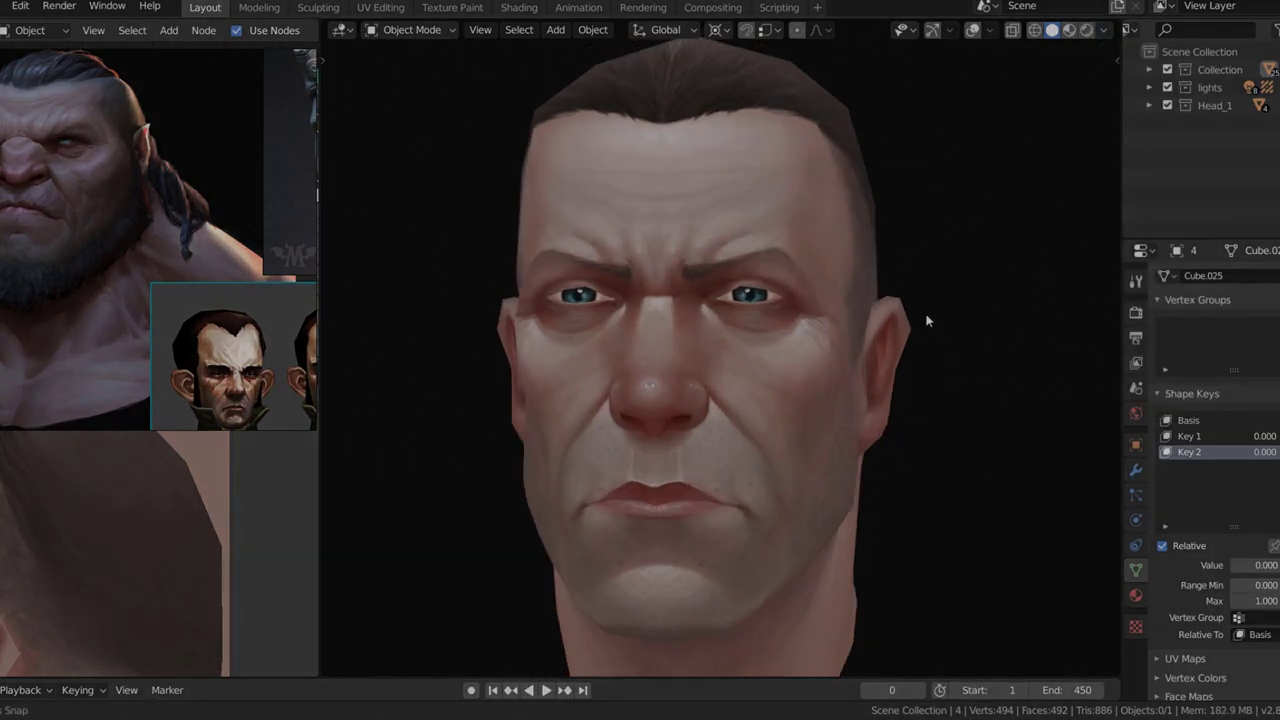